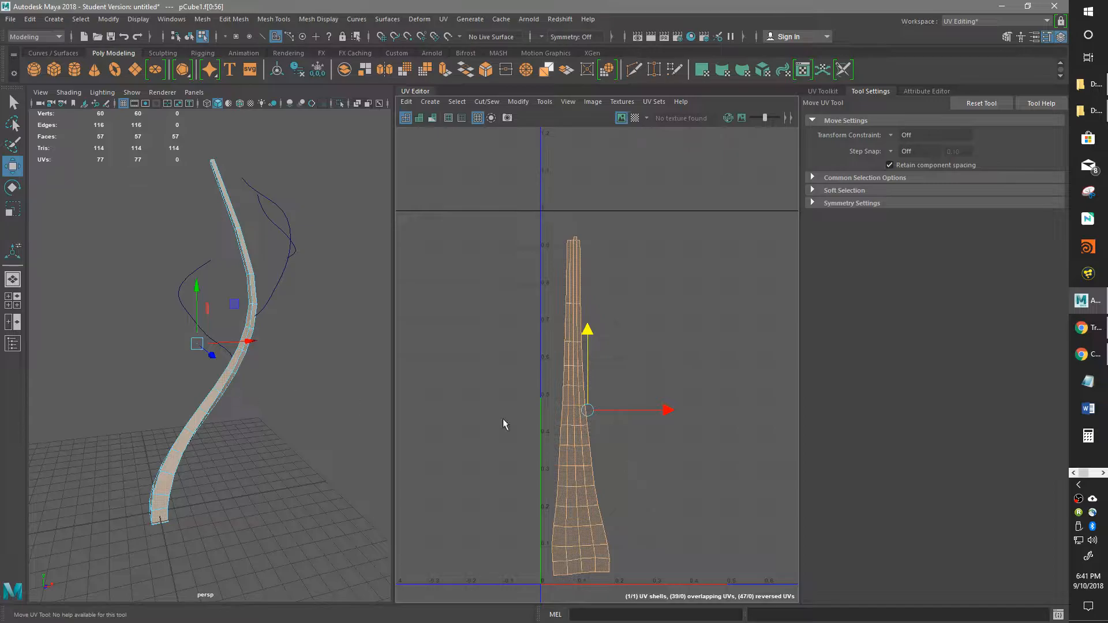
# - Unfold the UVs of all the selected trunk faces from the UV Toolkit
pyautogui.click(819, 92)
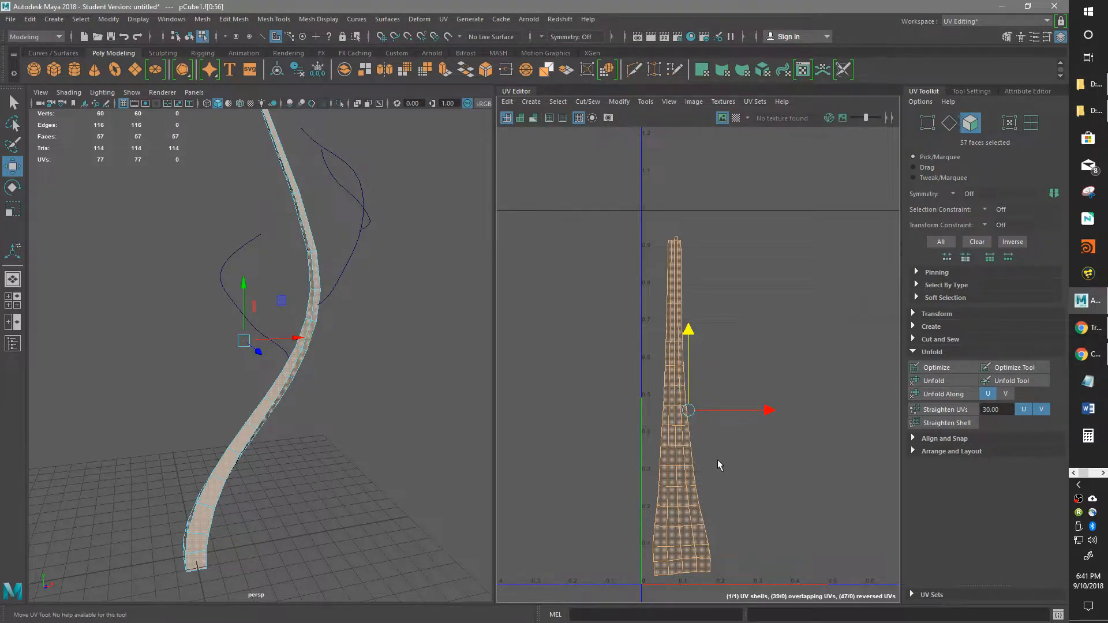
pyautogui.click(958, 385)
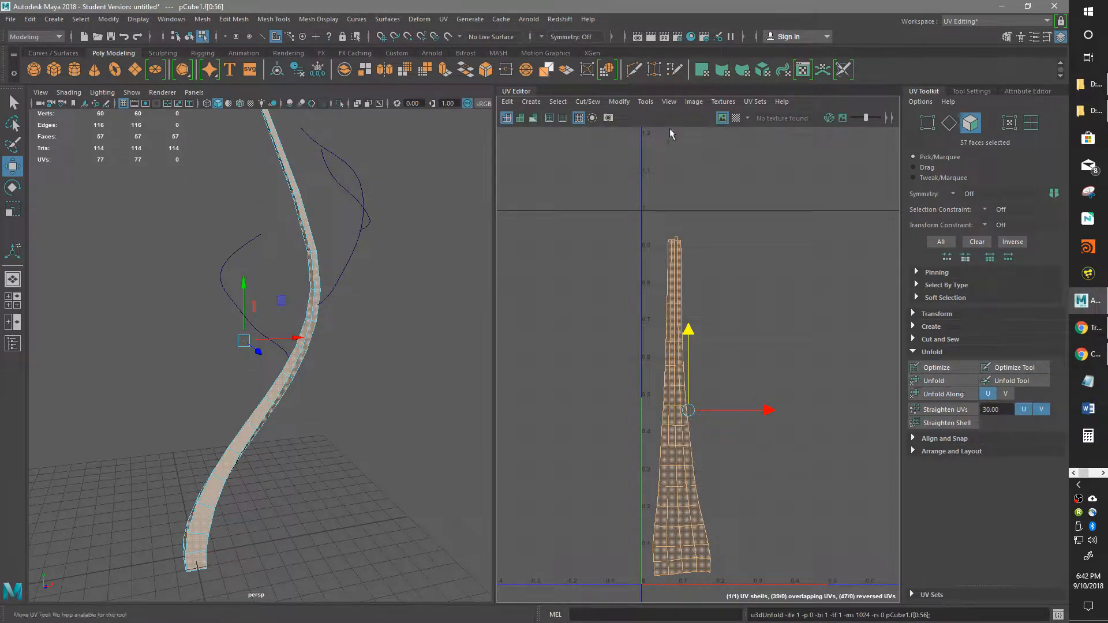
# - Review the method and solver settings in the Unfold UVs options, leave without applying, and collapse the toolkit's Unfold section
pyautogui.click(558, 102)
pyautogui.moveTo(508, 107)
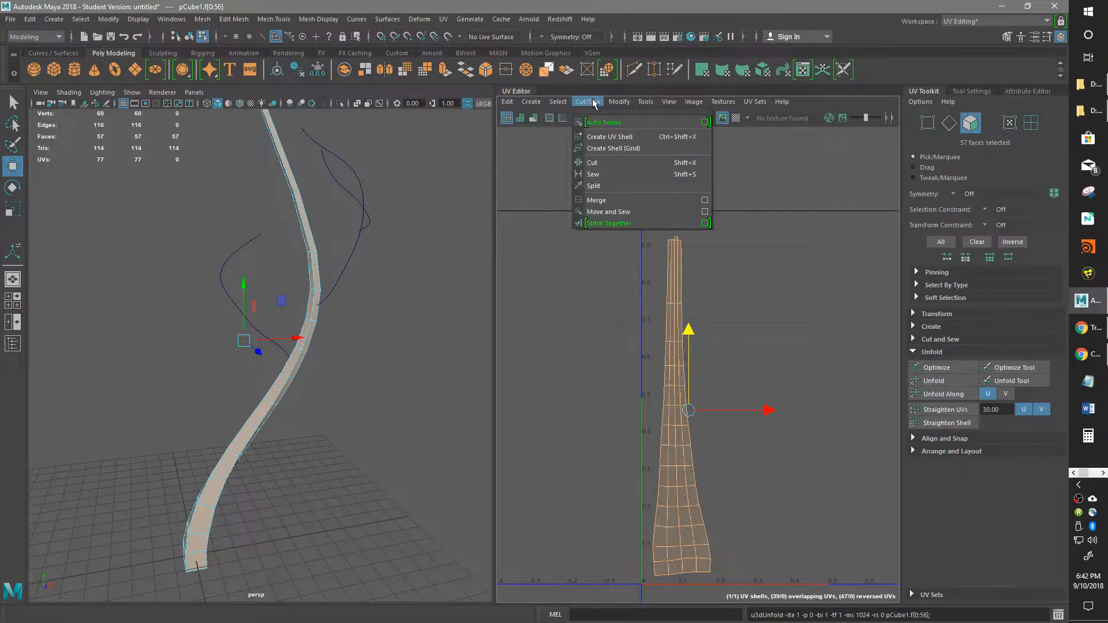
pyautogui.moveTo(626, 103)
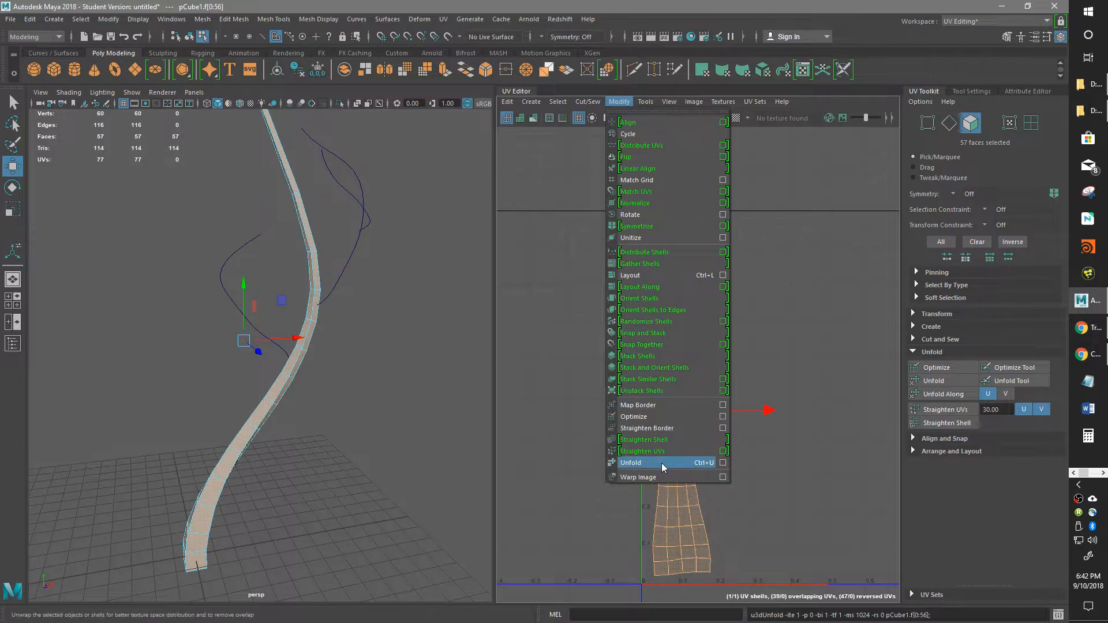
pyautogui.click(724, 463)
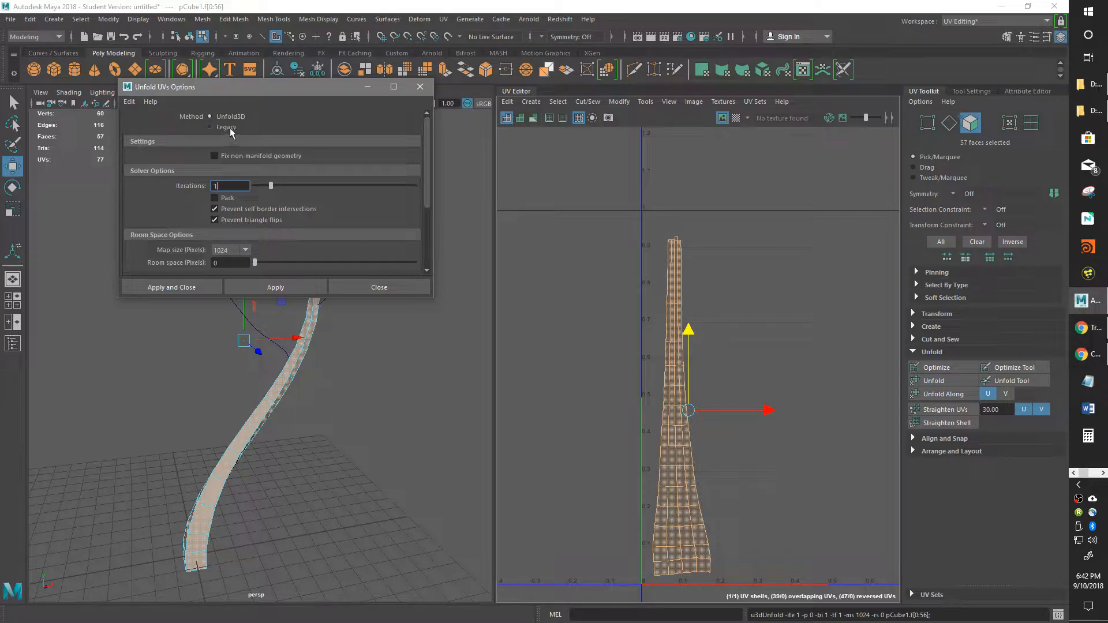
pyautogui.moveTo(427, 173)
pyautogui.mouseDown()
pyautogui.moveTo(434, 216)
pyautogui.moveTo(428, 183)
pyautogui.mouseUp()
pyautogui.click(430, 90)
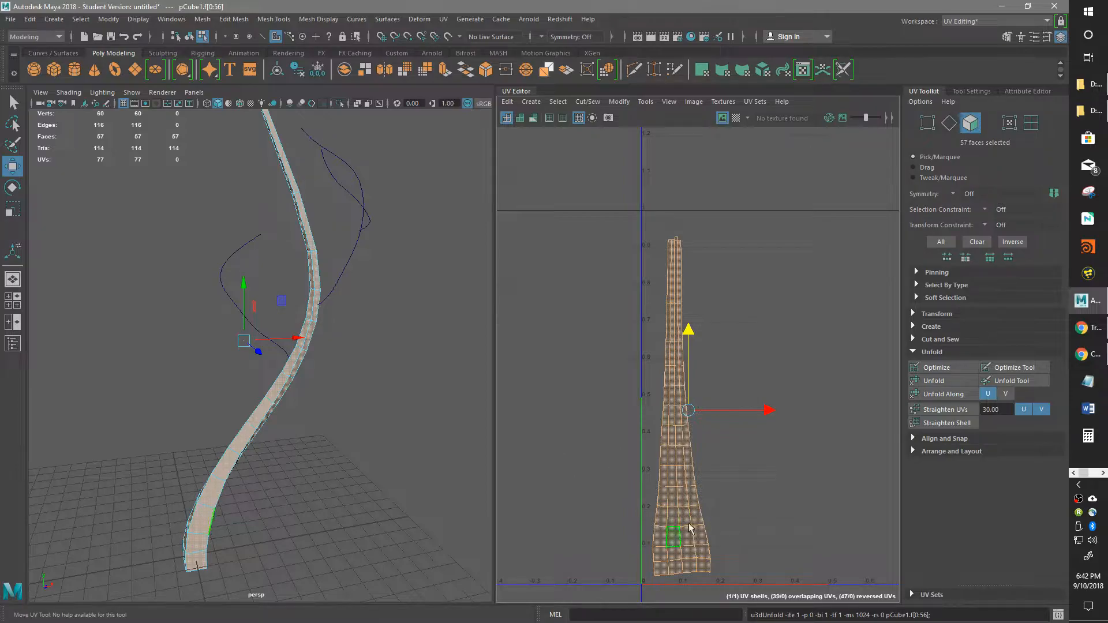
pyautogui.click(913, 352)
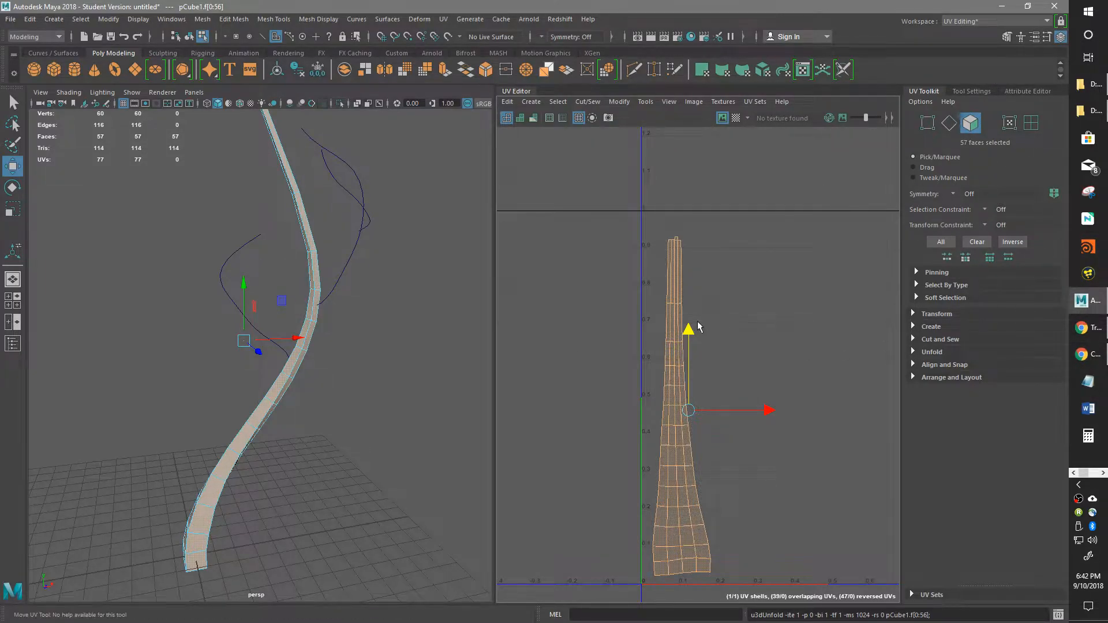
# - Examine the trunk mesh where the branch curves meet it, clearing the face selection for an unobstructed look
pyautogui.scroll(-2, 803, 379)
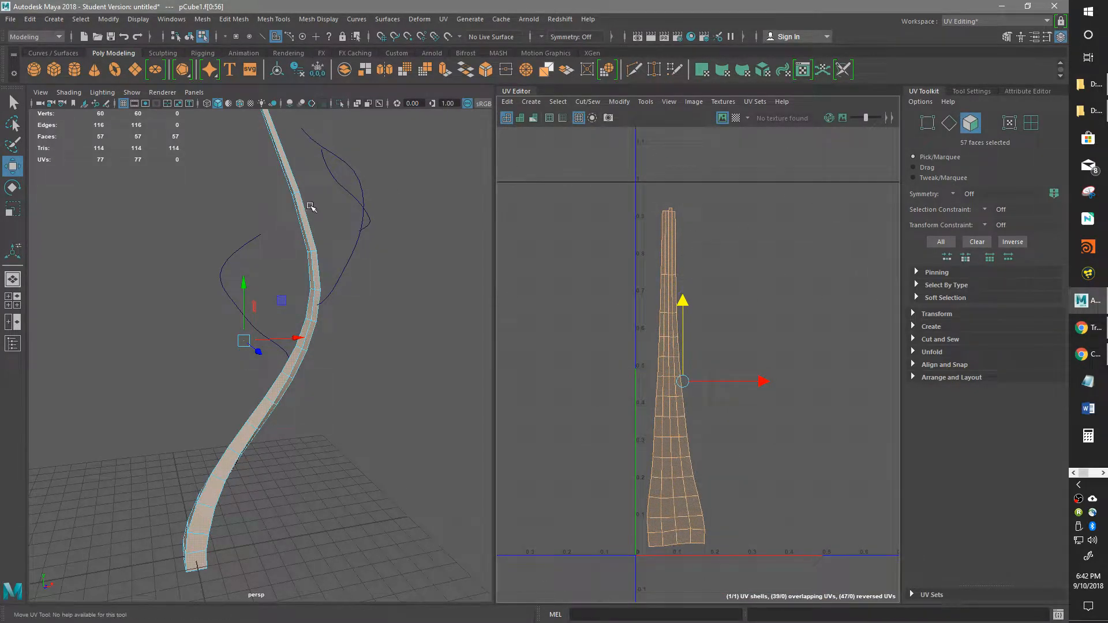
pyautogui.keyDown('alt'); pyautogui.moveTo(385, 362); pyautogui.dragTo(386, 422); pyautogui.keyUp('alt')
pyautogui.keyDown('alt'); pyautogui.moveTo(324, 323); pyautogui.dragTo(354, 355); pyautogui.keyUp('alt')
pyautogui.scroll(5, 384, 335)
pyautogui.scroll(-2, 336, 377)
pyautogui.scroll(-4, 337, 377)
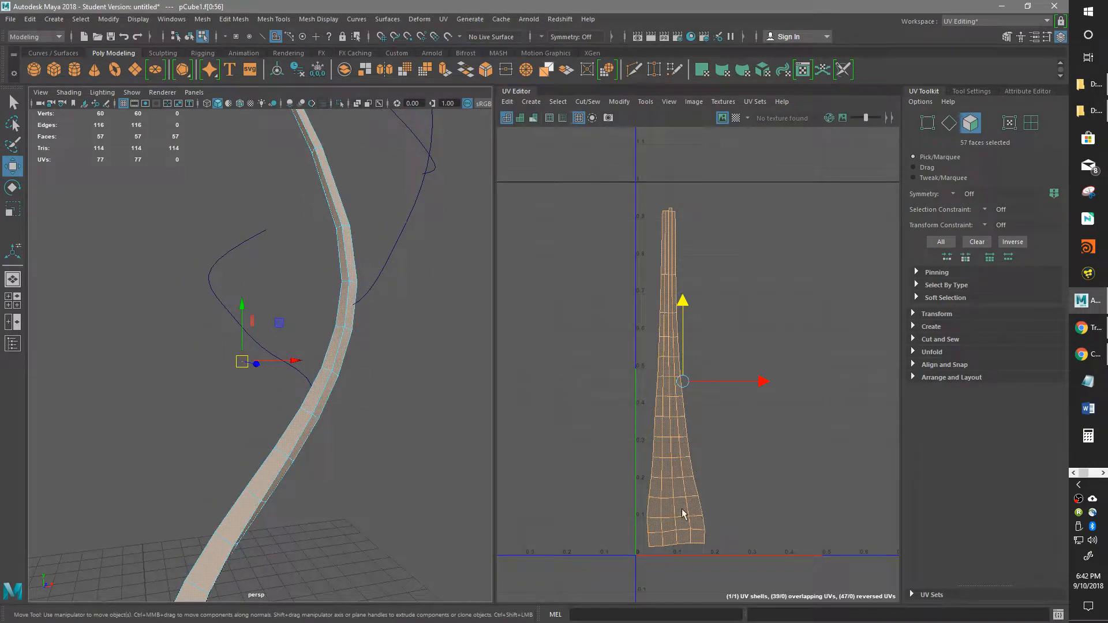
pyautogui.keyDown('alt'); pyautogui.moveTo(255, 423); pyautogui.dragTo(350, 397); pyautogui.keyUp('alt')
pyautogui.scroll(3, 295, 399)
pyautogui.keyDown('alt'); pyautogui.moveTo(350, 397); pyautogui.dragTo(248, 414, button='right'); pyautogui.keyUp('alt')
pyautogui.keyDown('alt'); pyautogui.moveTo(248, 413); pyautogui.dragTo(168, 307); pyautogui.keyUp('alt')
pyautogui.click(189, 309)
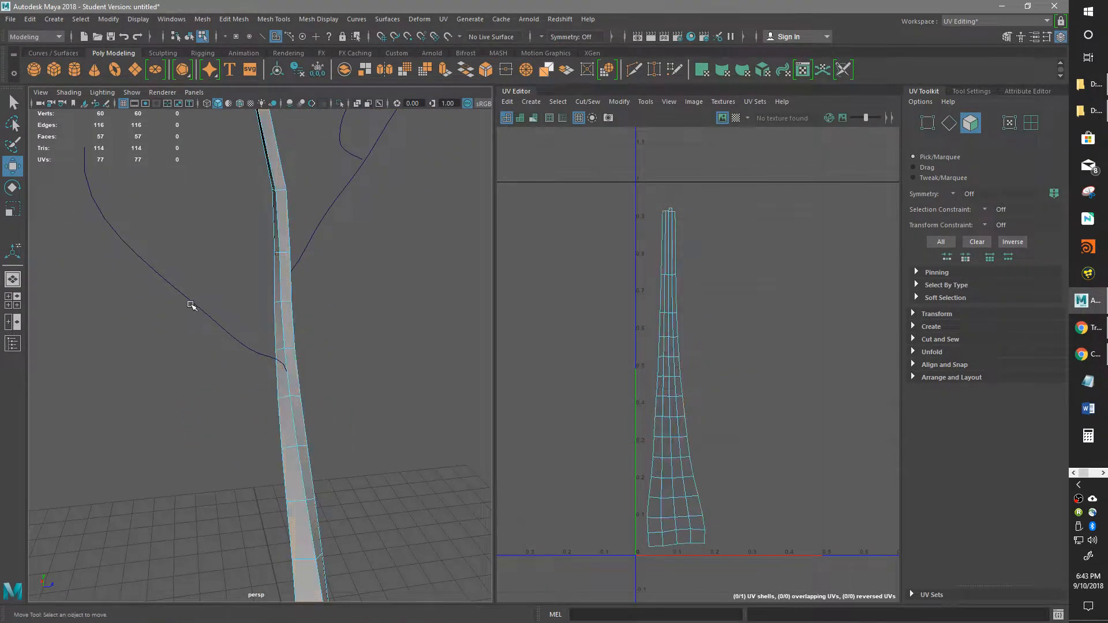
pyautogui.keyDown('alt'); pyautogui.moveTo(341, 378); pyautogui.dragTo(296, 389); pyautogui.keyUp('alt')
pyautogui.rightClick(298, 384)
pyautogui.click(299, 373)
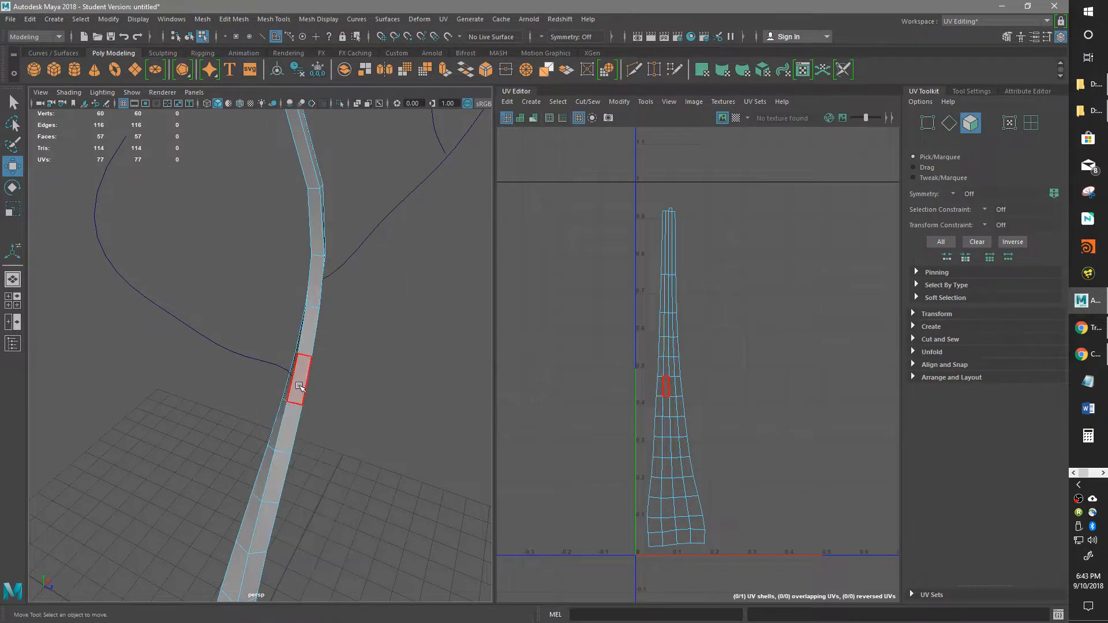
pyautogui.keyDown('alt'); pyautogui.moveTo(344, 379); pyautogui.dragTo(341, 389); pyautogui.keyUp('alt')
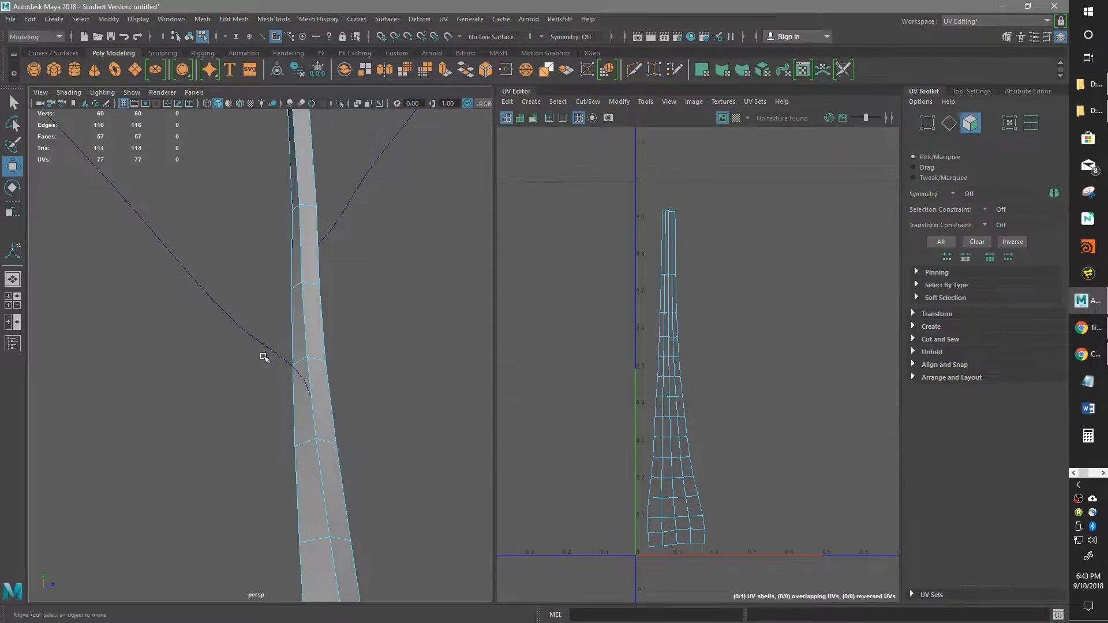
pyautogui.keyDown('alt'); pyautogui.moveTo(346, 358); pyautogui.dragTo(327, 401); pyautogui.keyUp('alt')
# - Insert two edge loops around the trunk with Multi-Cut, one below and one above the base of the branch curve
pyautogui.click(291, 392)
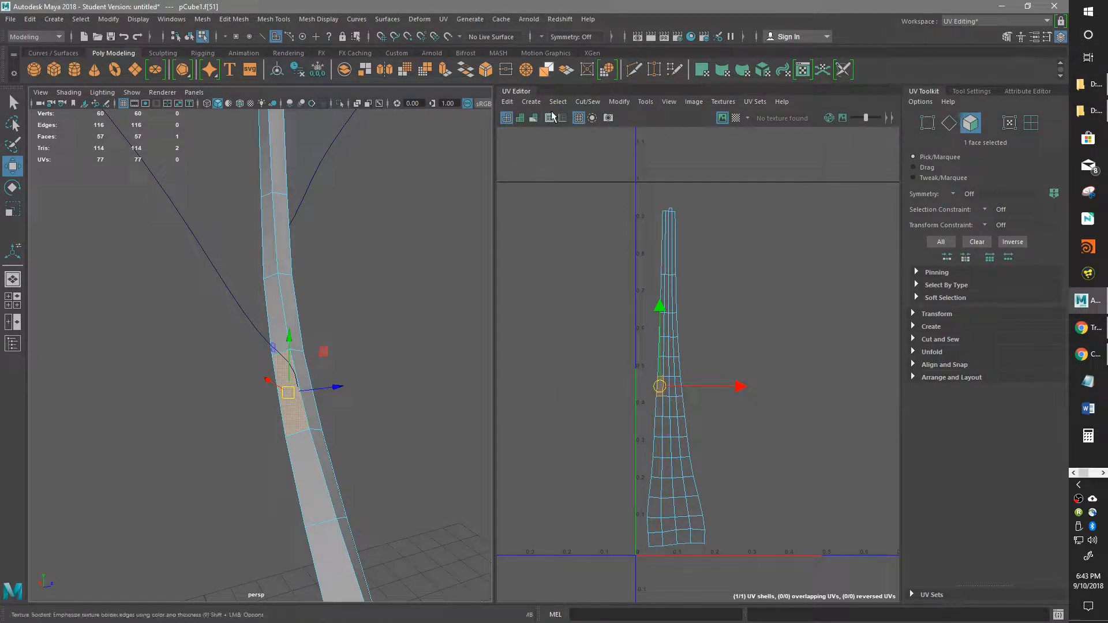
pyautogui.click(632, 70)
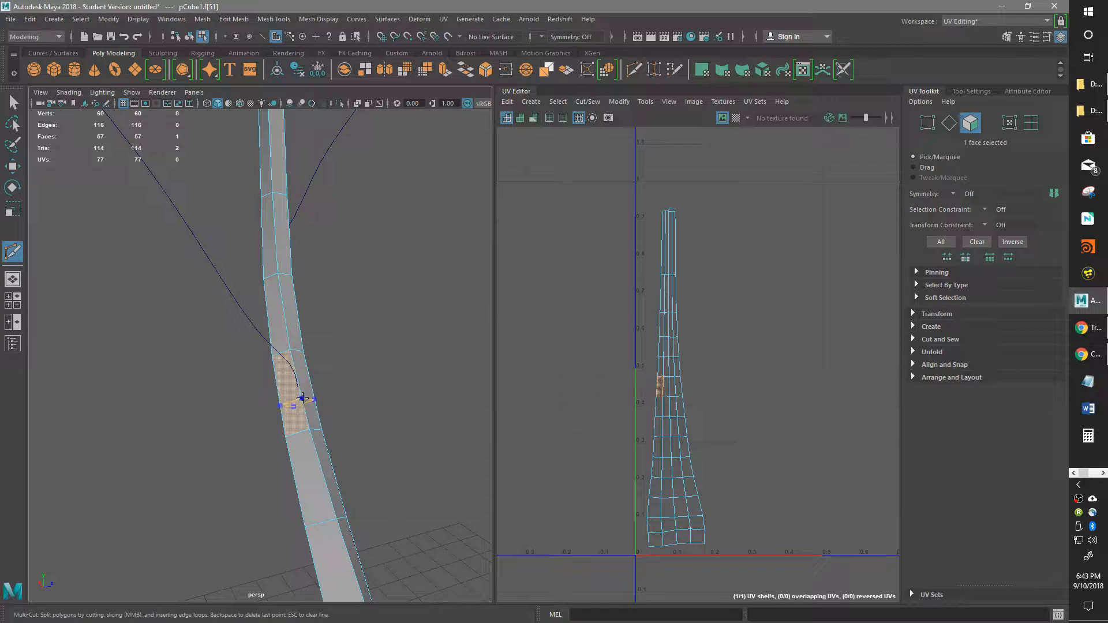
pyautogui.click(306, 404)
pyautogui.keyDown('ctrl'); pyautogui.click(304, 400); pyautogui.keyUp('ctrl')
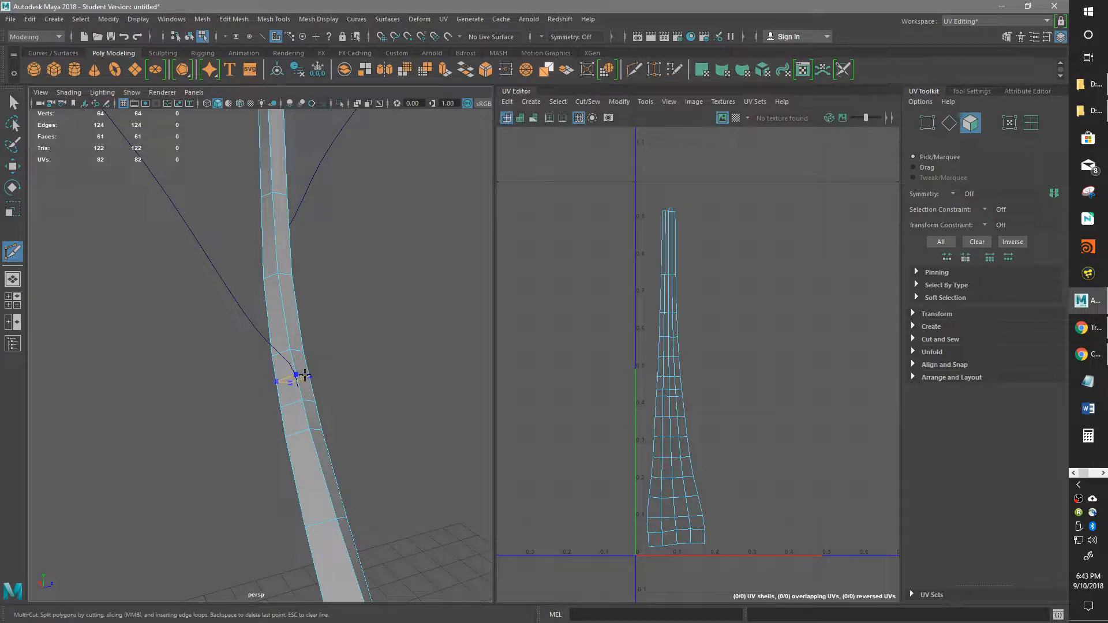
pyautogui.keyDown('ctrl'); pyautogui.click(296, 372); pyautogui.keyUp('ctrl')
# - Switch the workspace from UV Editing to Maya Classic
pyautogui.keyDown('alt'); pyautogui.moveTo(289, 366); pyautogui.dragTo(293, 426); pyautogui.keyUp('alt')
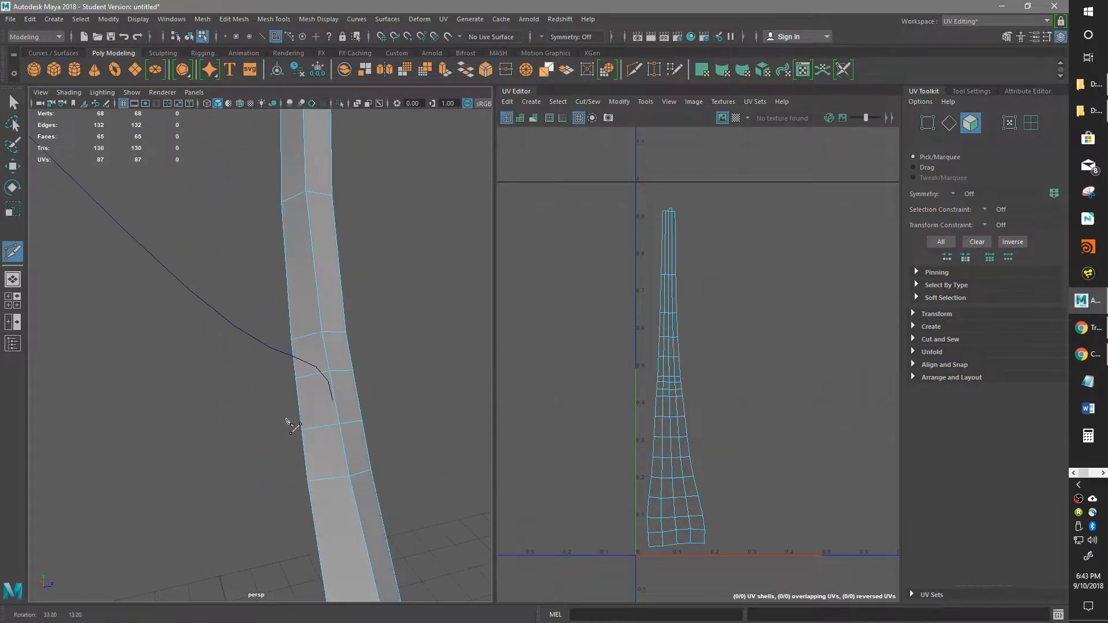
pyautogui.scroll(-3, 293, 426)
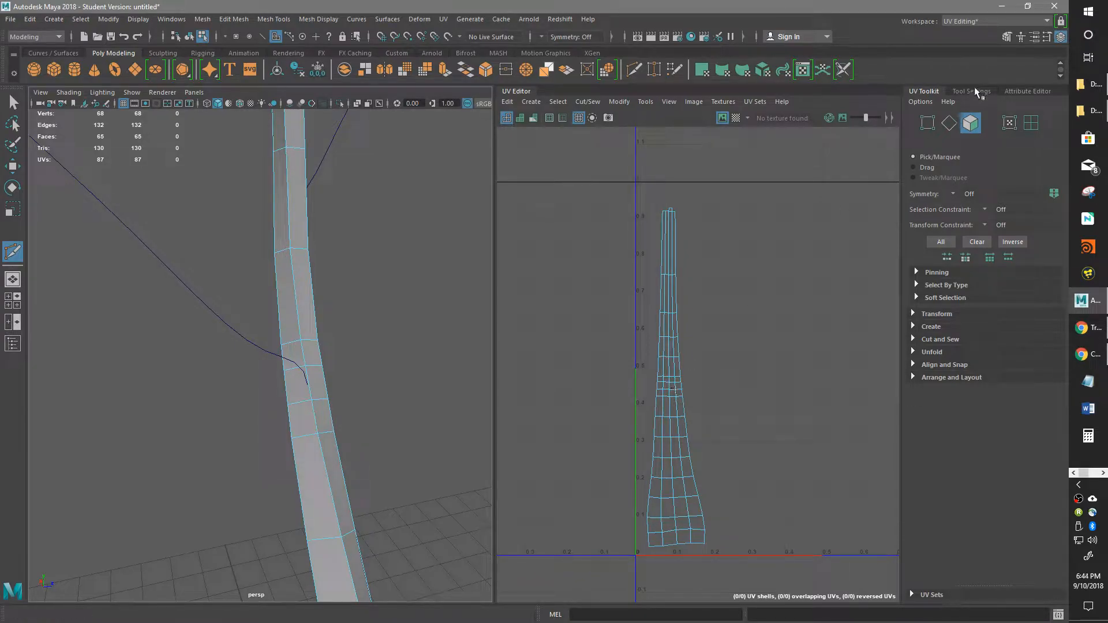
pyautogui.click(1048, 21)
pyautogui.click(971, 34)
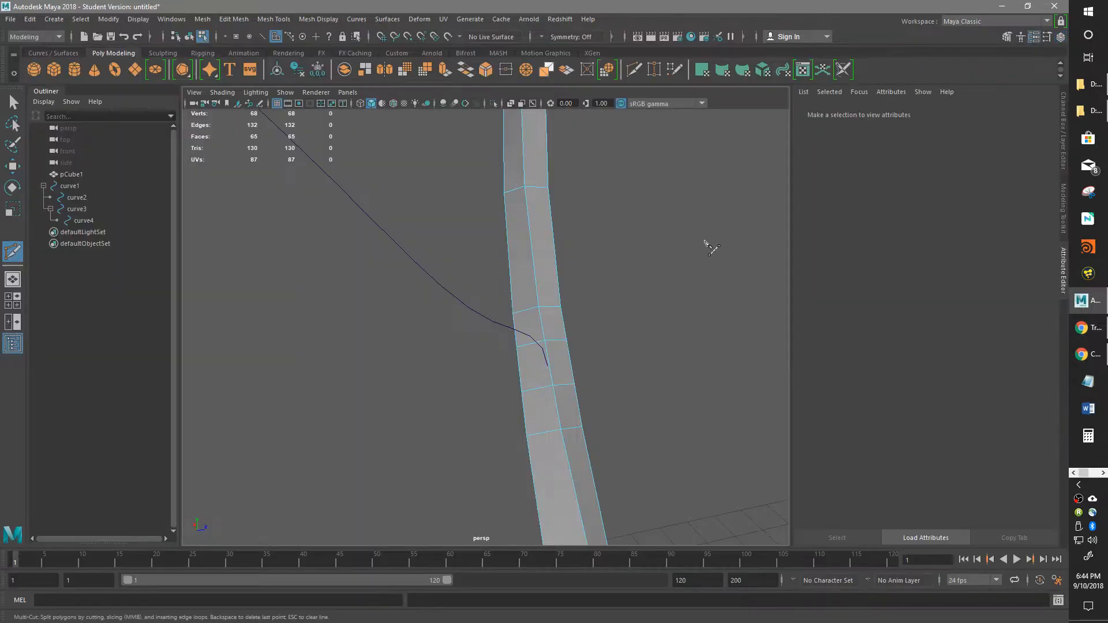
# - Select the trunk face between the two new edge loops, at the base of the branch curve
pyautogui.keyDown('alt'); pyautogui.moveTo(664, 329); pyautogui.dragTo(606, 389, button='middle'); pyautogui.keyUp('alt')
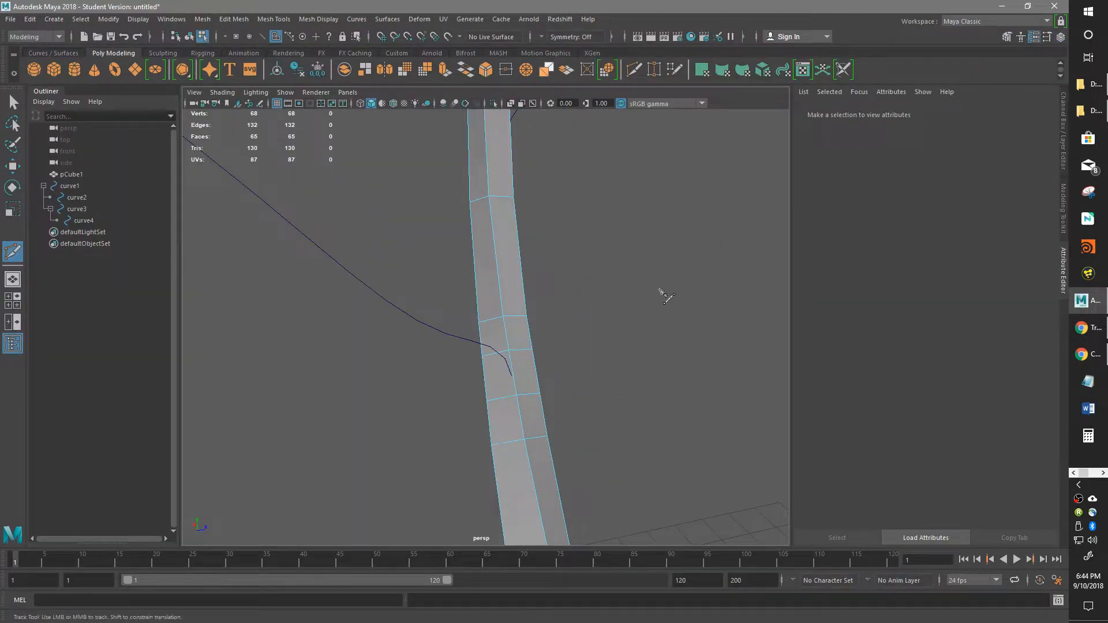
pyautogui.keyDown('alt'); pyautogui.moveTo(556, 344); pyautogui.dragTo(631, 331, button='right'); pyautogui.keyUp('alt')
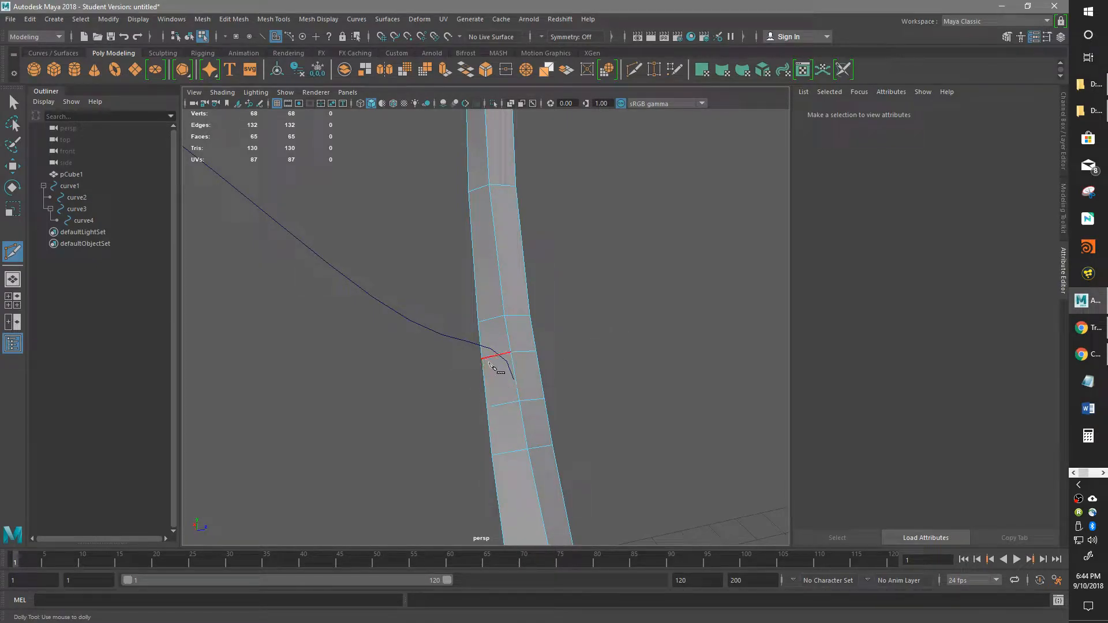
pyautogui.press('q')
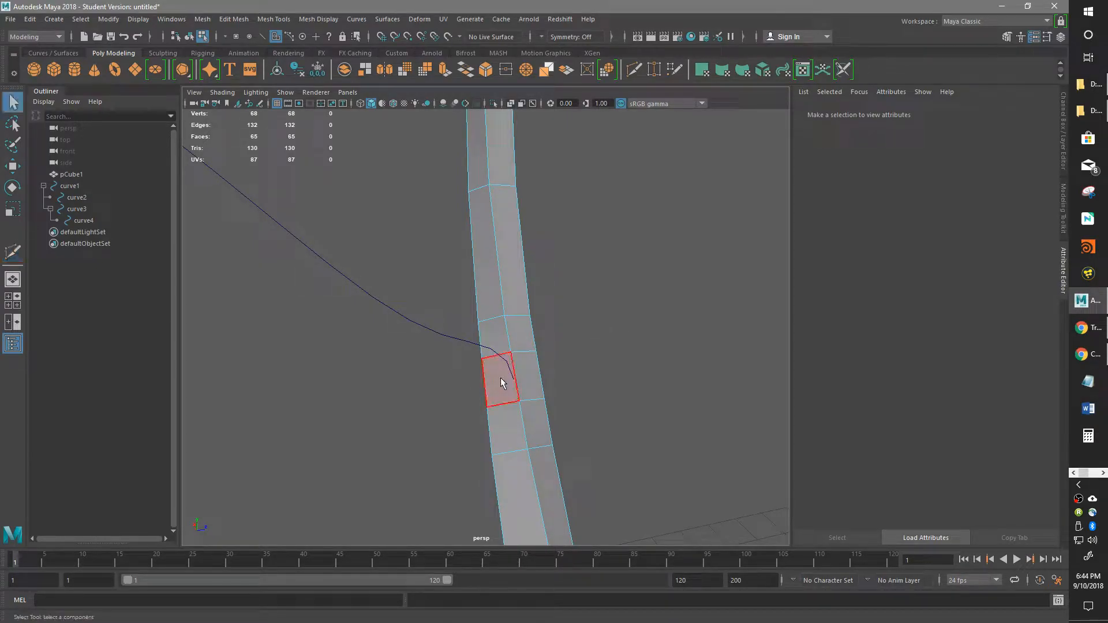
pyautogui.keyDown('alt'); pyautogui.moveTo(583, 354); pyautogui.dragTo(589, 350); pyautogui.keyUp('alt')
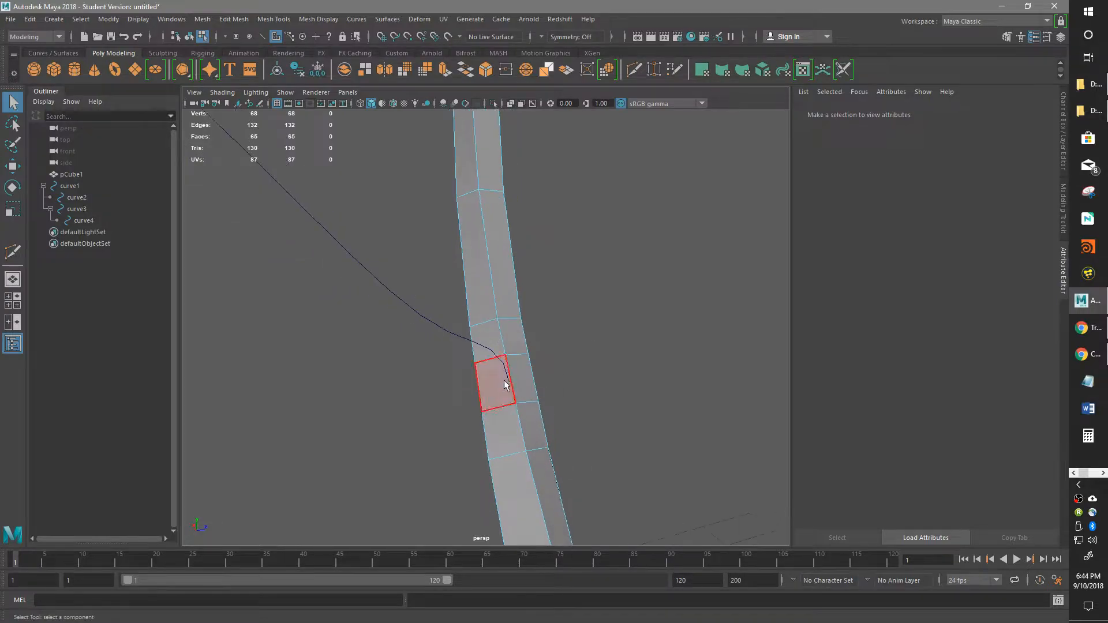
pyautogui.click(502, 384)
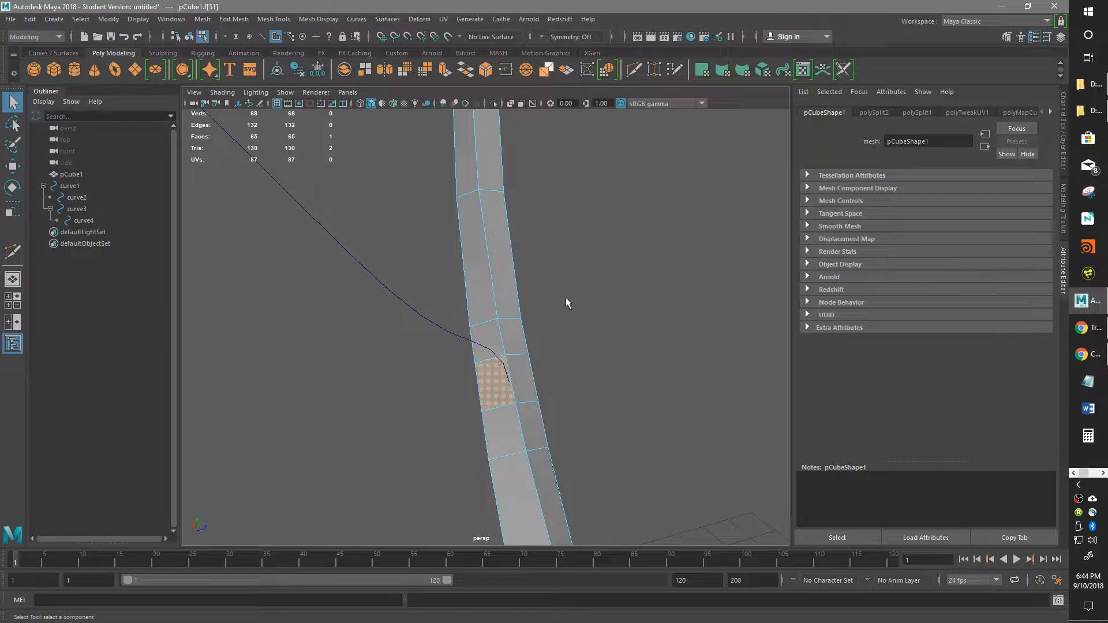
# - Show the Modeling Toolkit and set the Transform Constraint to Edge Slide
pyautogui.click(1007, 37)
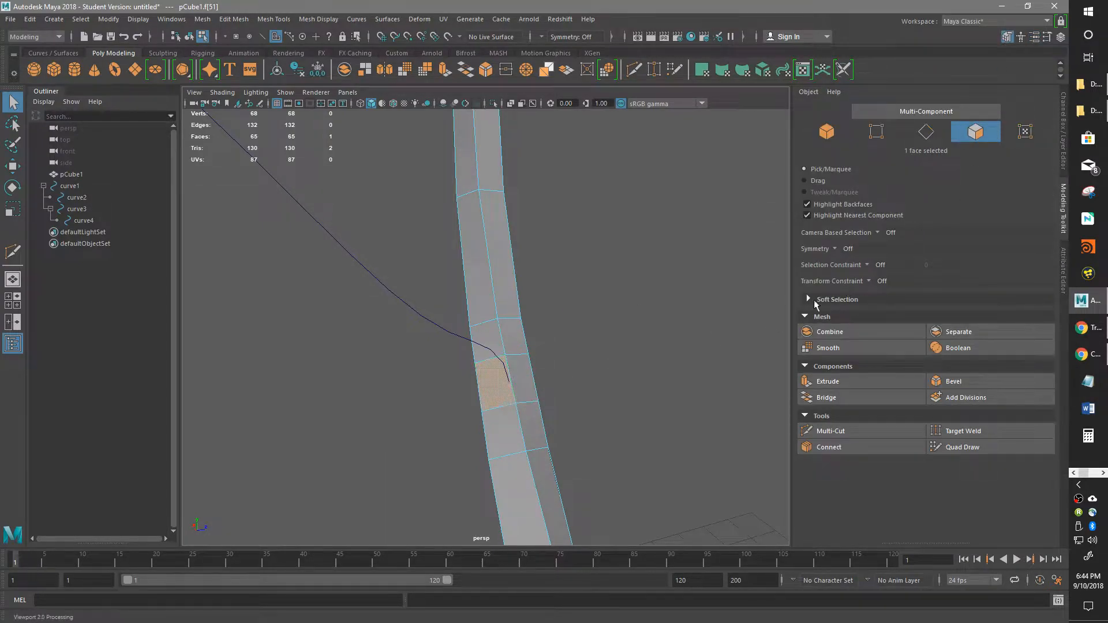
pyautogui.click(1004, 37)
pyautogui.click(1006, 38)
pyautogui.click(872, 281)
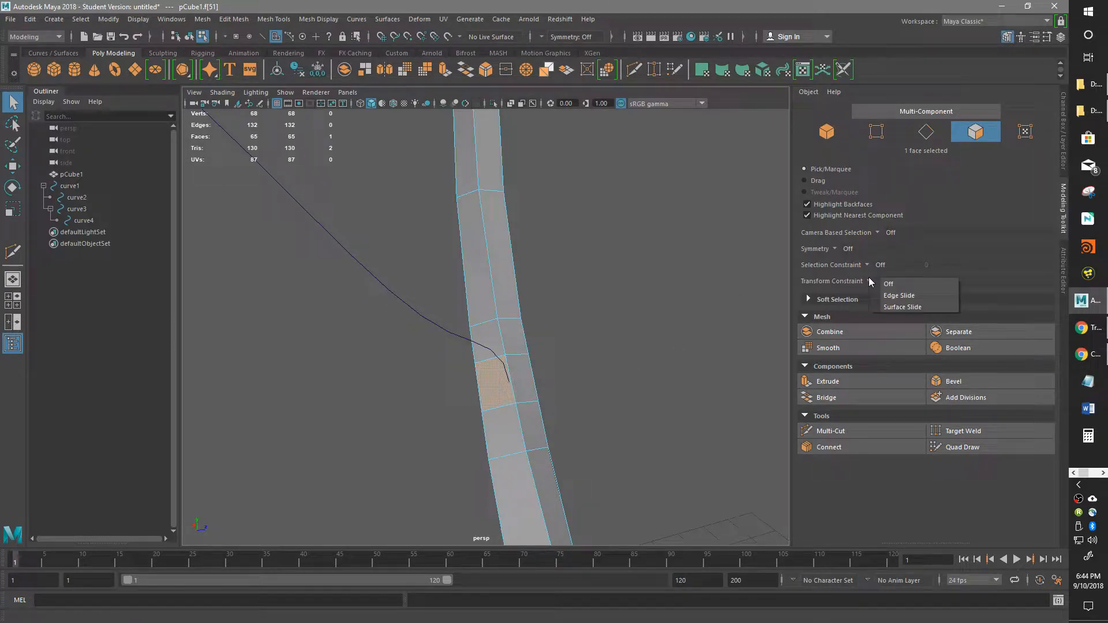
pyautogui.click(898, 297)
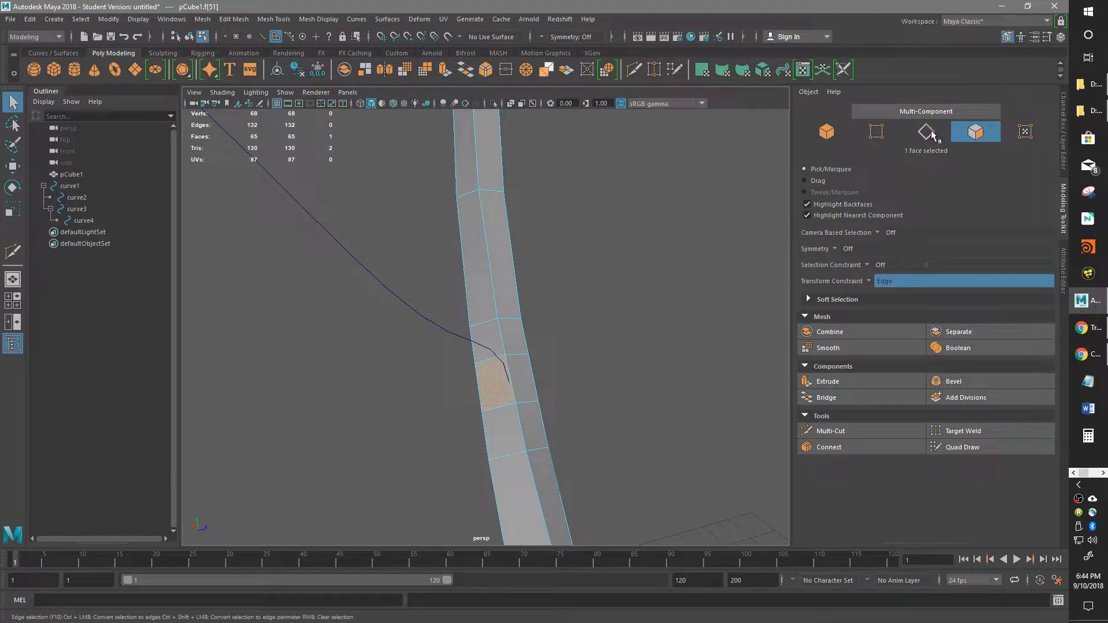
# - Toggle between edge and face selection modes on the trunk mesh
pyautogui.rightClick(500, 407)
pyautogui.moveTo(500, 406); pyautogui.dragTo(499, 247, button='right')
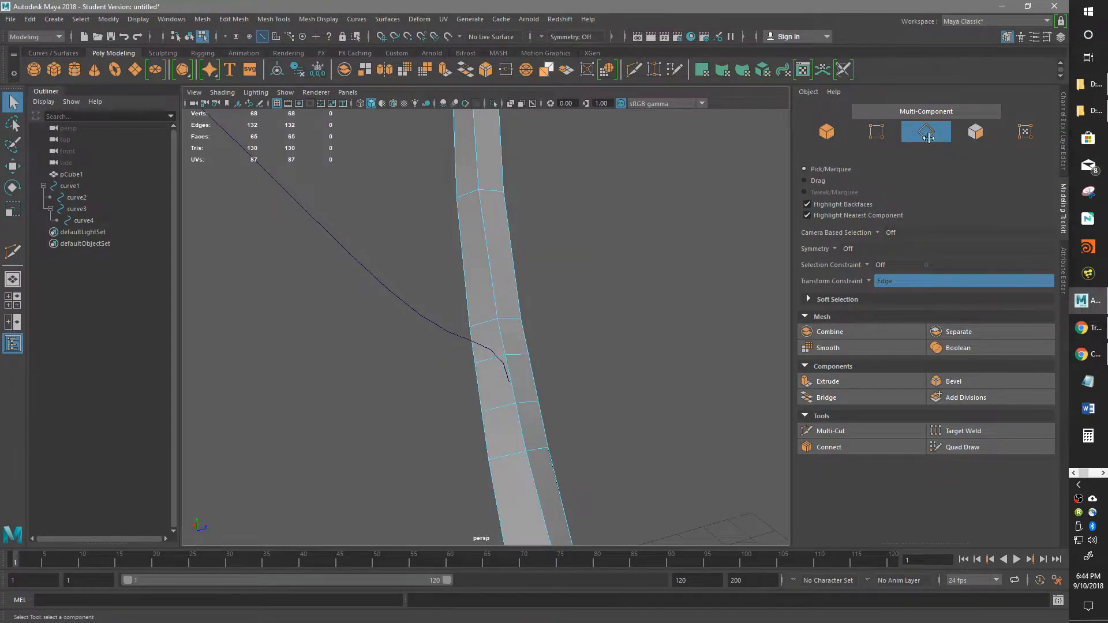
pyautogui.click(975, 131)
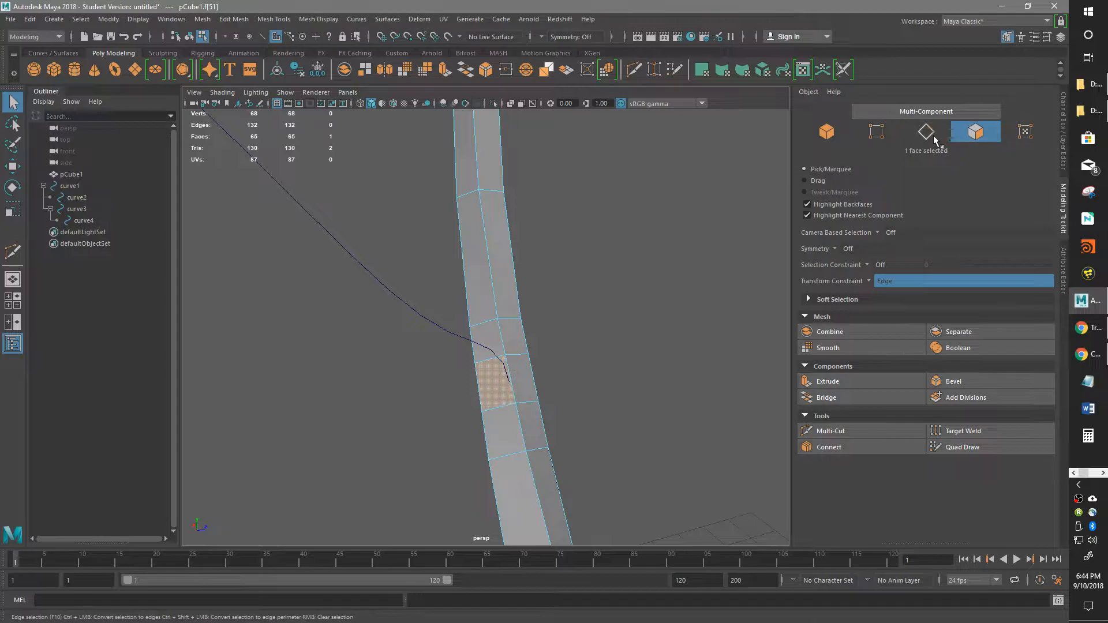
pyautogui.click(926, 131)
pyautogui.click(975, 132)
pyautogui.click(931, 134)
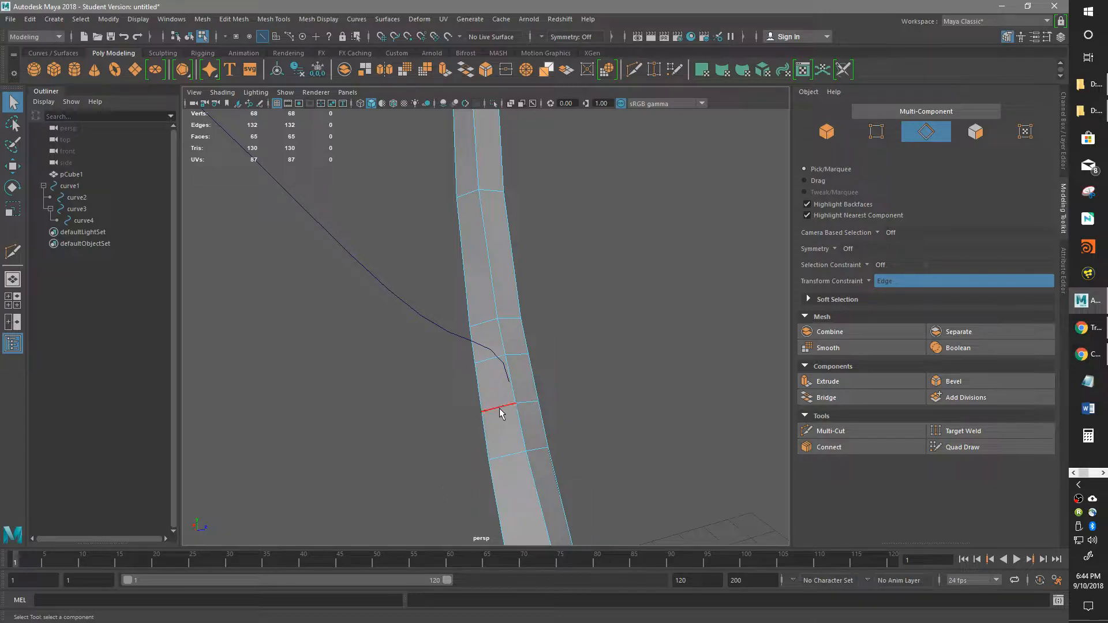
# - Cycle through the vertex, edge, face and object selection modes on the trunk mesh
pyautogui.press('F8')
pyautogui.press('F9')
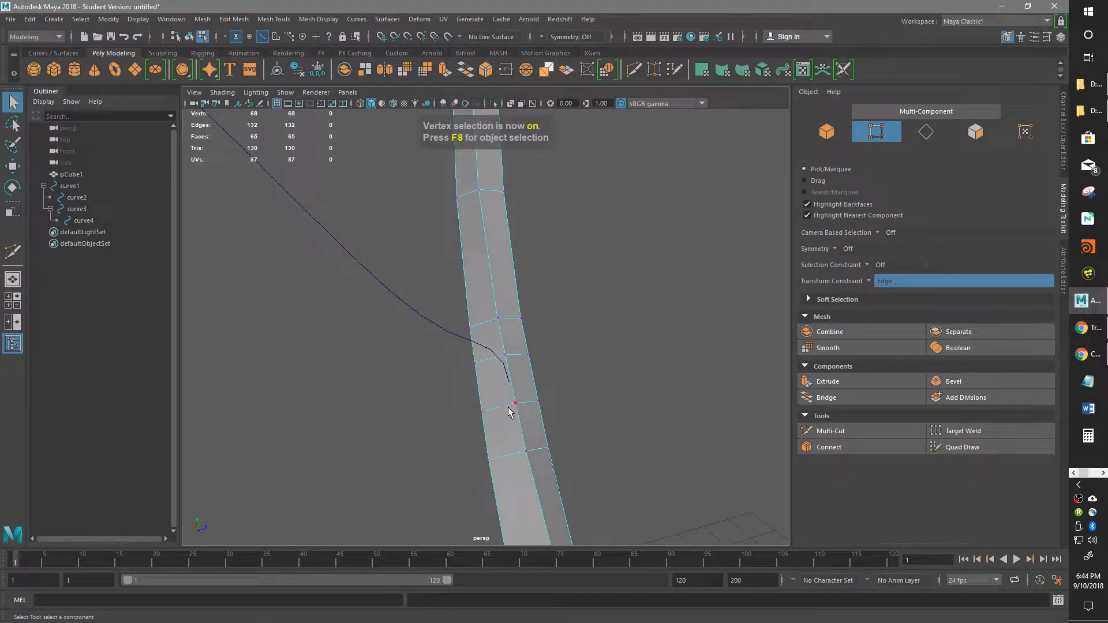
pyautogui.press('F10')
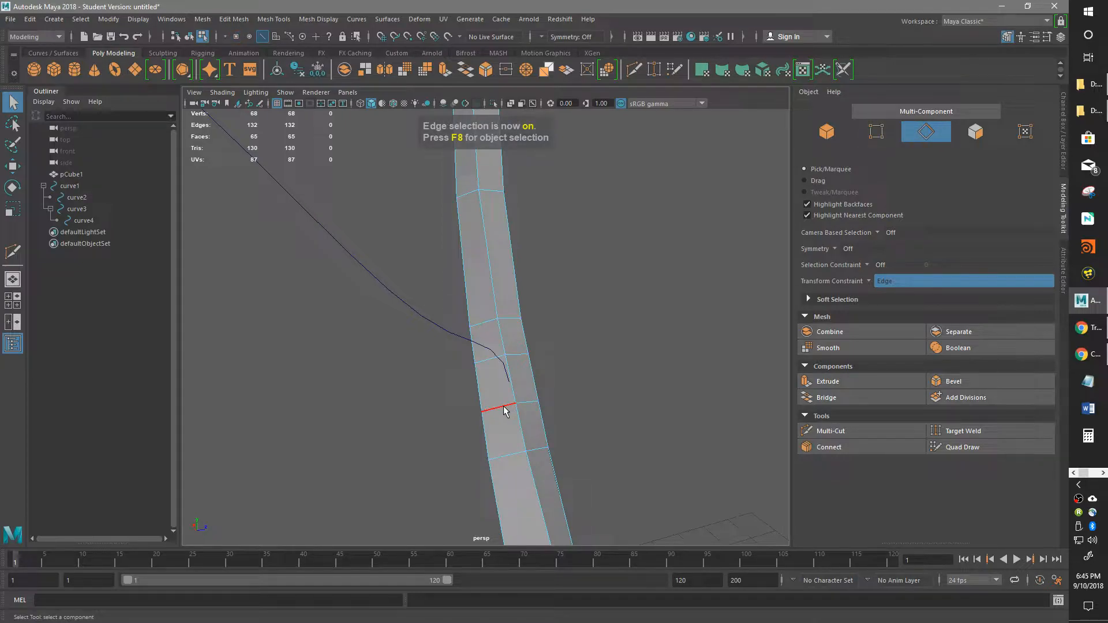
pyautogui.press('F11')
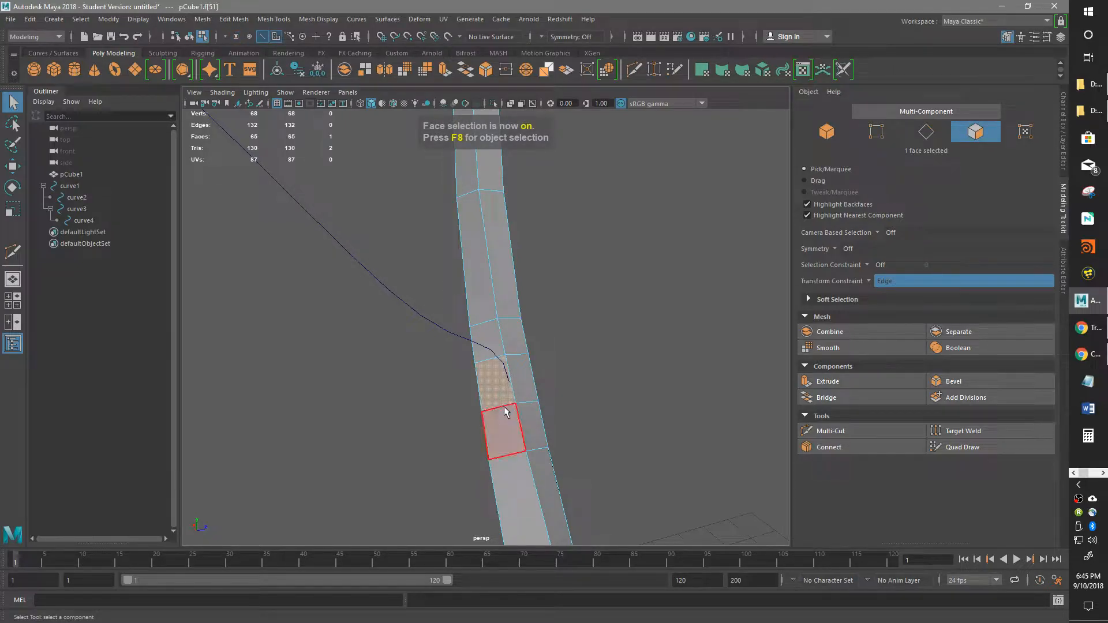
pyautogui.press('F8')
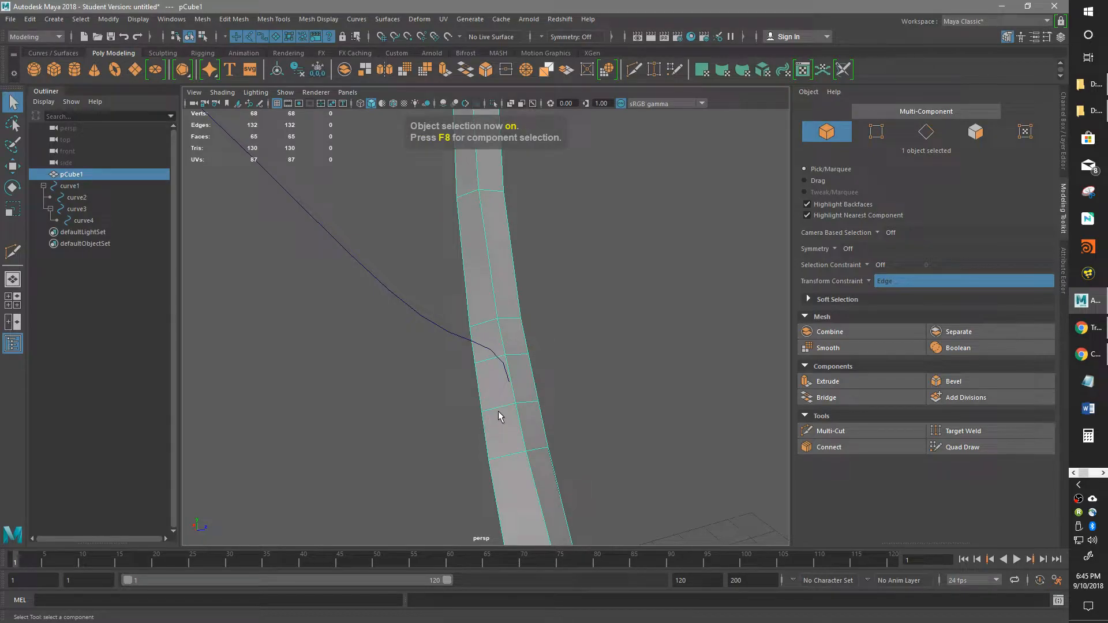
# - Slide the trunk edge just below the base of the branch curve slightly upward along the mesh
pyautogui.press('F10')
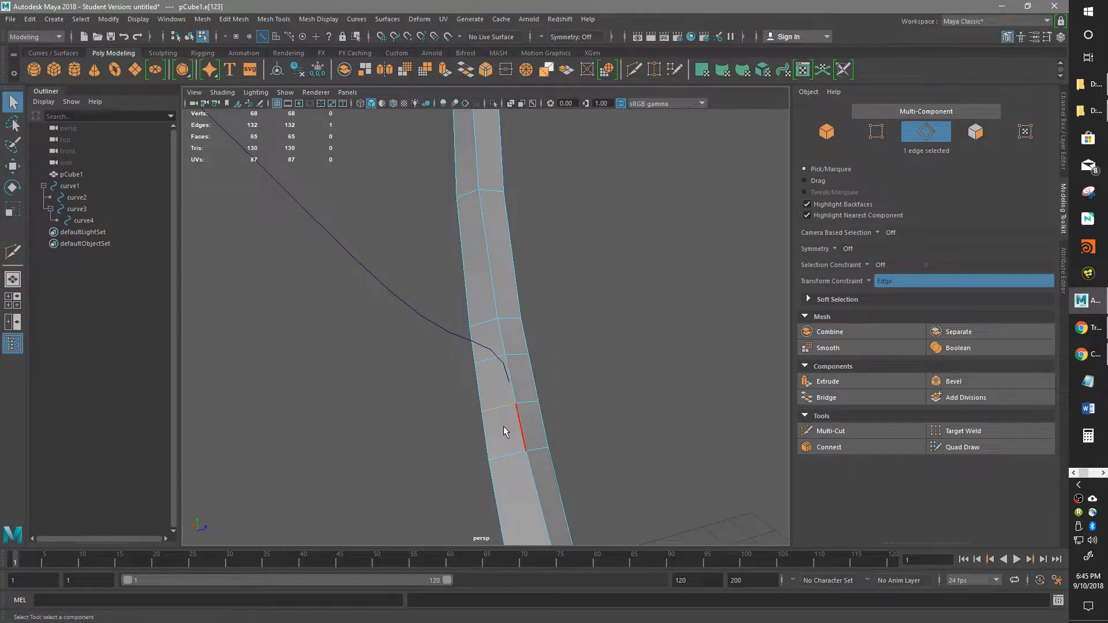
pyautogui.press('w')
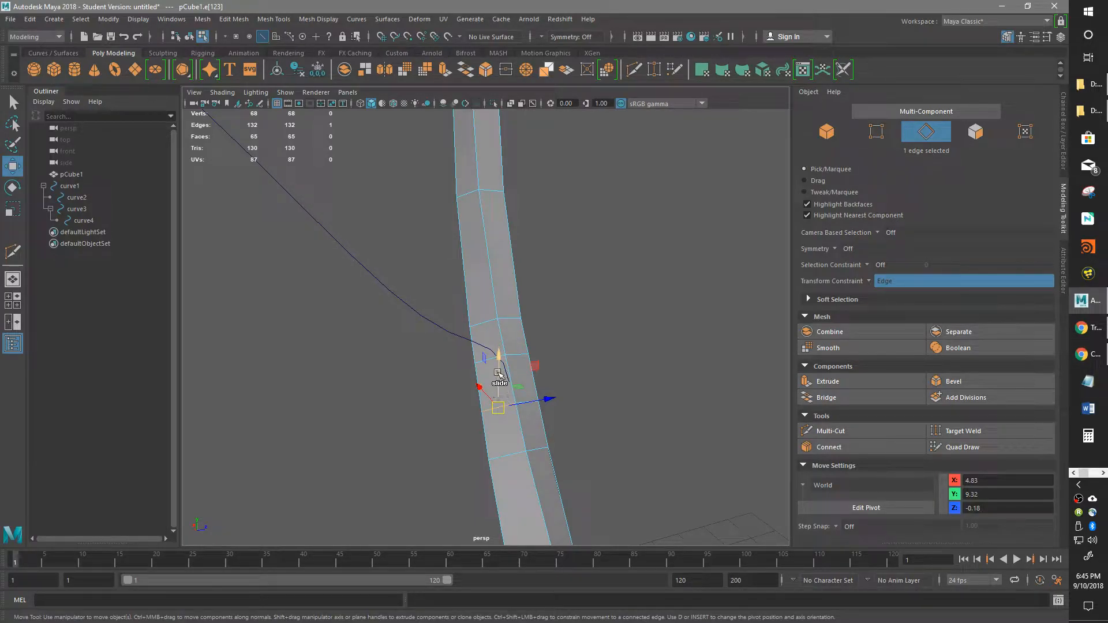
pyautogui.moveTo(498, 379)
pyautogui.mouseDown()
pyautogui.moveTo(498, 349)
pyautogui.moveTo(502, 372)
pyautogui.mouseUp()
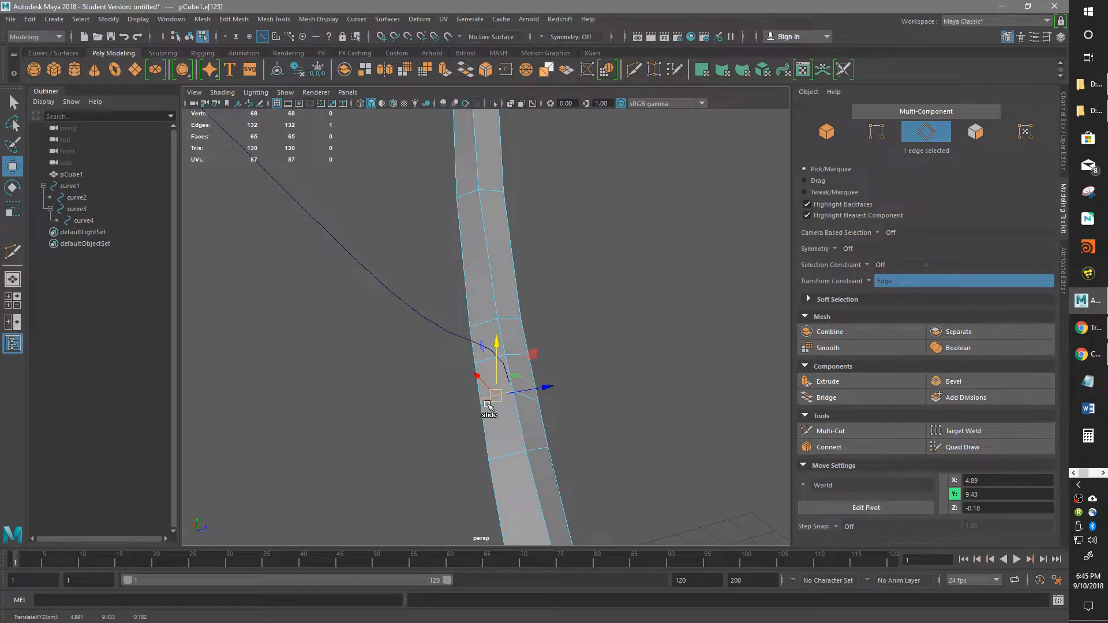
pyautogui.press('F9')
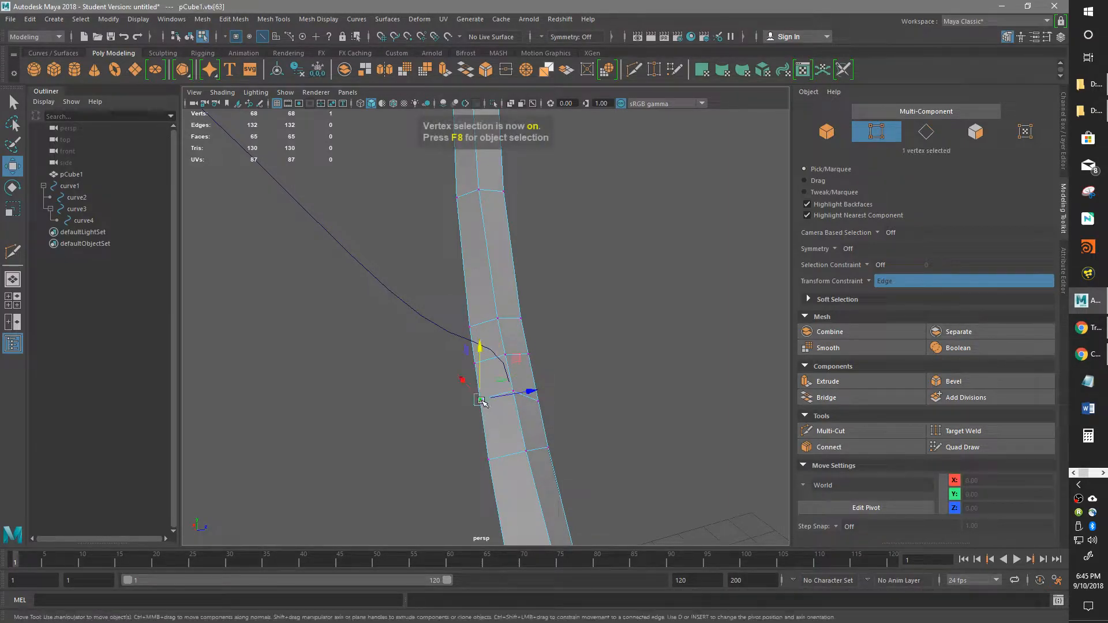
pyautogui.click(491, 383)
pyautogui.moveTo(491, 384); pyautogui.dragTo(527, 391)
pyautogui.hotkey('ctrl', 'z')
pyautogui.keyDown('alt'); pyautogui.moveTo(375, 494); pyautogui.dragTo(497, 381); pyautogui.keyUp('alt')
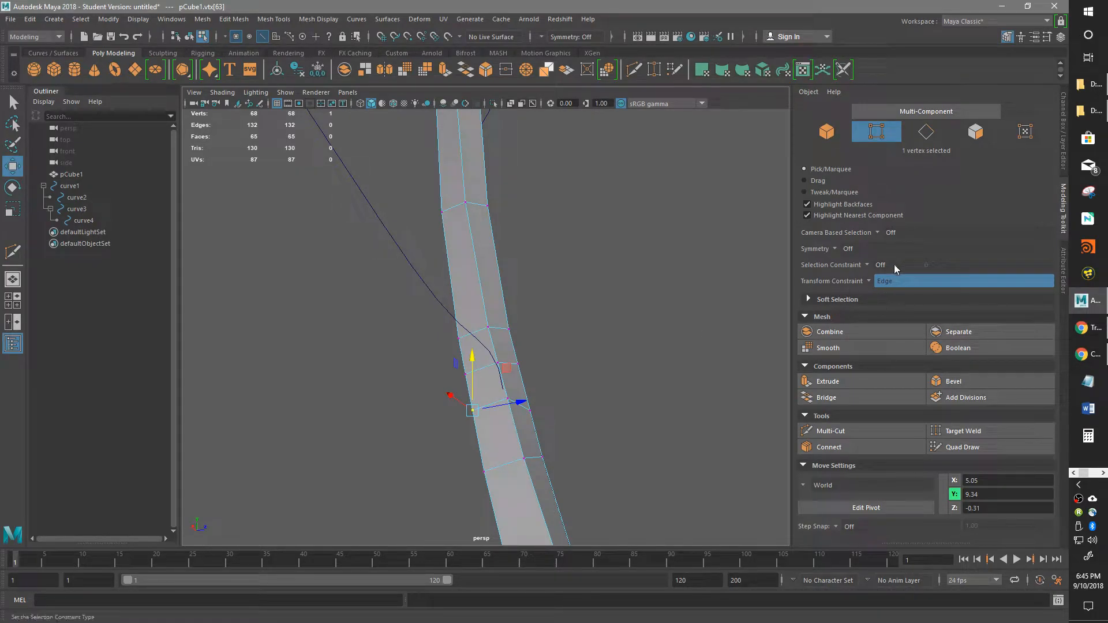
# - Turn the Transform Constraint off and select the trunk face at the base of the branch curve
pyautogui.click(867, 285)
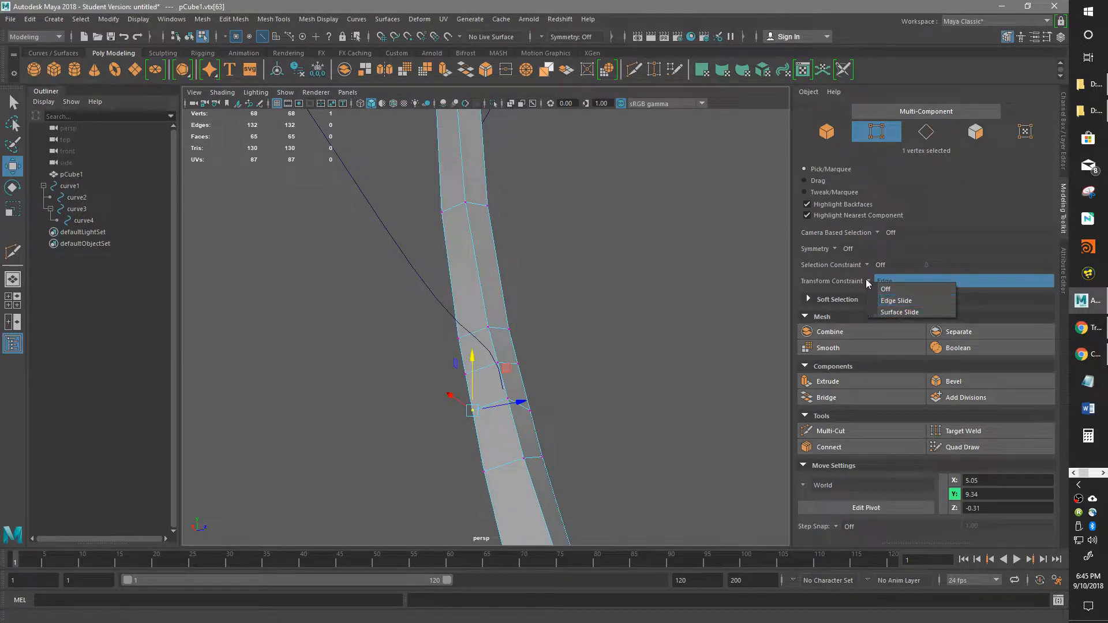
pyautogui.click(889, 289)
pyautogui.moveTo(483, 279); pyautogui.dragTo(490, 311, button='right')
pyautogui.click(486, 411)
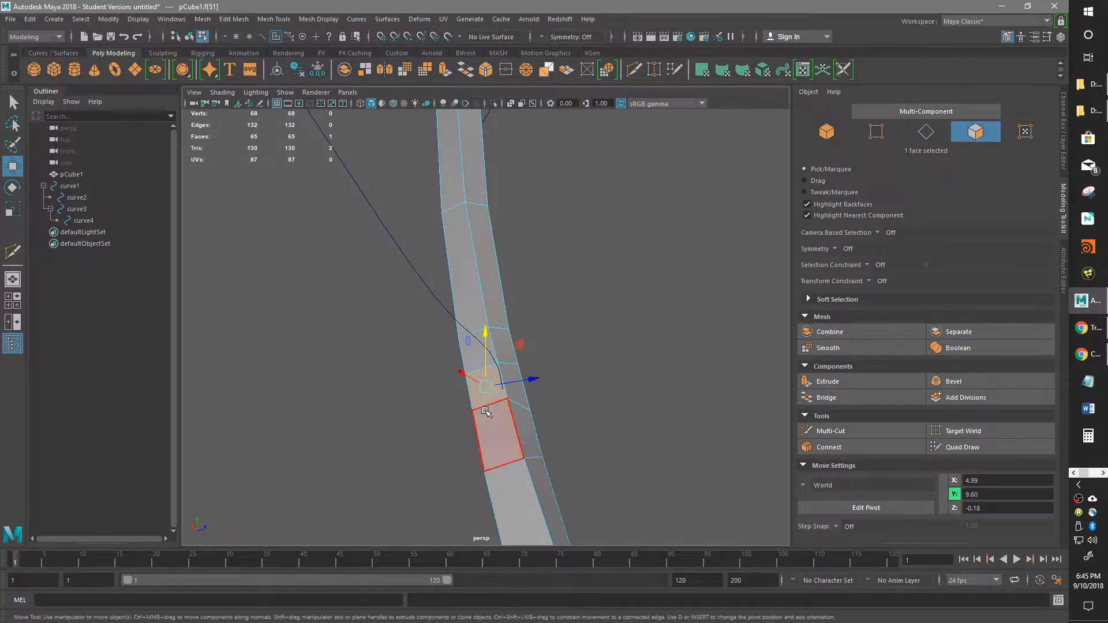
pyautogui.keyDown('alt'); pyautogui.moveTo(589, 408); pyautogui.dragTo(423, 384); pyautogui.keyUp('alt')
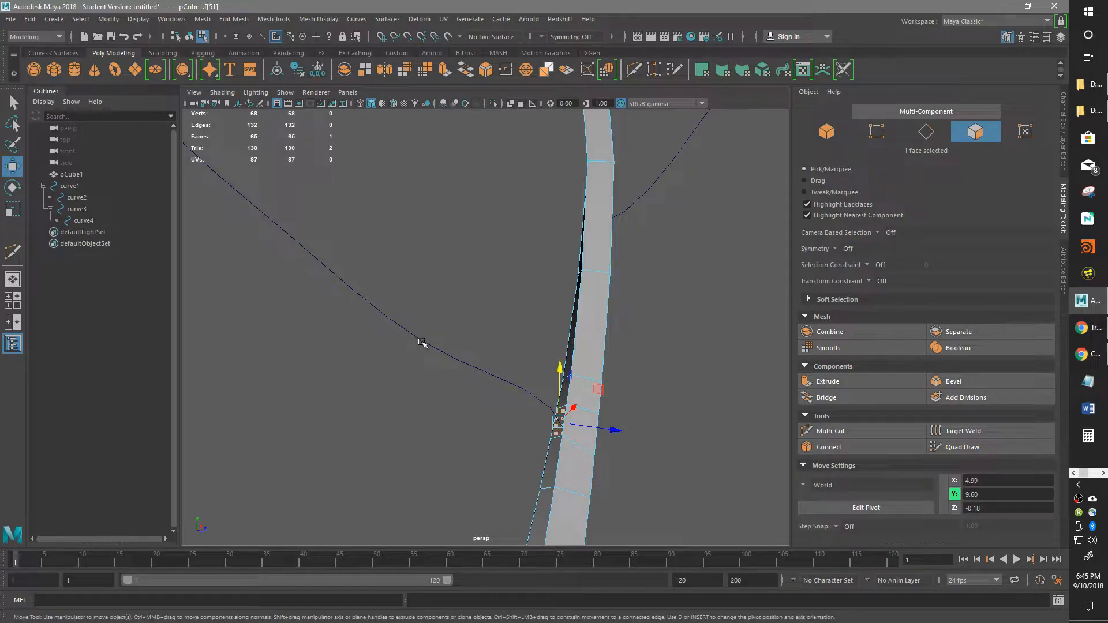
pyautogui.keyDown('alt'); pyautogui.moveTo(460, 361); pyautogui.dragTo(348, 399); pyautogui.keyUp('alt')
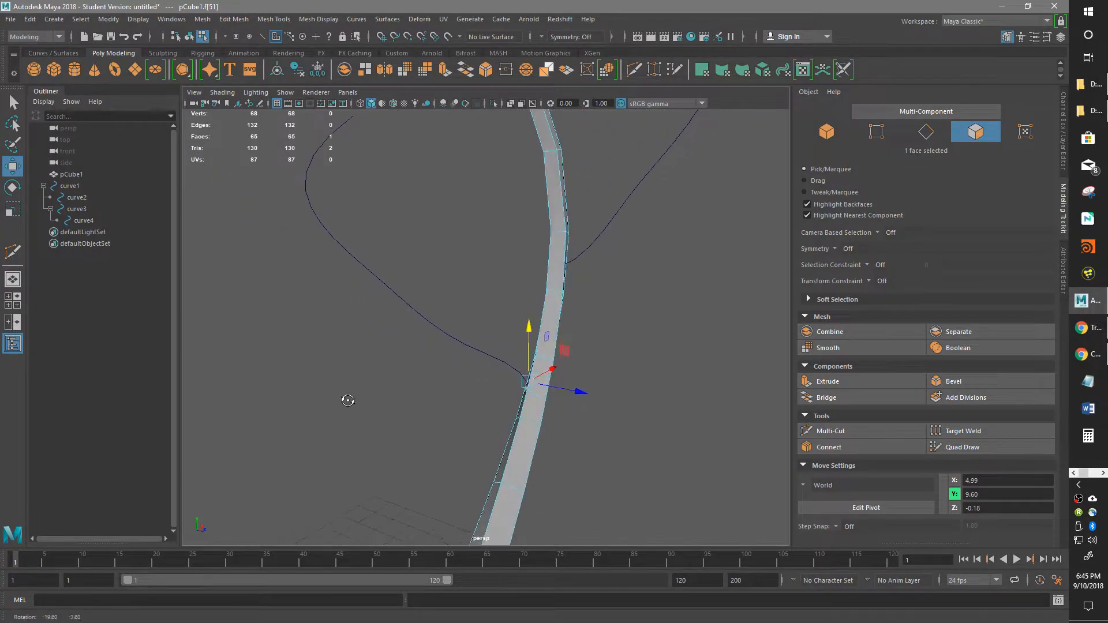
pyautogui.keyDown('alt'); pyautogui.moveTo(381, 315); pyautogui.dragTo(424, 304); pyautogui.keyUp('alt')
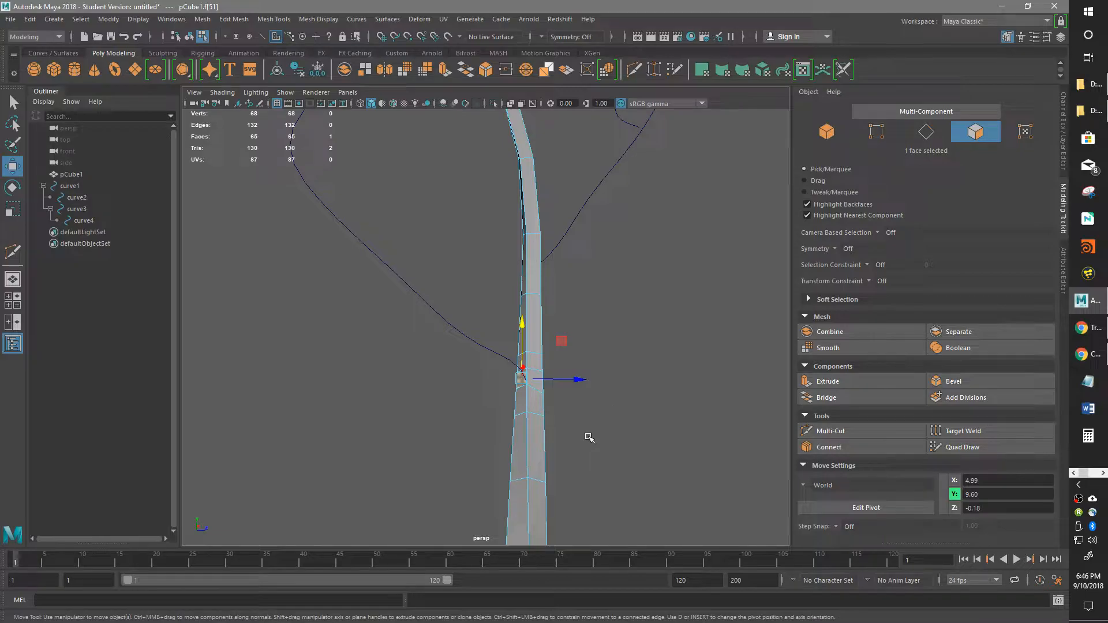
# - Reselect the trunk mesh, trying object and edge selection, and pick the face at the branch curve's base
pyautogui.press('F8')
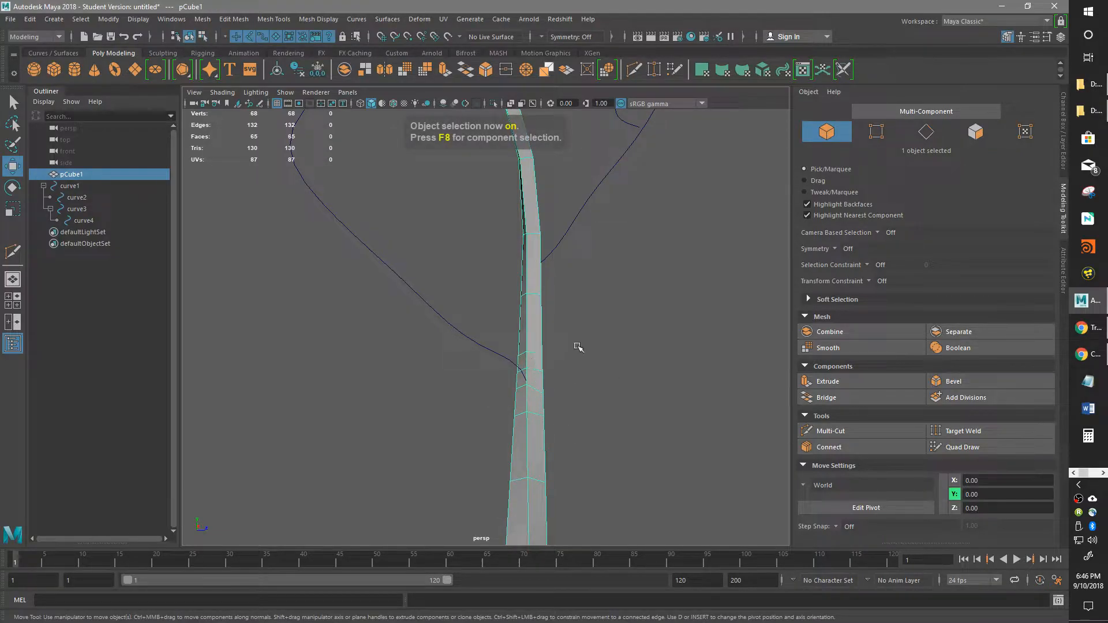
pyautogui.click(673, 337)
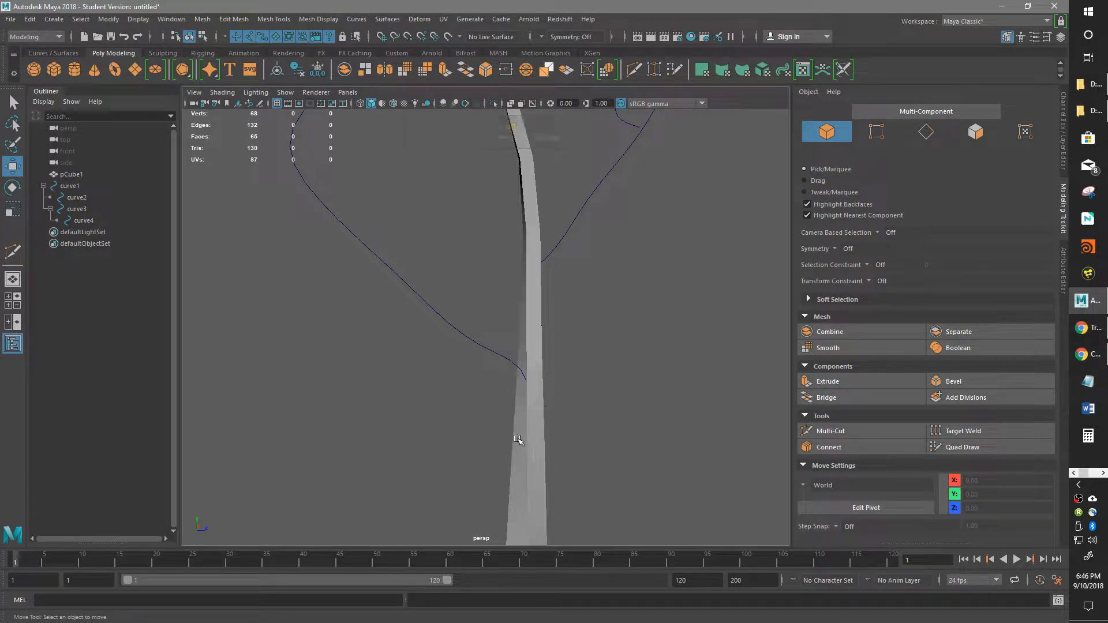
pyautogui.click(528, 406)
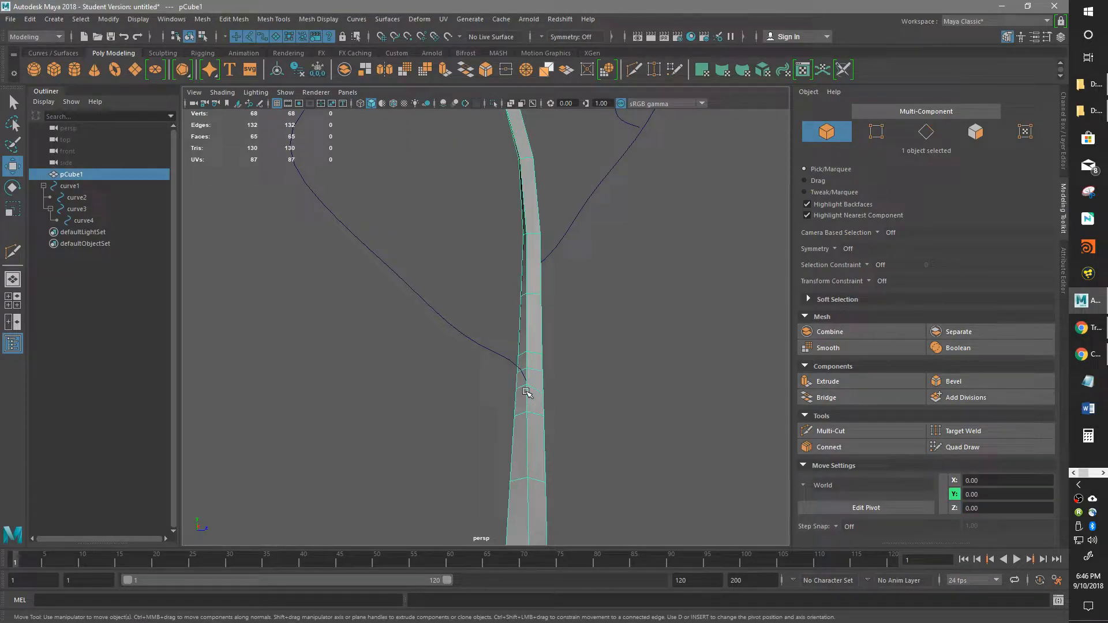
pyautogui.press('F10')
pyautogui.click(526, 390)
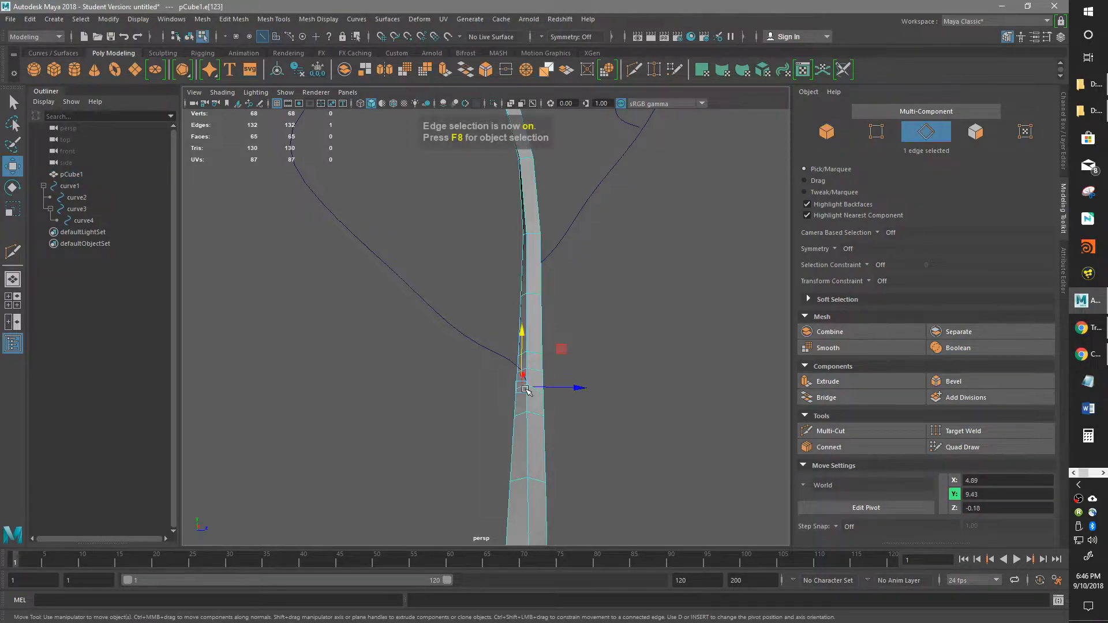
pyautogui.scroll(2, 555, 396)
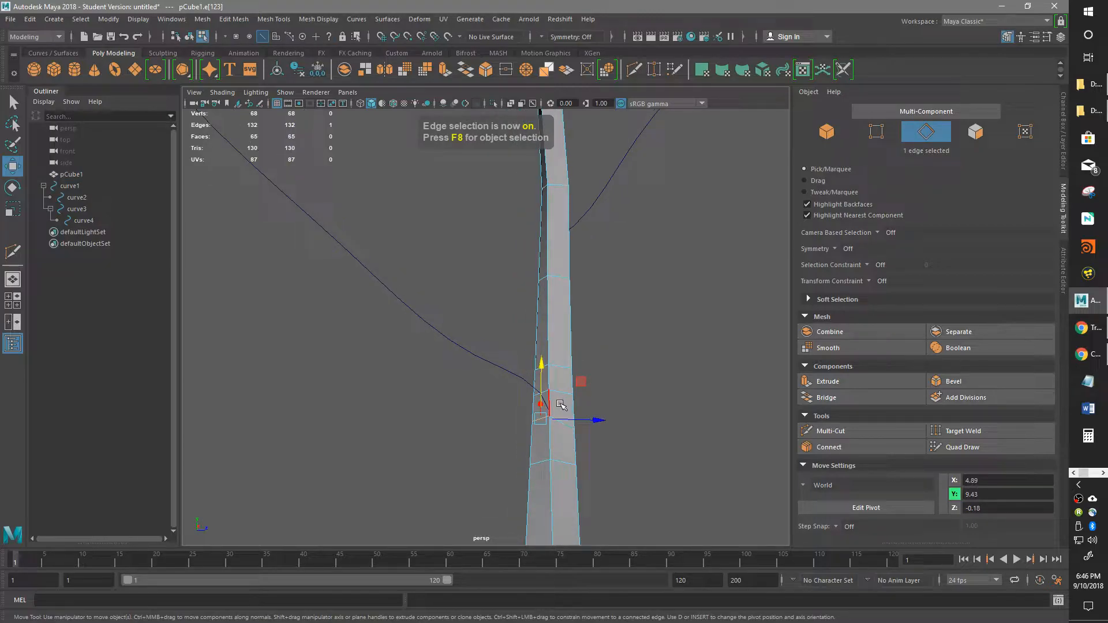
pyautogui.press('F11')
pyautogui.click(542, 442)
pyautogui.keyDown('alt'); pyautogui.moveTo(542, 440); pyautogui.dragTo(543, 441); pyautogui.keyUp('alt')
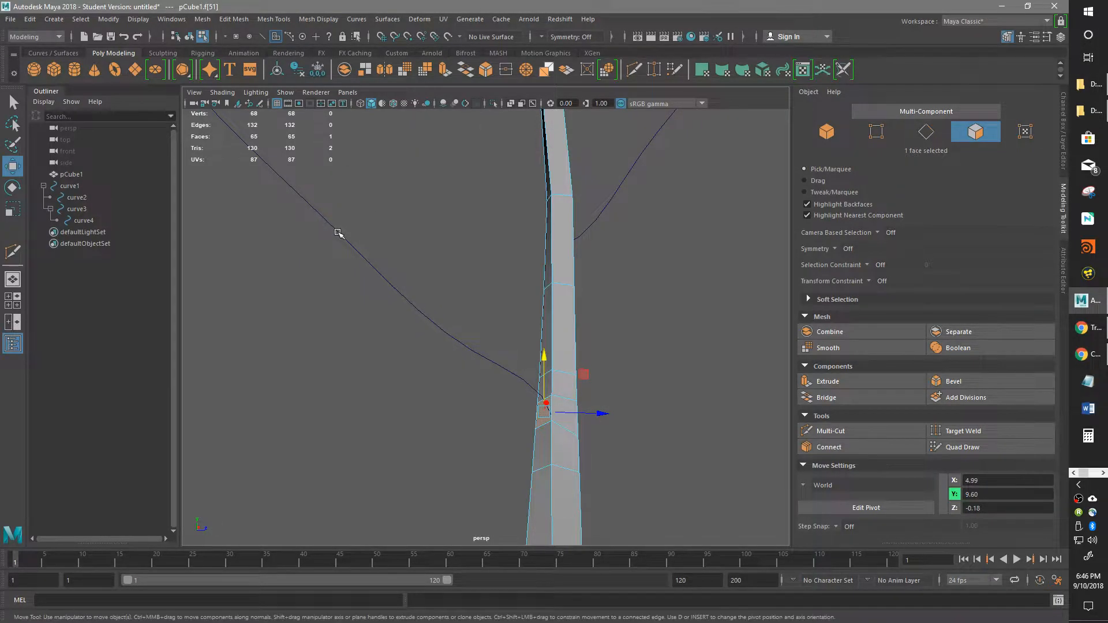
pyautogui.keyDown('alt'); pyautogui.moveTo(359, 205); pyautogui.dragTo(441, 286); pyautogui.keyUp('alt')
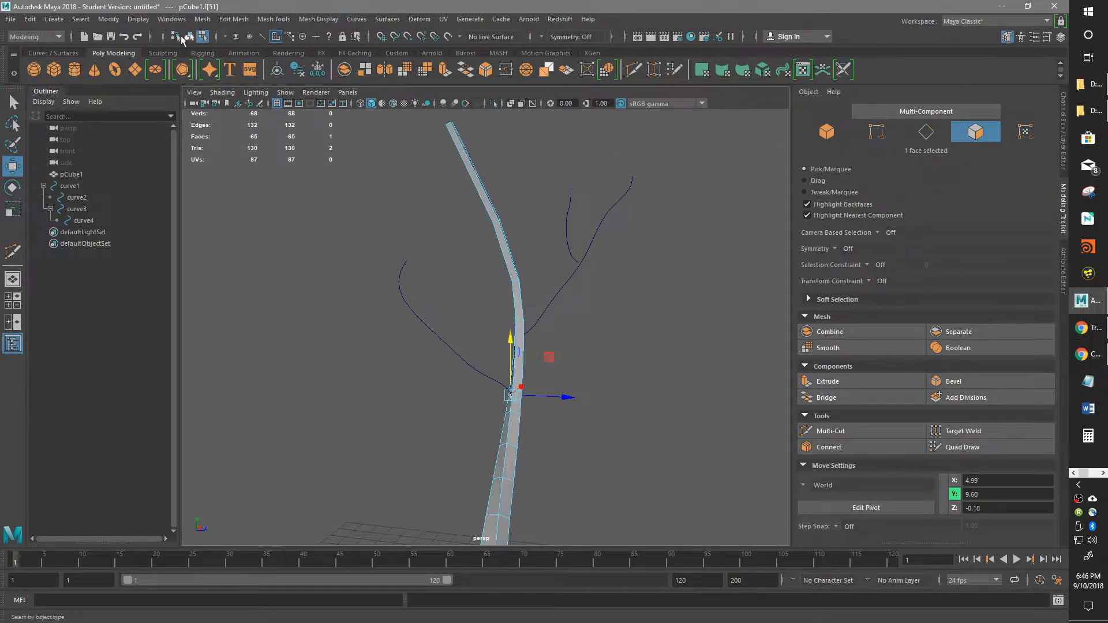
# - Return the trunk mesh from face selection to object selection
pyautogui.click(152, 38)
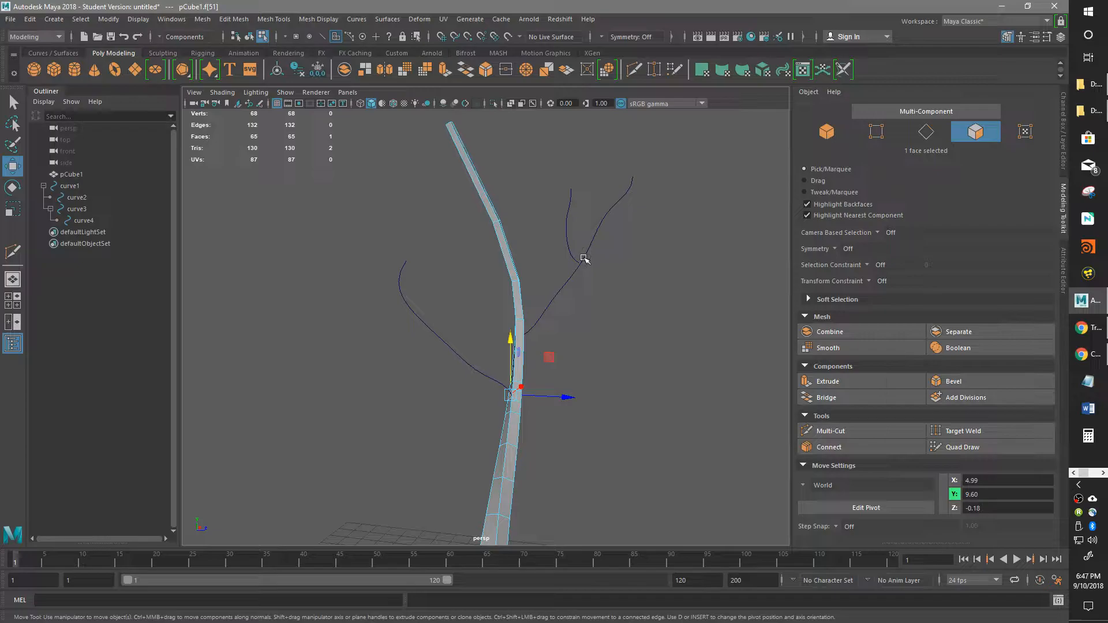
pyautogui.click(544, 395)
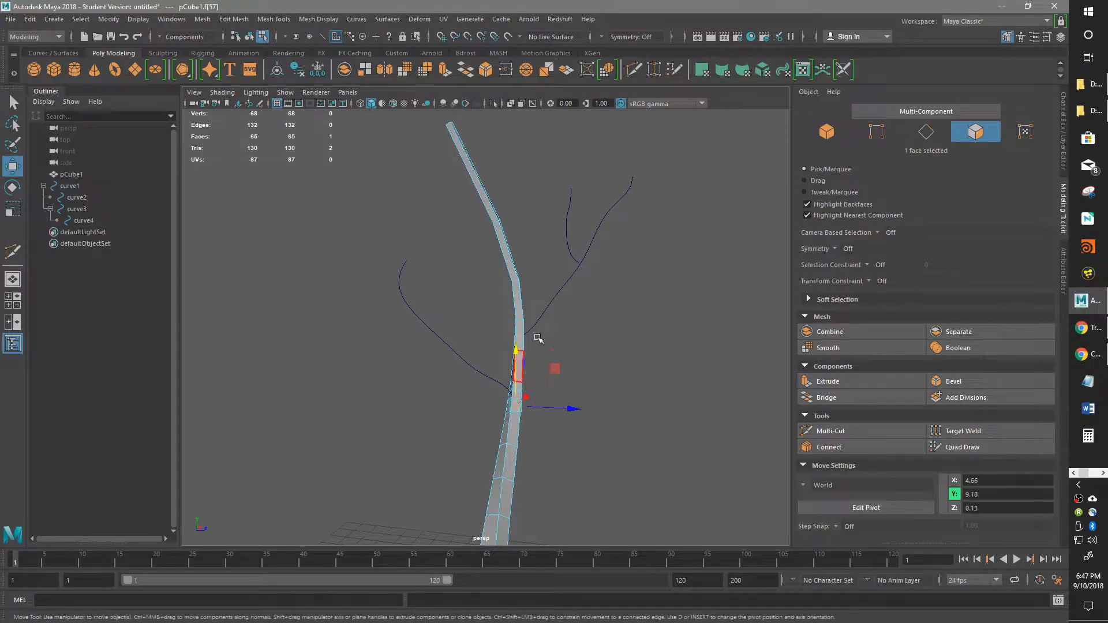
pyautogui.moveTo(551, 301); pyautogui.dragTo(603, 284, button='right')
pyautogui.keyDown('alt'); pyautogui.moveTo(515, 443); pyautogui.dragTo(509, 359); pyautogui.keyUp('alt')
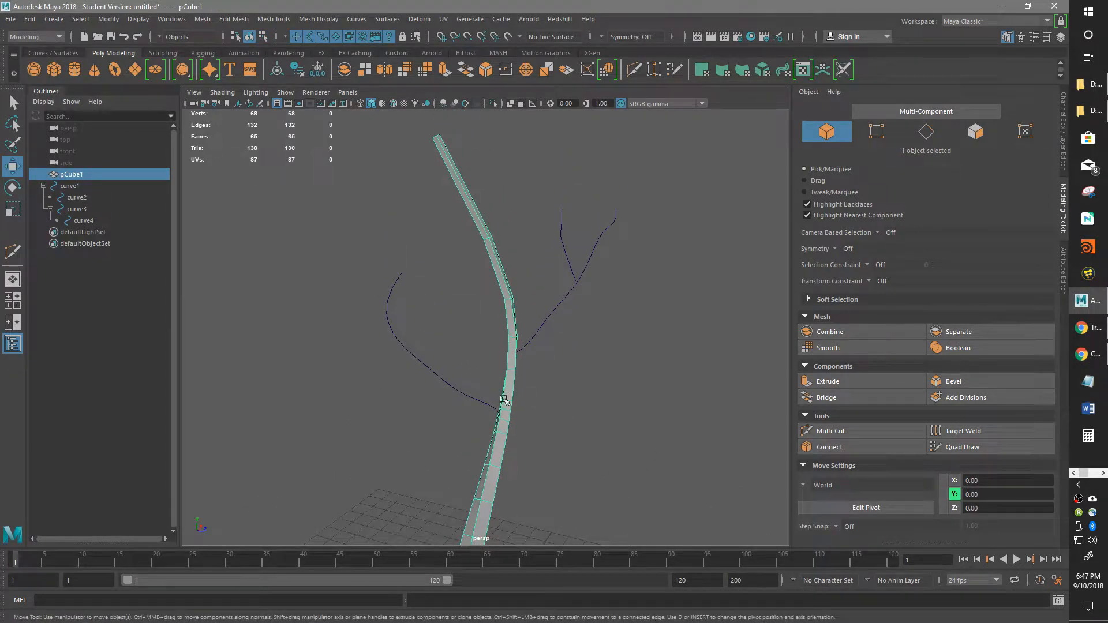
pyautogui.scroll(6, 504, 398)
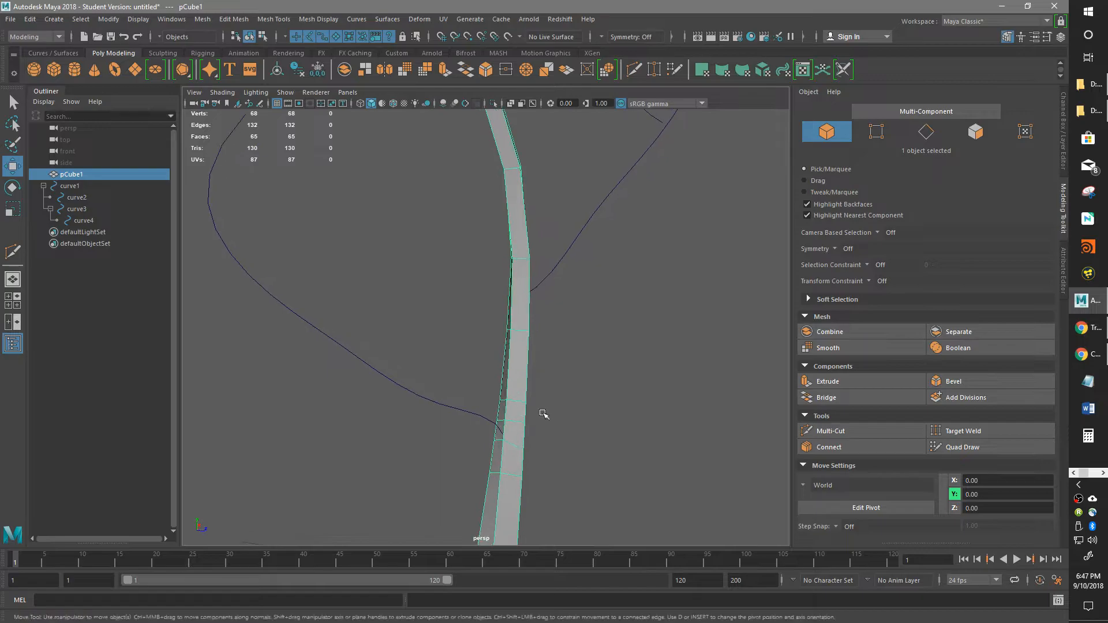
# - Select the trunk face at the base of the branch curve together with curve2
pyautogui.moveTo(507, 288); pyautogui.dragTo(506, 312, button='right')
pyautogui.click(501, 434)
pyautogui.click(496, 427)
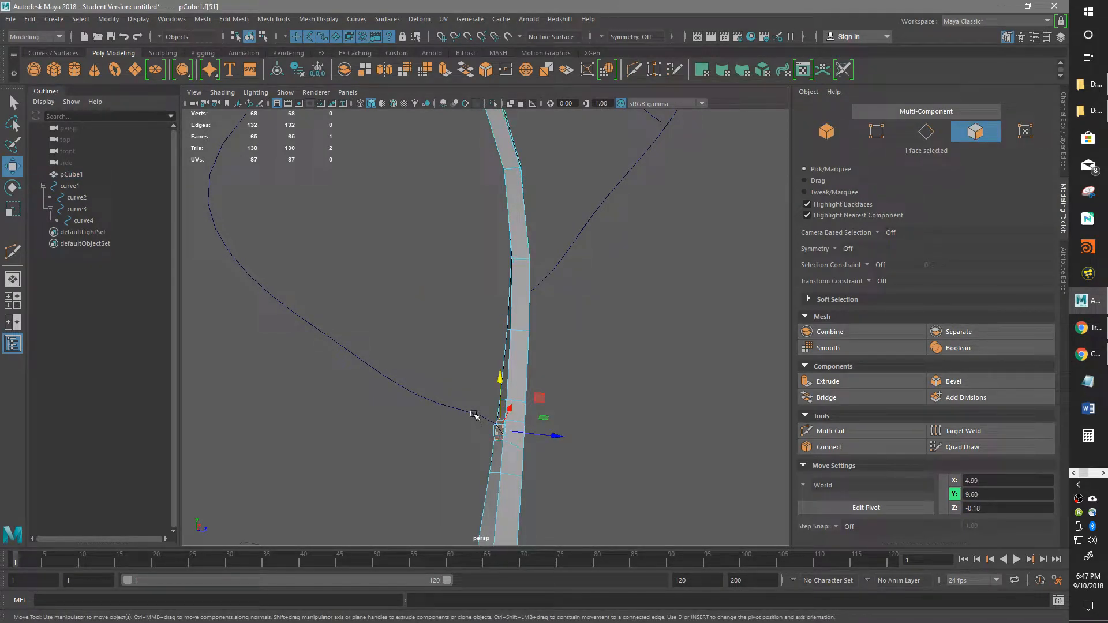
pyautogui.click(474, 414)
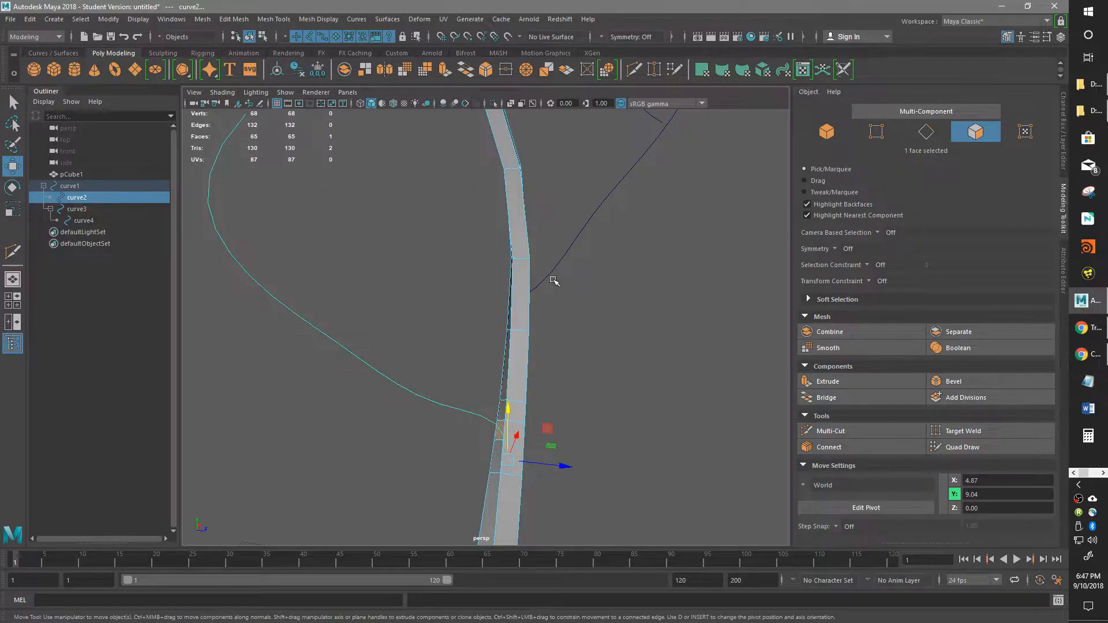
pyautogui.keyDown('alt'); pyautogui.moveTo(520, 462); pyautogui.dragTo(587, 429); pyautogui.keyUp('alt')
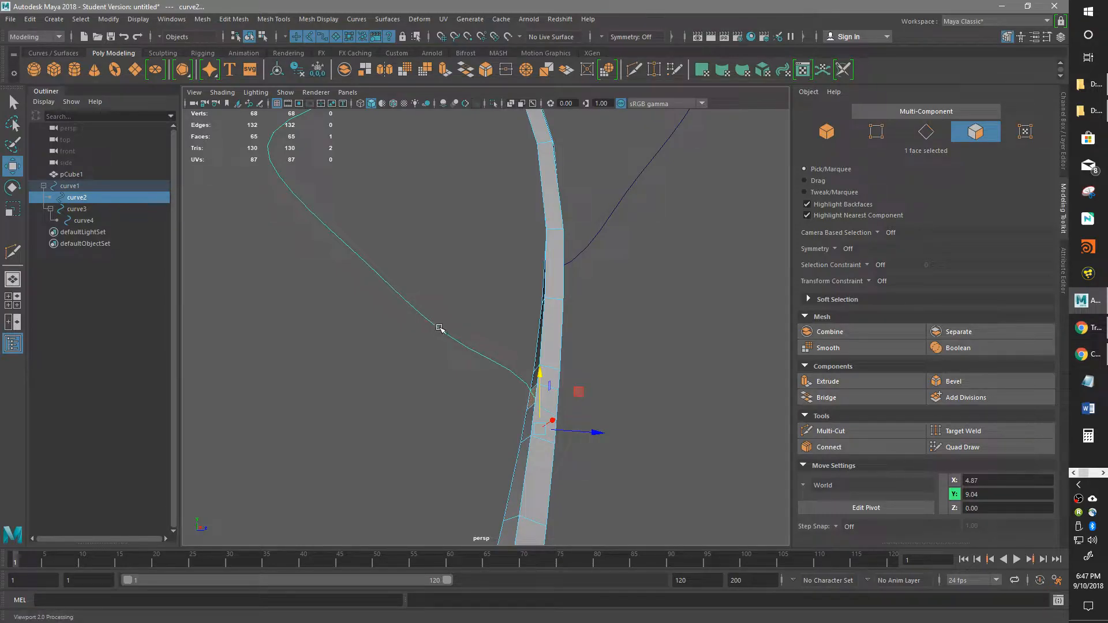
pyautogui.keyDown('alt'); pyautogui.moveTo(441, 334); pyautogui.dragTo(394, 314); pyautogui.keyUp('alt')
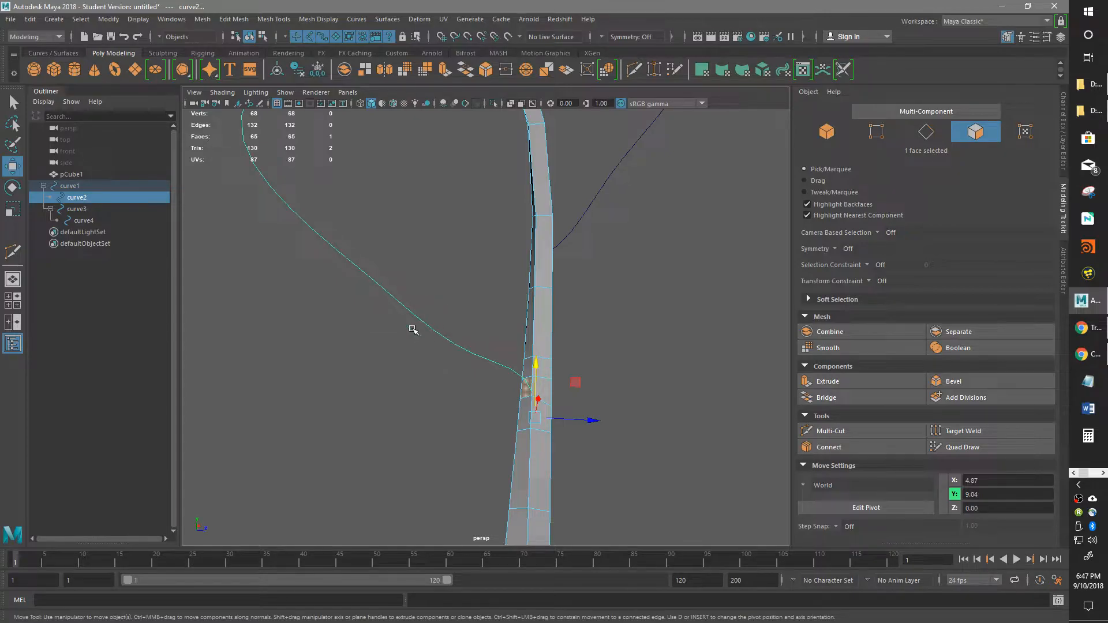
# - Extrude the selected face along curve2 with 10 divisions to form the branch
pyautogui.click(445, 70)
pyautogui.keyDown('alt'); pyautogui.moveTo(463, 268); pyautogui.dragTo(445, 402); pyautogui.keyUp('alt')
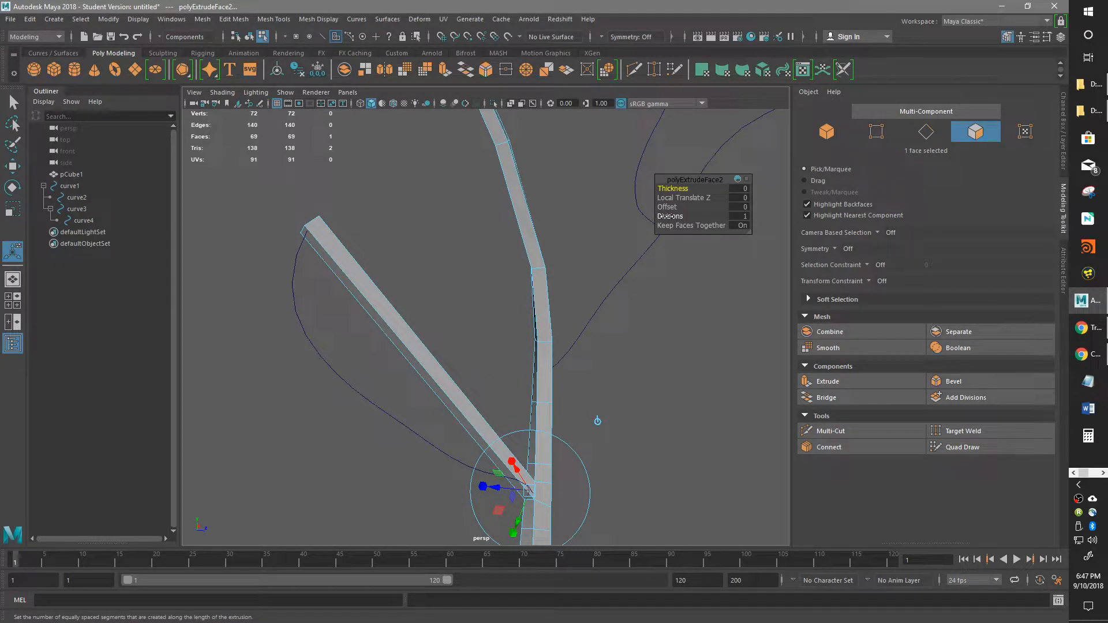
pyautogui.moveTo(670, 216); pyautogui.dragTo(722, 192)
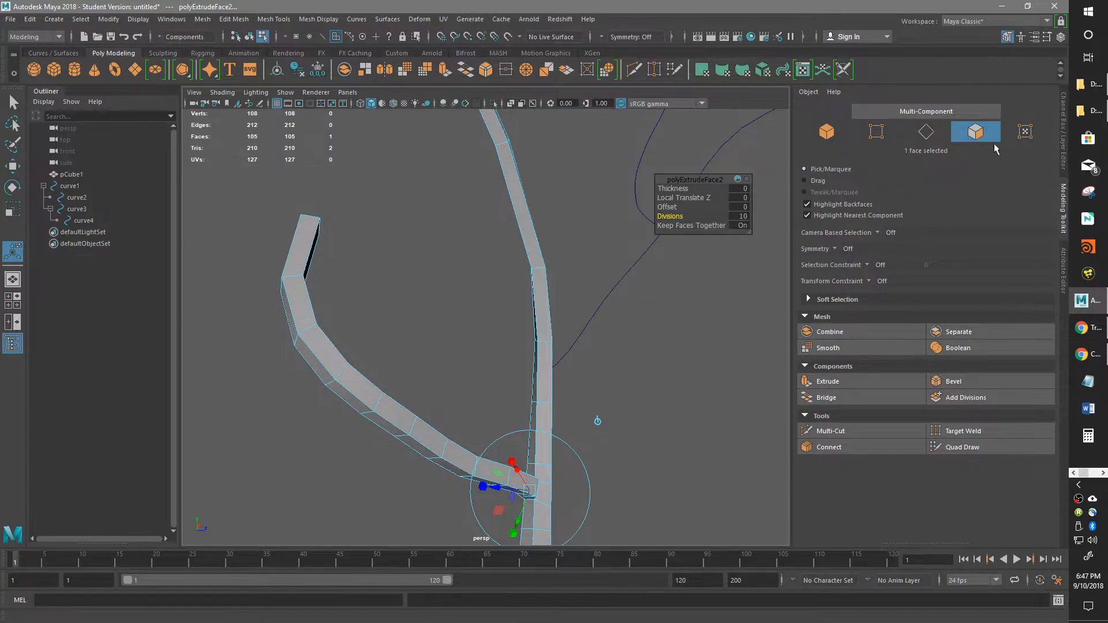
pyautogui.keyDown('alt'); pyautogui.moveTo(647, 369); pyautogui.dragTo(663, 297); pyautogui.keyUp('alt')
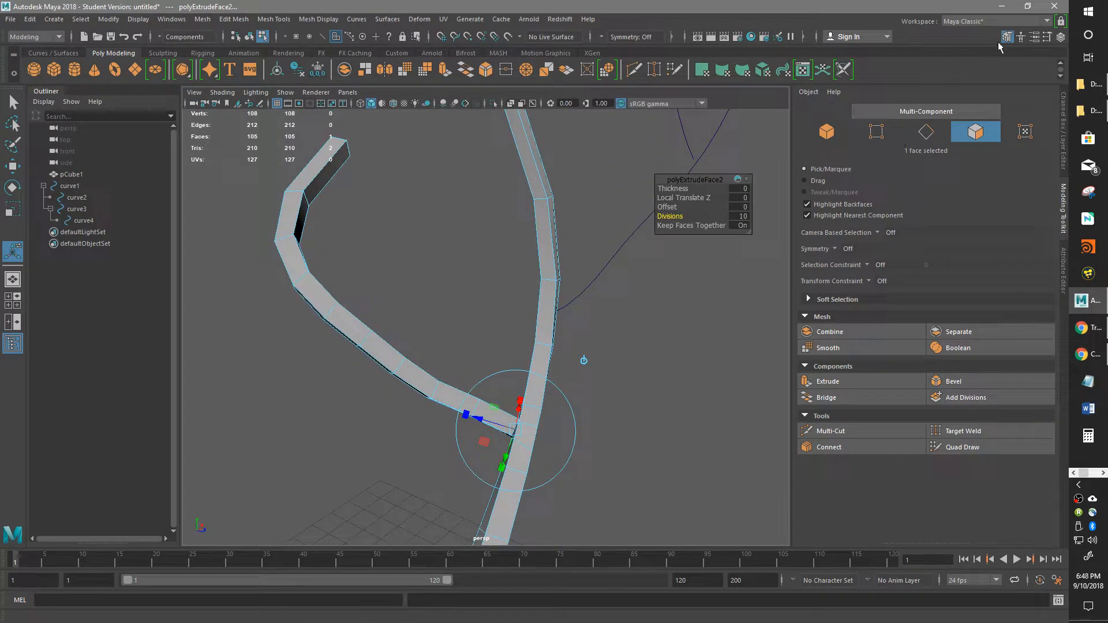
# - Taper the branch extrusion by adding a middle point to its taper curve and lowering the end point to 0.380 at position 0.983
pyautogui.click(1026, 36)
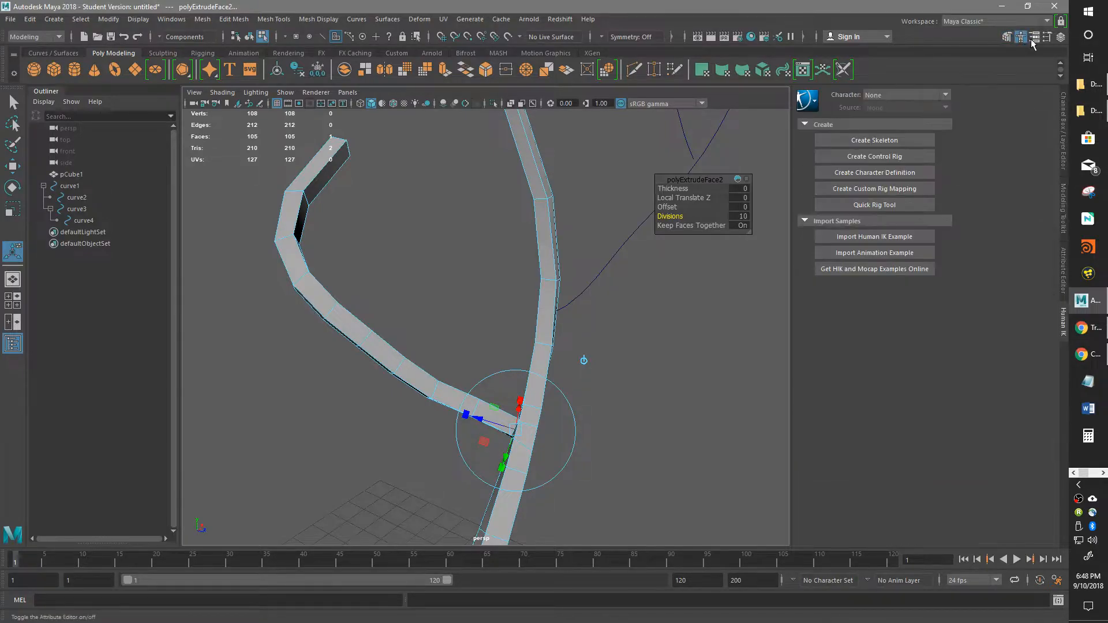
pyautogui.click(1034, 37)
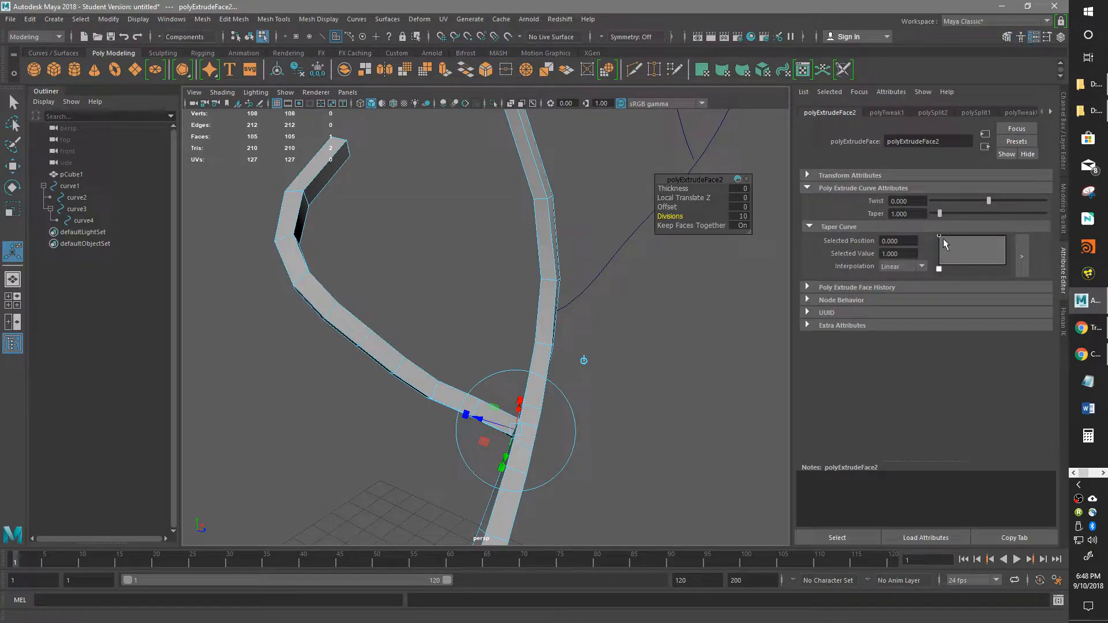
pyautogui.moveTo(1005, 235)
pyautogui.mouseDown()
pyautogui.moveTo(1012, 262)
pyautogui.moveTo(971, 254)
pyautogui.moveTo(1005, 253)
pyautogui.mouseUp()
pyautogui.keyDown('alt'); pyautogui.moveTo(622, 350); pyautogui.dragTo(648, 329); pyautogui.keyUp('alt')
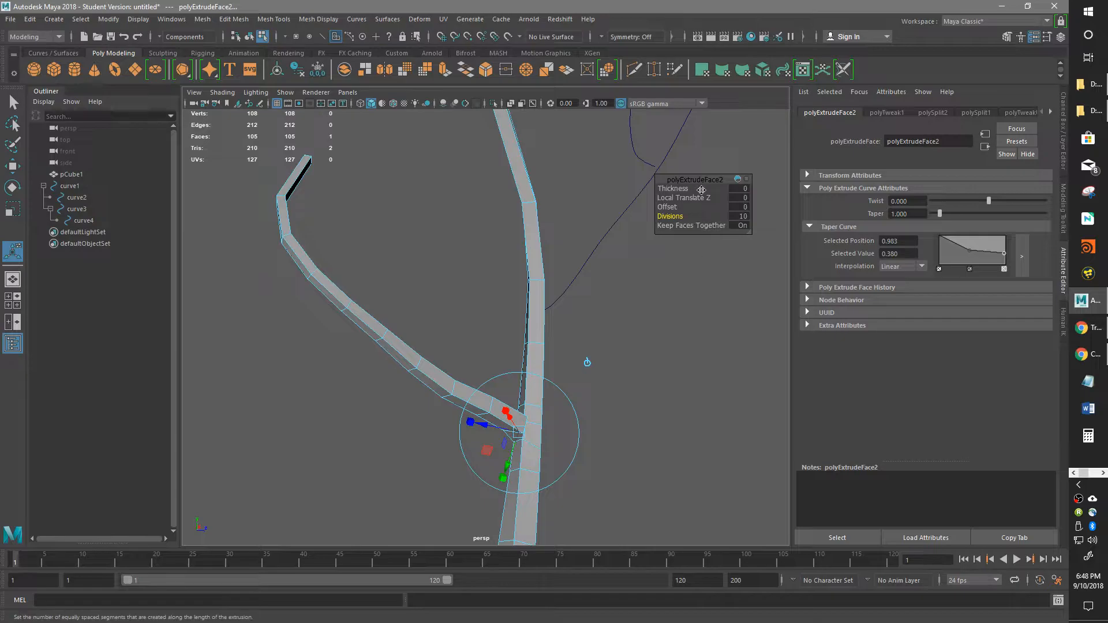
pyautogui.moveTo(697, 180); pyautogui.dragTo(681, 187)
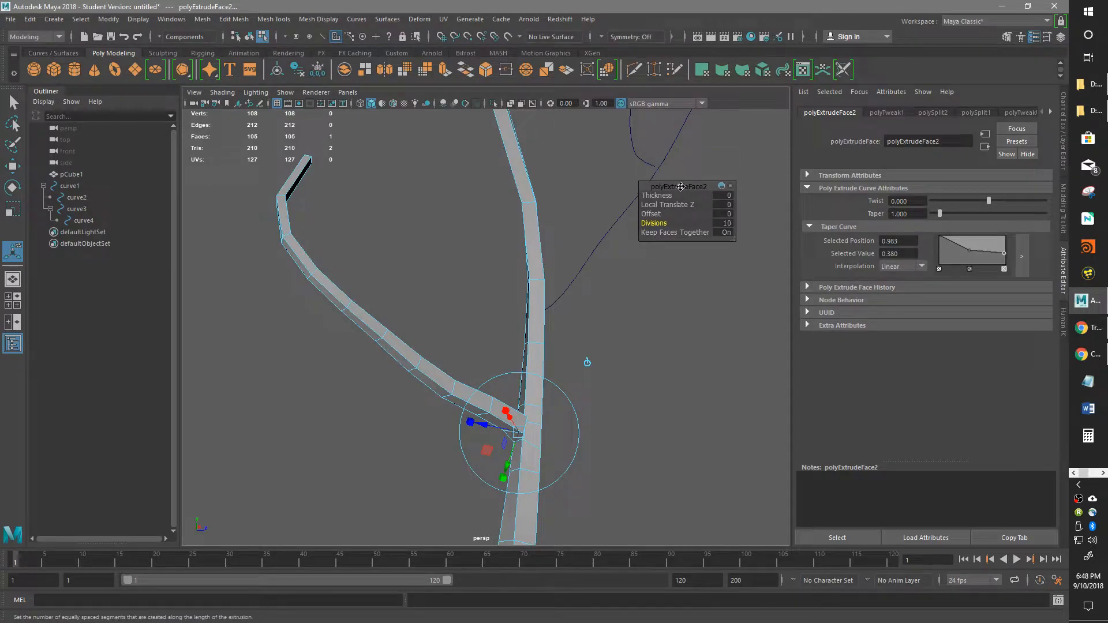
pyautogui.press('w')
# - Examine the tapered branch, its junction with the trunk, and where the next branch curve meets the trunk
pyautogui.keyDown('alt'); pyautogui.moveTo(604, 412); pyautogui.dragTo(627, 368); pyautogui.keyUp('alt')
pyautogui.scroll(3, 532, 403)
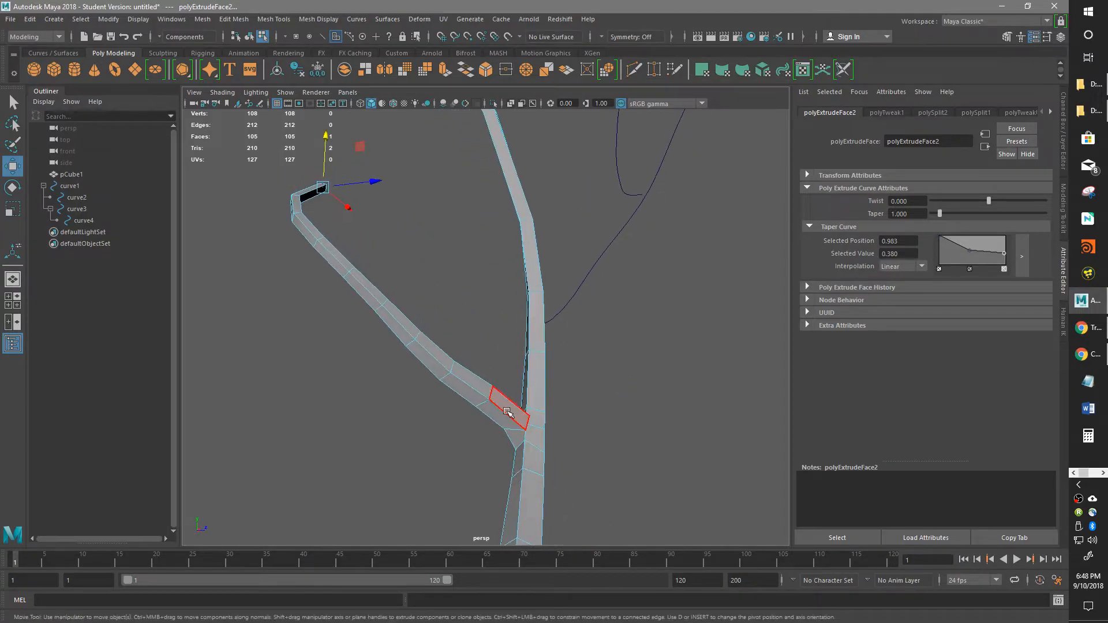
pyautogui.scroll(4, 537, 404)
pyautogui.keyDown('alt'); pyautogui.moveTo(539, 404); pyautogui.dragTo(500, 428); pyautogui.keyUp('alt')
pyautogui.scroll(-4, 511, 412)
pyautogui.keyDown('alt'); pyautogui.moveTo(517, 320); pyautogui.dragTo(509, 370); pyautogui.keyUp('alt')
pyautogui.scroll(3, 519, 358)
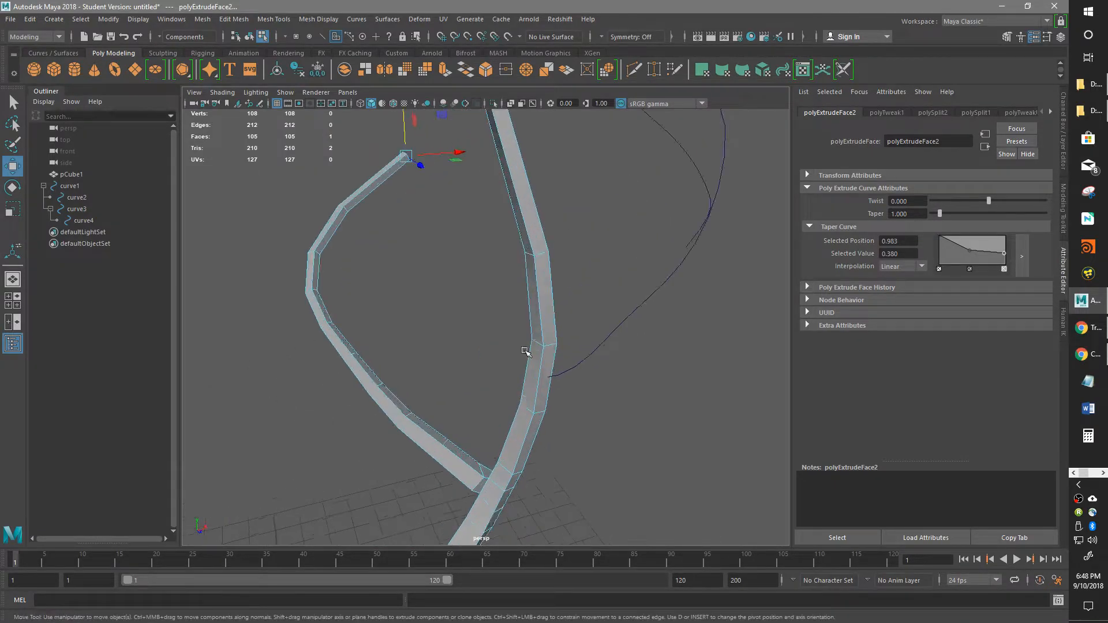
pyautogui.scroll(3, 540, 374)
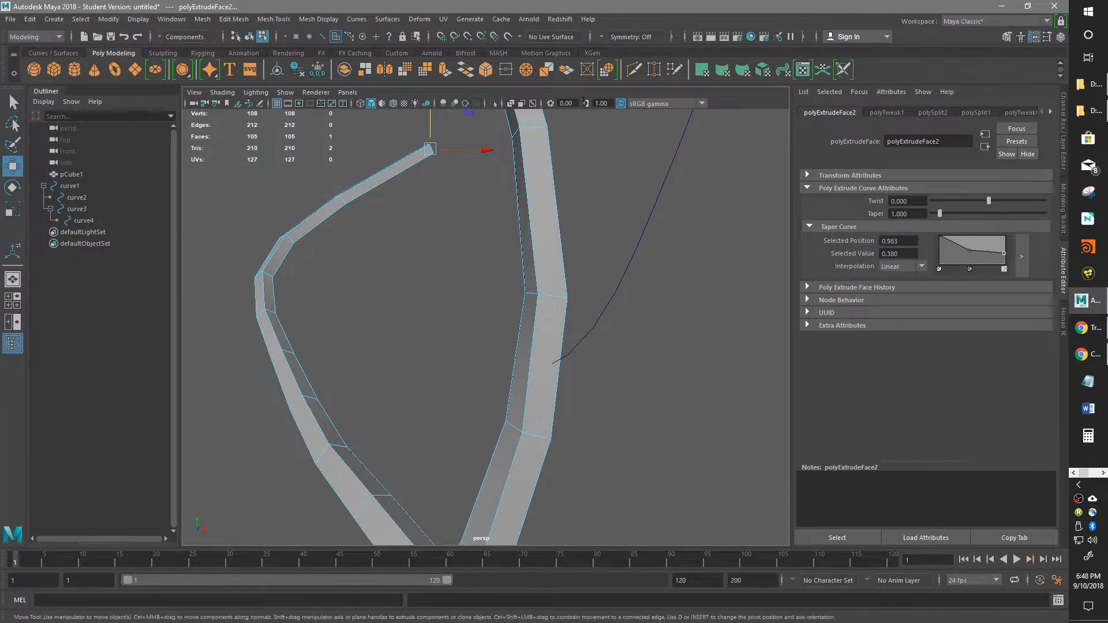
# - Insert two edge loops around the trunk segment, one above and one below where curve3 meets it
pyautogui.click(632, 71)
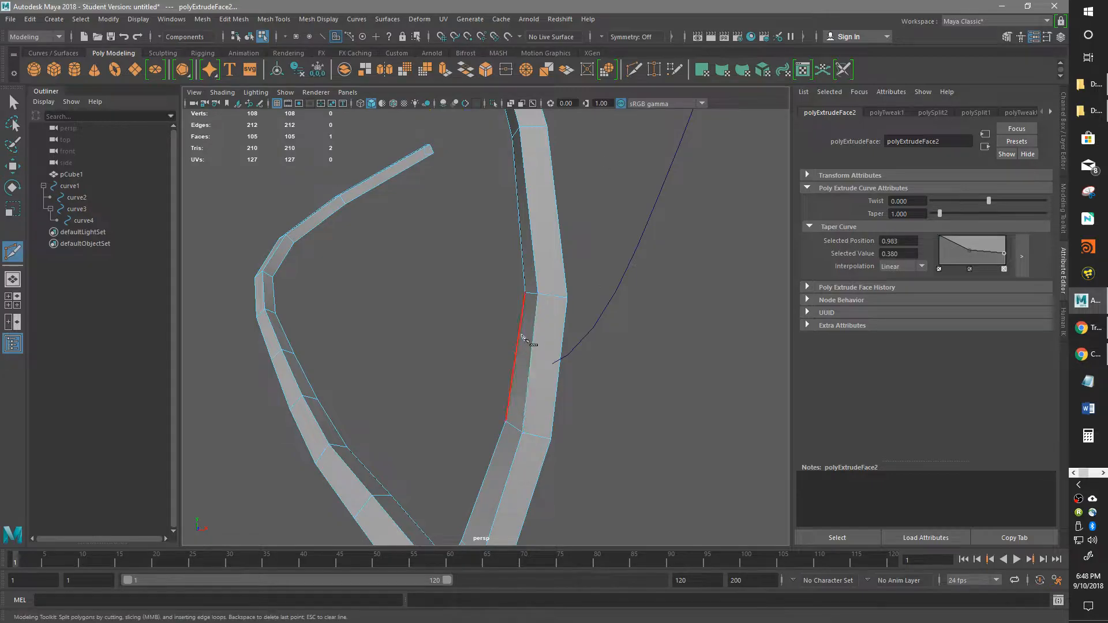
pyautogui.keyDown('ctrl'); pyautogui.click(539, 375); pyautogui.keyUp('ctrl')
pyautogui.keyDown('ctrl'); pyautogui.click(543, 344); pyautogui.keyUp('ctrl')
pyautogui.press('w')
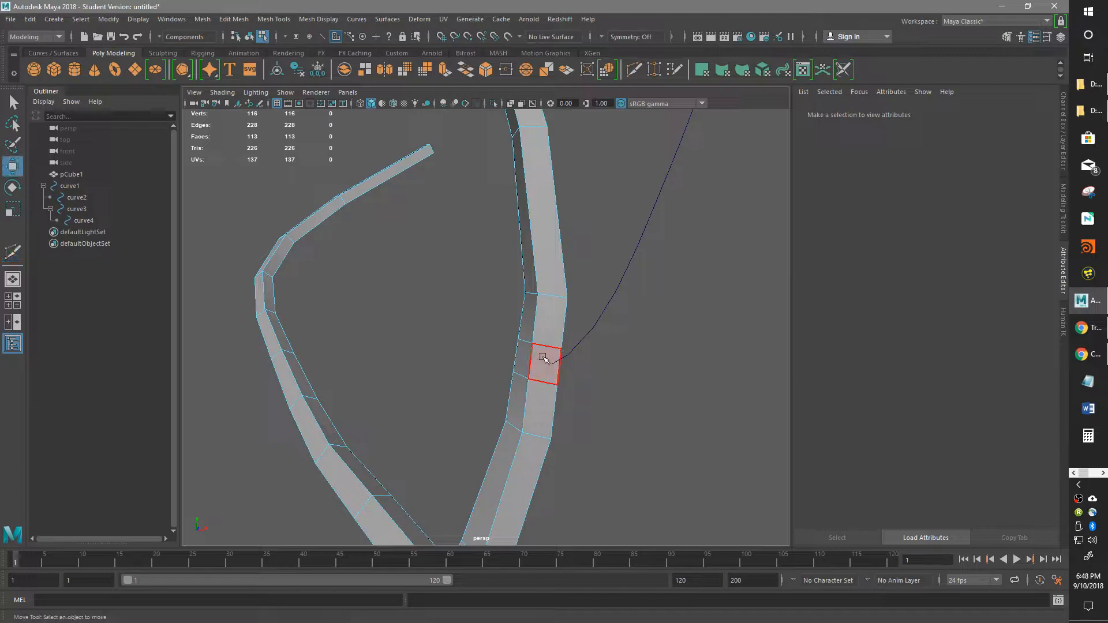
# - Select the small trunk face between the two new edge loops together with curve3
pyautogui.click(544, 358)
pyautogui.keyDown('alt'); pyautogui.moveTo(631, 408); pyautogui.dragTo(663, 371); pyautogui.keyUp('alt')
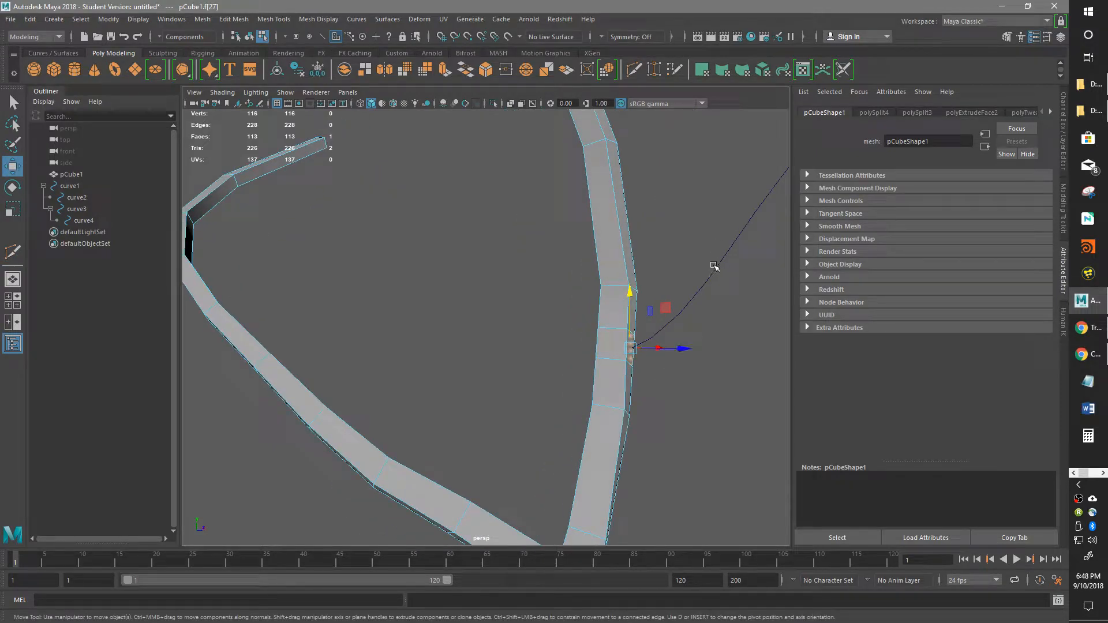
pyautogui.keyDown('alt'); pyautogui.moveTo(735, 293); pyautogui.dragTo(689, 236); pyautogui.keyUp('alt')
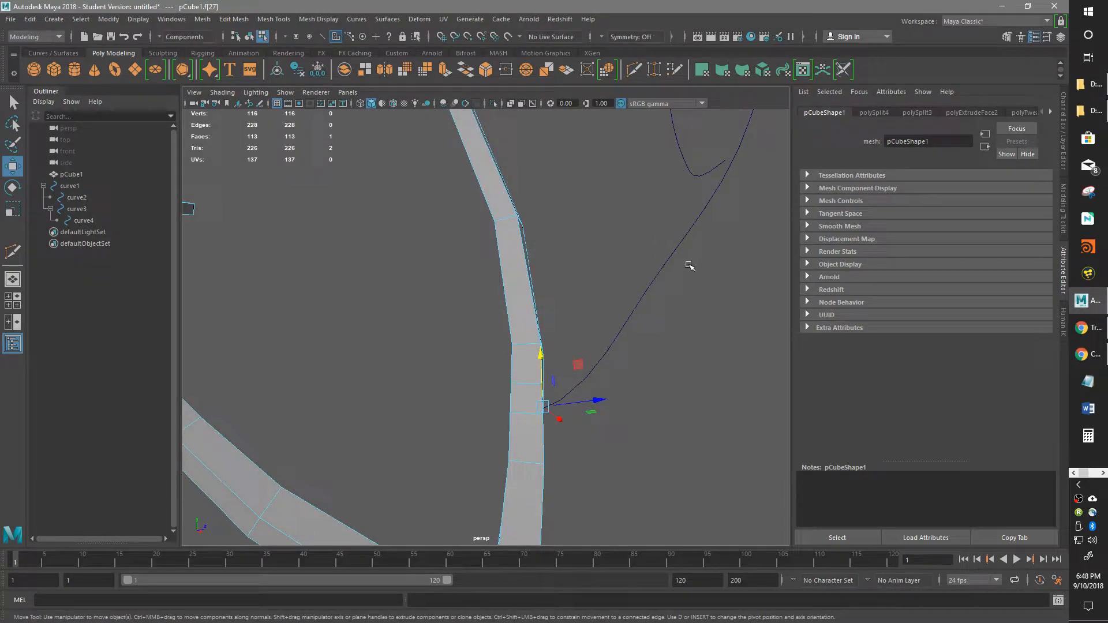
pyautogui.moveTo(662, 247); pyautogui.dragTo(716, 230, button='right')
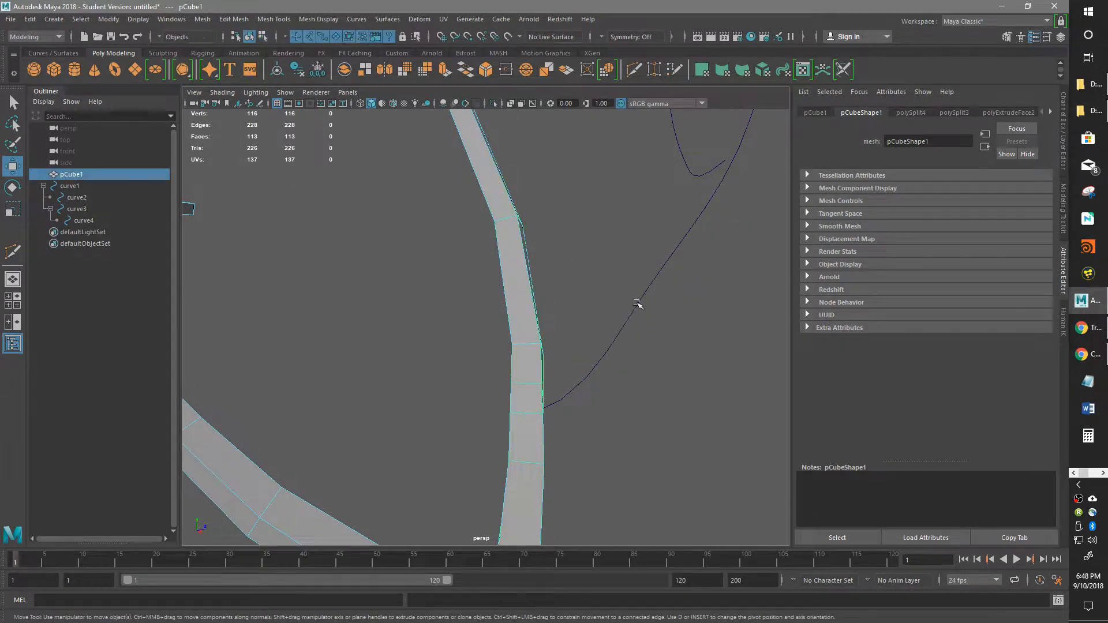
pyautogui.click(625, 409)
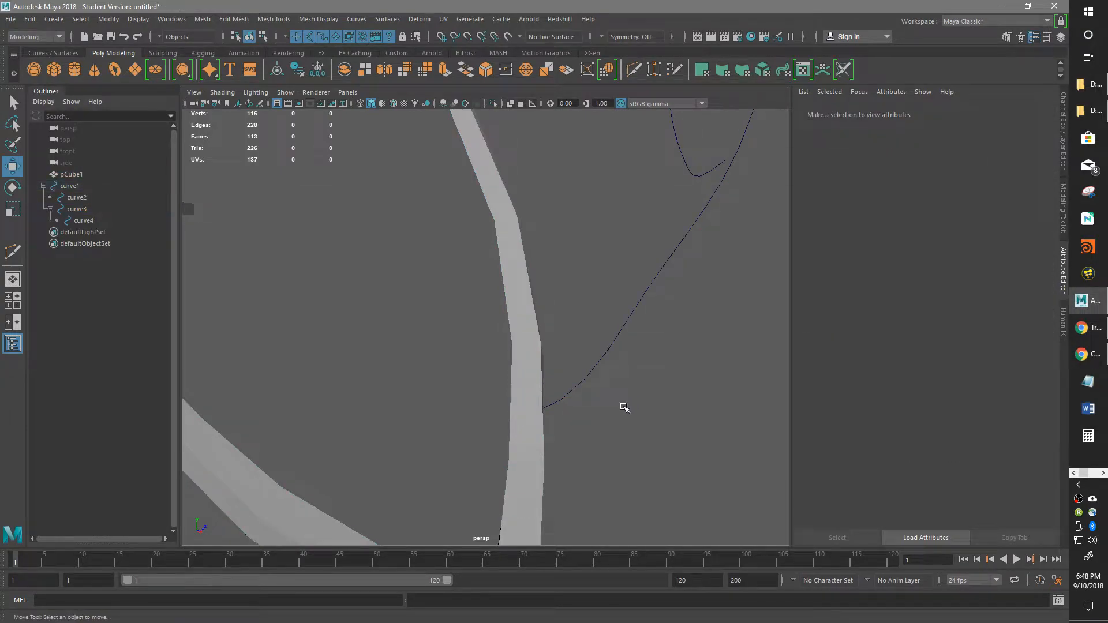
pyautogui.click(515, 451)
pyautogui.keyDown('alt'); pyautogui.moveTo(601, 404); pyautogui.dragTo(485, 435); pyautogui.keyUp('alt')
pyautogui.rightClick(488, 282)
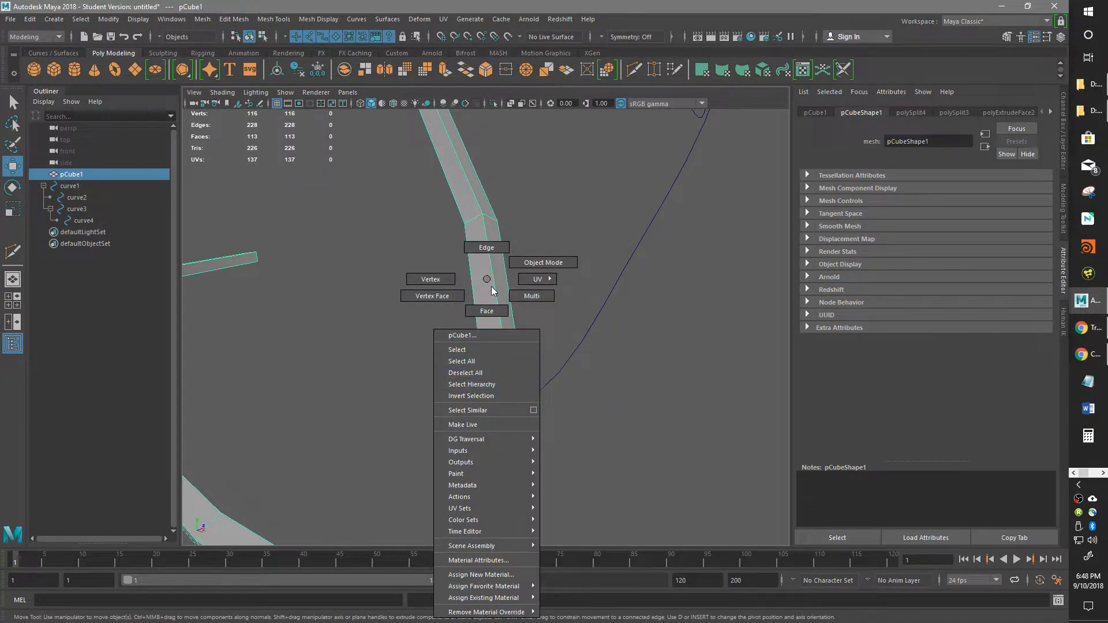
pyautogui.click(487, 311)
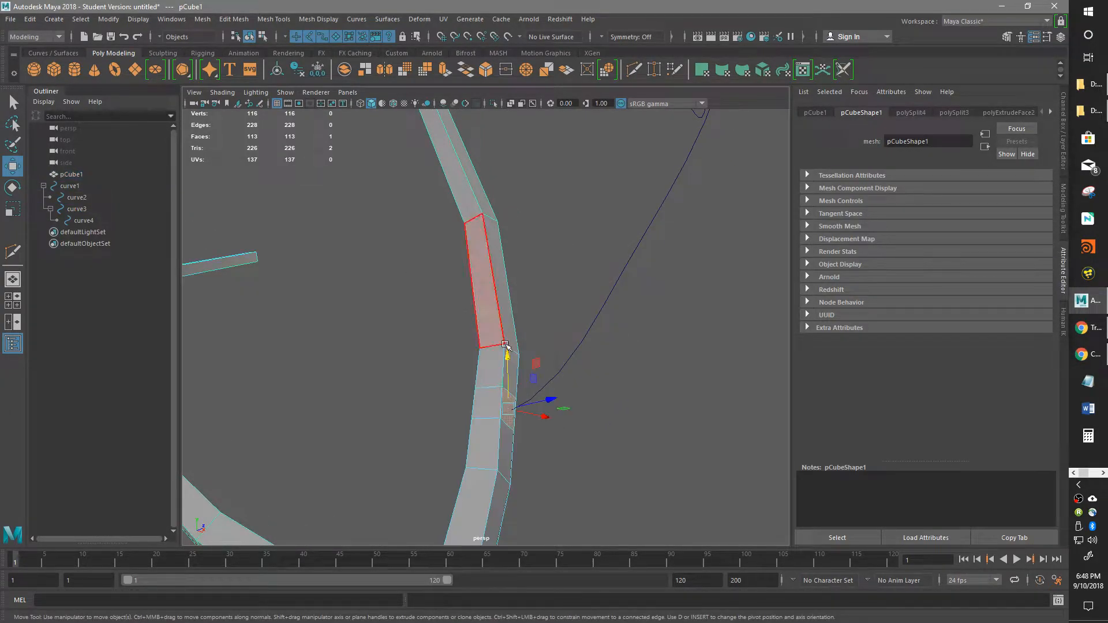
pyautogui.keyDown('shift'); pyautogui.click(570, 358); pyautogui.keyUp('shift')
pyautogui.keyDown('alt'); pyautogui.moveTo(647, 370); pyautogui.dragTo(639, 319); pyautogui.keyUp('alt')
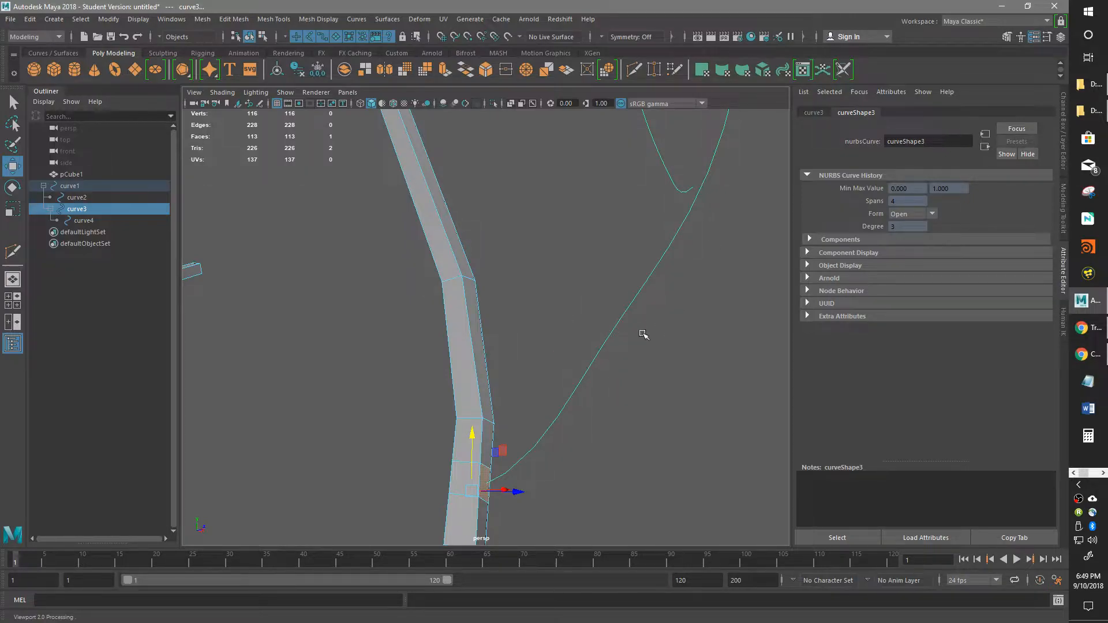
pyautogui.keyDown('alt'); pyautogui.moveTo(670, 288); pyautogui.dragTo(474, 215); pyautogui.keyUp('alt')
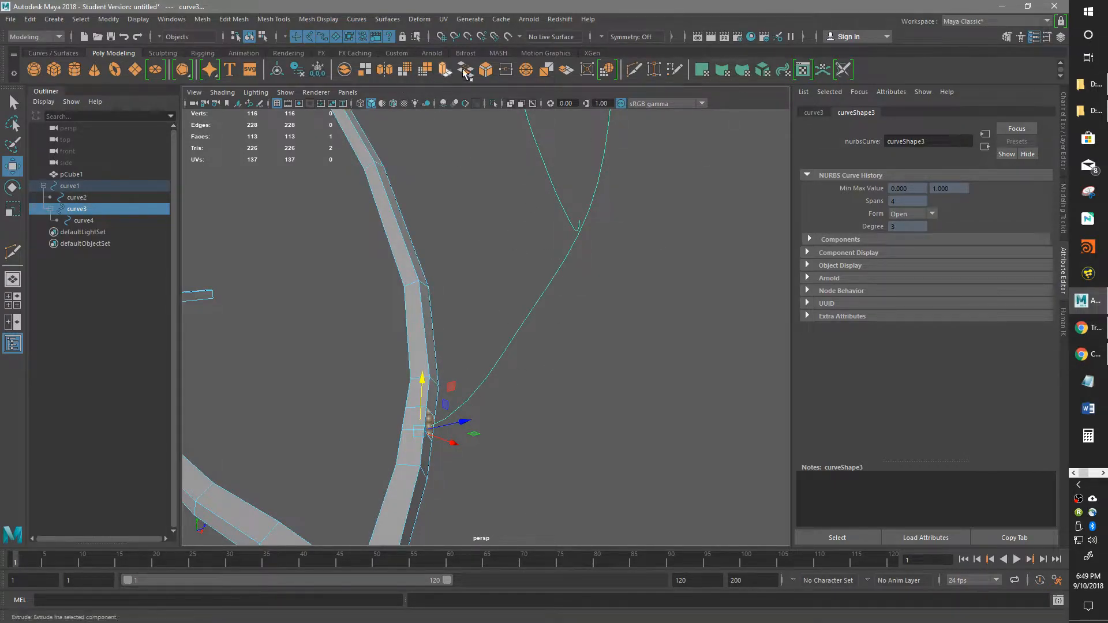
# - Extrude the selected face along curve3 with 10 divisions and taper it with a middle curve point at position 0.470, value 0.460
pyautogui.click(445, 70)
pyautogui.keyDown('alt'); pyautogui.moveTo(602, 277); pyautogui.dragTo(611, 327, button='middle'); pyautogui.keyUp('alt')
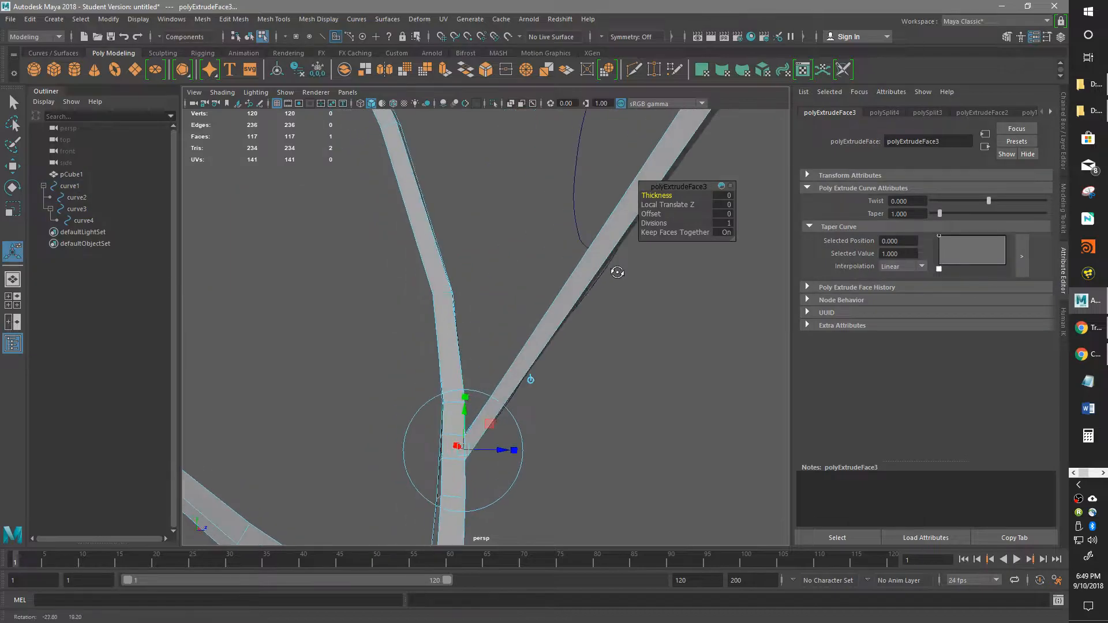
pyautogui.keyDown('alt'); pyautogui.moveTo(611, 328); pyautogui.dragTo(566, 366, button='right'); pyautogui.keyUp('alt')
pyautogui.moveTo(658, 223); pyautogui.dragTo(688, 223)
pyautogui.keyDown('alt'); pyautogui.moveTo(542, 278); pyautogui.dragTo(589, 313); pyautogui.keyUp('alt')
pyautogui.moveTo(1008, 237); pyautogui.dragTo(970, 251)
pyautogui.keyDown('alt'); pyautogui.moveTo(647, 406); pyautogui.dragTo(600, 433); pyautogui.keyUp('alt')
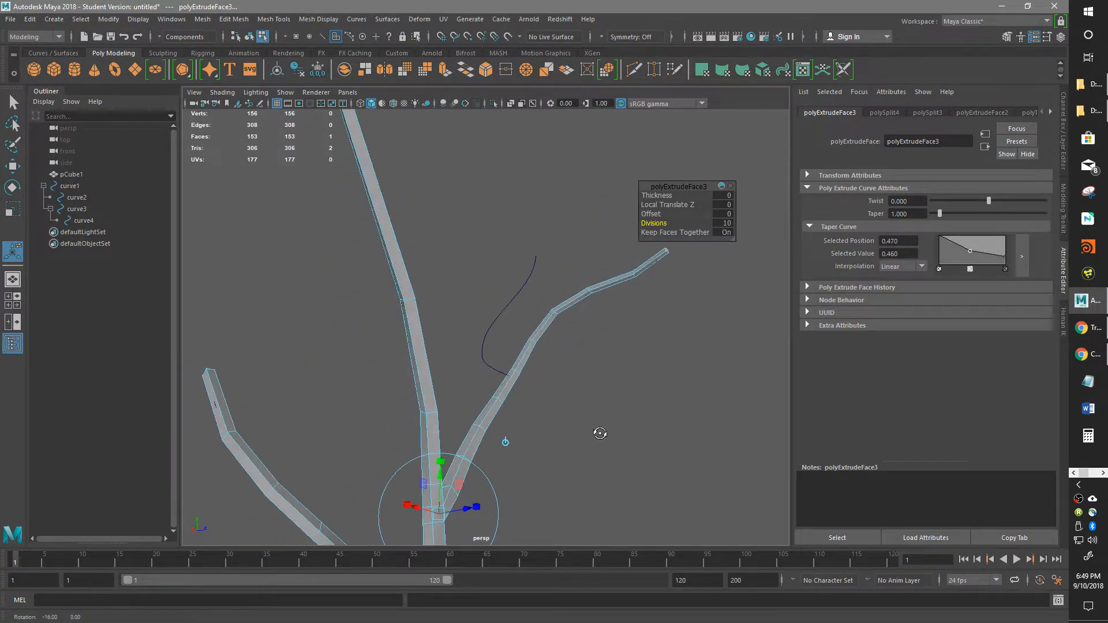
# - Insert an edge loop around the new branch just below where curve4 meets it
pyautogui.scroll(2, 525, 388)
pyautogui.scroll(2, 527, 421)
pyautogui.scroll(2, 571, 402)
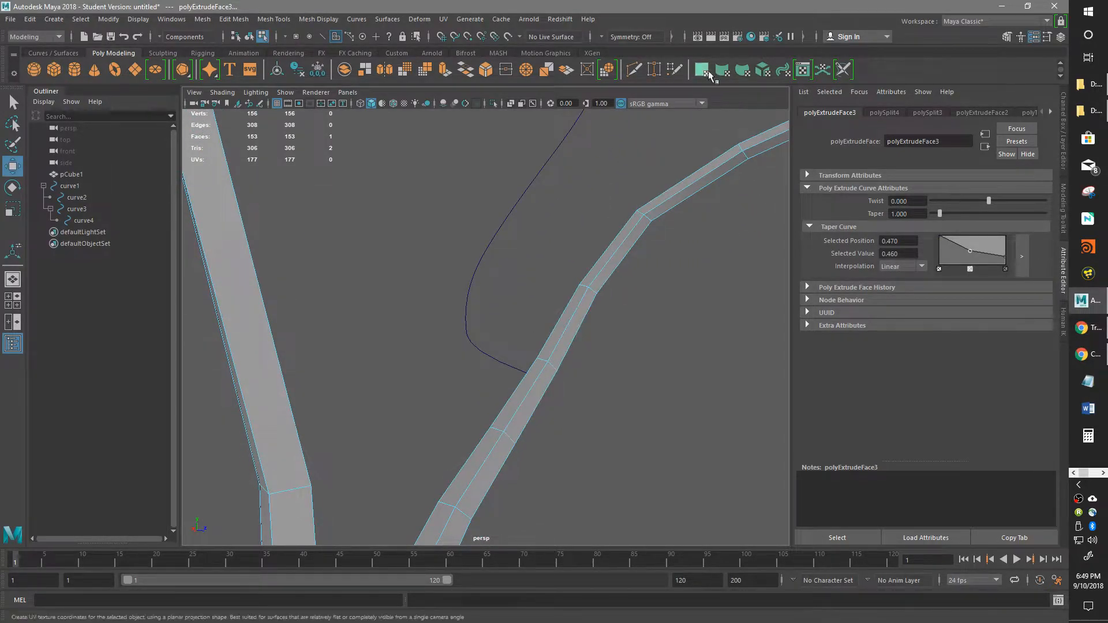
pyautogui.click(634, 70)
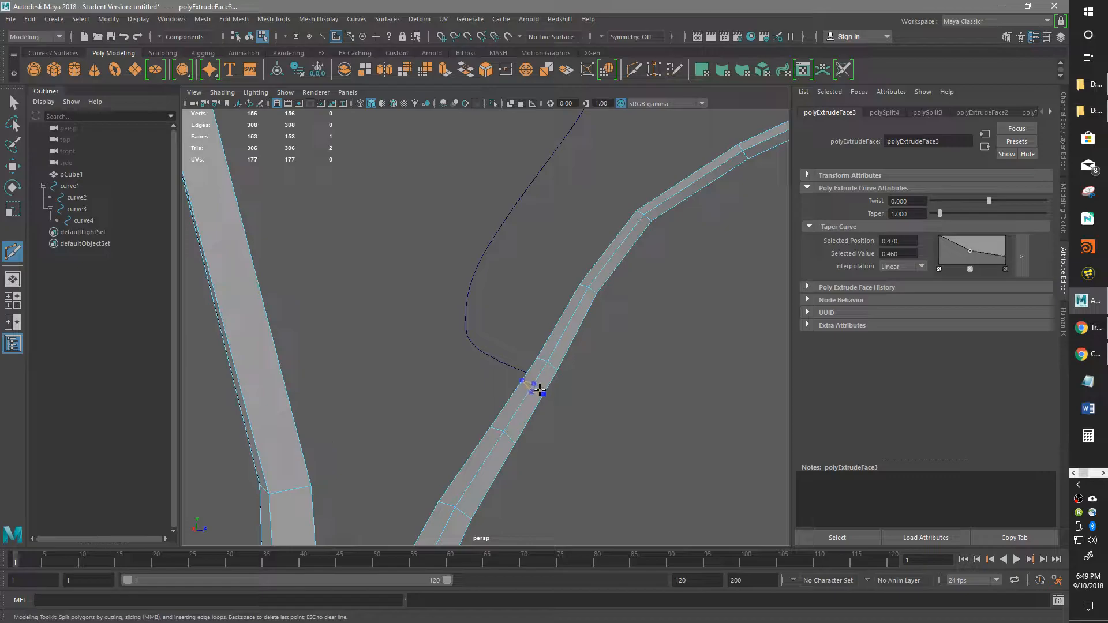
pyautogui.press('Return')
pyautogui.keyDown('alt'); pyautogui.moveTo(614, 302); pyautogui.dragTo(782, 375); pyautogui.keyUp('alt')
pyautogui.keyDown('alt'); pyautogui.moveTo(782, 375); pyautogui.dragTo(570, 360, button='right'); pyautogui.keyUp('alt')
pyautogui.keyDown('alt'); pyautogui.moveTo(570, 360); pyautogui.dragTo(556, 396, button='middle'); pyautogui.keyUp('alt')
pyautogui.hotkey('ctrl', 'z')
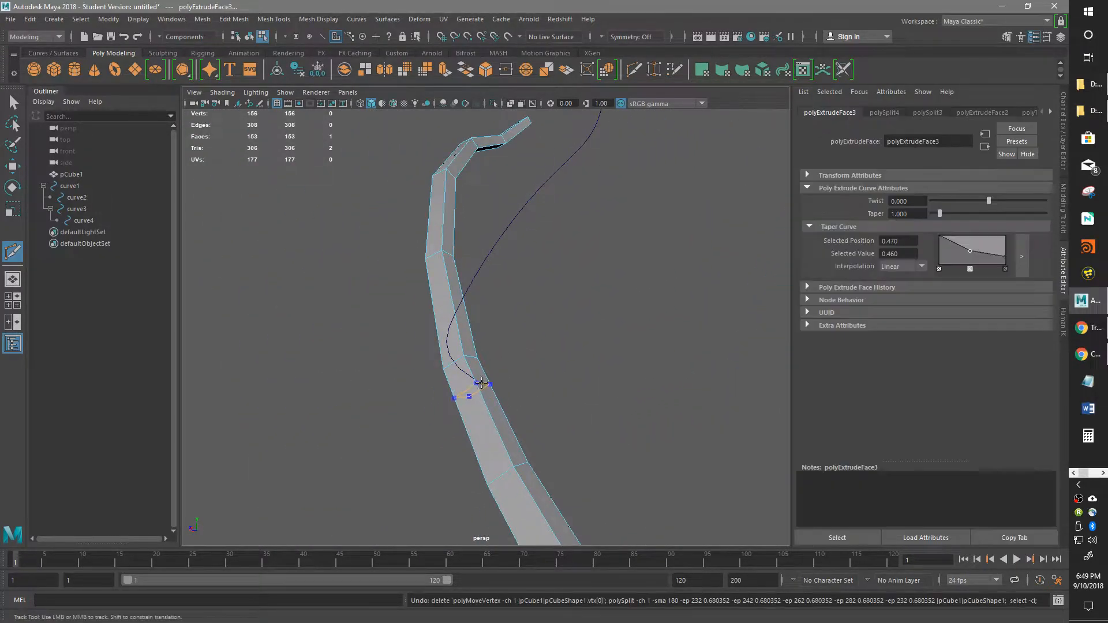
pyautogui.hotkey('shift', 'z')
pyautogui.keyDown('alt'); pyautogui.moveTo(482, 378); pyautogui.dragTo(549, 399, button='middle'); pyautogui.keyUp('alt')
pyautogui.keyDown('alt'); pyautogui.moveTo(549, 398); pyautogui.dragTo(565, 363); pyautogui.keyUp('alt')
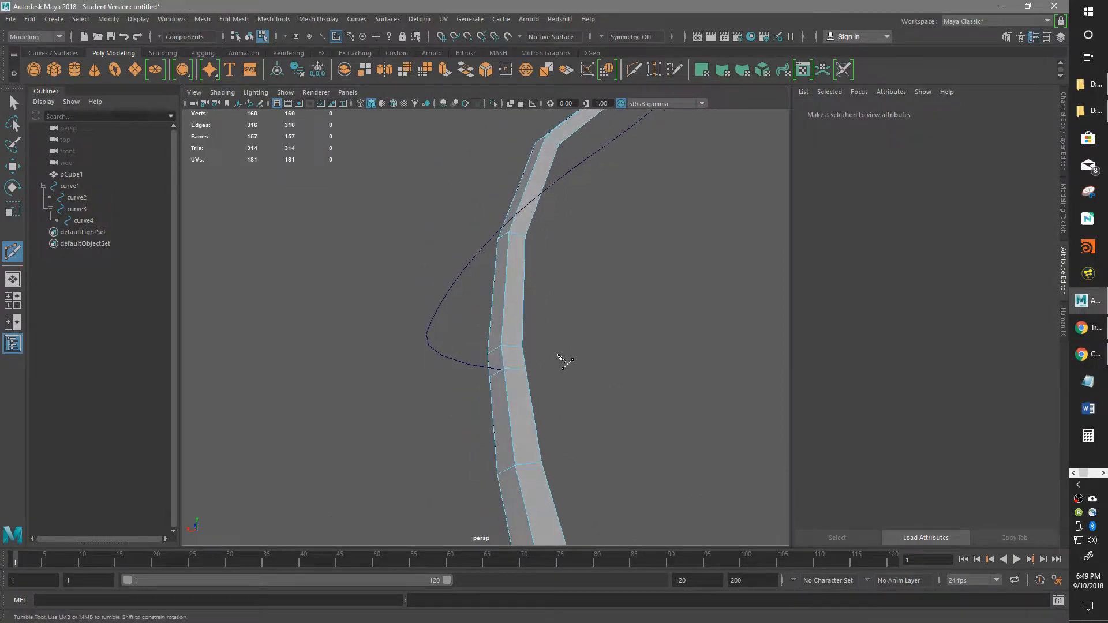
pyautogui.press('w')
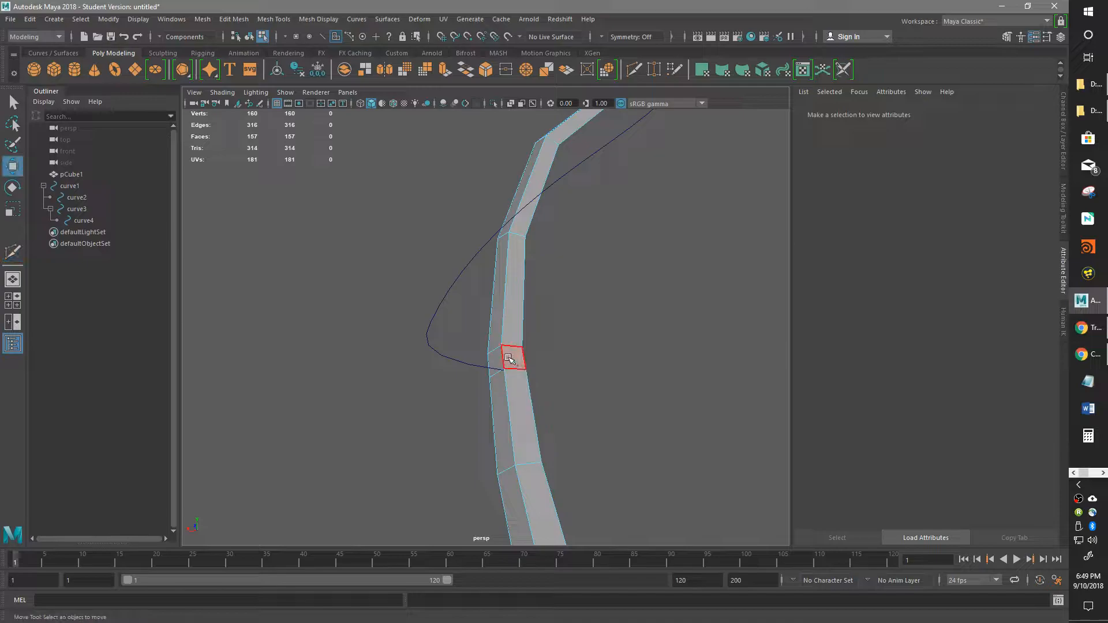
# - Return to object mode and select the tree mesh pCube1
pyautogui.click(497, 360)
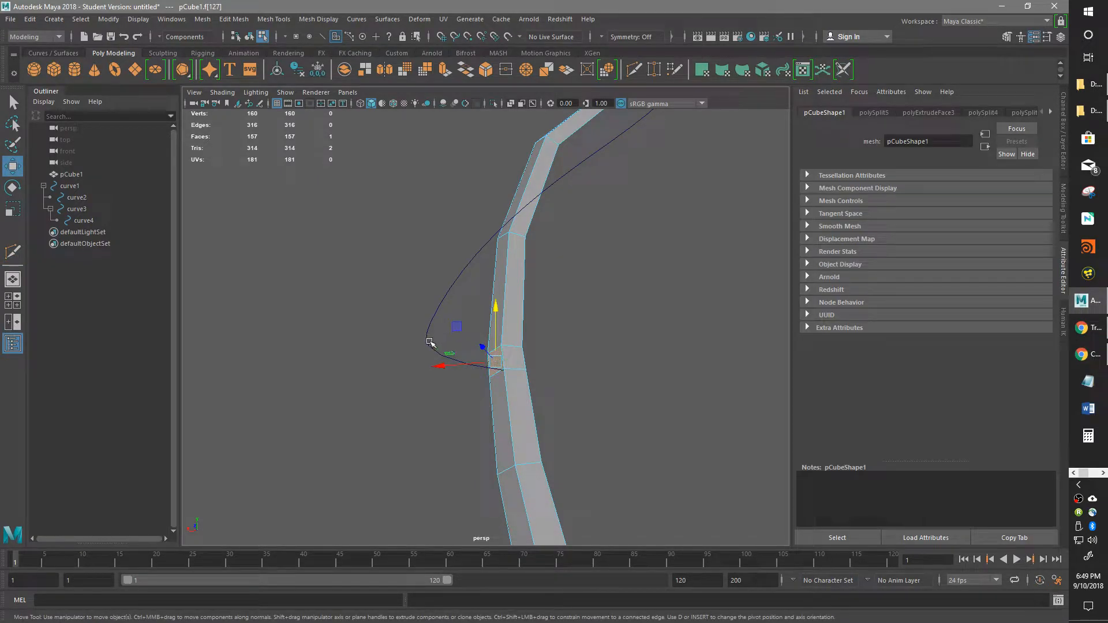
pyautogui.keyDown('alt'); pyautogui.moveTo(635, 352); pyautogui.dragTo(495, 334); pyautogui.keyUp('alt')
pyautogui.moveTo(562, 279); pyautogui.dragTo(612, 263, button='right')
pyautogui.click(492, 405)
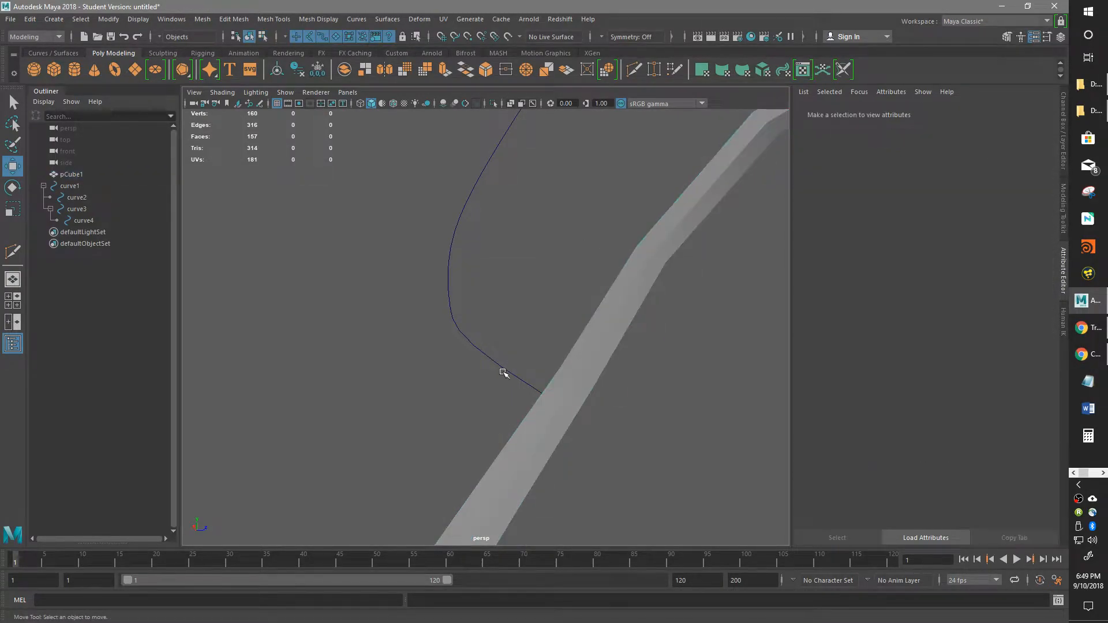
pyautogui.click(506, 370)
pyautogui.click(571, 392)
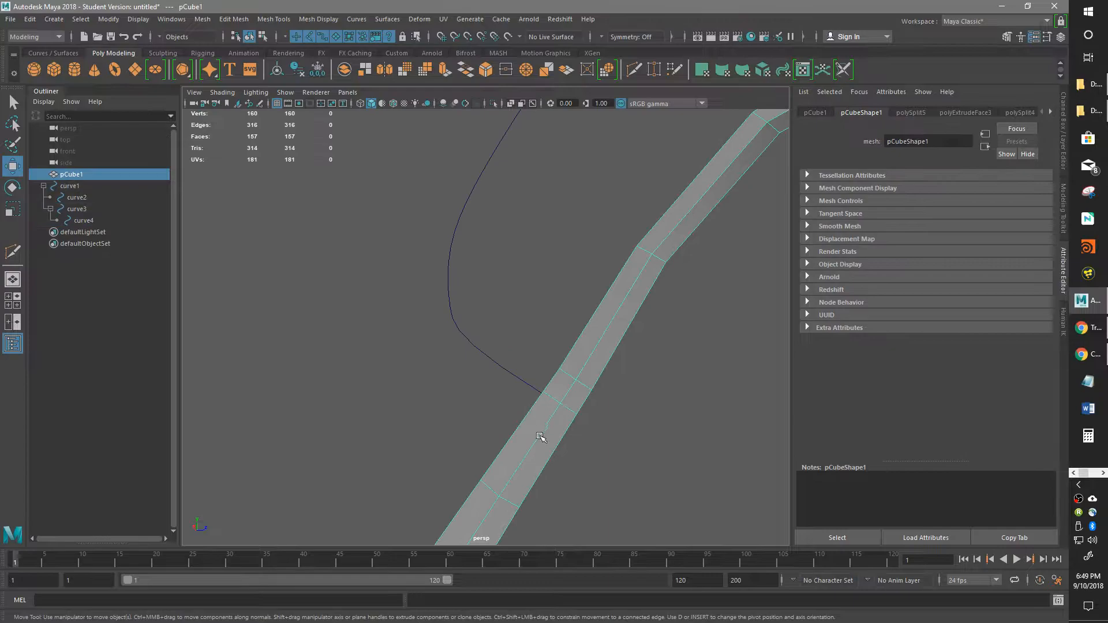
# - Select the small branch face at the base of curve4 in face mode
pyautogui.keyDown('alt'); pyautogui.moveTo(539, 435); pyautogui.dragTo(705, 421); pyautogui.keyUp('alt')
pyautogui.rightClick(468, 398)
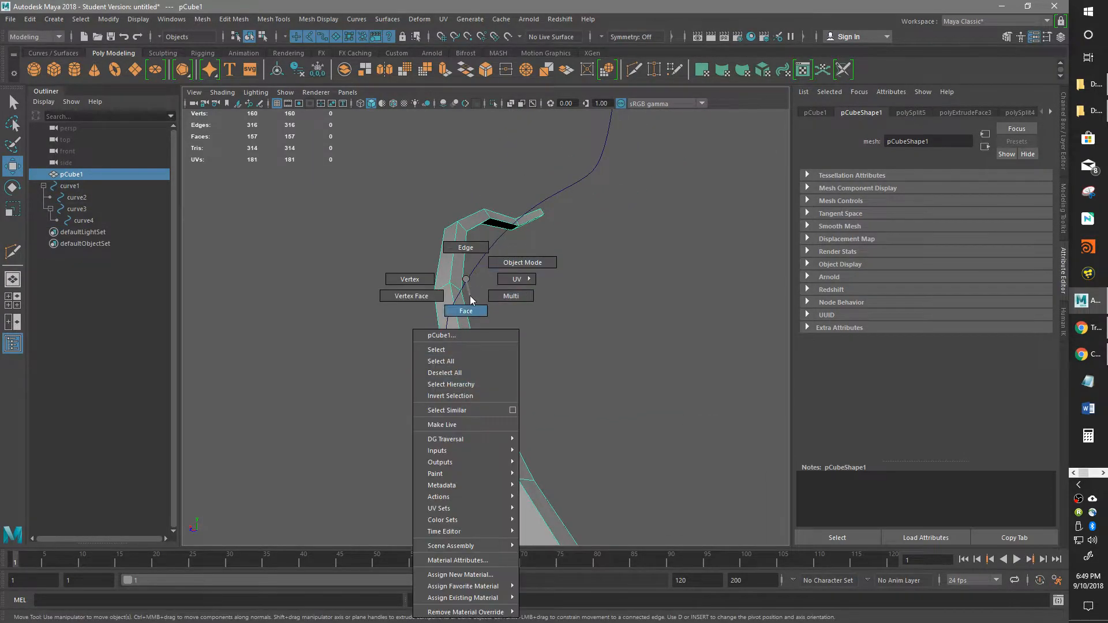
pyautogui.click(465, 311)
pyautogui.click(462, 394)
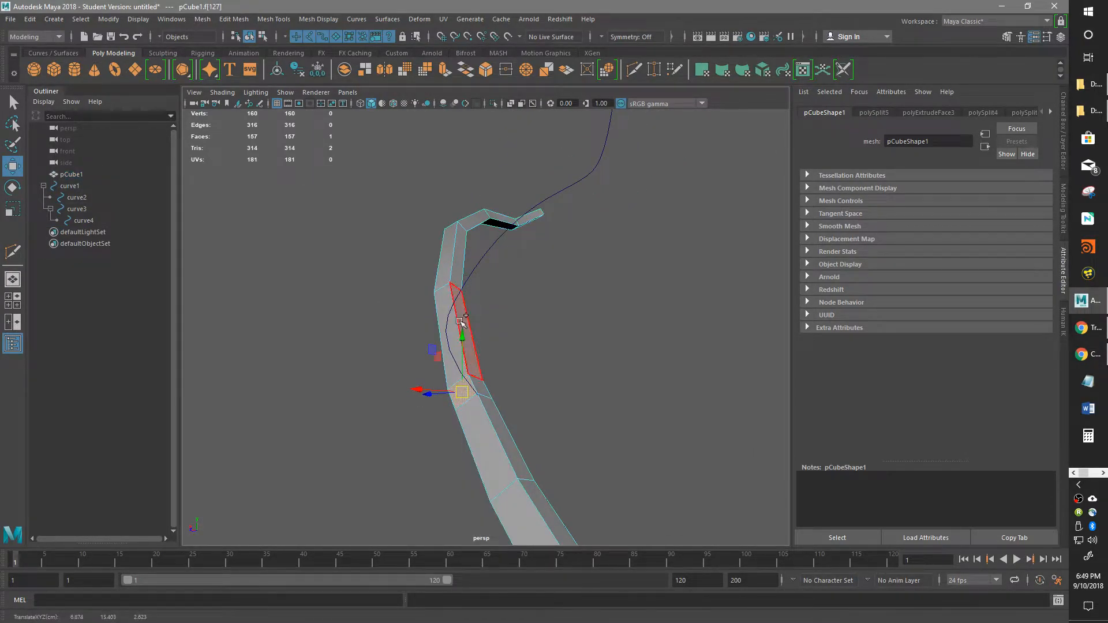
pyautogui.hotkey('ctrl', 'z')
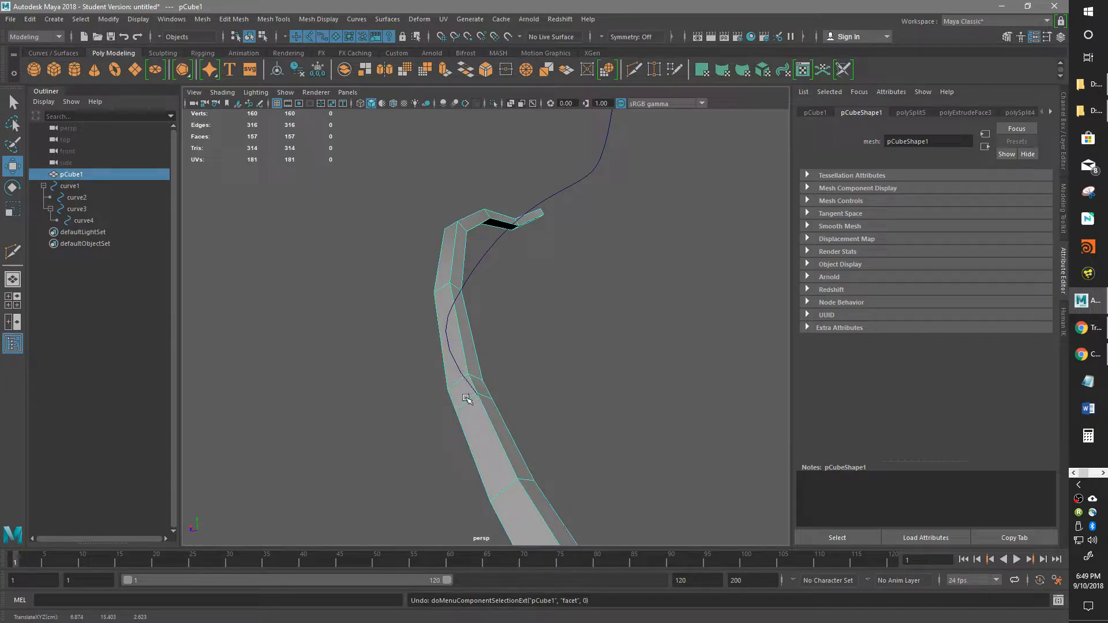
pyautogui.rightClick(466, 398)
pyautogui.click(458, 315)
pyautogui.click(460, 315)
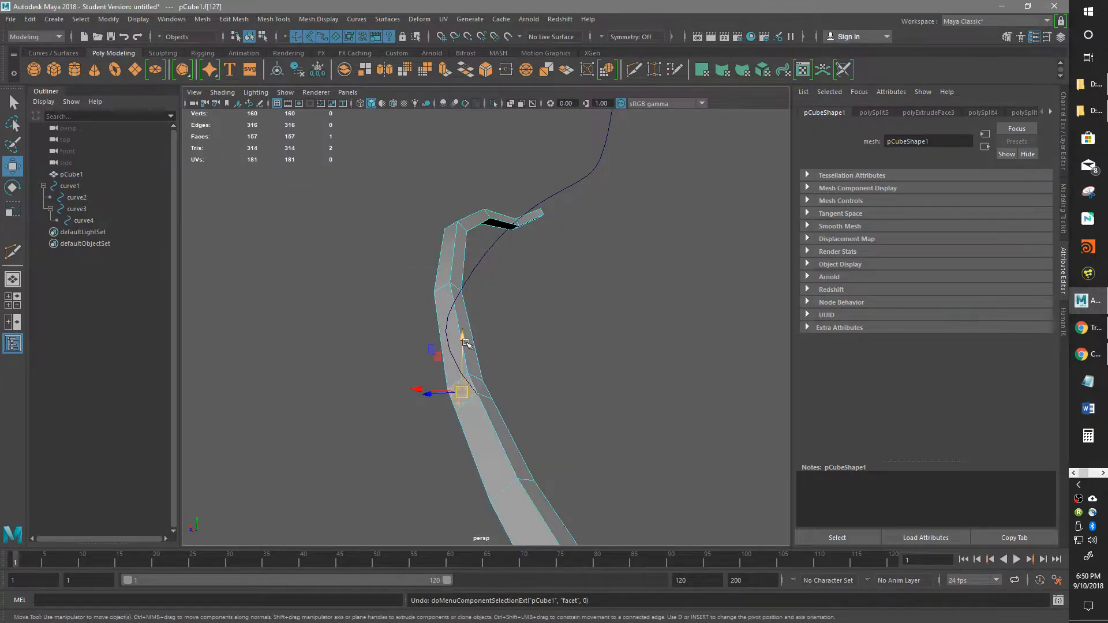
# - Try extruding the selected branch face straight outward without the curve, and undo the extrusion
pyautogui.keyDown('alt'); pyautogui.moveTo(461, 315); pyautogui.dragTo(458, 408); pyautogui.keyUp('alt')
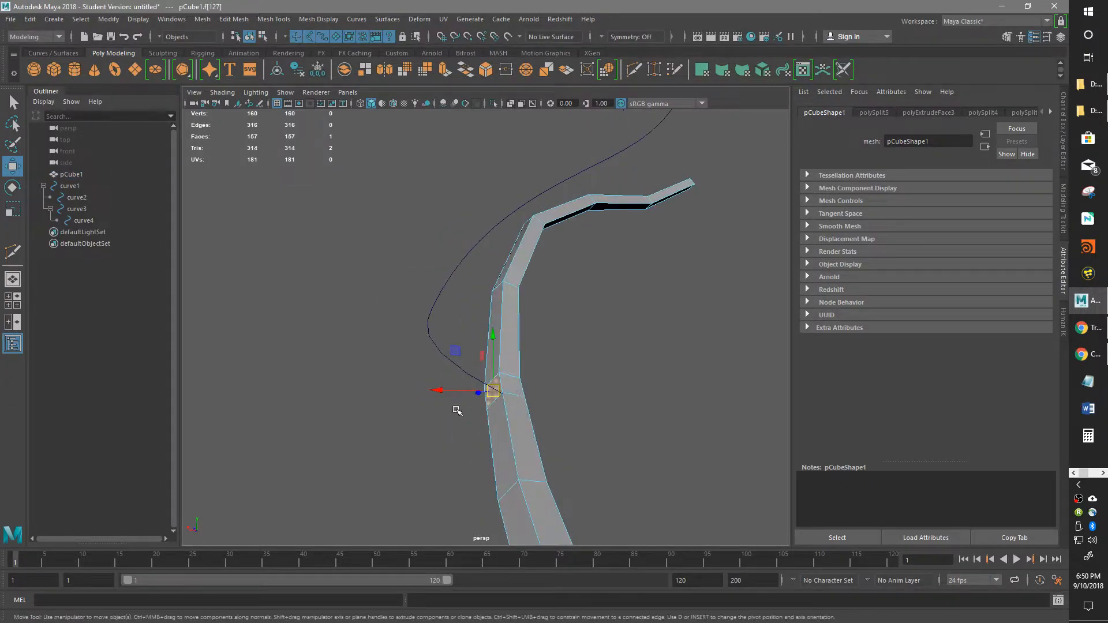
pyautogui.press('shift')
pyautogui.keyDown('shift'); pyautogui.moveTo(456, 391); pyautogui.dragTo(300, 427); pyautogui.keyUp('shift')
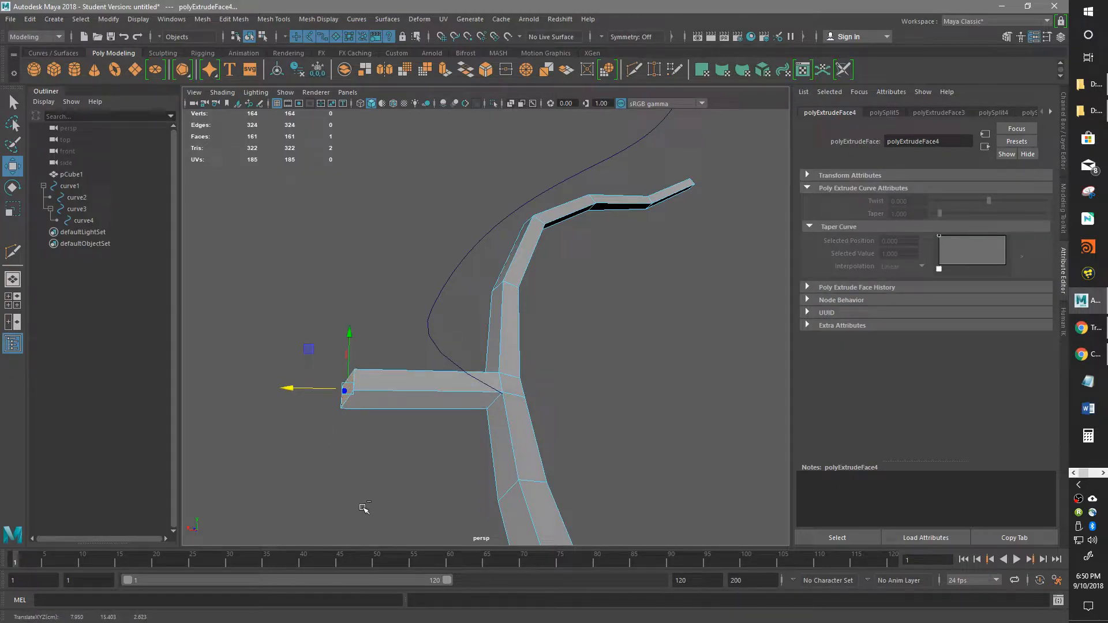
pyautogui.hotkey('ctrl', 'z')
pyautogui.hotkey('ctrl', 'z')
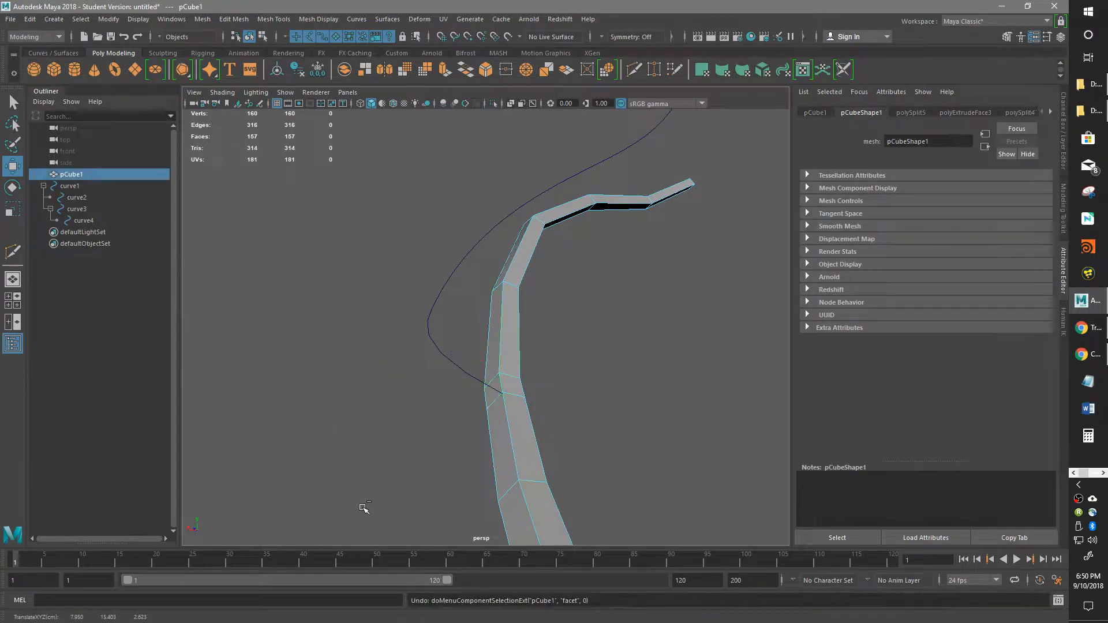
# - Select the branch face at curve4's base together with curve4 and extrude it along the curve with 10 divisions
pyautogui.moveTo(507, 292); pyautogui.dragTo(512, 314, button='right')
pyautogui.click(494, 388)
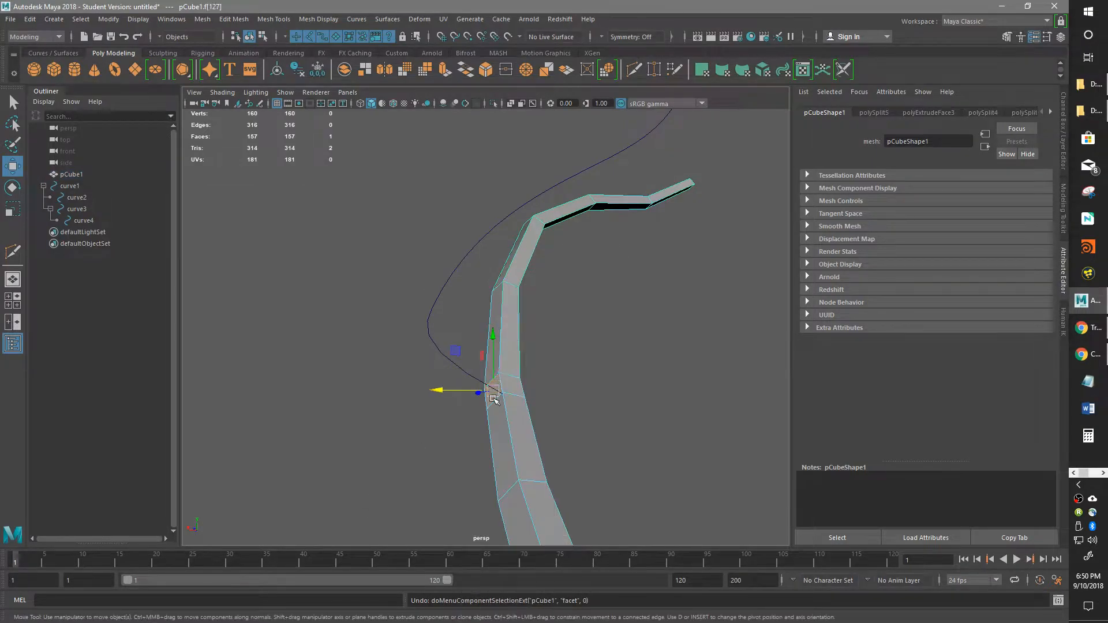
pyautogui.keyDown('shift'); pyautogui.click(452, 362); pyautogui.keyUp('shift')
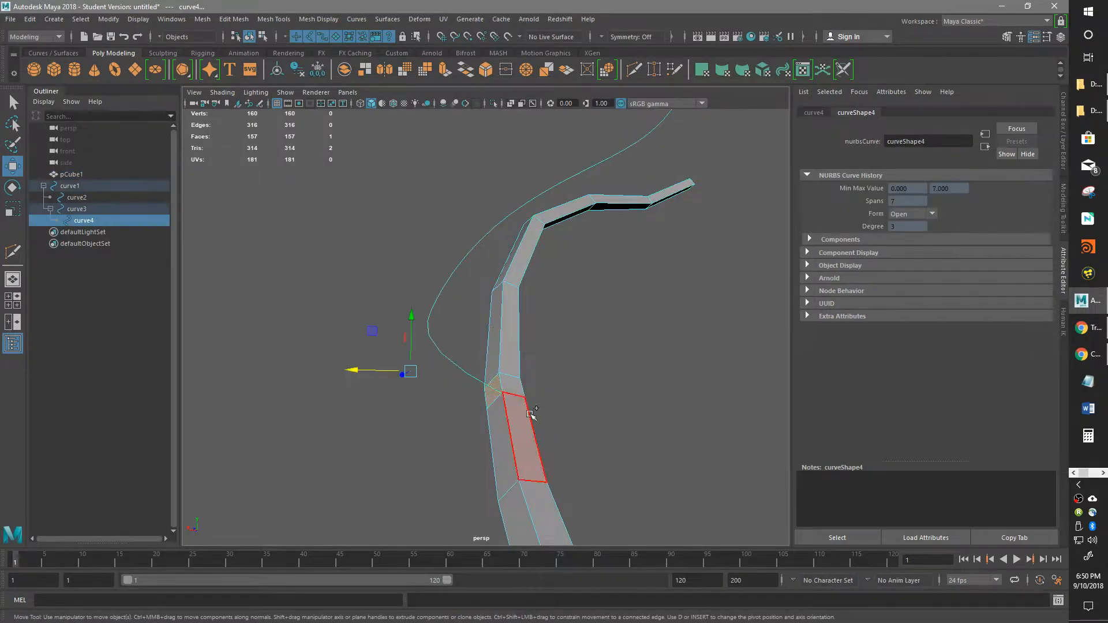
pyautogui.click(443, 70)
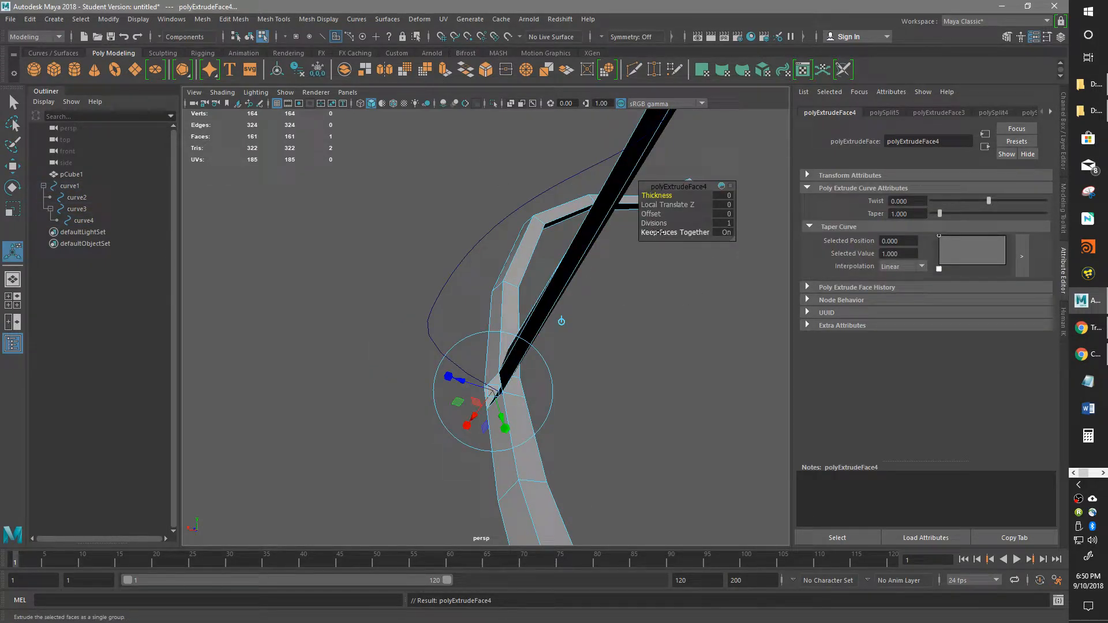
pyautogui.moveTo(655, 224)
pyautogui.mouseDown()
pyautogui.moveTo(684, 259)
pyautogui.moveTo(581, 460)
pyautogui.moveTo(555, 441)
pyautogui.moveTo(643, 224)
pyautogui.moveTo(616, 227)
pyautogui.moveTo(638, 227)
pyautogui.mouseUp()
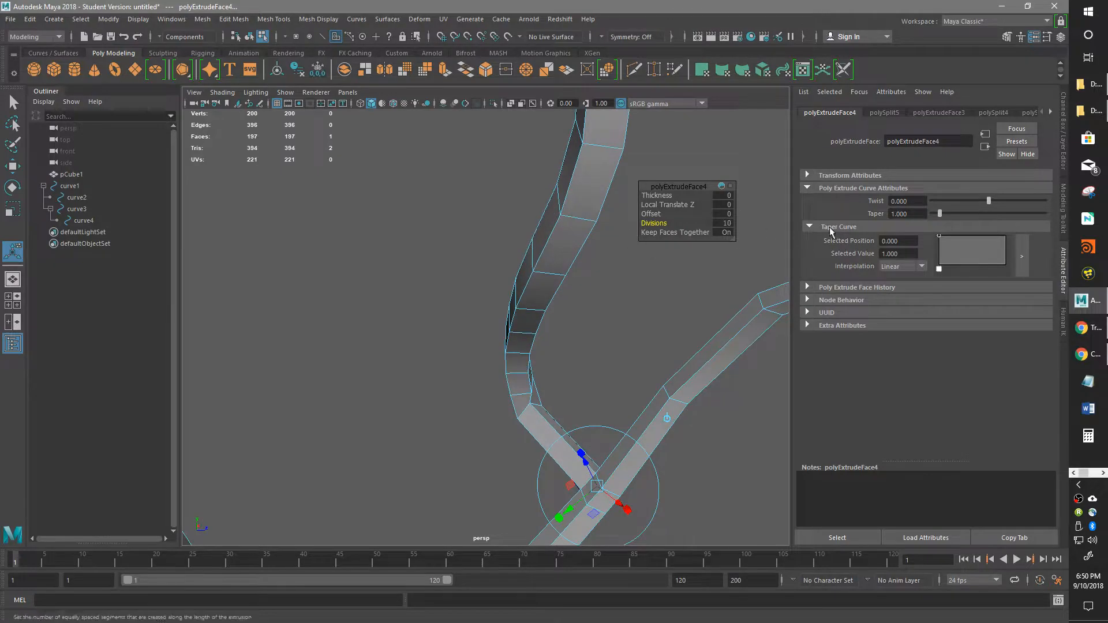
# - Set the extrusion's twist to -135.464 and taper to 0.309, and add an end point plus a middle point at 0.443, value 0.980, to its taper curve
pyautogui.moveTo(989, 201); pyautogui.dragTo(934, 213)
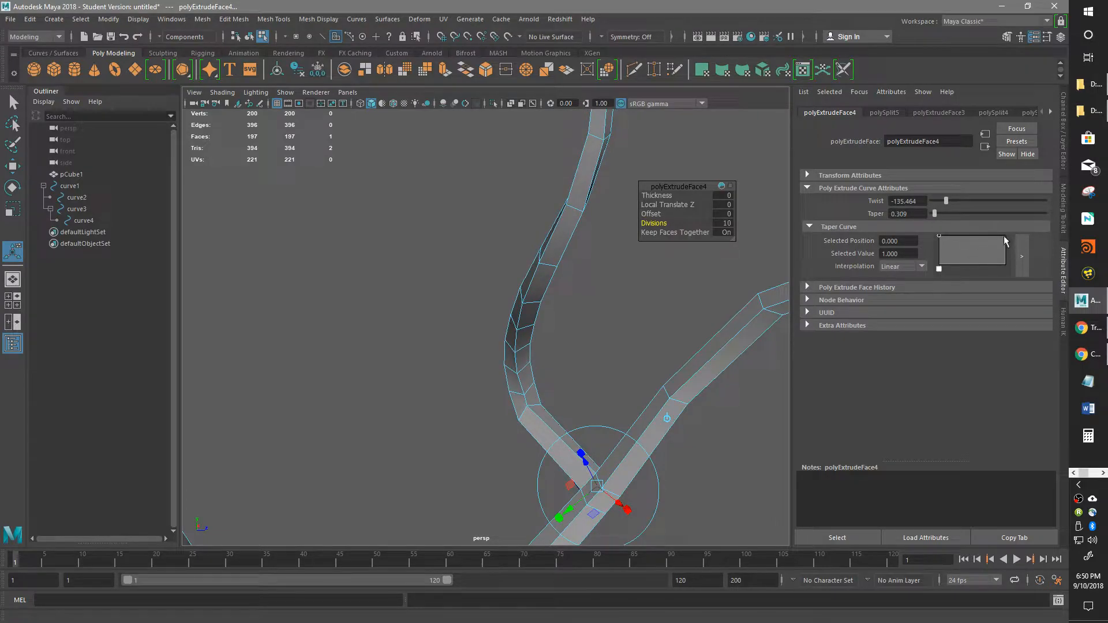
pyautogui.moveTo(1004, 239); pyautogui.dragTo(1004, 239)
pyautogui.click(969, 236)
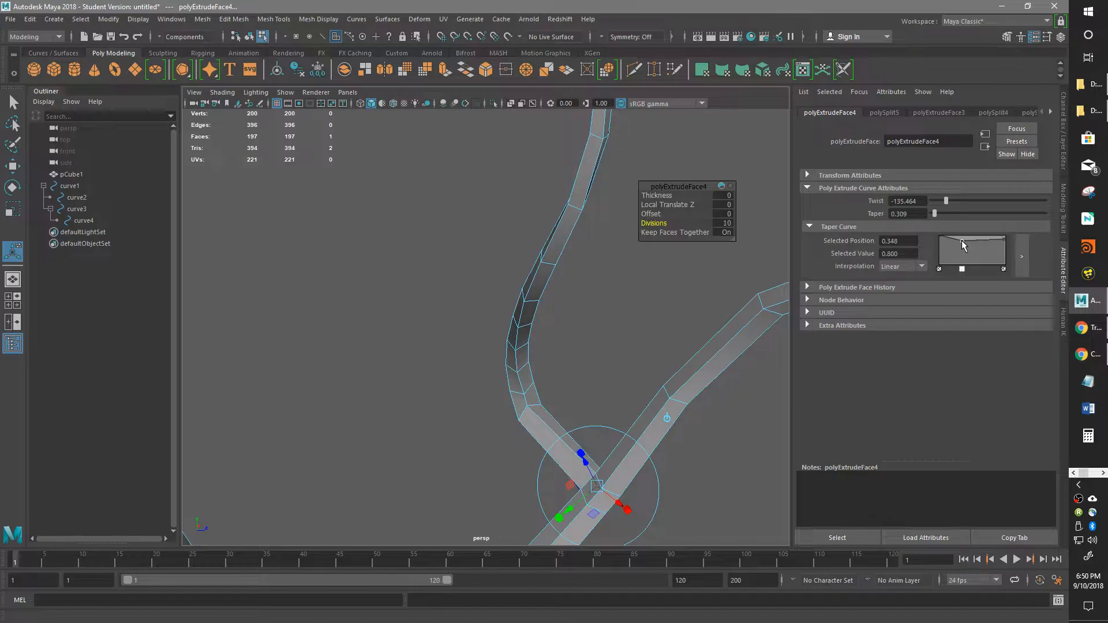
# - Select the four vertices at the first bend of the new side branch in vertex mode
pyautogui.keyDown('alt'); pyautogui.moveTo(643, 383); pyautogui.dragTo(484, 308); pyautogui.keyUp('alt')
pyautogui.keyDown('alt'); pyautogui.moveTo(487, 371); pyautogui.dragTo(470, 385); pyautogui.keyUp('alt')
pyautogui.press('w')
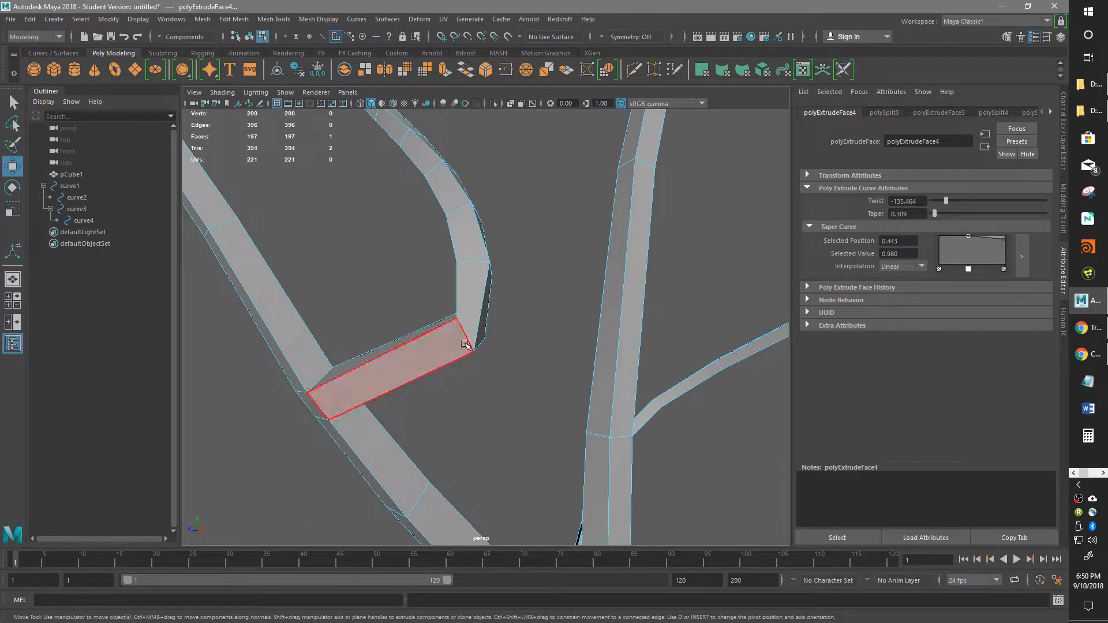
pyautogui.rightClick(466, 346)
pyautogui.click(433, 278)
pyautogui.moveTo(508, 373); pyautogui.dragTo(409, 290)
pyautogui.keyDown('alt'); pyautogui.moveTo(408, 290); pyautogui.dragTo(227, 279); pyautogui.keyUp('alt')
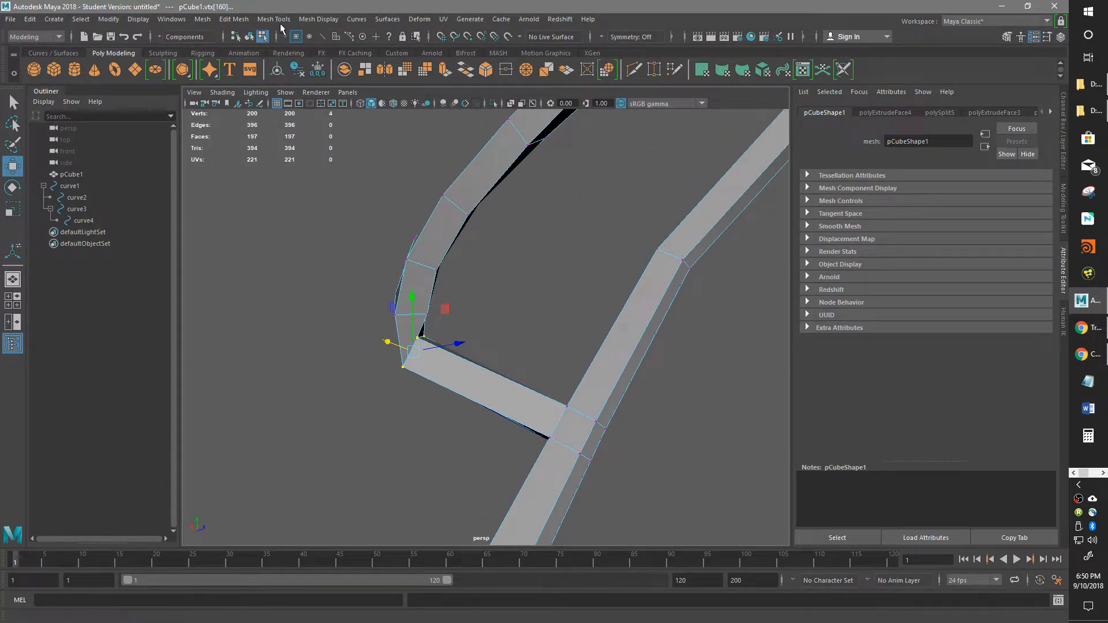
# - Average the four selected vertices at the side branch's first bend with 10 iterations, then apply the same averaging two more times
pyautogui.click(276, 19)
pyautogui.moveTo(234, 19)
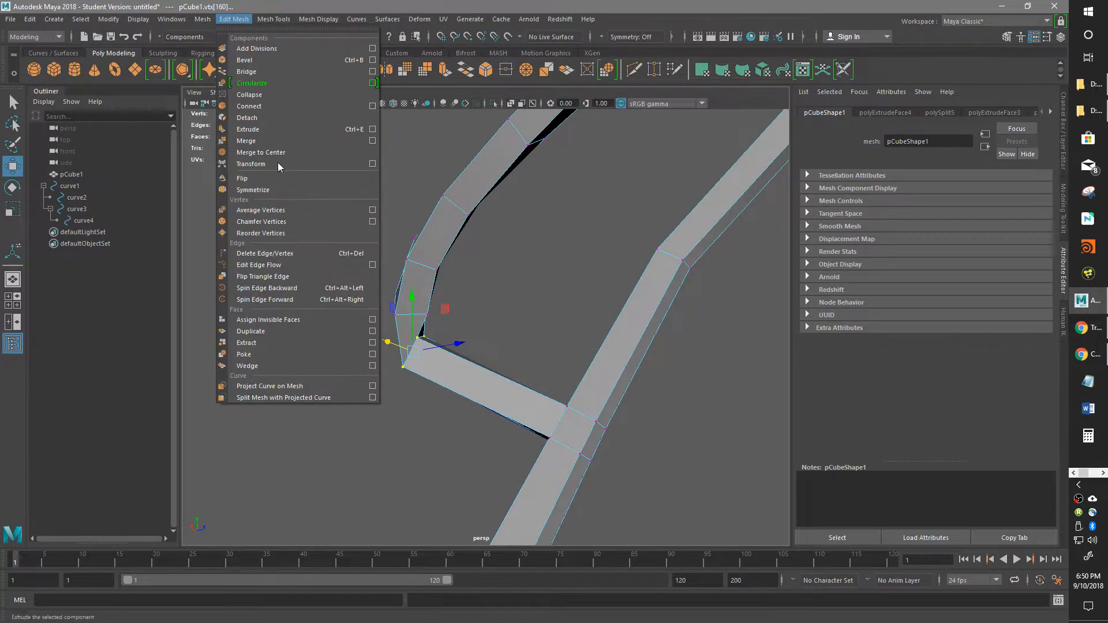
pyautogui.click(272, 209)
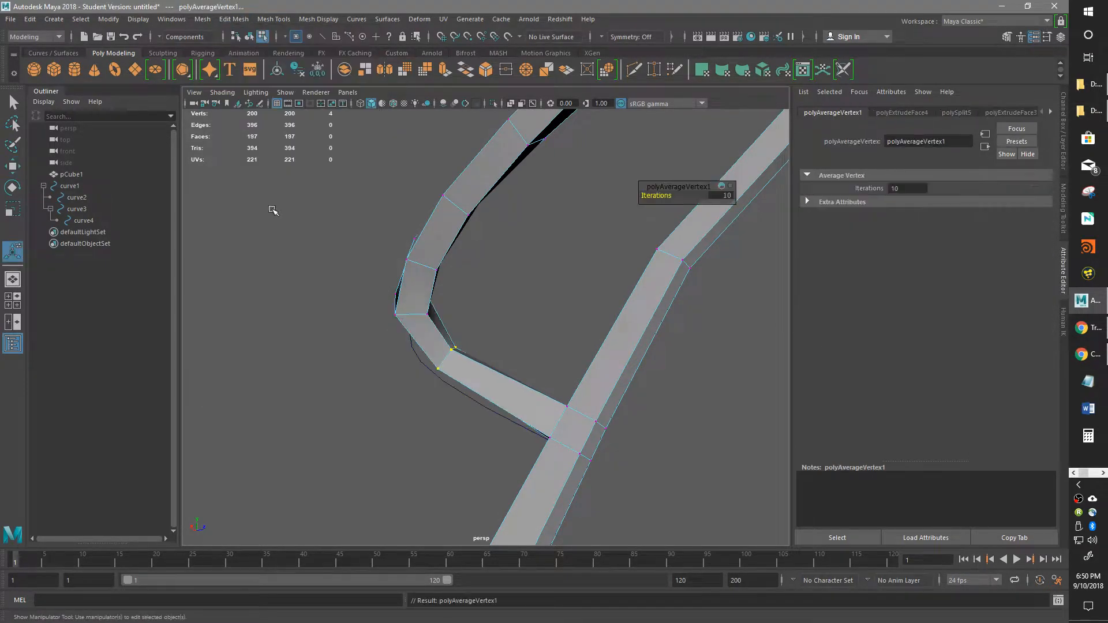
pyautogui.keyDown('alt'); pyautogui.moveTo(458, 332); pyautogui.dragTo(520, 331); pyautogui.keyUp('alt')
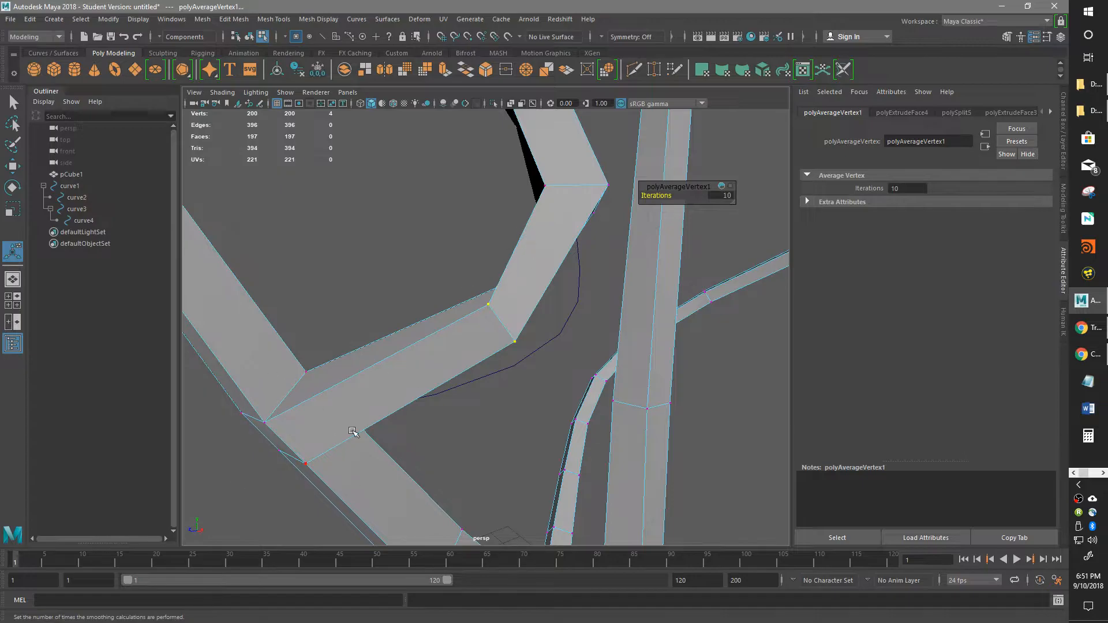
pyautogui.keyDown('alt'); pyautogui.moveTo(594, 240); pyautogui.dragTo(466, 298); pyautogui.keyUp('alt')
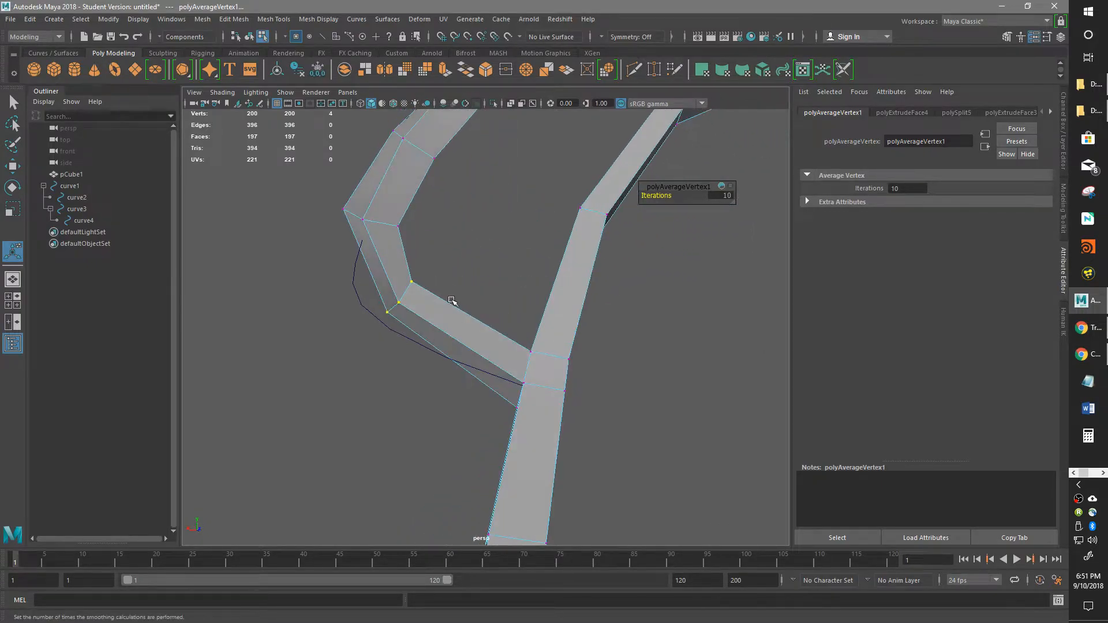
pyautogui.keyDown('alt'); pyautogui.moveTo(397, 332); pyautogui.dragTo(425, 377); pyautogui.keyUp('alt')
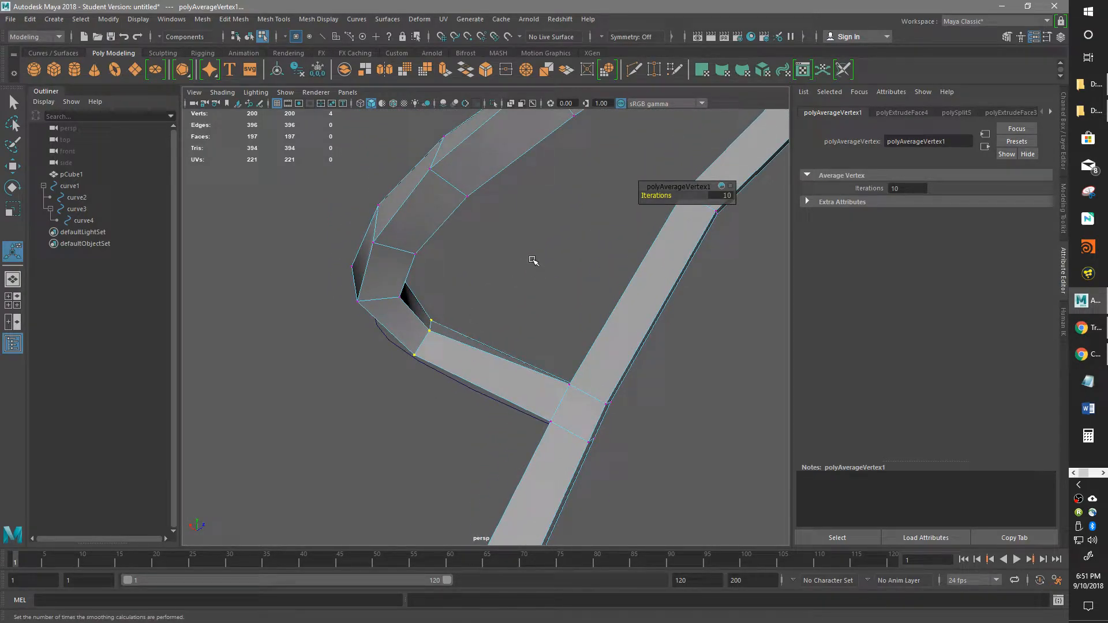
pyautogui.press('g')
pyautogui.press('g')
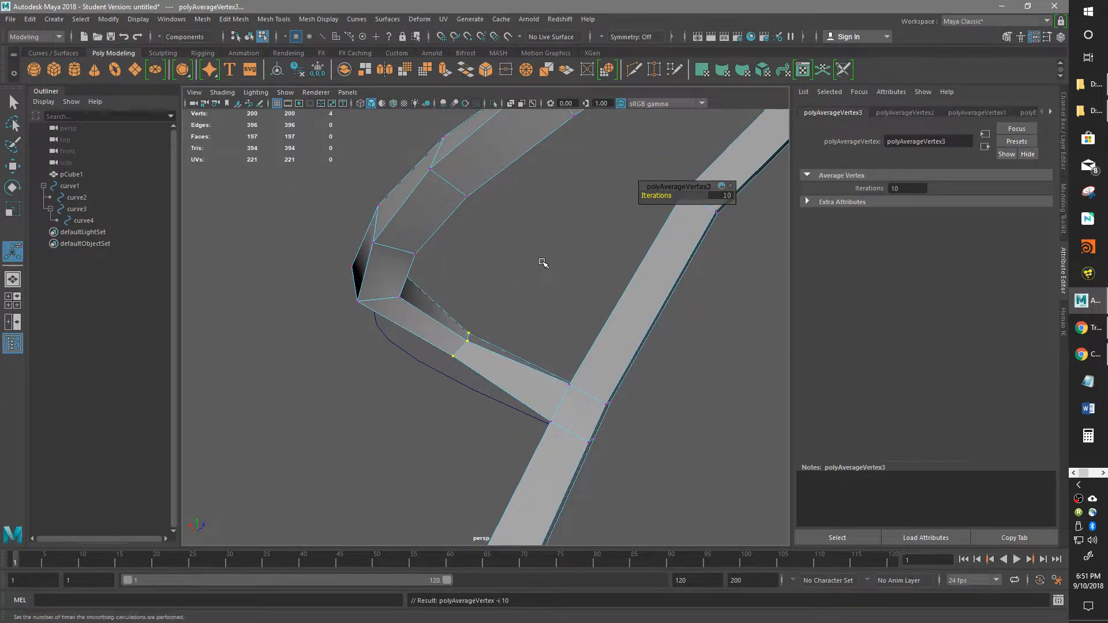
pyautogui.keyDown('alt'); pyautogui.moveTo(504, 310); pyautogui.dragTo(537, 287); pyautogui.keyUp('alt')
# - Move the averaged bend vertices back outward toward the branch curve
pyautogui.press('w')
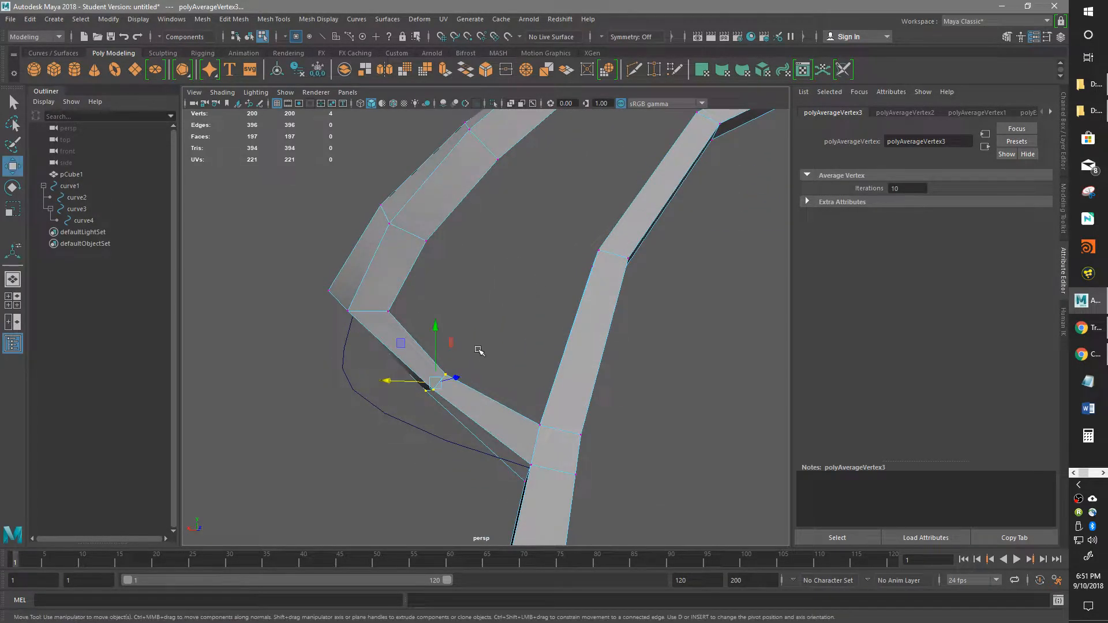
pyautogui.keyDown('alt'); pyautogui.moveTo(438, 390); pyautogui.dragTo(374, 382); pyautogui.keyUp('alt')
pyautogui.moveTo(481, 341); pyautogui.dragTo(579, 274)
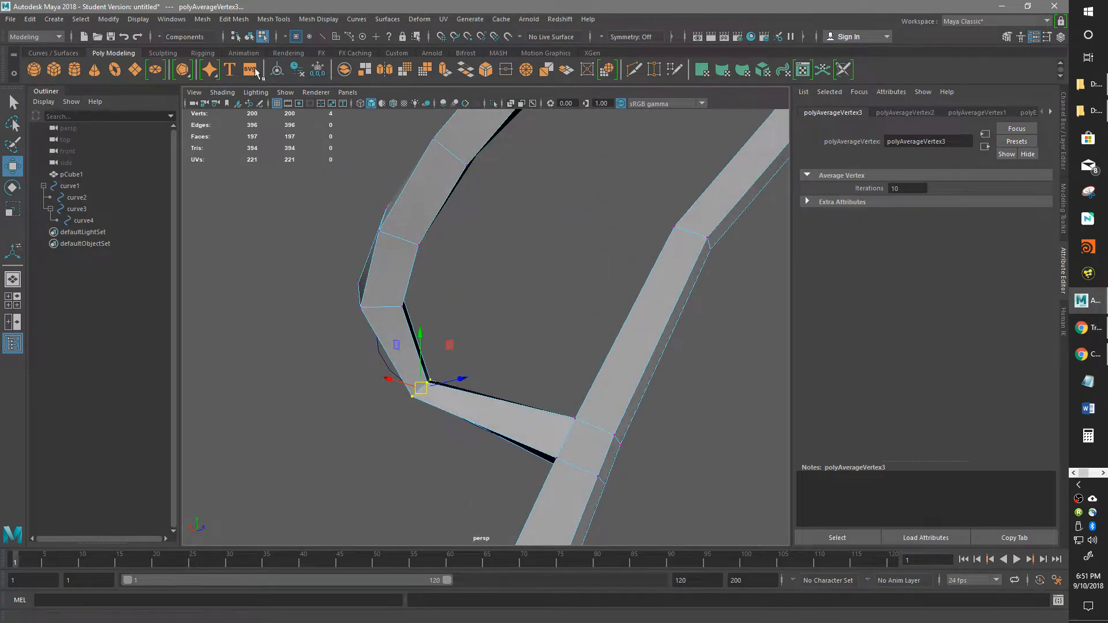
# - Apply a Transform to the bend vertices with a local Z translate of about 0.056 to thicken the pinched cross-section
pyautogui.click(234, 19)
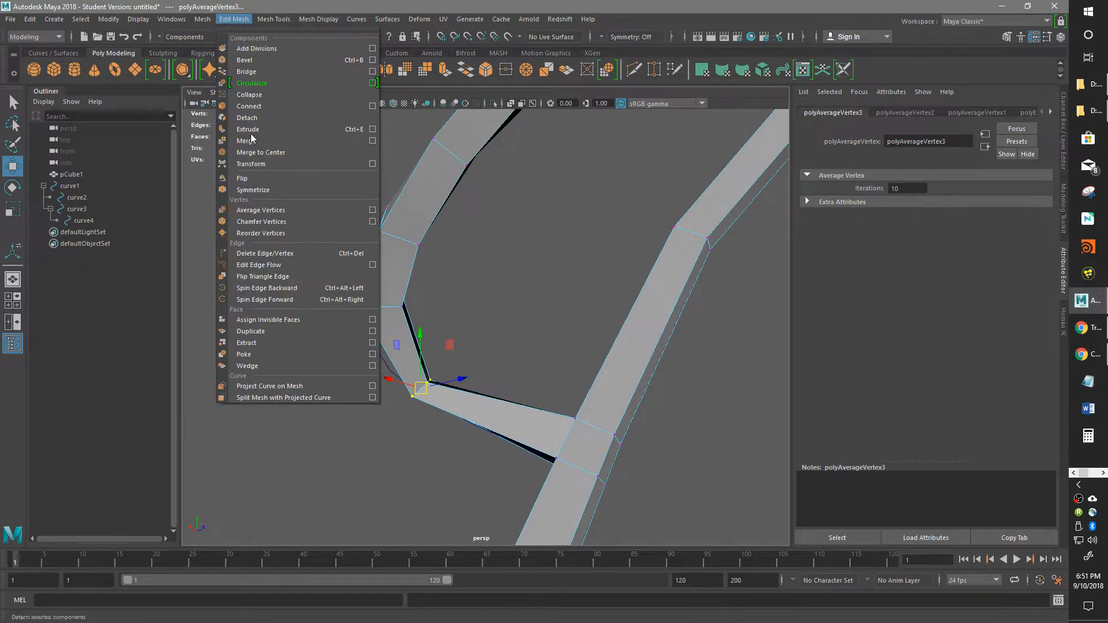
pyautogui.click(261, 165)
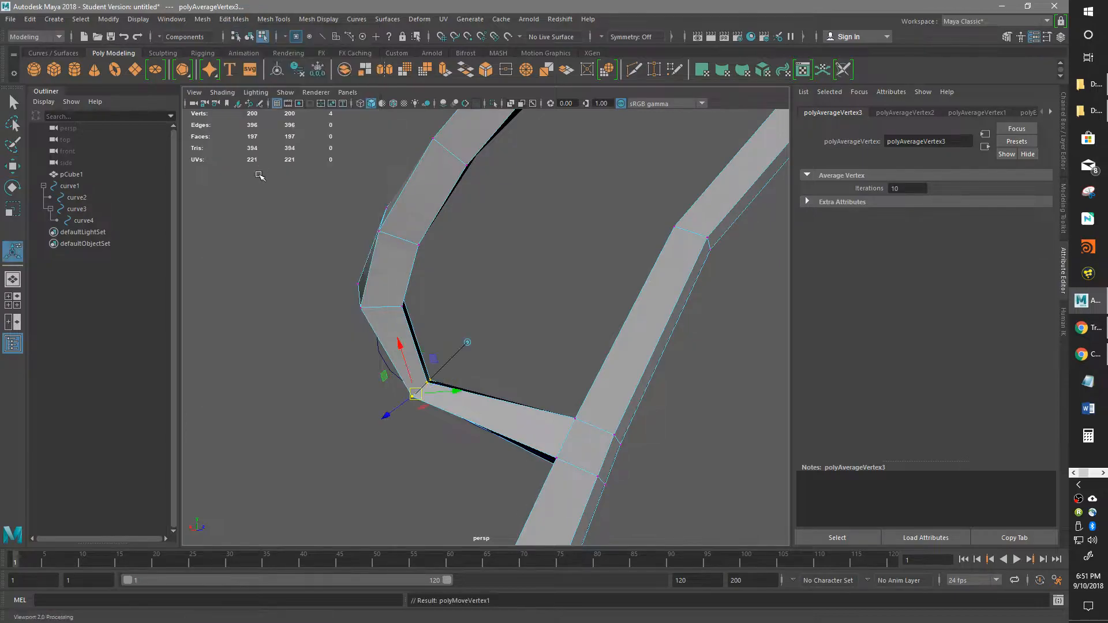
pyautogui.moveTo(443, 384)
pyautogui.keyDown('alt'); pyautogui.mouseDown()
pyautogui.moveTo(391, 448)
pyautogui.moveTo(418, 409)
pyautogui.moveTo(445, 401)
pyautogui.mouseUp(); pyautogui.keyUp('alt')
pyautogui.keyDown('alt'); pyautogui.moveTo(422, 441); pyautogui.dragTo(448, 441); pyautogui.keyUp('alt')
pyautogui.moveTo(389, 411); pyautogui.dragTo(390, 412)
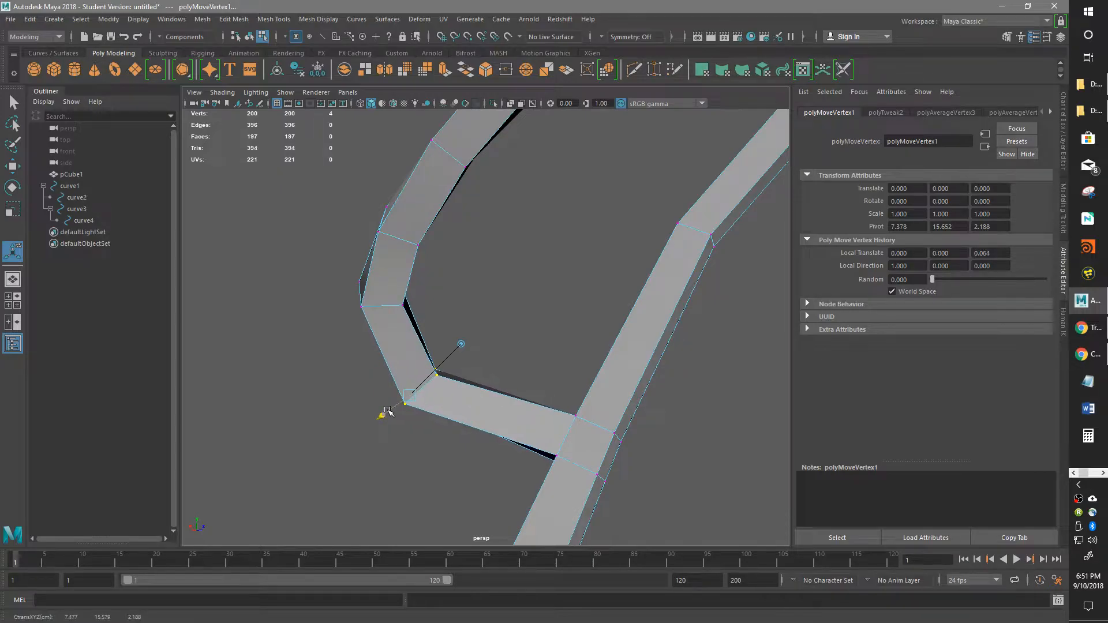
pyautogui.keyDown('alt'); pyautogui.moveTo(491, 362); pyautogui.dragTo(594, 254); pyautogui.keyUp('alt')
pyautogui.keyDown('alt'); pyautogui.moveTo(467, 339); pyautogui.dragTo(325, 400); pyautogui.keyUp('alt')
pyautogui.press('w')
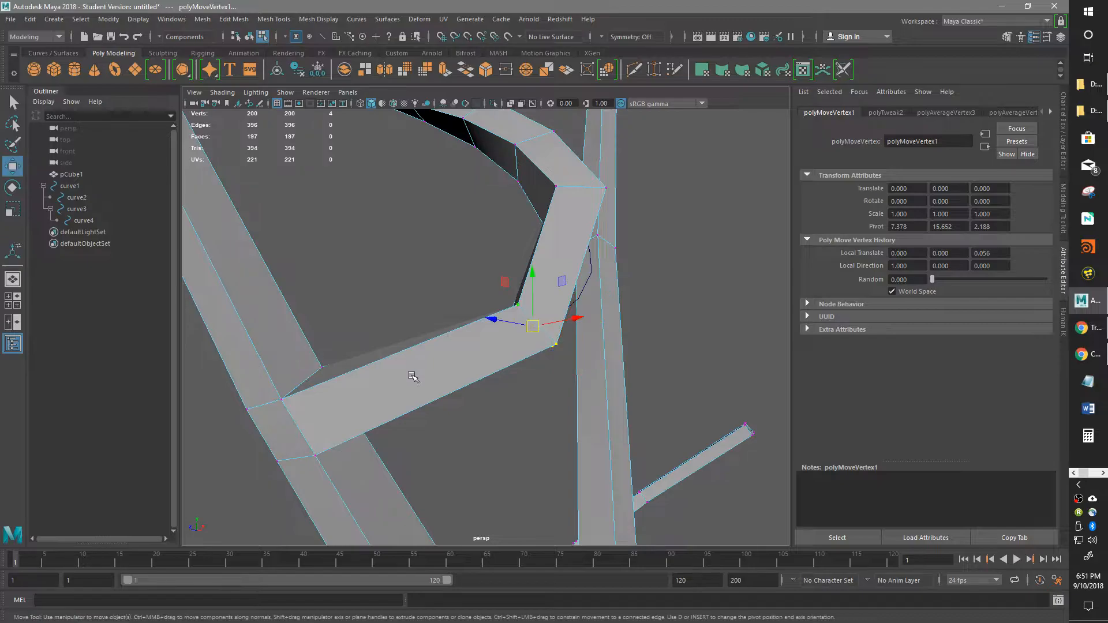
# - Insert three Multi-Cut edge loops with Edge Flow at 1.00 on the side branch, two before the bend and one after it
pyautogui.keyDown('alt'); pyautogui.moveTo(412, 376); pyautogui.dragTo(413, 198); pyautogui.keyUp('alt')
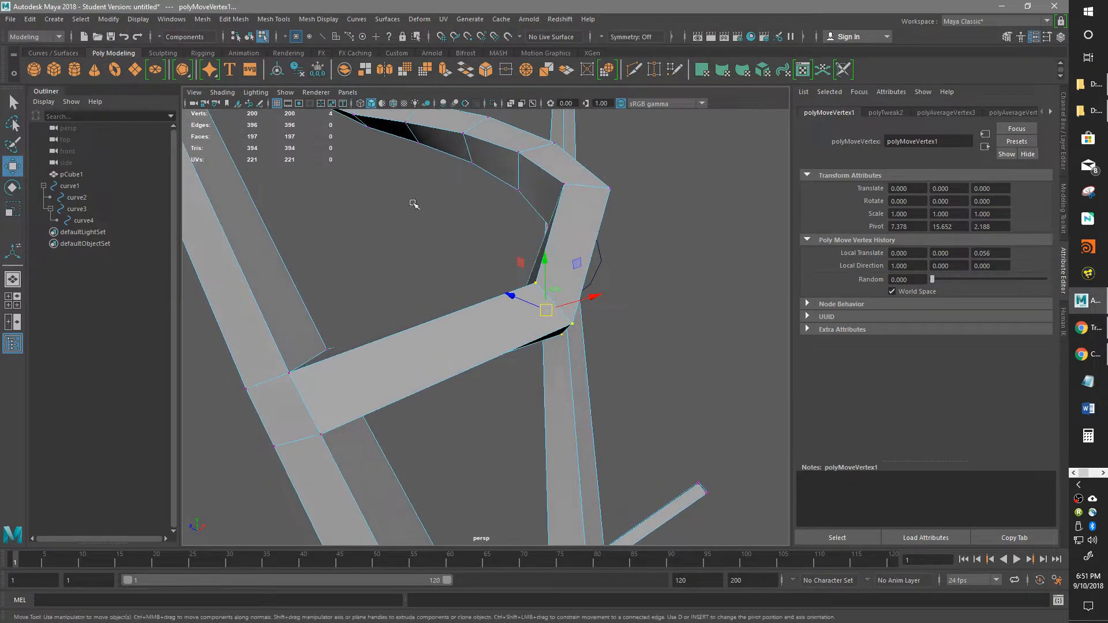
pyautogui.click(626, 82)
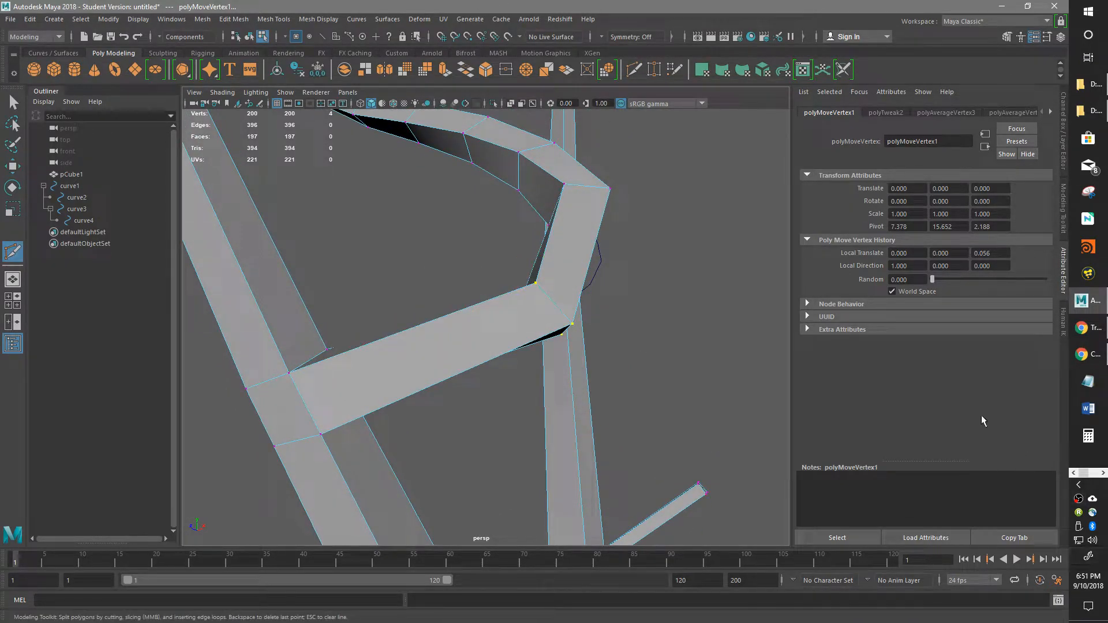
pyautogui.click(1005, 37)
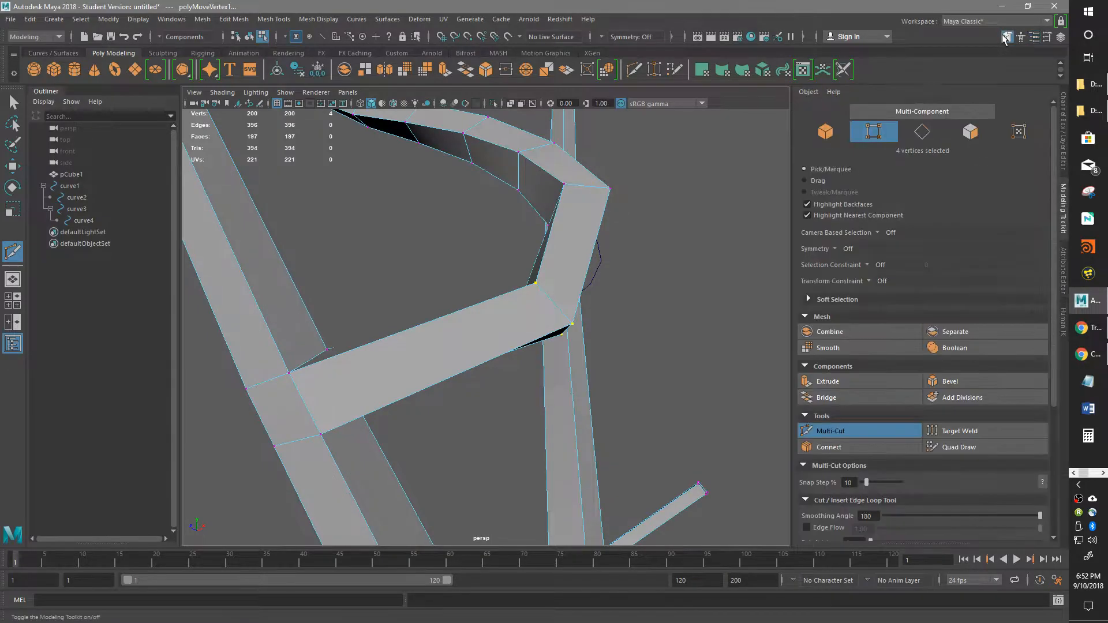
pyautogui.scroll(-3, 819, 487)
pyautogui.click(806, 425)
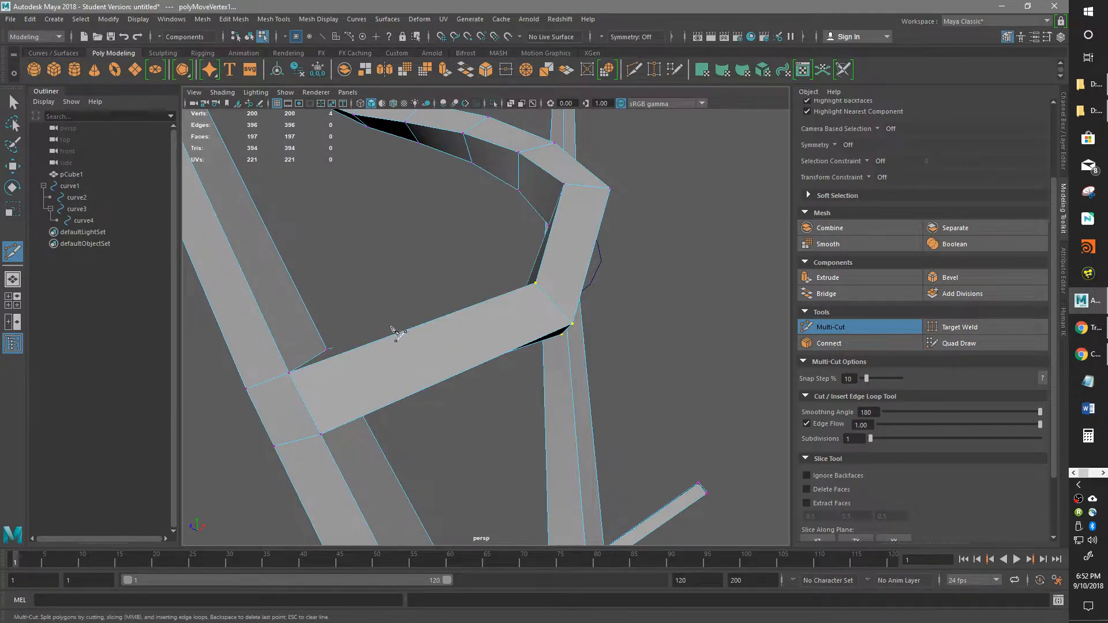
pyautogui.keyDown('ctrl'); pyautogui.click(369, 346); pyautogui.keyUp('ctrl')
pyautogui.keyDown('alt'); pyautogui.moveTo(439, 457); pyautogui.dragTo(451, 346); pyautogui.keyUp('alt')
pyautogui.keyDown('ctrl'); pyautogui.click(460, 343); pyautogui.keyUp('ctrl')
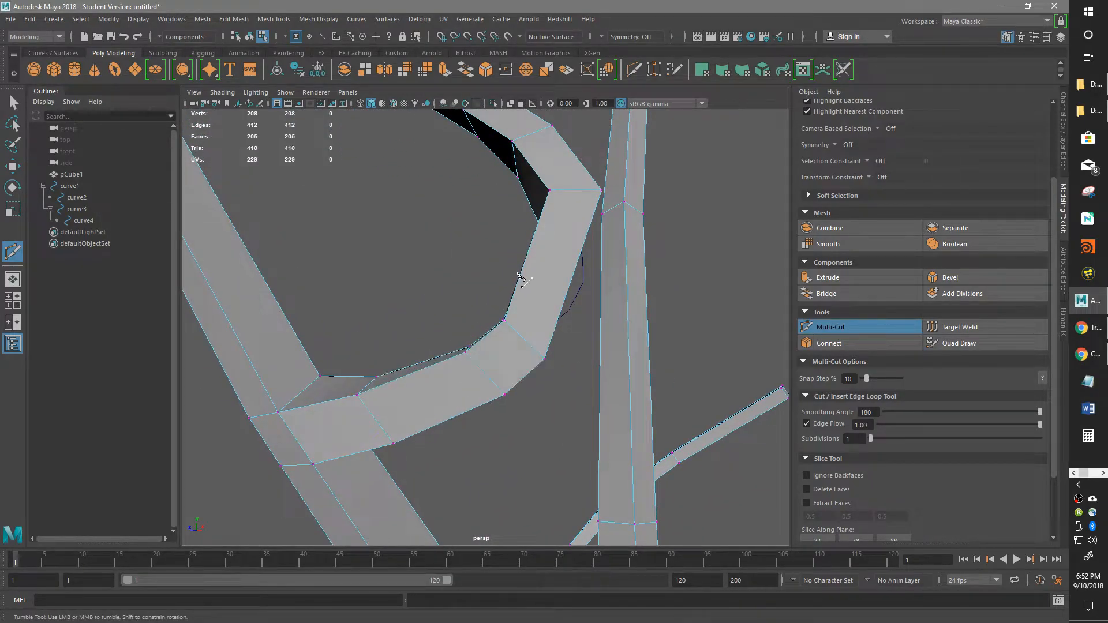
pyautogui.keyDown('ctrl'); pyautogui.click(530, 261); pyautogui.keyUp('ctrl')
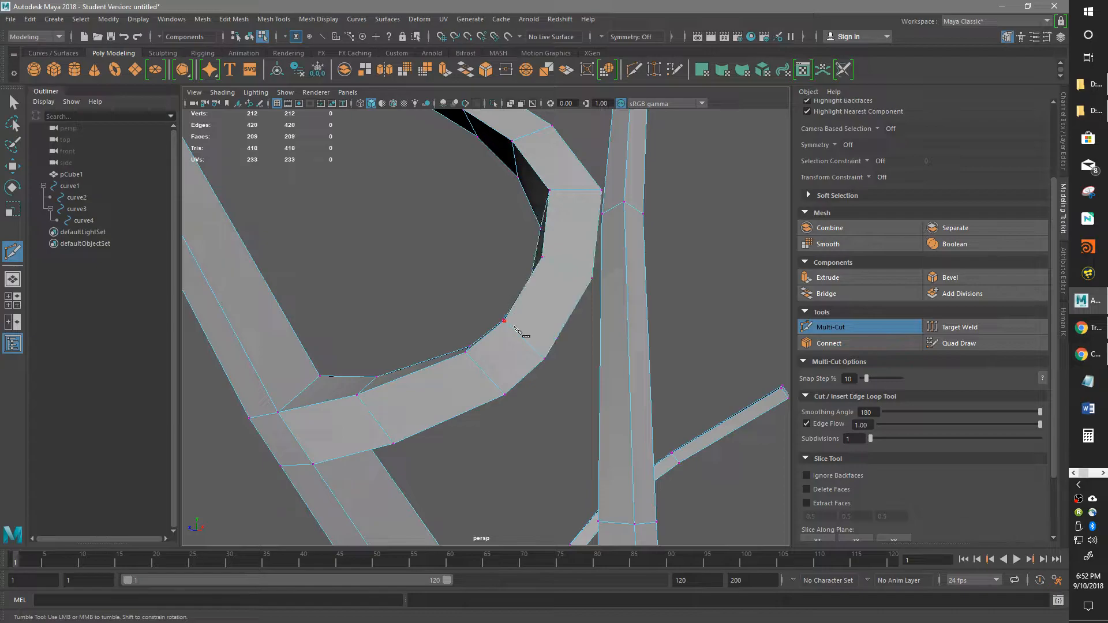
# - Select the original four-edge loop at the side branch's bend in edge mode and delete it
pyautogui.press('w')
pyautogui.moveTo(526, 279); pyautogui.dragTo(527, 251, button='right')
pyautogui.click(532, 353)
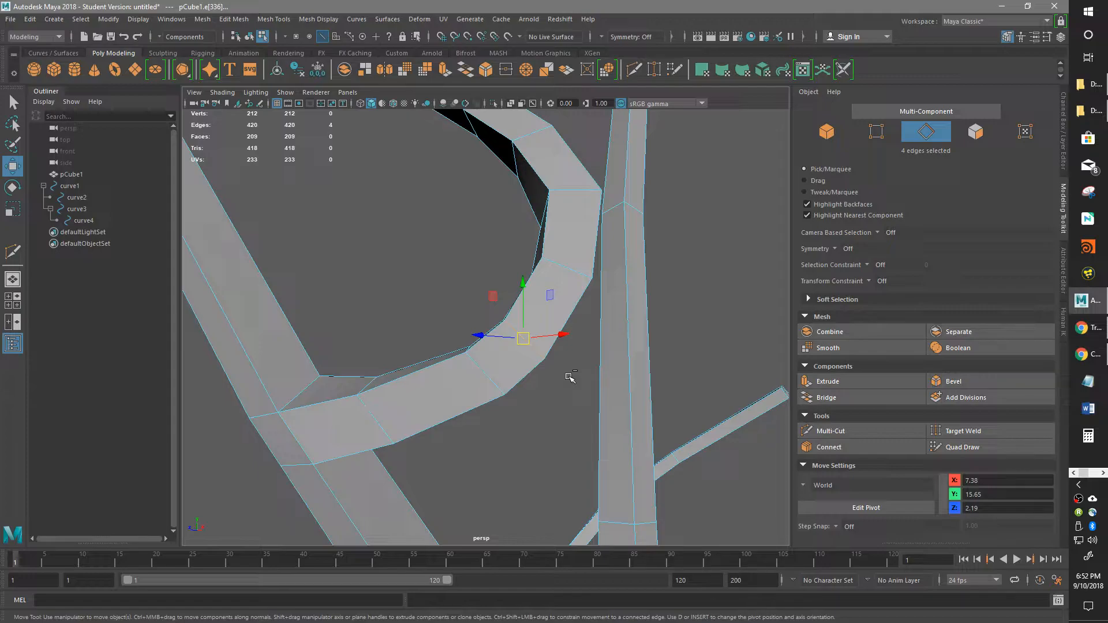
pyautogui.press('Delete')
# - Insert three Multi-Cut edge loops with Edge Flow along the curved part of the trunk above the fork
pyautogui.keyDown('alt'); pyautogui.moveTo(570, 378); pyautogui.dragTo(344, 382); pyautogui.keyUp('alt')
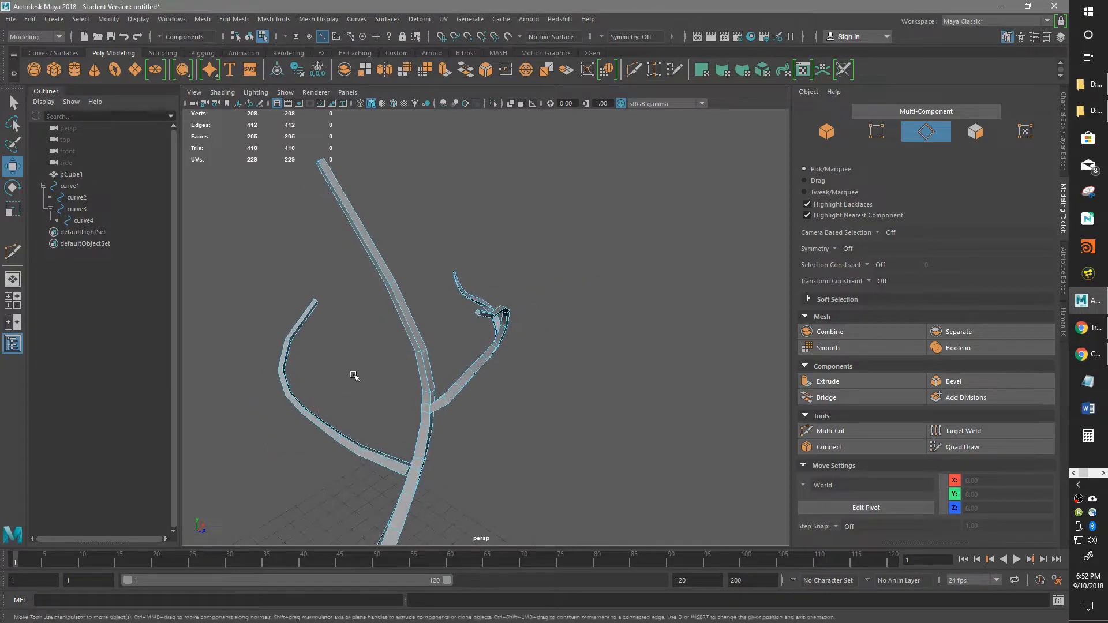
pyautogui.keyDown('alt'); pyautogui.moveTo(418, 353); pyautogui.dragTo(512, 260); pyautogui.keyUp('alt')
pyautogui.scroll(3, 512, 258)
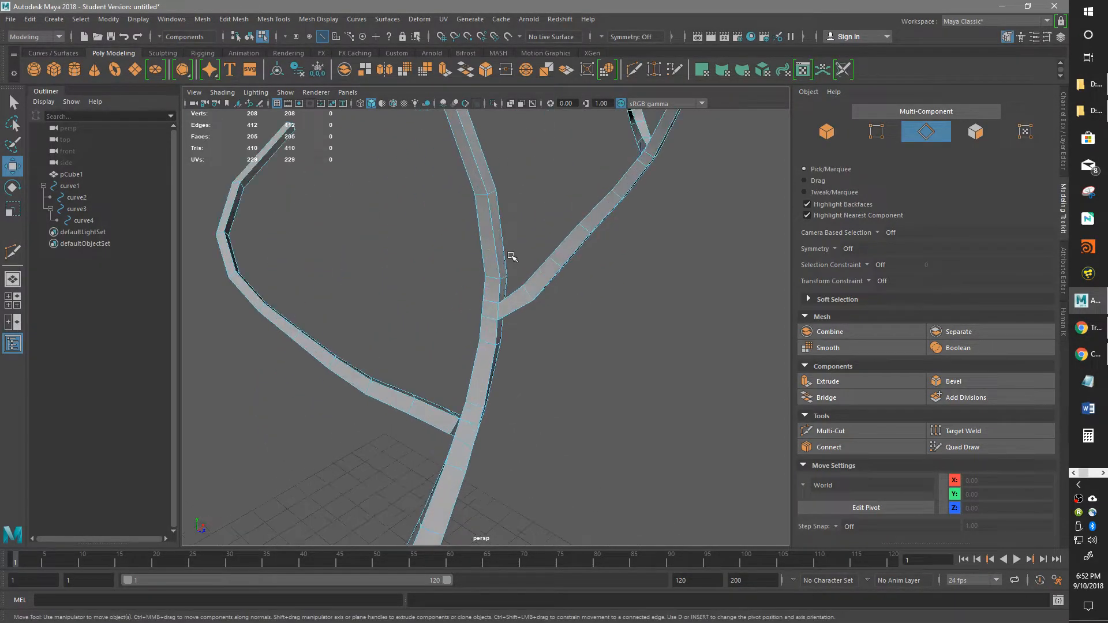
pyautogui.click(831, 431)
pyautogui.scroll(-3, 854, 504)
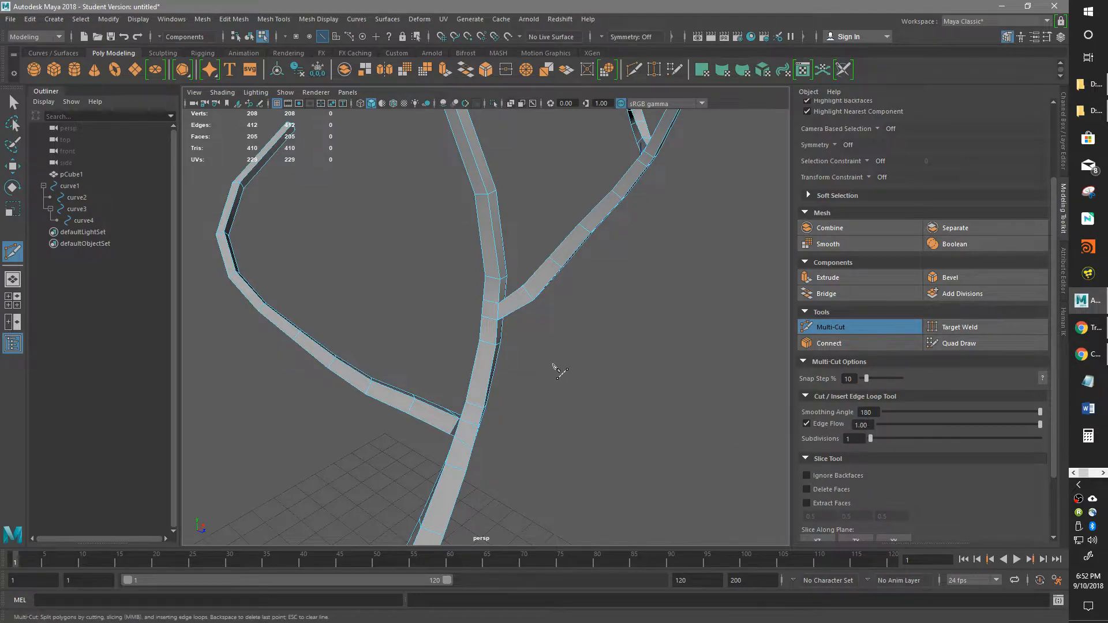
pyautogui.keyDown('alt'); pyautogui.moveTo(555, 372); pyautogui.dragTo(590, 556, button='middle'); pyautogui.keyUp('alt')
pyautogui.keyDown('ctrl'); pyautogui.click(526, 409); pyautogui.keyUp('ctrl')
pyautogui.keyDown('ctrl'); pyautogui.click(506, 311); pyautogui.keyUp('ctrl')
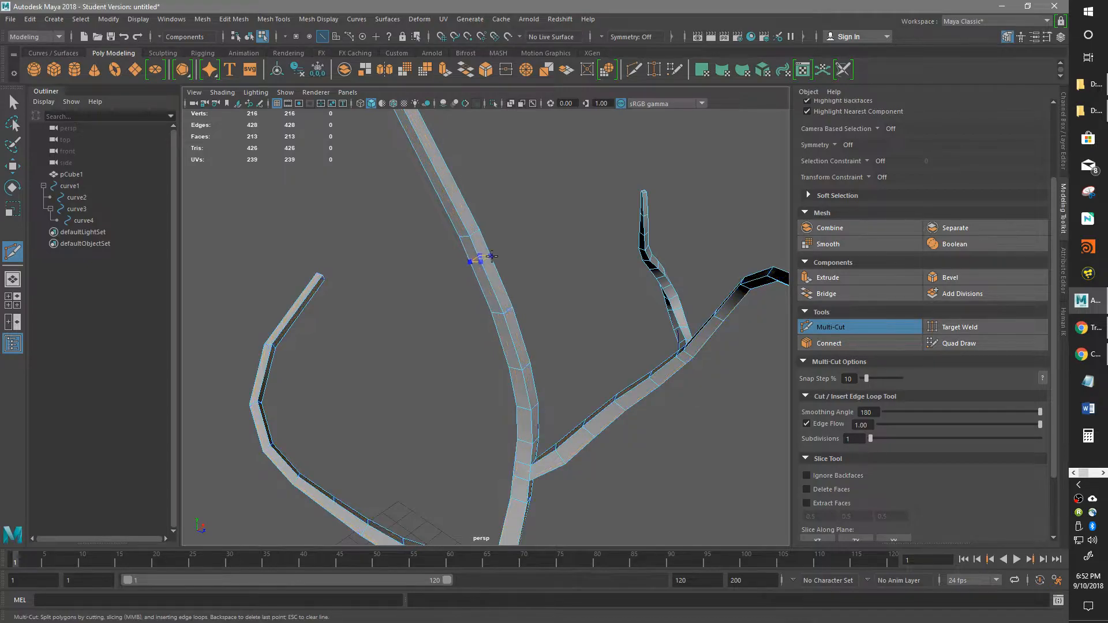
pyautogui.keyDown('ctrl'); pyautogui.click(495, 265); pyautogui.keyUp('ctrl')
# - Try inserting edge loops with Edge Flow near the trunk's upper tip, and undo the cut
pyautogui.keyDown('alt'); pyautogui.moveTo(451, 196); pyautogui.dragTo(467, 315, button='middle'); pyautogui.keyUp('alt')
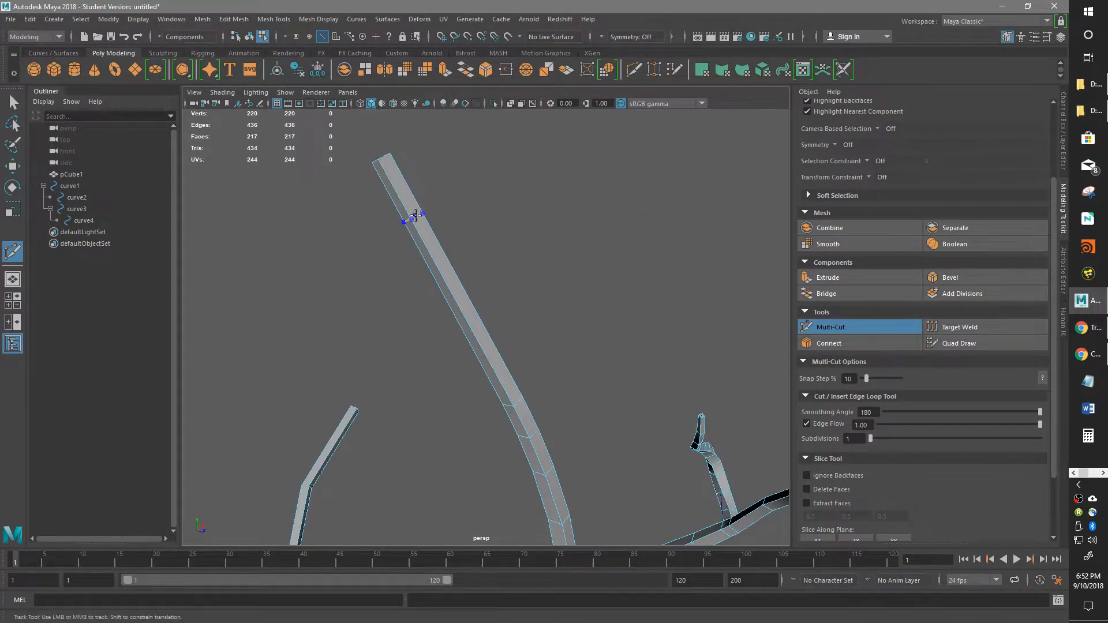
pyautogui.keyDown('ctrl'); pyautogui.click(415, 216); pyautogui.keyUp('ctrl')
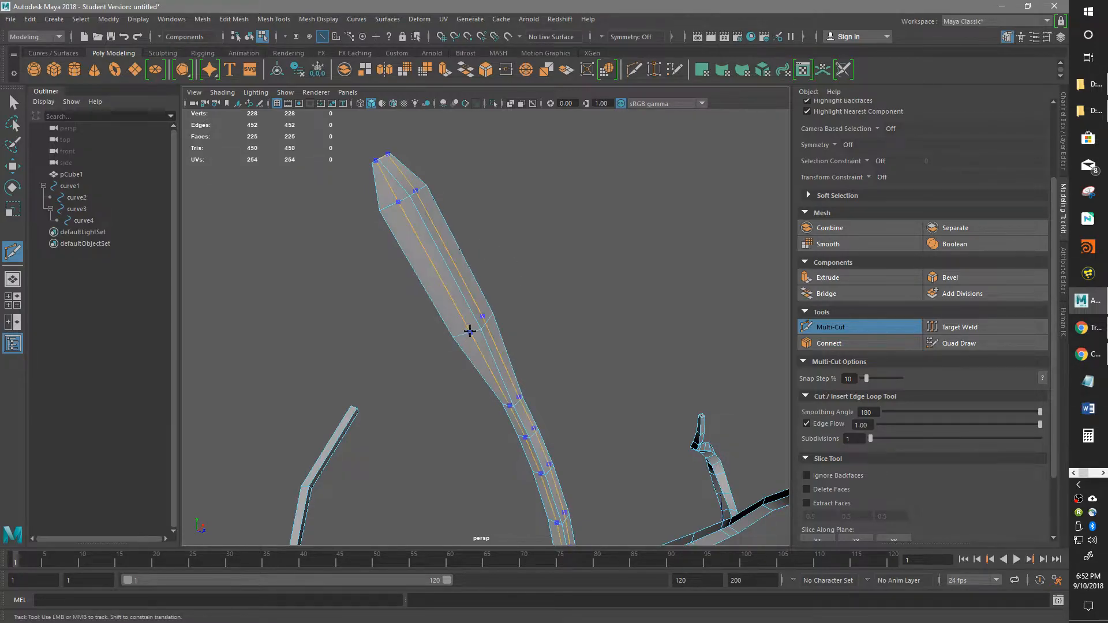
pyautogui.hotkey('ctrl', 'z')
# - Turn off Edge Flow and insert four spaced edge loops along the straight upper section of the trunk
pyautogui.keyDown('alt'); pyautogui.moveTo(443, 376); pyautogui.dragTo(550, 400); pyautogui.keyUp('alt')
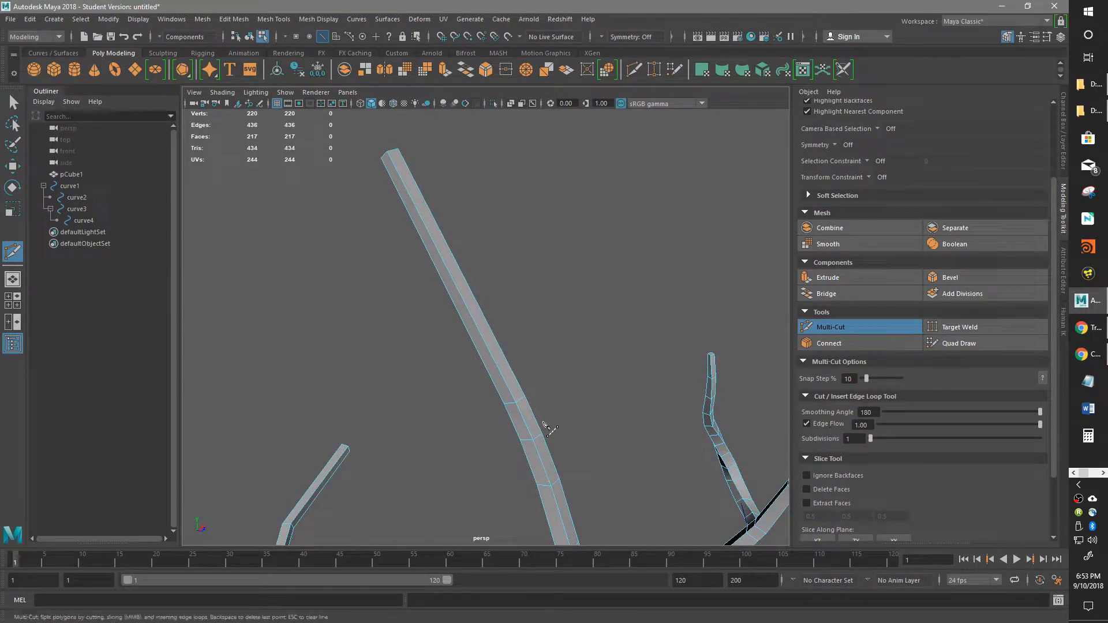
pyautogui.keyDown('alt'); pyautogui.moveTo(549, 425); pyautogui.dragTo(534, 340, button='middle'); pyautogui.keyUp('alt')
pyautogui.keyDown('alt'); pyautogui.moveTo(498, 309); pyautogui.dragTo(517, 429, button='middle'); pyautogui.keyUp('alt')
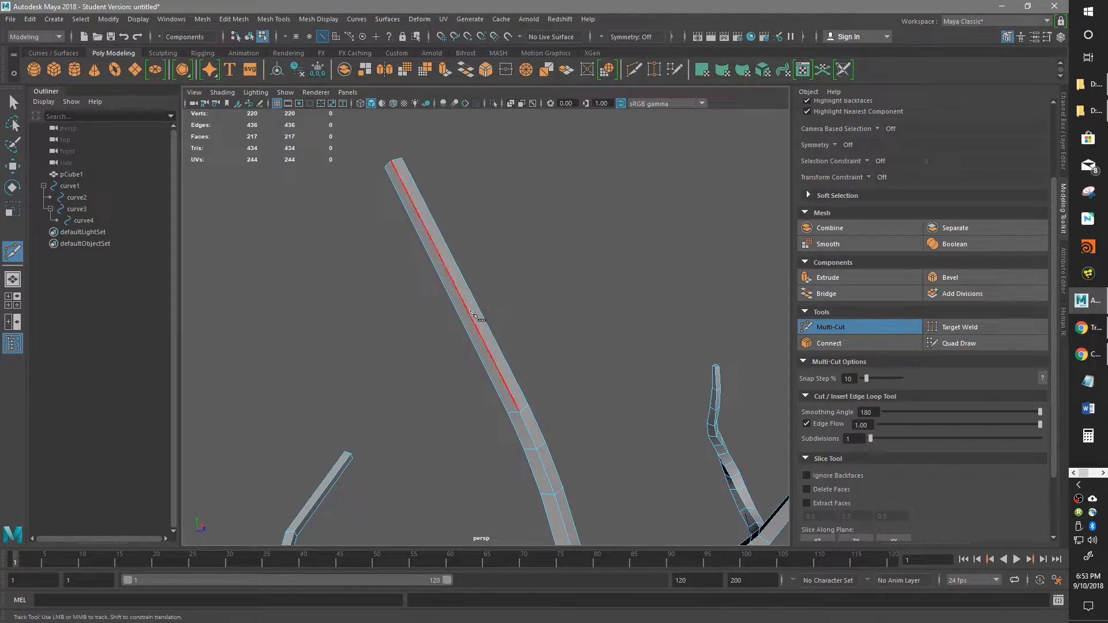
pyautogui.click(807, 425)
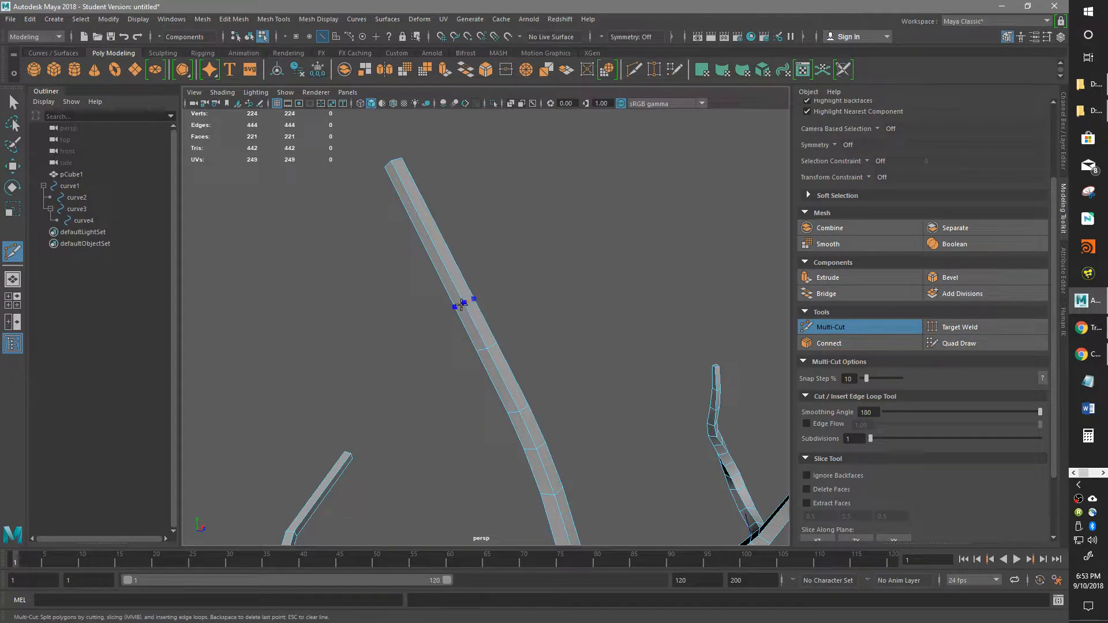
pyautogui.keyDown('ctrl'); pyautogui.click(436, 249); pyautogui.keyUp('ctrl')
pyautogui.keyDown('ctrl'); pyautogui.click(422, 208); pyautogui.keyUp('ctrl')
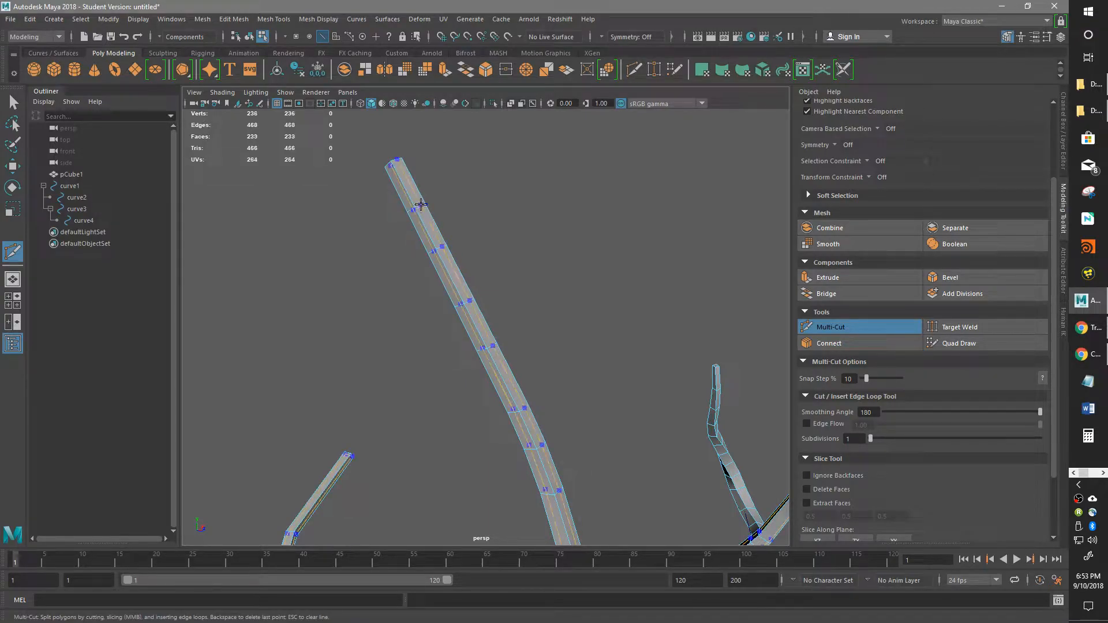
# - Set the Transform Constraint to Edge and slide the trunk edge just below the fork down to a Y of about 11.80
pyautogui.keyDown('alt'); pyautogui.moveTo(542, 349); pyautogui.dragTo(529, 445); pyautogui.keyUp('alt')
pyautogui.scroll(-5, 542, 358)
pyautogui.keyDown('alt'); pyautogui.moveTo(529, 445); pyautogui.dragTo(521, 301, button='middle'); pyautogui.keyUp('alt')
pyautogui.keyDown('alt'); pyautogui.moveTo(523, 303); pyautogui.dragTo(505, 385); pyautogui.keyUp('alt')
pyautogui.scroll(3, 605, 399)
pyautogui.scroll(3, 527, 369)
pyautogui.scroll(3, 554, 317)
pyautogui.press('w')
pyautogui.click(501, 381)
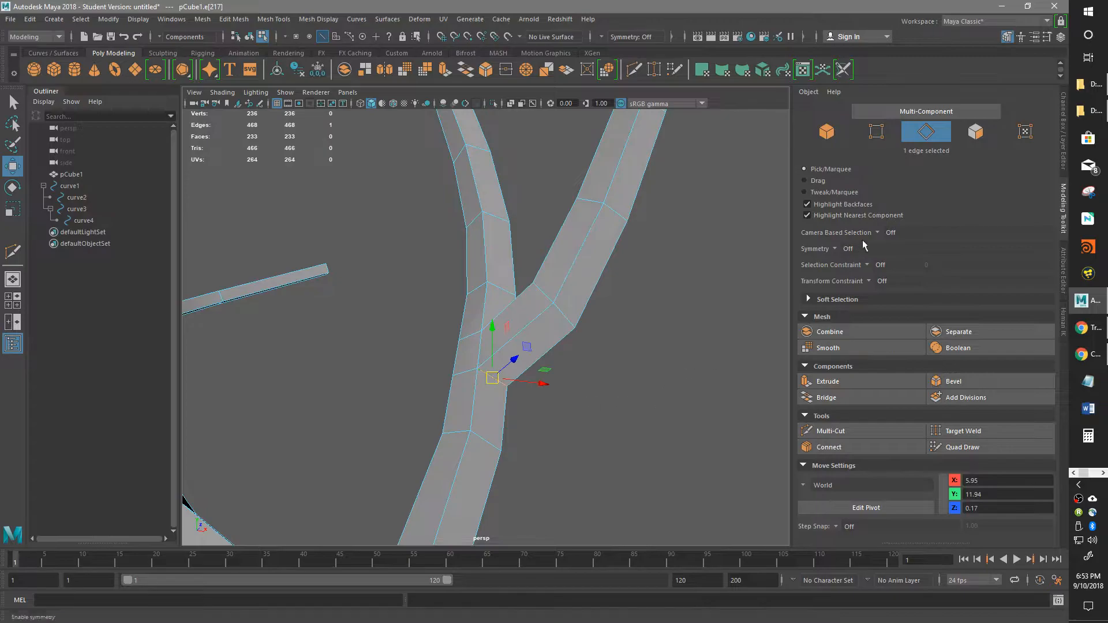
pyautogui.click(870, 281)
pyautogui.click(918, 301)
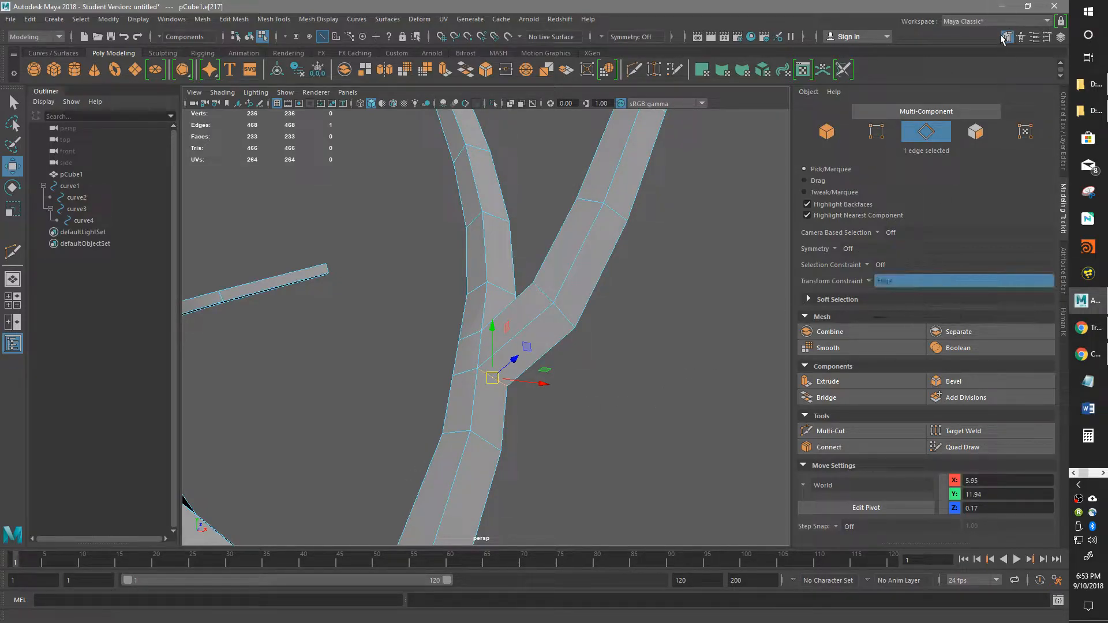
pyautogui.keyDown('alt'); pyautogui.moveTo(603, 360); pyautogui.dragTo(596, 411); pyautogui.keyUp('alt')
pyautogui.moveTo(485, 345)
pyautogui.mouseDown()
pyautogui.moveTo(487, 326)
pyautogui.moveTo(486, 341)
pyautogui.mouseUp()
# - Slide the matching edge on the opposite side of the trunk below the fork to a Y of about 11.87
pyautogui.keyDown('alt'); pyautogui.moveTo(564, 361); pyautogui.dragTo(310, 392); pyautogui.keyUp('alt')
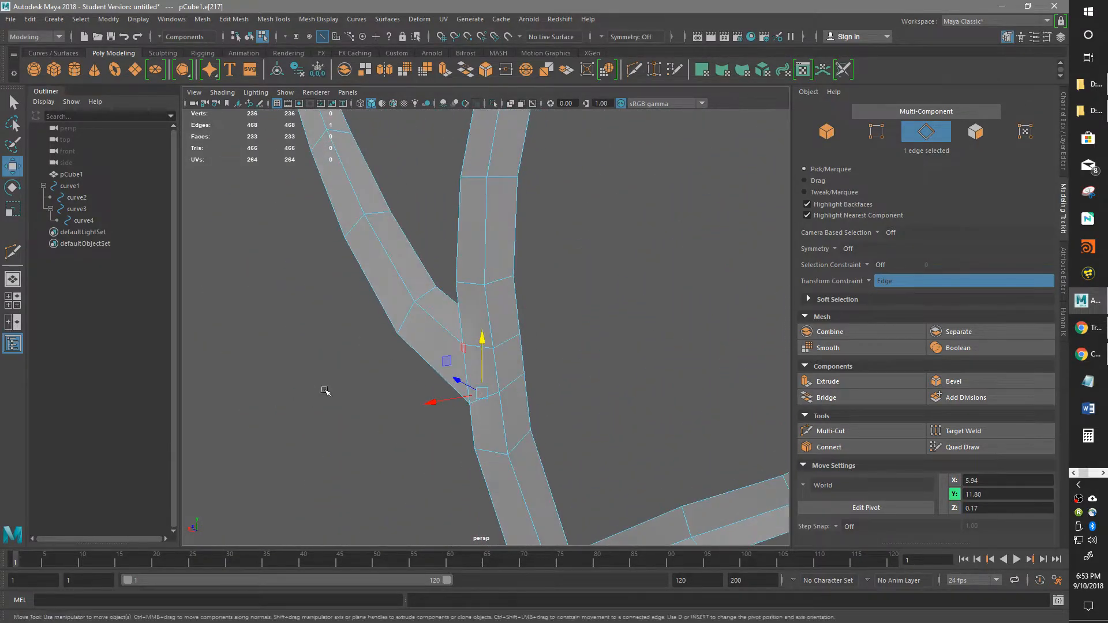
pyautogui.moveTo(517, 348); pyautogui.dragTo(578, 260)
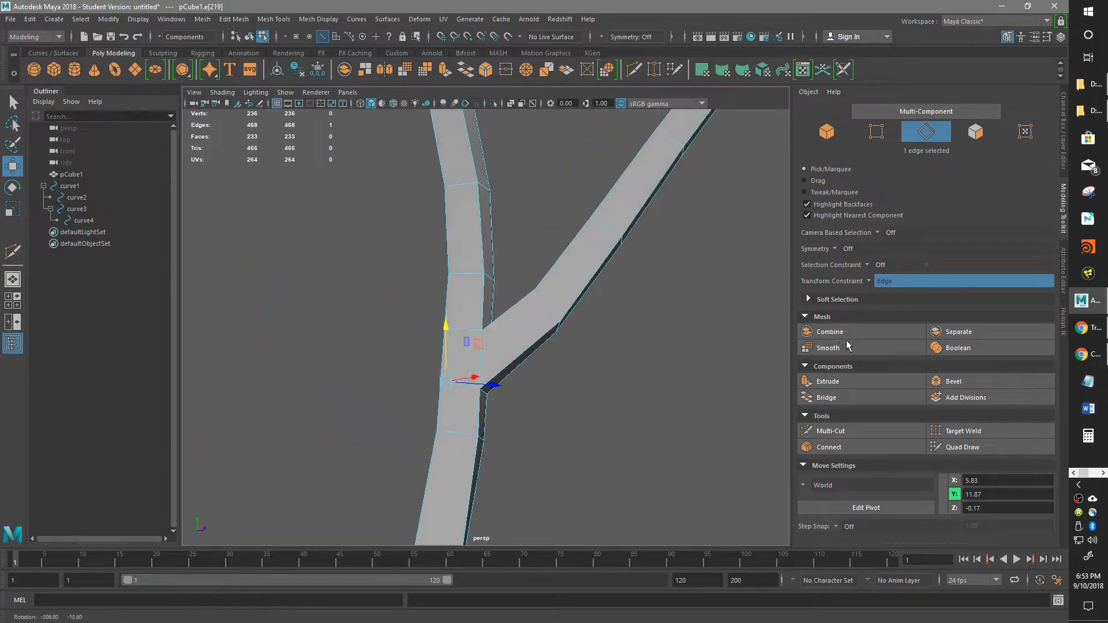
pyautogui.keyDown('alt'); pyautogui.moveTo(577, 260); pyautogui.dragTo(613, 397, button='right'); pyautogui.keyUp('alt')
pyautogui.moveTo(613, 397)
pyautogui.keyDown('alt'); pyautogui.mouseDown()
pyautogui.moveTo(426, 391)
pyautogui.moveTo(633, 399)
pyautogui.mouseUp(); pyautogui.keyUp('alt')
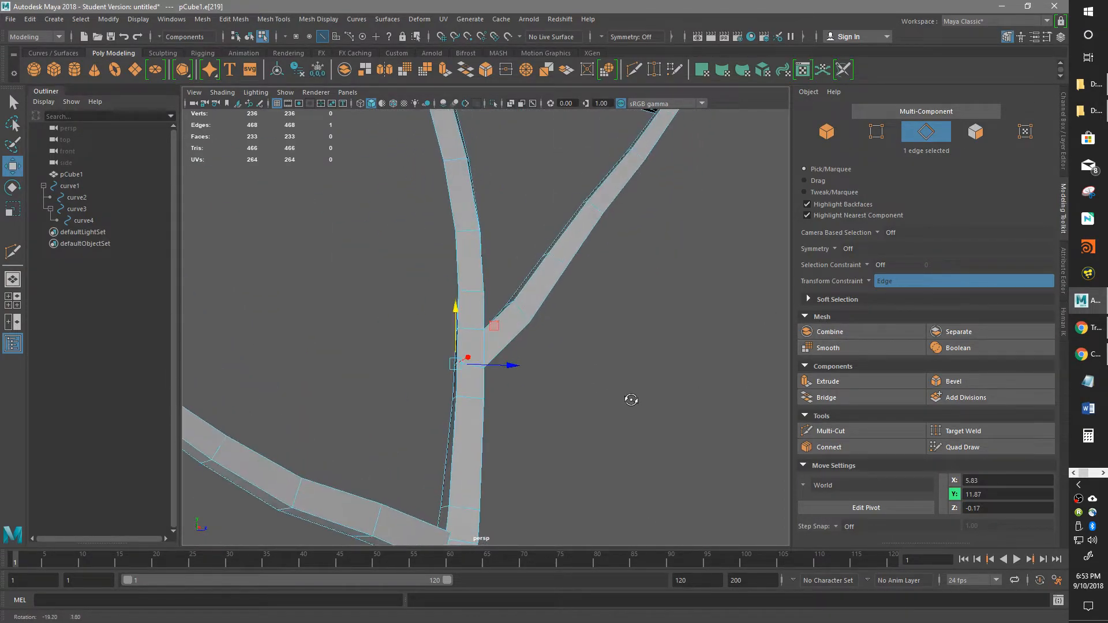
# - Turn on the smooth mesh preview and inspect the branch junctions along the trunk
pyautogui.keyDown('alt'); pyautogui.moveTo(634, 398); pyautogui.dragTo(445, 436, button='right'); pyautogui.keyUp('alt')
pyautogui.moveTo(445, 436)
pyautogui.keyDown('alt'); pyautogui.mouseDown()
pyautogui.moveTo(601, 425)
pyautogui.moveTo(553, 442)
pyautogui.moveTo(545, 427)
pyautogui.moveTo(584, 433)
pyautogui.moveTo(491, 469)
pyautogui.moveTo(371, 448)
pyautogui.moveTo(260, 490)
pyautogui.moveTo(438, 433)
pyautogui.mouseUp(); pyautogui.keyUp('alt')
pyautogui.press('3')
pyautogui.keyDown('alt'); pyautogui.moveTo(439, 433); pyautogui.dragTo(740, 349, button='right'); pyautogui.keyUp('alt')
pyautogui.keyDown('alt'); pyautogui.moveTo(740, 349); pyautogui.dragTo(545, 437); pyautogui.keyUp('alt')
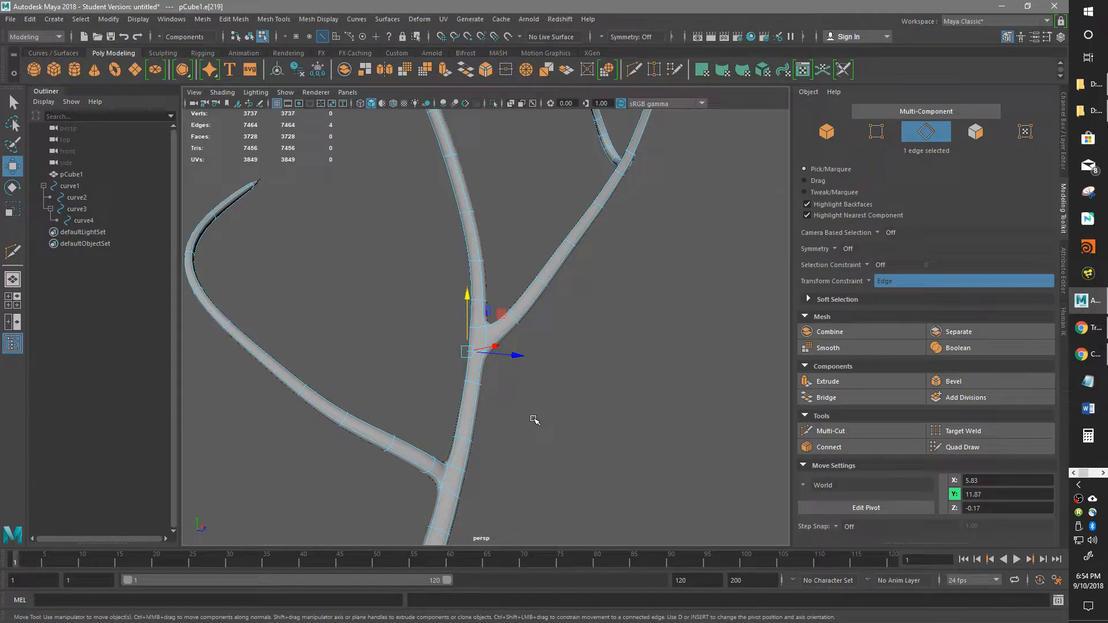
# - Turn off the smooth mesh preview on the tree
pyautogui.keyDown('alt'); pyautogui.moveTo(564, 483); pyautogui.dragTo(448, 468, button='right'); pyautogui.keyUp('alt')
pyautogui.keyDown('alt'); pyautogui.moveTo(448, 468); pyautogui.dragTo(585, 478); pyautogui.keyUp('alt')
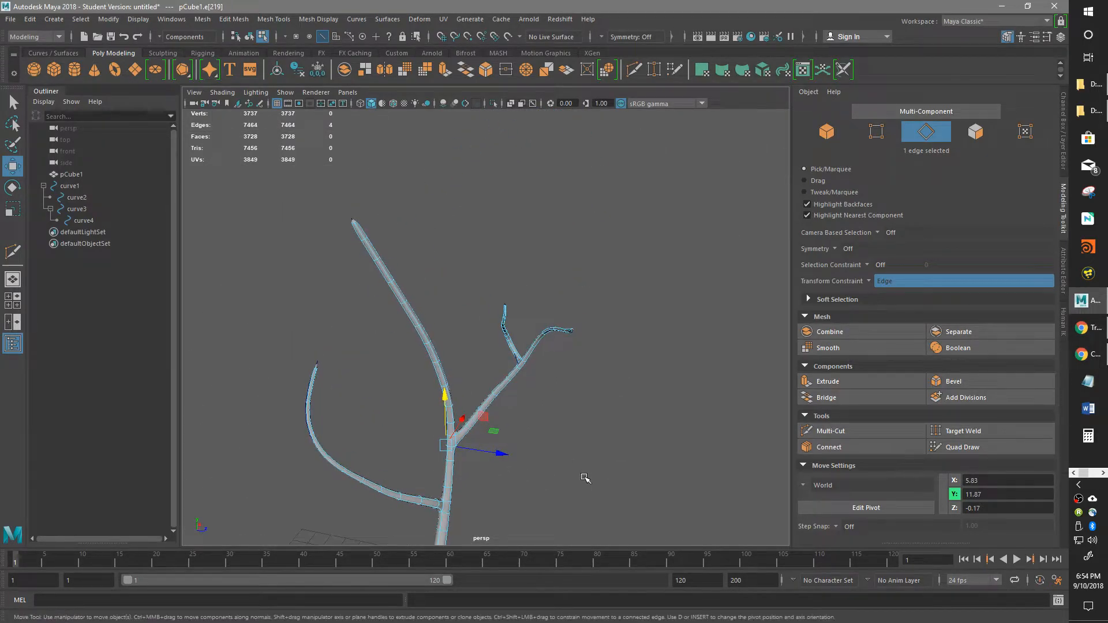
pyautogui.press('1')
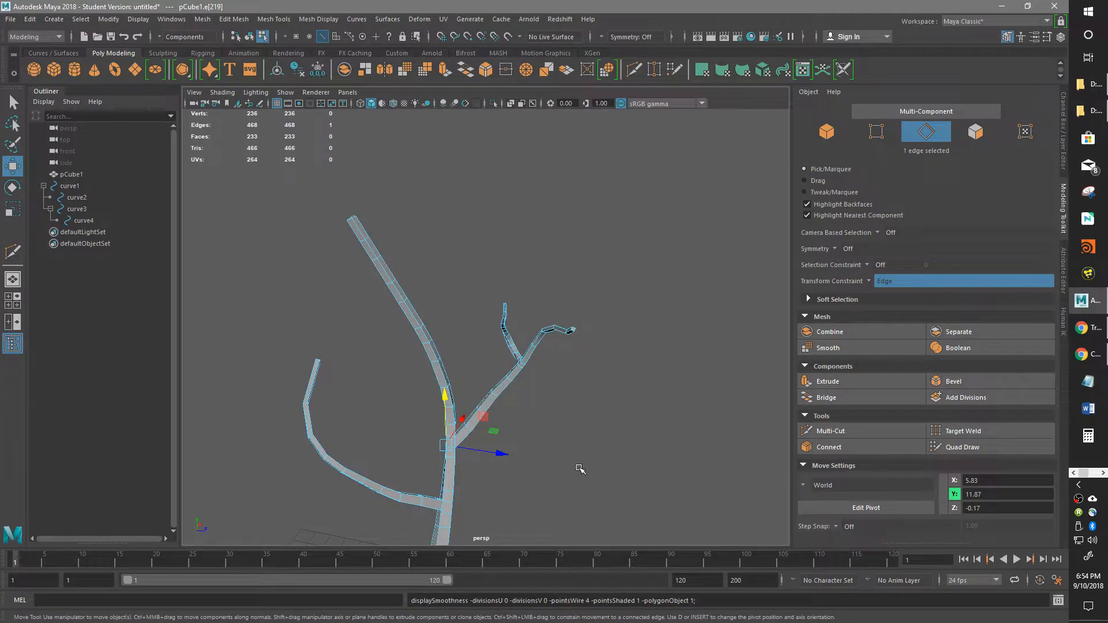
pyautogui.keyDown('alt'); pyautogui.moveTo(491, 257); pyautogui.dragTo(567, 305); pyautogui.keyUp('alt')
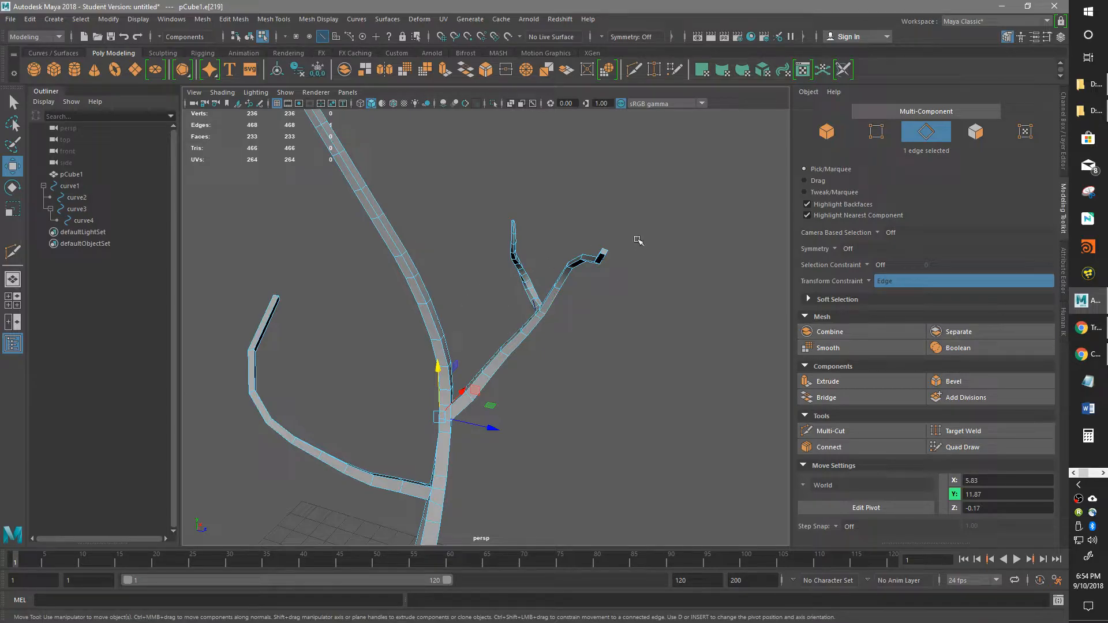
# - Soften the edges of the whole tree mesh, check the shading with it deselected, and reselect the mesh
pyautogui.moveTo(437, 315); pyautogui.dragTo(397, 299, button='right')
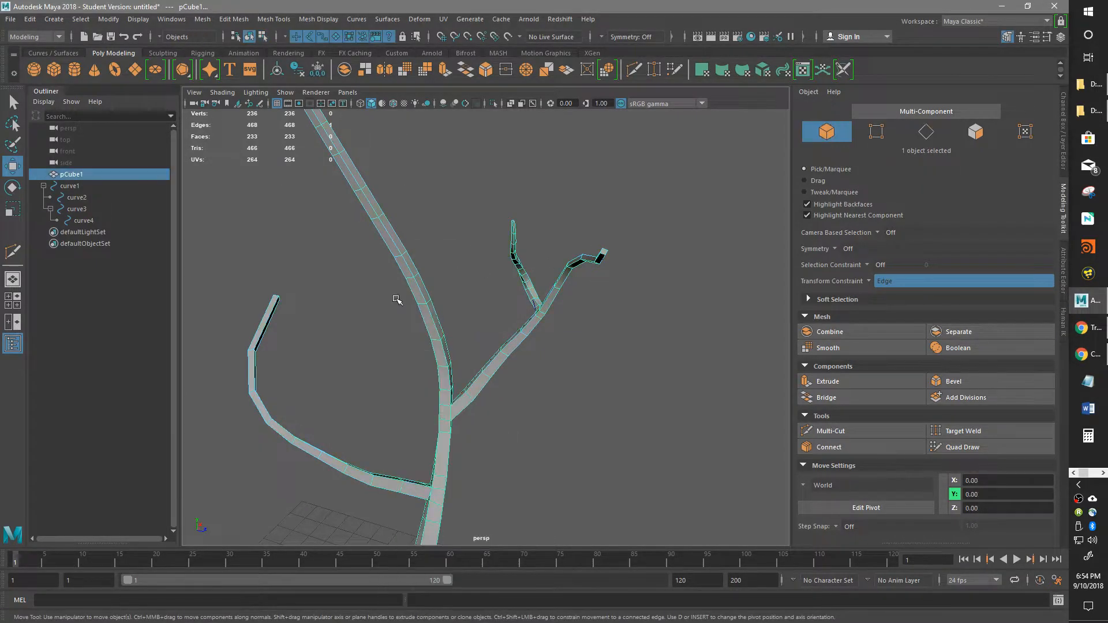
pyautogui.click(318, 19)
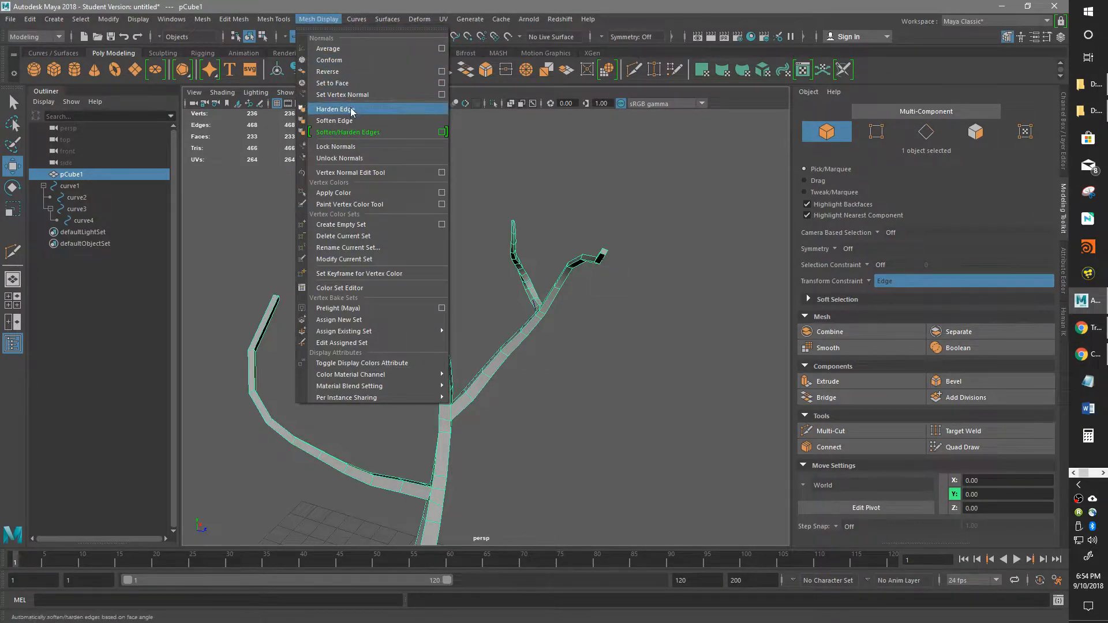
pyautogui.click(335, 120)
pyautogui.rightClick(524, 339)
pyautogui.click(613, 366)
pyautogui.keyDown('alt'); pyautogui.moveTo(614, 366); pyautogui.dragTo(381, 396); pyautogui.keyUp('alt')
pyautogui.keyDown('alt'); pyautogui.moveTo(381, 396); pyautogui.dragTo(646, 352, button='right'); pyautogui.keyUp('alt')
pyautogui.keyDown('alt'); pyautogui.moveTo(645, 352); pyautogui.dragTo(512, 442); pyautogui.keyUp('alt')
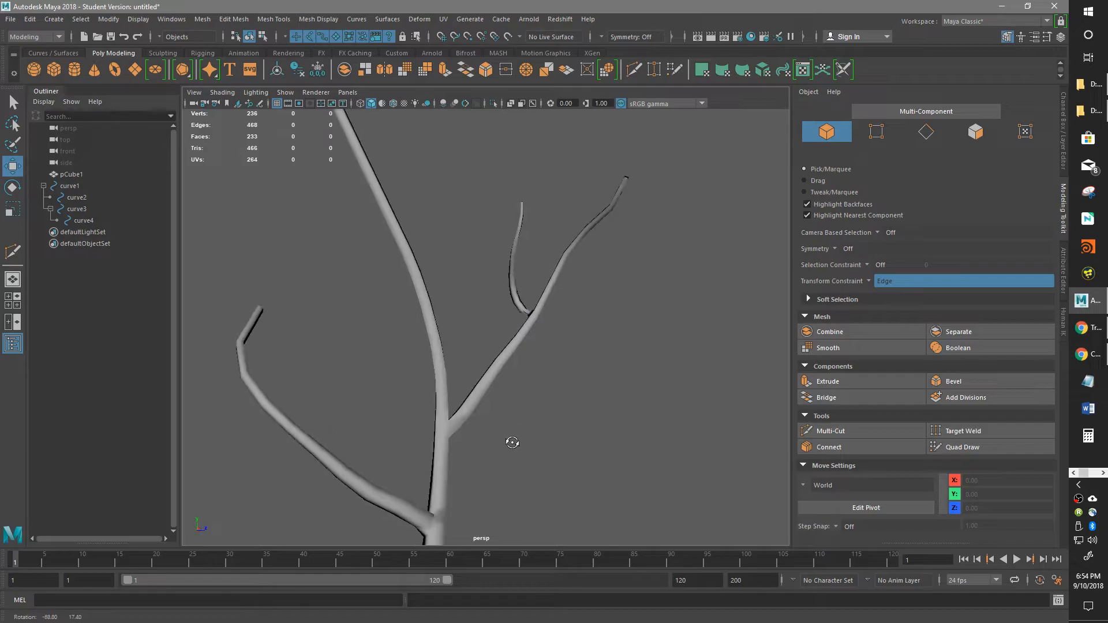
pyautogui.moveTo(501, 354)
pyautogui.keyDown('alt'); pyautogui.mouseDown()
pyautogui.moveTo(554, 416)
pyautogui.moveTo(546, 396)
pyautogui.moveTo(708, 248)
pyautogui.moveTo(515, 320)
pyautogui.moveTo(490, 373)
pyautogui.mouseUp(); pyautogui.keyUp('alt')
pyautogui.click(491, 374)
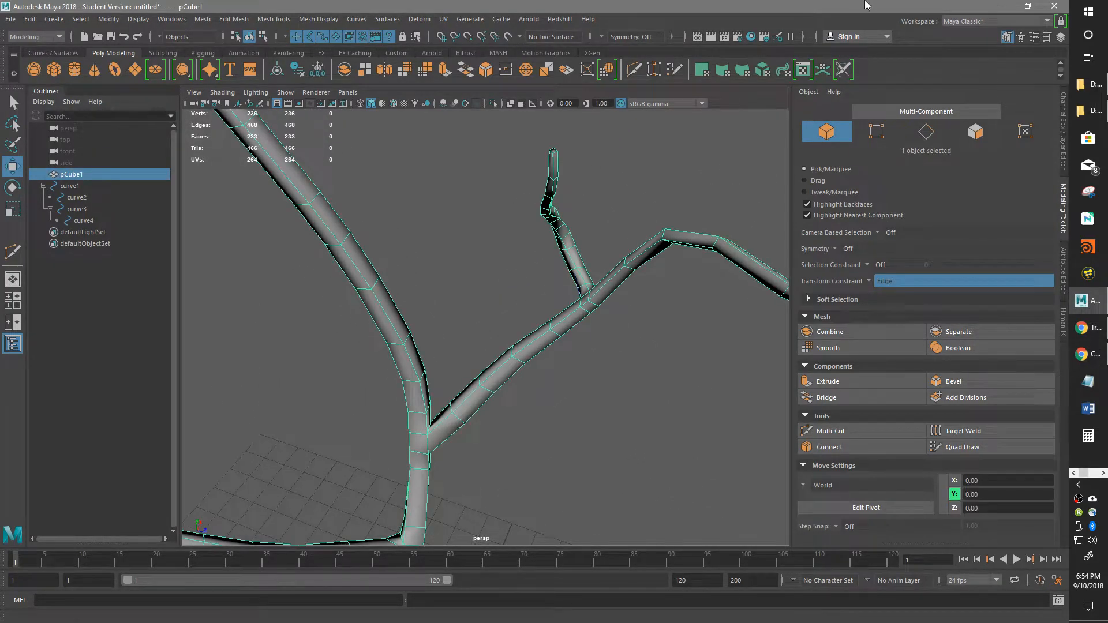
pyautogui.click(801, 74)
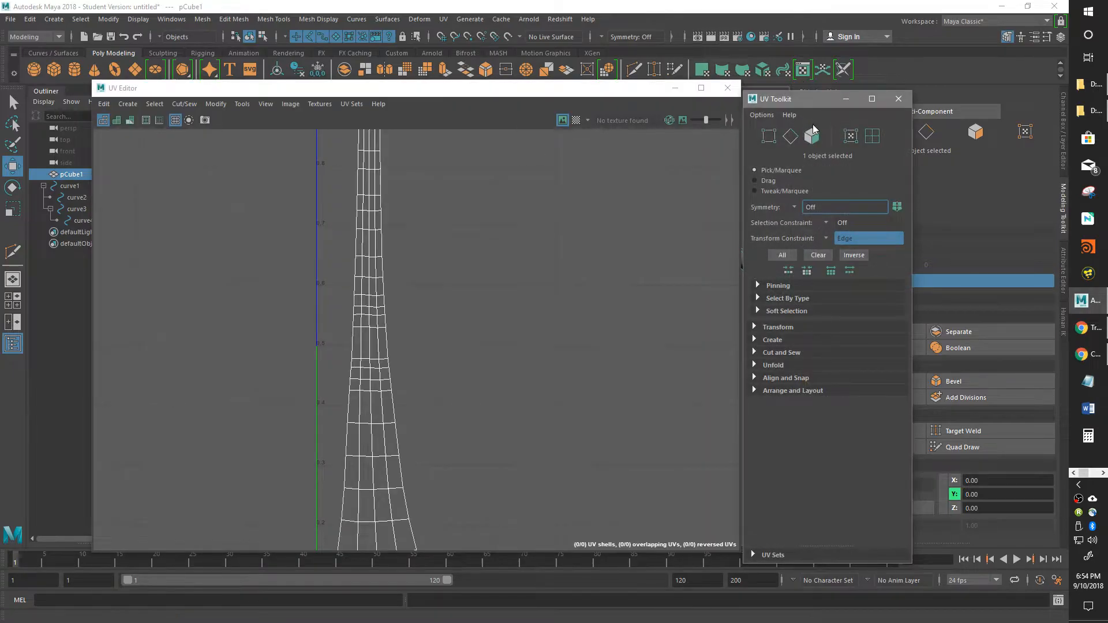
pyautogui.click(727, 88)
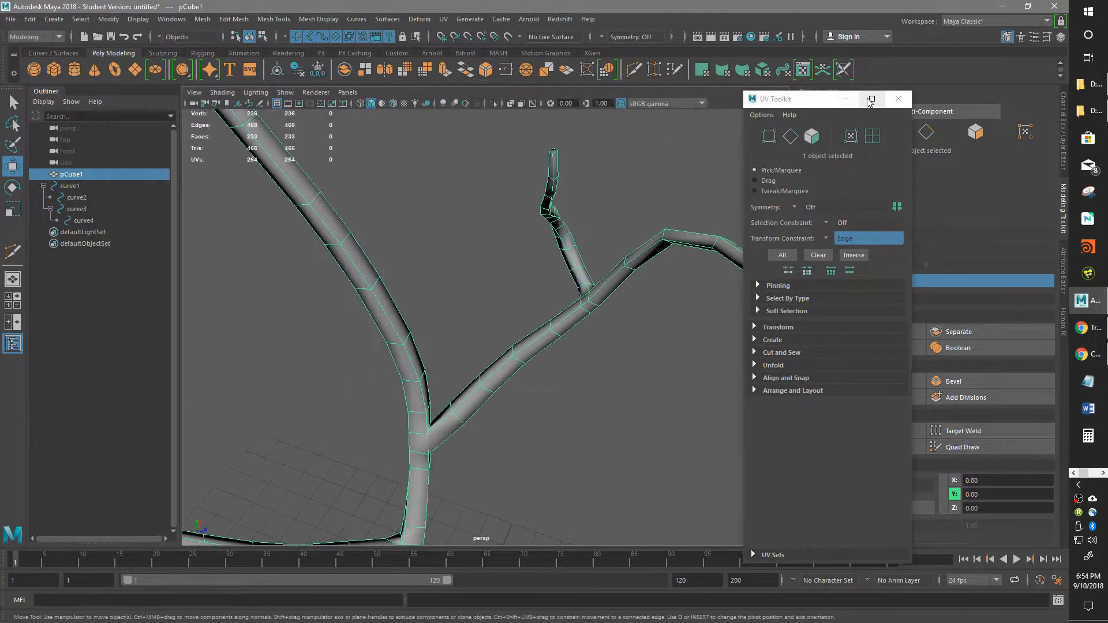
pyautogui.click(898, 99)
# - Switch to the UV Editing workspace
pyautogui.click(1046, 21)
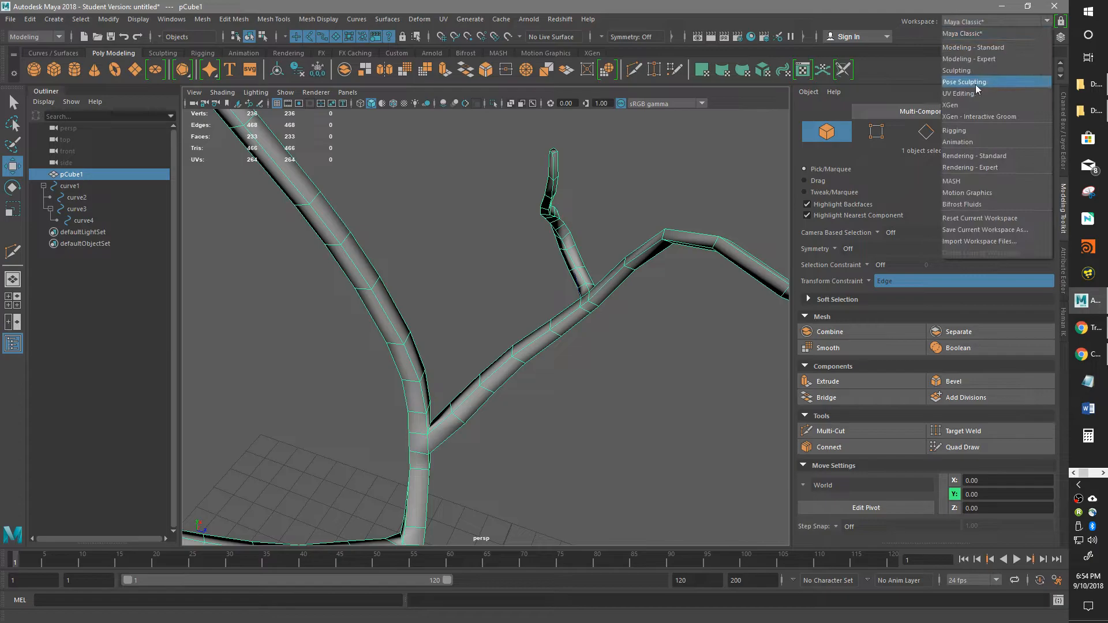
pyautogui.click(971, 94)
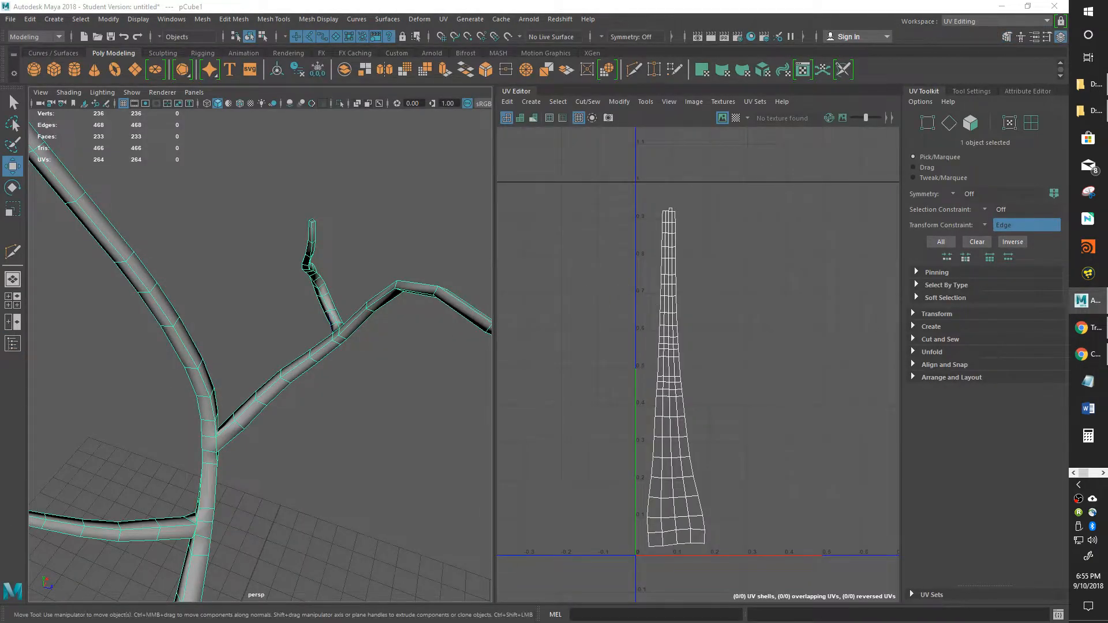
pyautogui.hotkey('ctrl', 'a')
pyautogui.moveTo(162, 44); pyautogui.dragTo(310, 102)
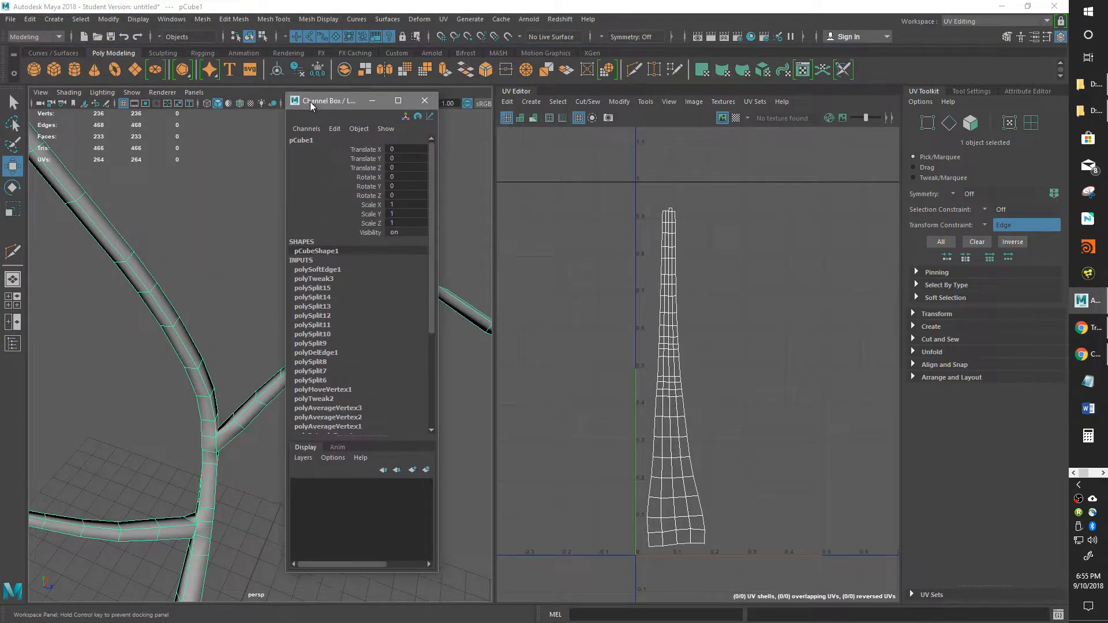
pyautogui.click(424, 108)
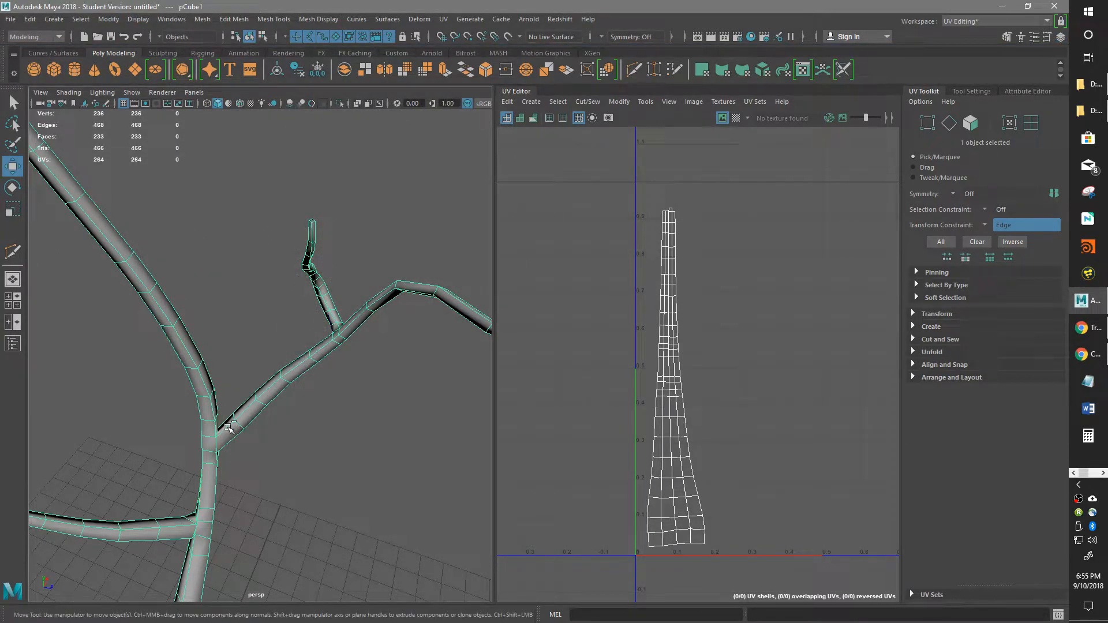
# - Save the scene as tree01 in the Week04 folder
pyautogui.press('q')
pyautogui.hotkey('ctrl', 's')
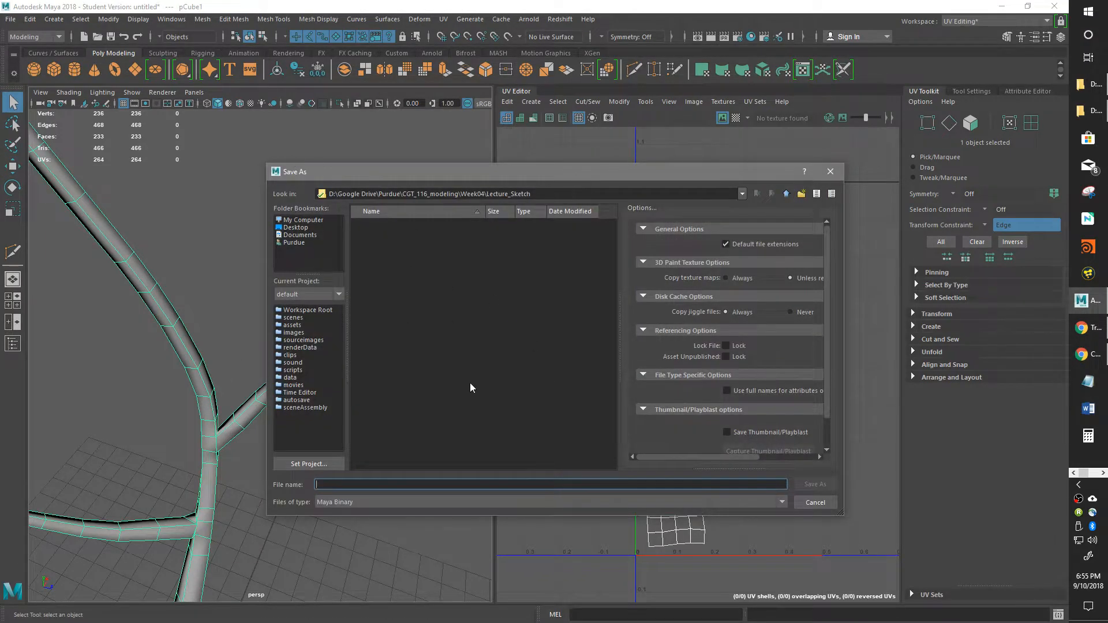
pyautogui.click(787, 196)
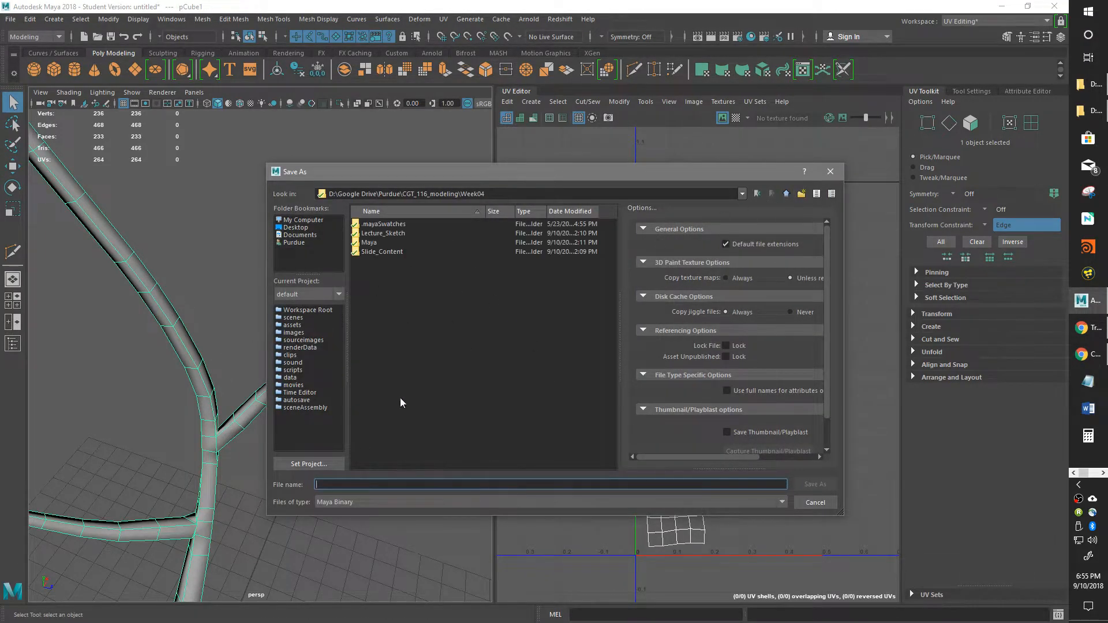
pyautogui.write('tree01')
pyautogui.press('Return')
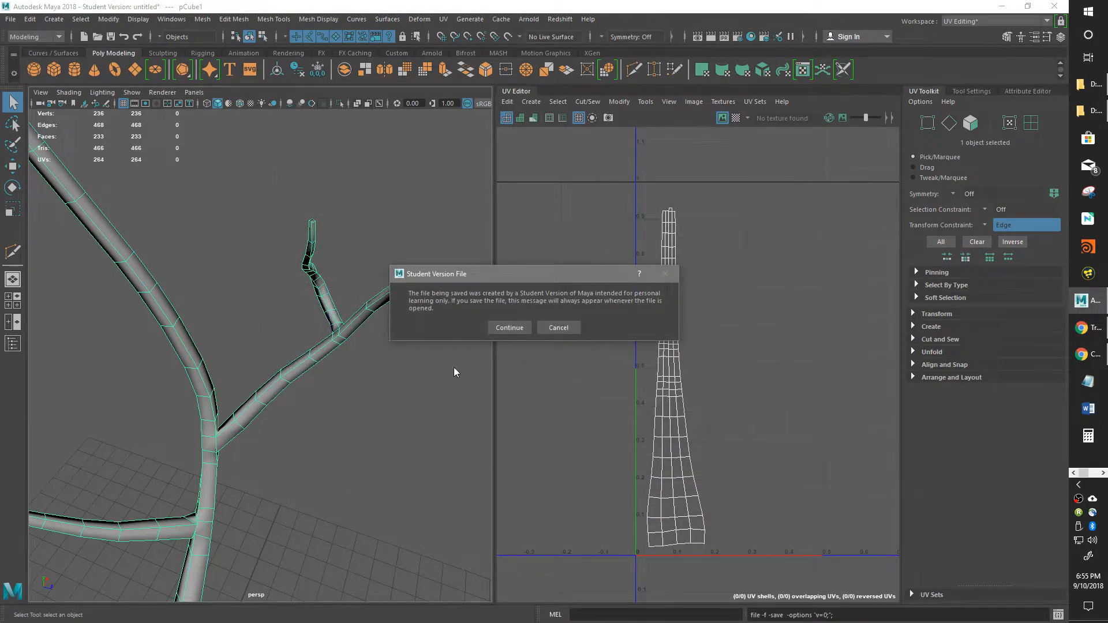
pyautogui.click(508, 328)
pyautogui.press('w')
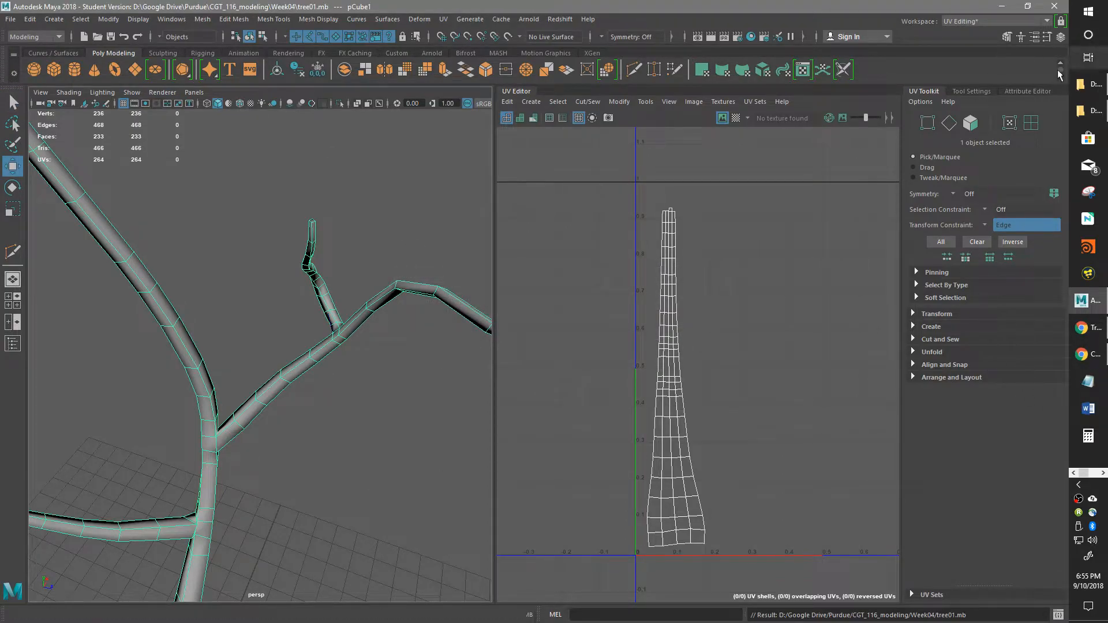
# - Review the tree mesh's construction history, delete it, and freeze the mesh's transformations
pyautogui.click(1061, 36)
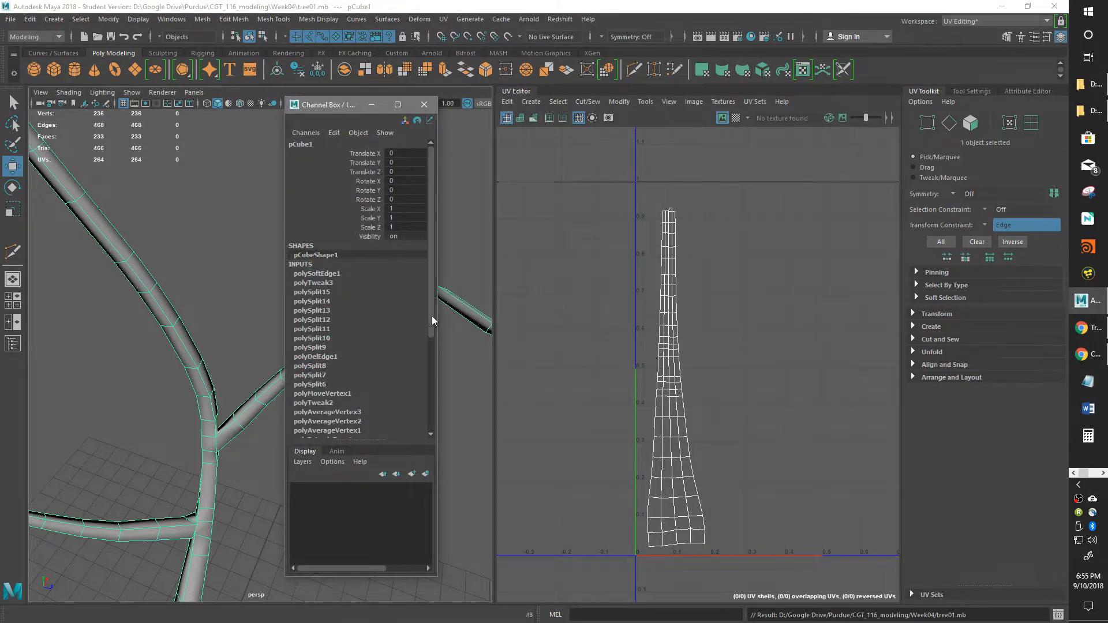
pyautogui.scroll(-2, 432, 317)
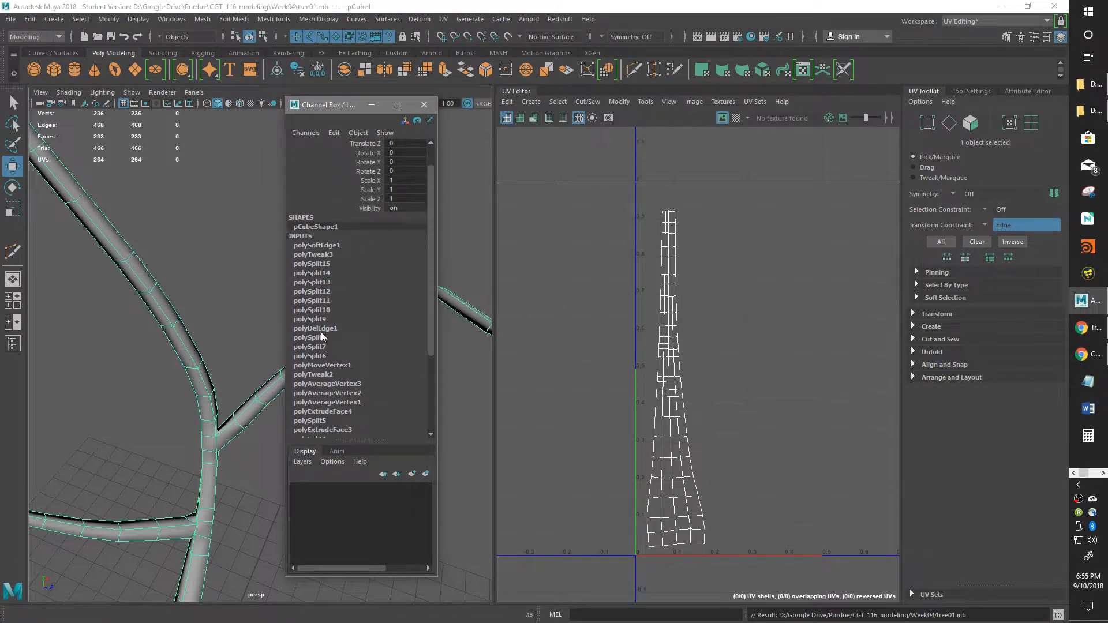
pyautogui.moveTo(431, 296); pyautogui.dragTo(440, 411)
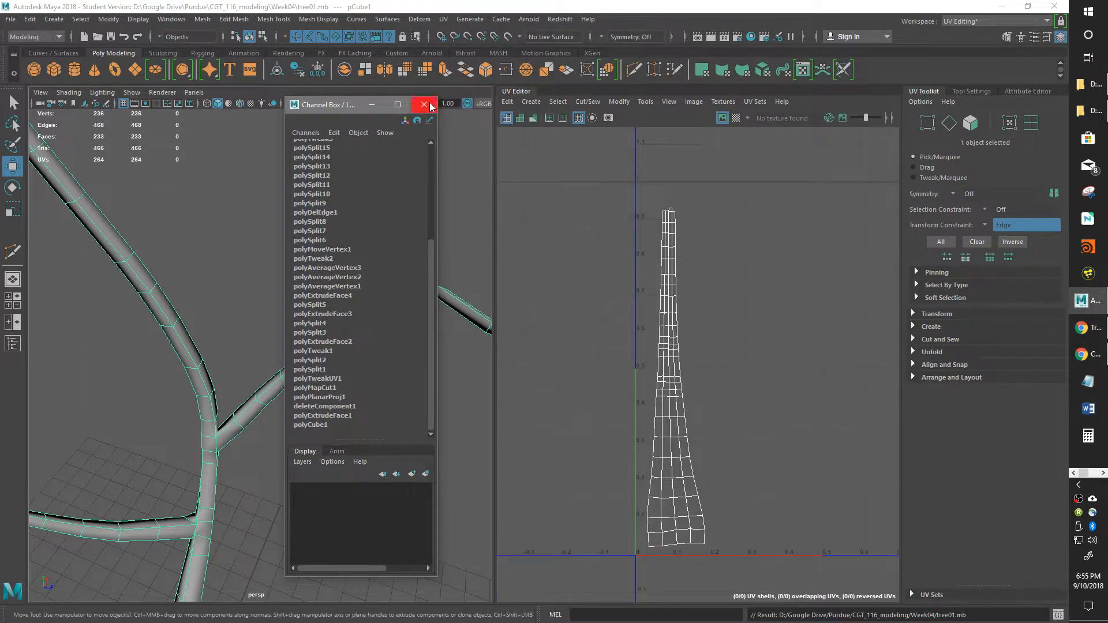
pyautogui.click(299, 73)
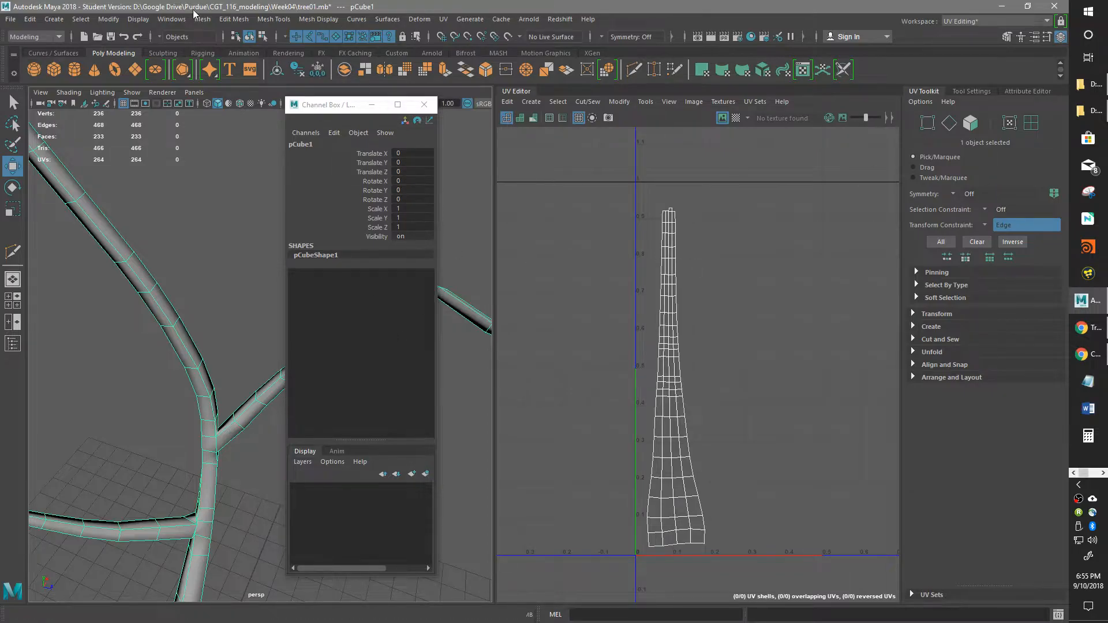
pyautogui.click(318, 69)
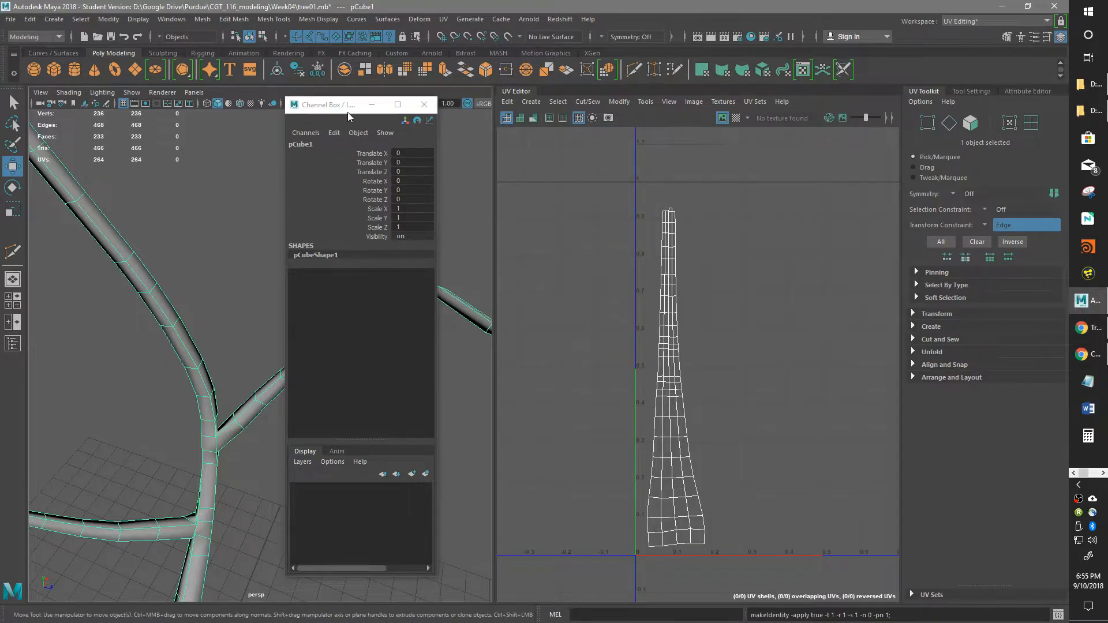
pyautogui.moveTo(328, 110); pyautogui.dragTo(672, 125)
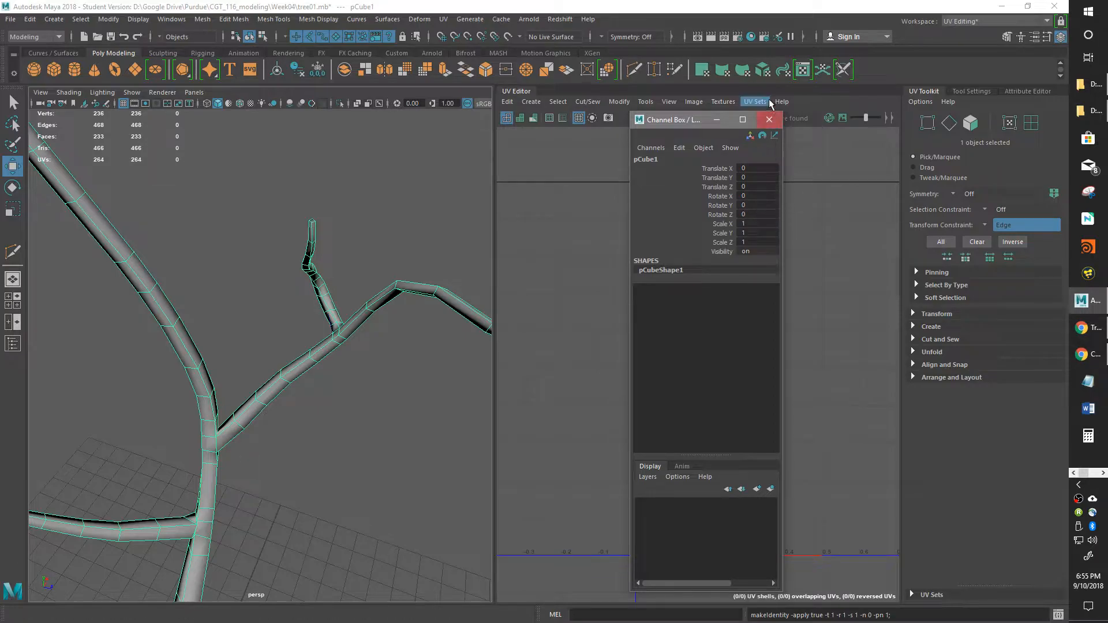
pyautogui.click(769, 120)
# - Examine the whole tree and the UV layout of its mesh
pyautogui.keyDown('alt'); pyautogui.moveTo(243, 285); pyautogui.dragTo(337, 277); pyautogui.keyUp('alt')
pyautogui.keyDown('alt'); pyautogui.moveTo(337, 277); pyautogui.dragTo(254, 254, button='right'); pyautogui.keyUp('alt')
pyautogui.keyDown('alt'); pyautogui.moveTo(254, 254); pyautogui.dragTo(162, 286); pyautogui.keyUp('alt')
pyautogui.keyDown('alt'); pyautogui.moveTo(235, 242); pyautogui.dragTo(252, 309); pyautogui.keyUp('alt')
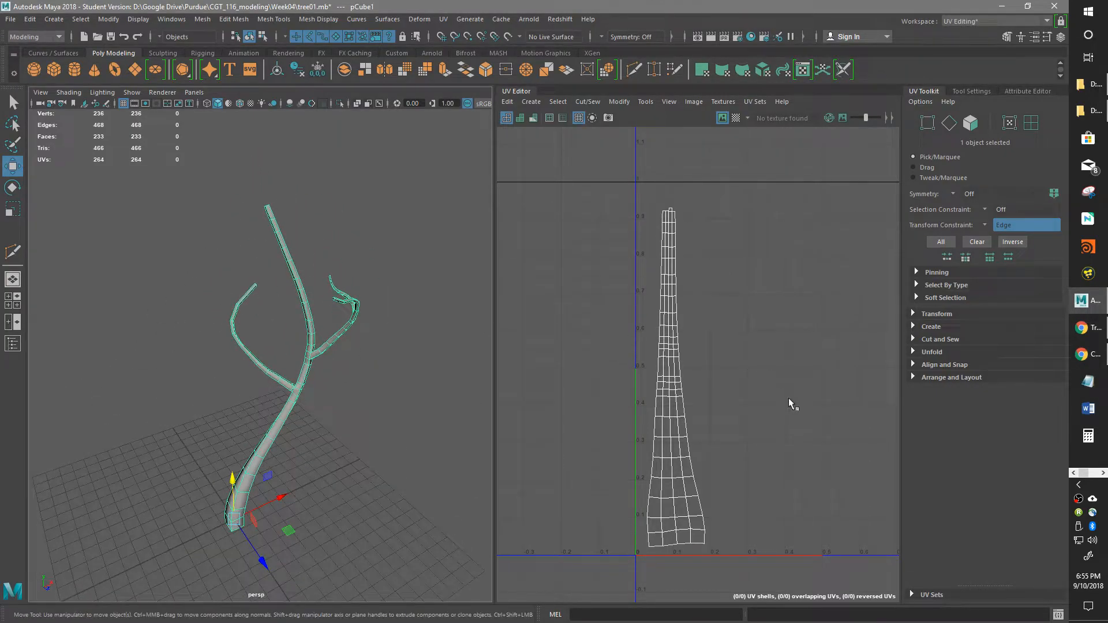
pyautogui.scroll(3, 710, 425)
pyautogui.scroll(2, 626, 317)
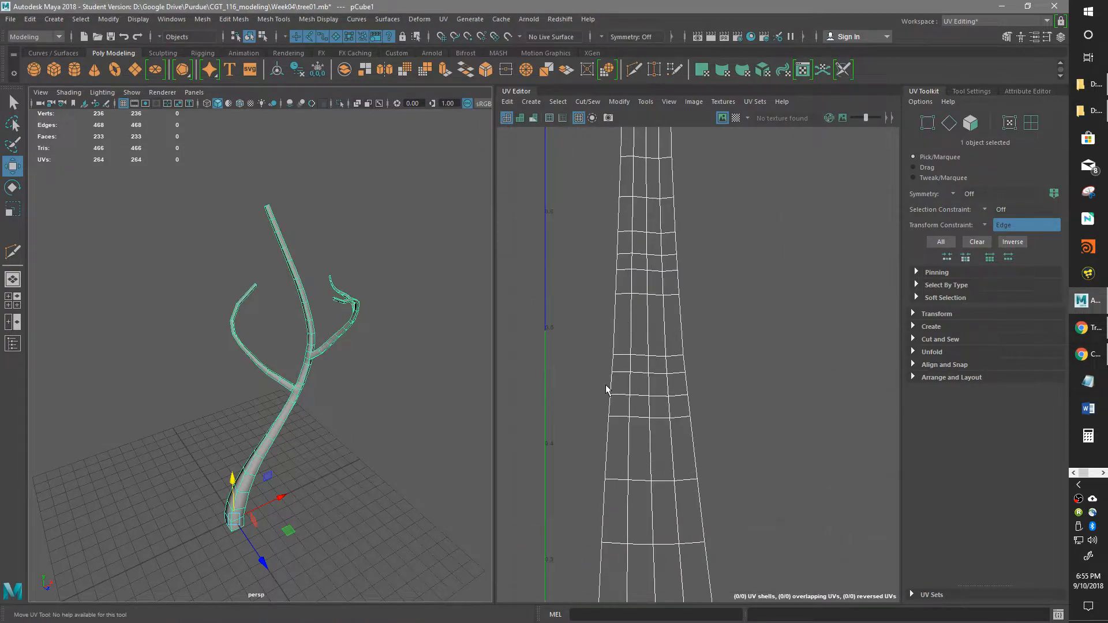
pyautogui.scroll(-2, 632, 353)
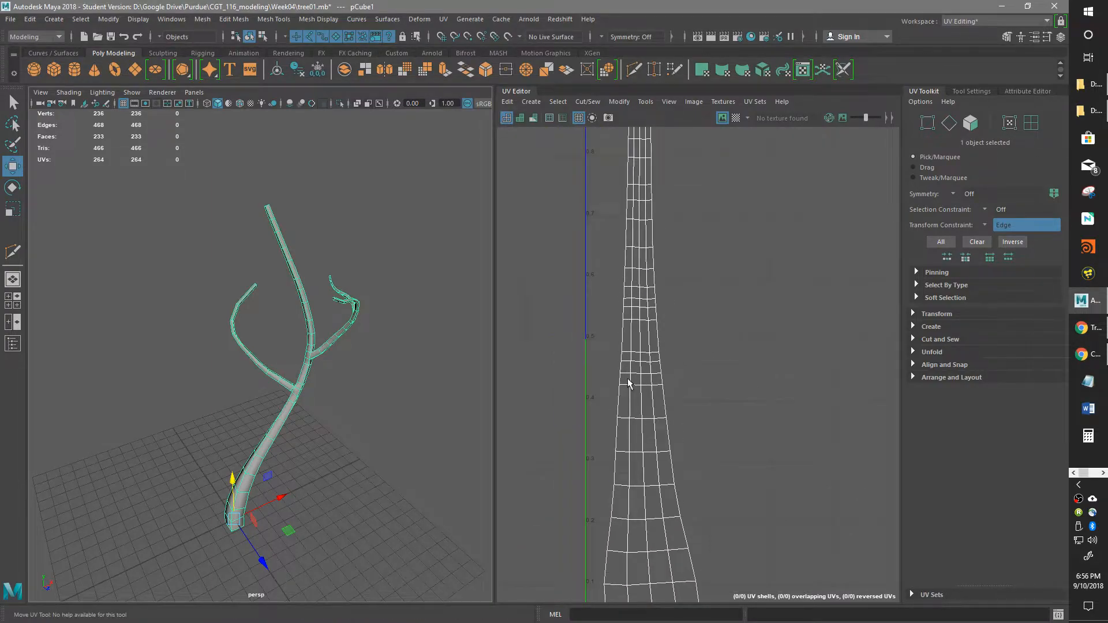
# - Select the edge loop at the base of the lower branch and average its vertices twice with 10 iterations
pyautogui.keyDown('alt'); pyautogui.moveTo(246, 351); pyautogui.dragTo(322, 356, button='right'); pyautogui.keyUp('alt')
pyautogui.keyDown('alt'); pyautogui.moveTo(322, 355); pyautogui.dragTo(290, 280); pyautogui.keyUp('alt')
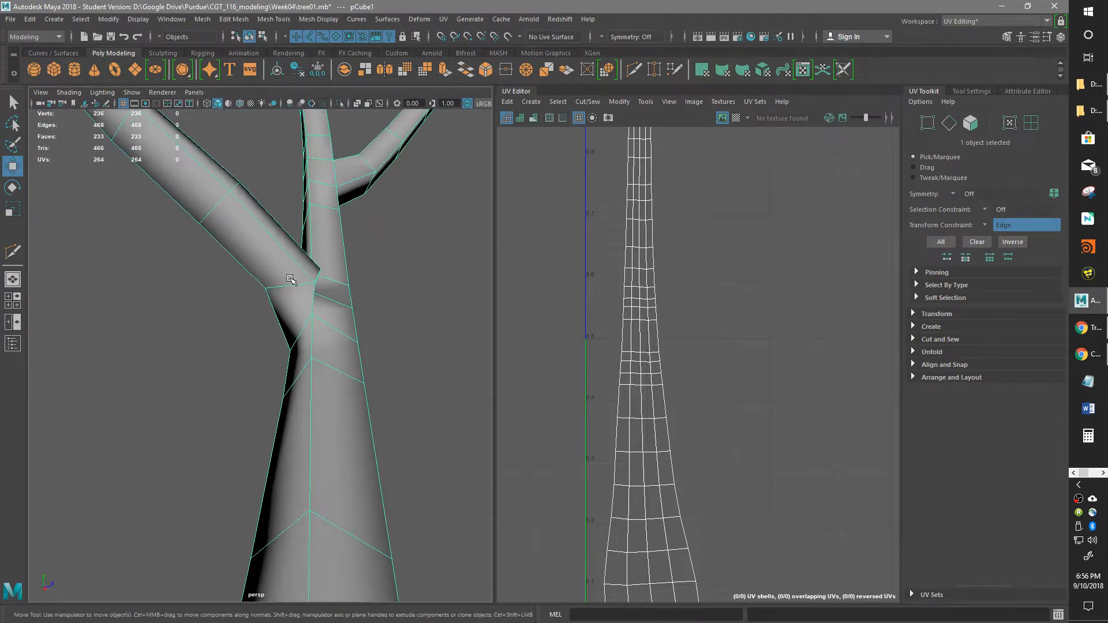
pyautogui.rightClick(291, 278)
pyautogui.moveTo(291, 278); pyautogui.dragTo(290, 247, button='right')
pyautogui.click(316, 296)
pyautogui.doubleClick(306, 289)
pyautogui.click(208, 21)
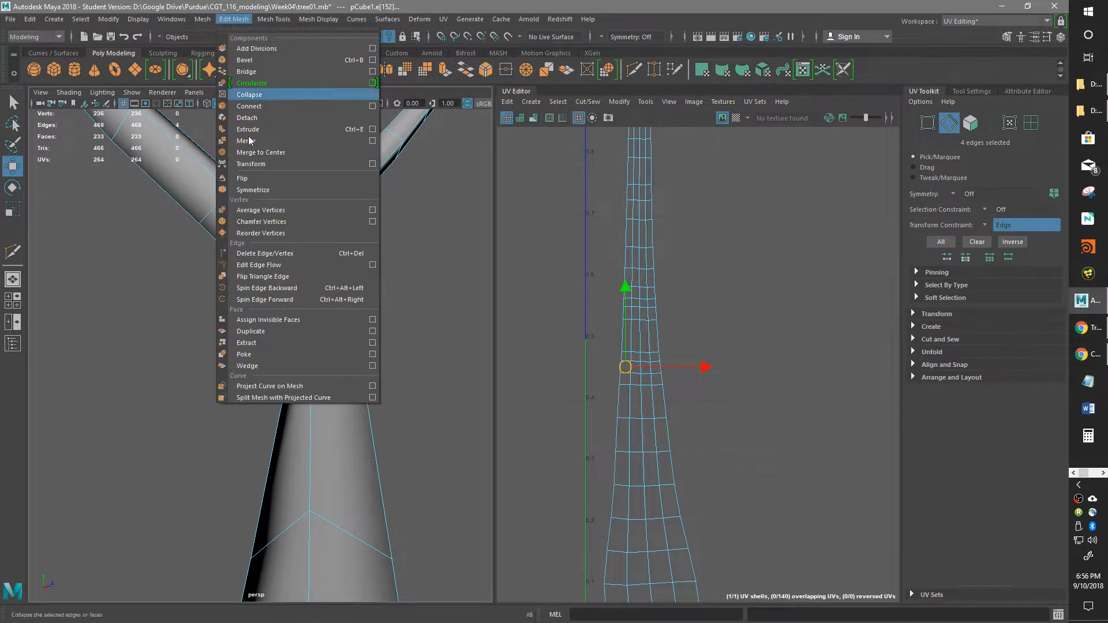
pyautogui.click(249, 211)
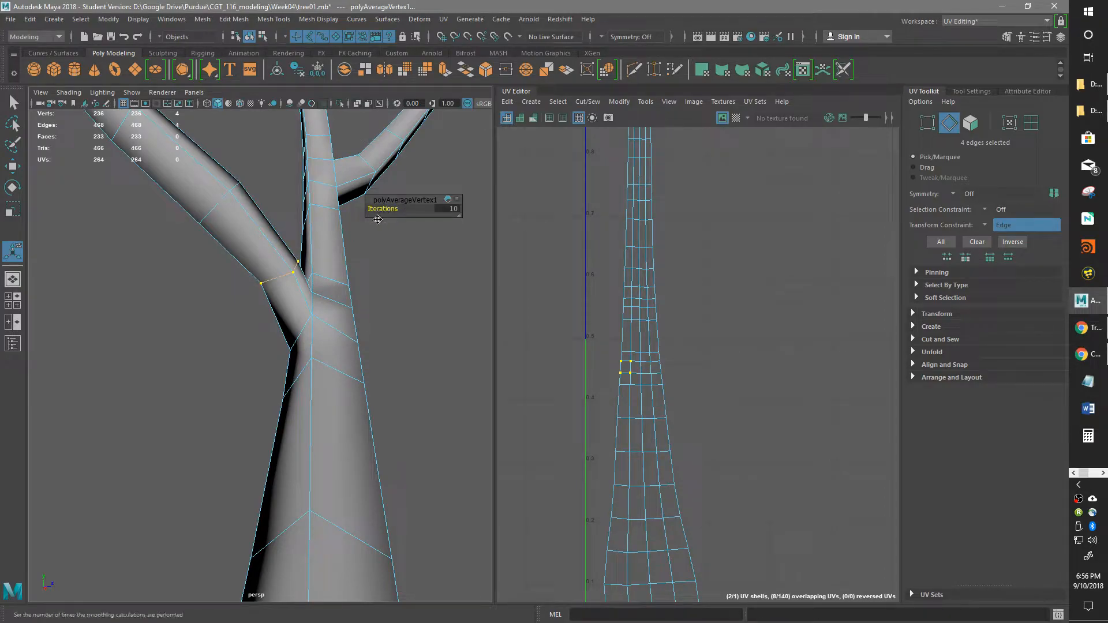
pyautogui.press('g')
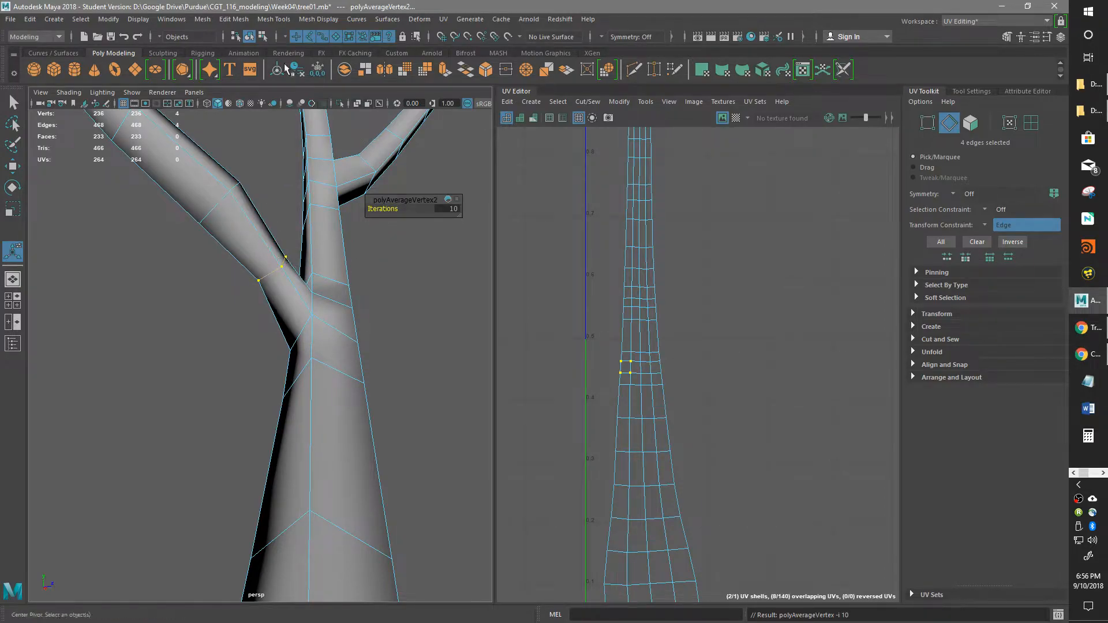
# - Apply Transform to the loop at the lower branch's base and adjust it slightly
pyautogui.click(234, 19)
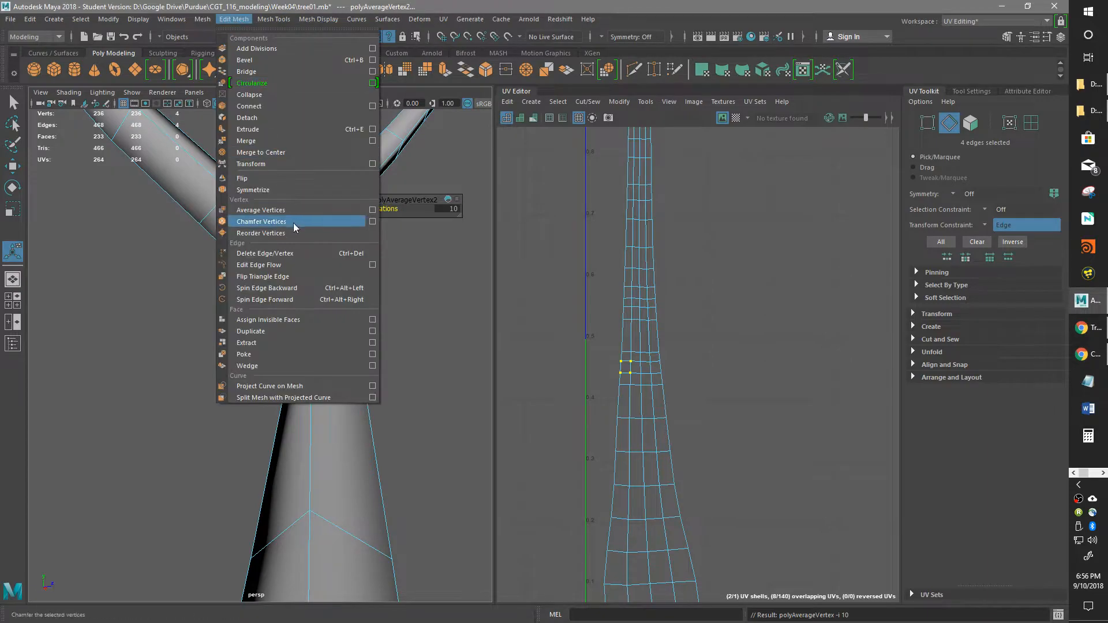
pyautogui.click(275, 163)
pyautogui.moveTo(233, 304)
pyautogui.mouseDown()
pyautogui.moveTo(214, 315)
pyautogui.moveTo(226, 312)
pyautogui.mouseUp()
# - Select the eight vertices of the two trunk loops around the lower fork and apply Transform to them
pyautogui.keyDown('alt'); pyautogui.moveTo(336, 272); pyautogui.dragTo(369, 335); pyautogui.keyUp('alt')
pyautogui.keyDown('shift'); pyautogui.moveTo(392, 388); pyautogui.dragTo(270, 279); pyautogui.keyUp('shift')
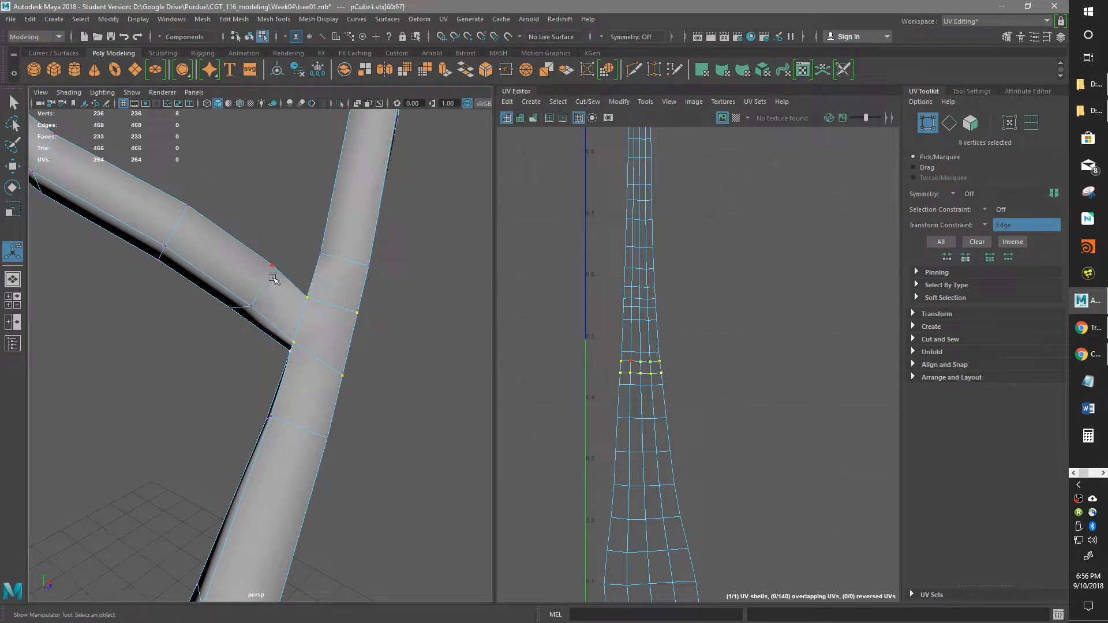
pyautogui.press('t')
# - Select the eight vertices of the two trunk loops around the upper fork and apply Transform to them
pyautogui.keyDown('alt'); pyautogui.moveTo(366, 330); pyautogui.dragTo(323, 256); pyautogui.keyUp('alt')
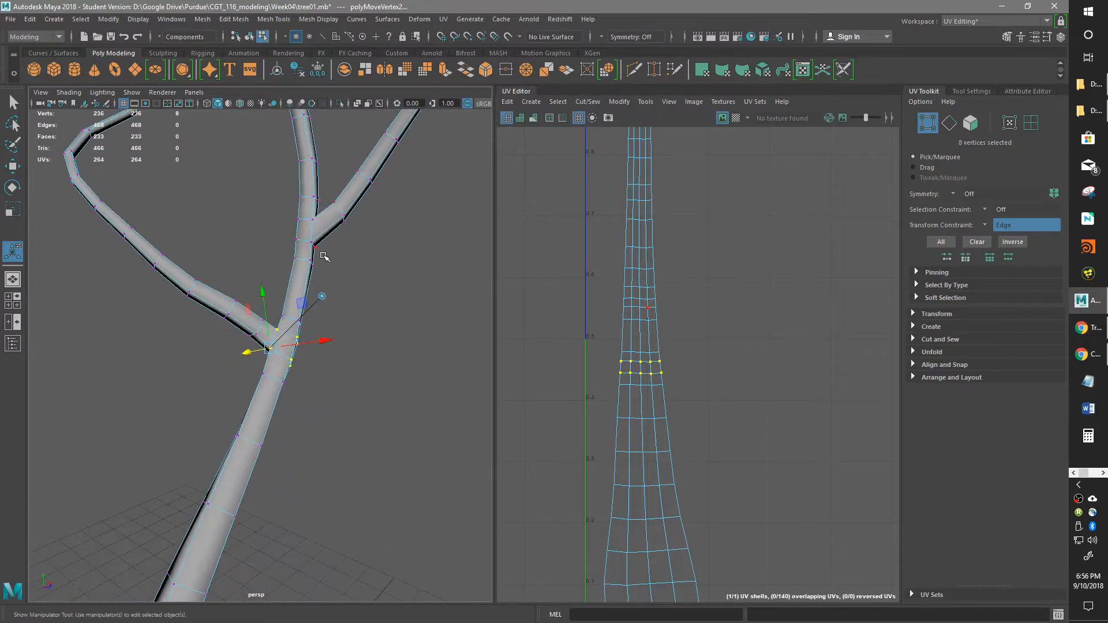
pyautogui.moveTo(277, 210); pyautogui.dragTo(276, 209)
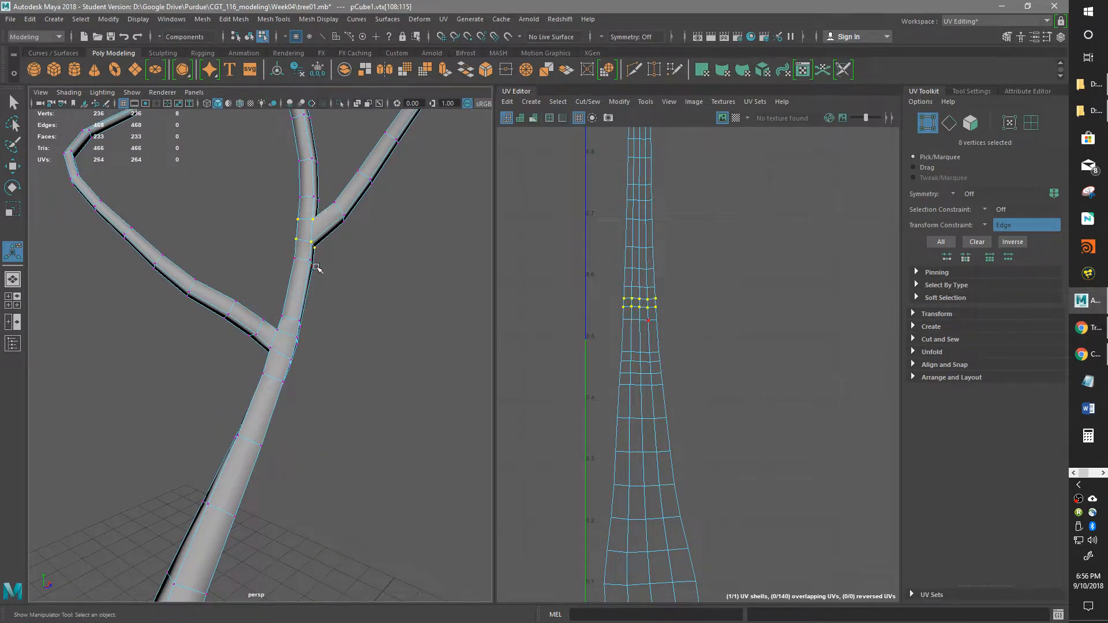
pyautogui.keyDown('alt'); pyautogui.moveTo(316, 265); pyautogui.dragTo(477, 267); pyautogui.keyUp('alt')
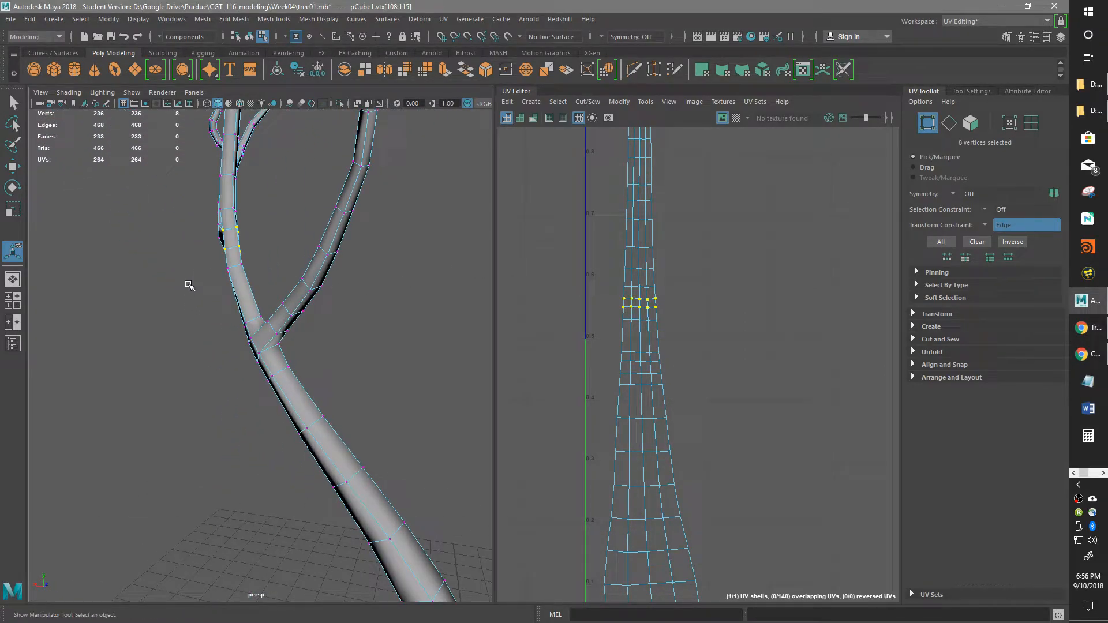
pyautogui.keyDown('alt'); pyautogui.moveTo(156, 286); pyautogui.dragTo(258, 277); pyautogui.keyUp('alt')
pyautogui.moveTo(264, 238); pyautogui.dragTo(265, 242)
pyautogui.keyDown('alt'); pyautogui.moveTo(335, 206); pyautogui.dragTo(242, 346); pyautogui.keyUp('alt')
pyautogui.keyDown('alt'); pyautogui.moveTo(243, 347); pyautogui.dragTo(258, 153, button='middle'); pyautogui.keyUp('alt')
pyautogui.press('w')
# - Switch to edge selection at the lower branch's base and set the transform constraint to Off
pyautogui.keyDown('alt'); pyautogui.moveTo(258, 153); pyautogui.dragTo(268, 286); pyautogui.keyUp('alt')
pyautogui.keyDown('alt'); pyautogui.moveTo(267, 287); pyautogui.dragTo(288, 285, button='middle'); pyautogui.keyUp('alt')
pyautogui.keyDown('alt'); pyautogui.moveTo(291, 300); pyautogui.dragTo(220, 333); pyautogui.keyUp('alt')
pyautogui.keyDown('alt'); pyautogui.moveTo(283, 331); pyautogui.dragTo(398, 295, button='right'); pyautogui.keyUp('alt')
pyautogui.keyDown('alt'); pyautogui.moveTo(399, 294); pyautogui.dragTo(318, 322, button='middle'); pyautogui.keyUp('alt')
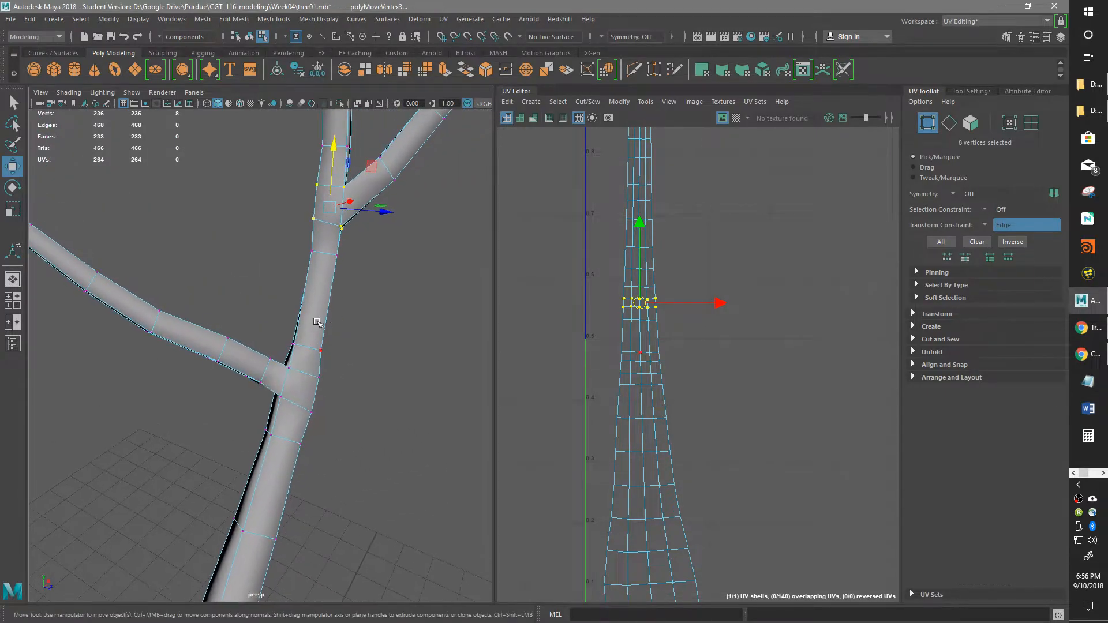
pyautogui.moveTo(312, 318)
pyautogui.mouseDown(button='right')
pyautogui.moveTo(323, 268)
pyautogui.moveTo(286, 285)
pyautogui.moveTo(249, 284)
pyautogui.moveTo(288, 248)
pyautogui.moveTo(325, 333)
pyautogui.mouseUp(button='right')
pyautogui.keyDown('alt'); pyautogui.moveTo(314, 346); pyautogui.dragTo(303, 374); pyautogui.keyUp('alt')
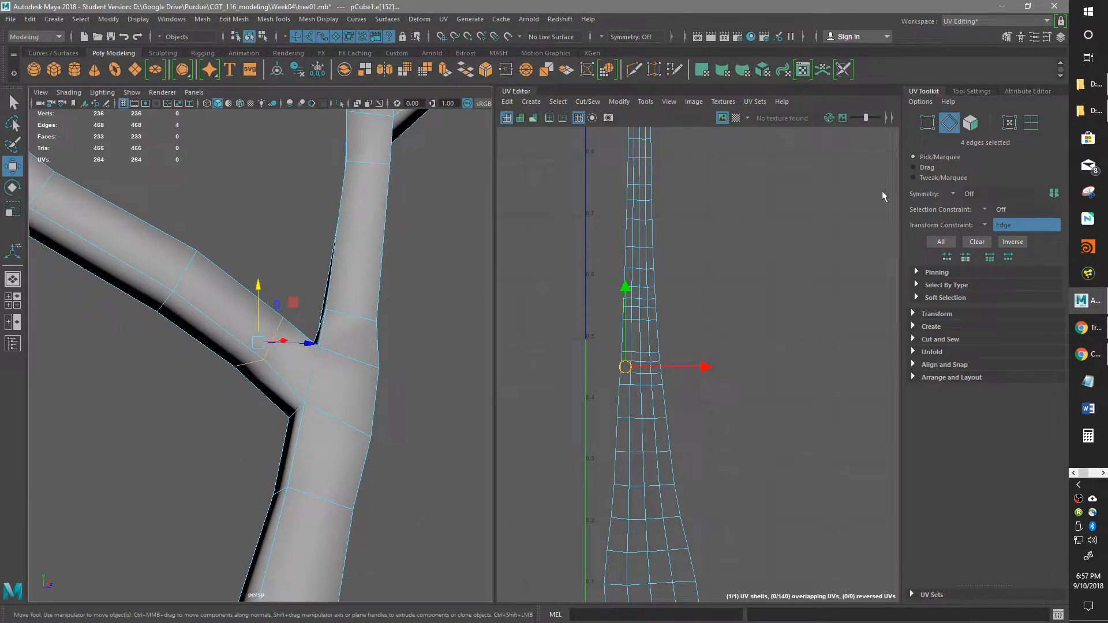
pyautogui.click(986, 225)
pyautogui.click(1004, 218)
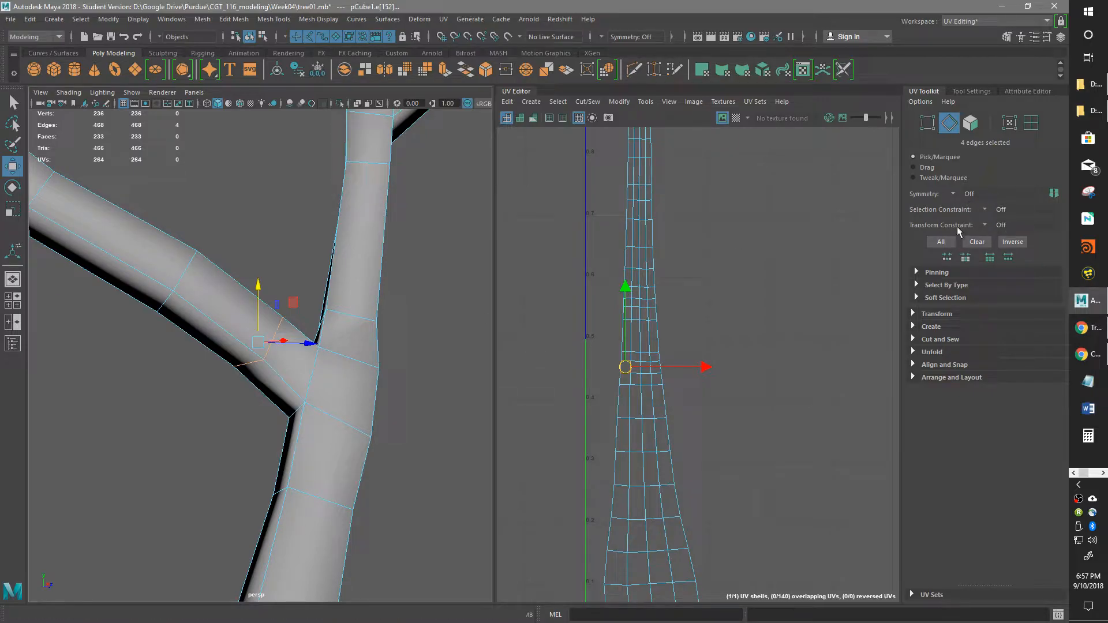
# - Select the ring of edges where the lower branch joins the trunk
pyautogui.click(288, 413)
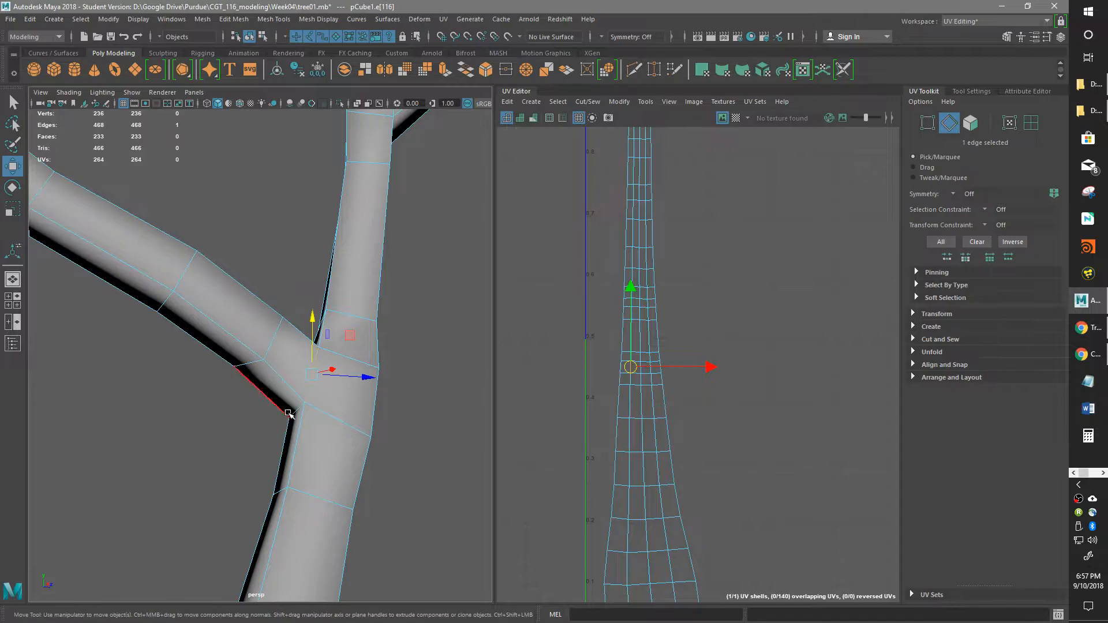
pyautogui.keyDown('shift'); pyautogui.click(293, 411); pyautogui.keyUp('shift')
pyautogui.hotkey('ctrl', 'z')
pyautogui.keyDown('shift'); pyautogui.click(294, 410); pyautogui.keyUp('shift')
pyautogui.moveTo(266, 413)
pyautogui.keyDown('alt'); pyautogui.mouseDown()
pyautogui.moveTo(408, 391)
pyautogui.moveTo(265, 413)
pyautogui.moveTo(242, 404)
pyautogui.moveTo(225, 321)
pyautogui.moveTo(256, 346)
pyautogui.moveTo(262, 314)
pyautogui.moveTo(216, 341)
pyautogui.moveTo(141, 344)
pyautogui.moveTo(335, 305)
pyautogui.moveTo(335, 396)
pyautogui.moveTo(281, 425)
pyautogui.mouseUp(); pyautogui.keyUp('alt')
pyautogui.click(278, 408)
pyautogui.keyDown('shift'); pyautogui.click(231, 383); pyautogui.keyUp('shift')
pyautogui.keyDown('shift'); pyautogui.click(223, 317); pyautogui.keyUp('shift')
pyautogui.keyDown('shift'); pyautogui.click(233, 437); pyautogui.keyUp('shift')
# - Add the ring of edges where the upper branch joins the trunk to the selection
pyautogui.scroll(5, 247, 477)
pyautogui.keyDown('alt'); pyautogui.moveTo(247, 477); pyautogui.dragTo(183, 551); pyautogui.keyUp('alt')
pyautogui.keyDown('shift'); pyautogui.click(129, 490); pyautogui.keyUp('shift')
pyautogui.keyDown('shift'); pyautogui.click(173, 535); pyautogui.keyUp('shift')
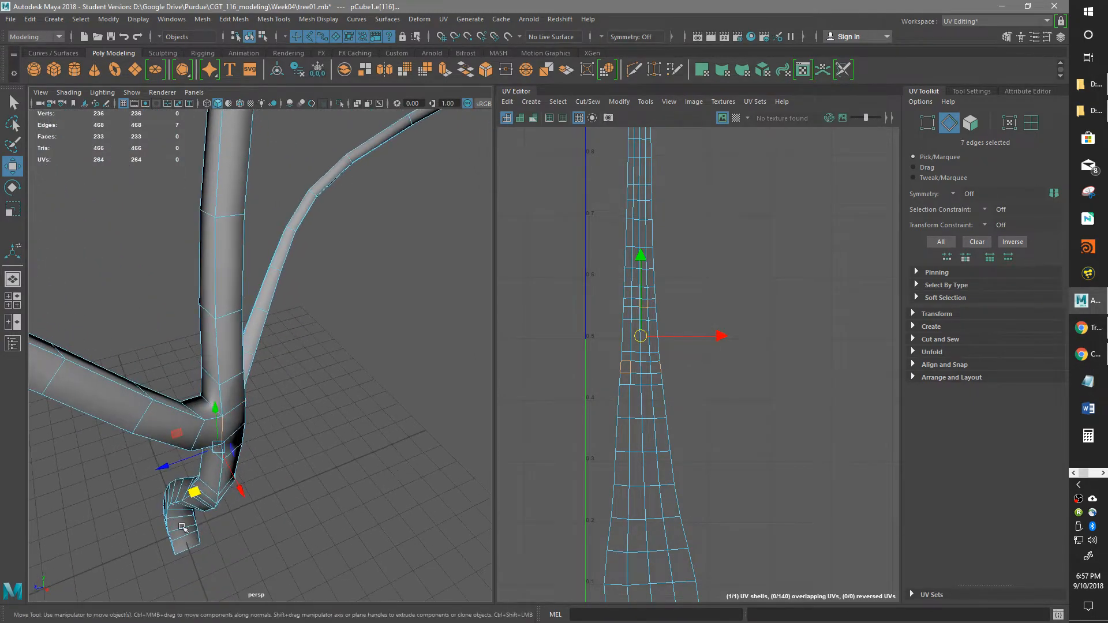
pyautogui.keyDown('shift'); pyautogui.click(207, 399); pyautogui.keyUp('shift')
# - Add the ring of edges where the small twig joins the upper branch to the selection
pyautogui.keyDown('alt'); pyautogui.moveTo(207, 399); pyautogui.dragTo(258, 524); pyautogui.keyUp('alt')
pyautogui.keyDown('alt'); pyautogui.moveTo(258, 524); pyautogui.dragTo(259, 320, button='middle'); pyautogui.keyUp('alt')
pyautogui.keyDown('alt'); pyautogui.moveTo(260, 319); pyautogui.dragTo(292, 371); pyautogui.keyUp('alt')
pyautogui.keyDown('alt'); pyautogui.moveTo(292, 371); pyautogui.dragTo(187, 406, button='right'); pyautogui.keyUp('alt')
pyautogui.keyDown('alt'); pyautogui.moveTo(317, 337); pyautogui.dragTo(298, 514); pyautogui.keyUp('alt')
pyautogui.keyDown('alt'); pyautogui.moveTo(210, 277); pyautogui.dragTo(193, 339); pyautogui.keyUp('alt')
pyautogui.keyDown('alt'); pyautogui.moveTo(193, 339); pyautogui.dragTo(312, 341, button='right'); pyautogui.keyUp('alt')
pyautogui.keyDown('alt'); pyautogui.moveTo(156, 382); pyautogui.dragTo(127, 265); pyautogui.keyUp('alt')
pyautogui.keyDown('shift'); pyautogui.click(134, 368); pyautogui.keyUp('shift')
pyautogui.keyDown('shift'); pyautogui.click(353, 335); pyautogui.keyUp('shift')
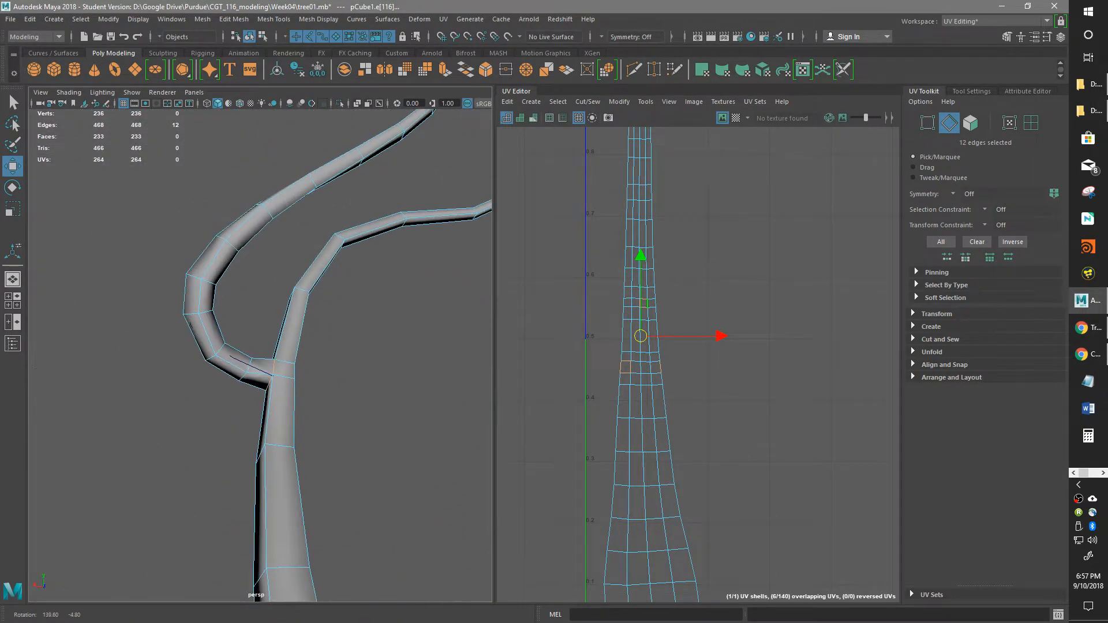
# - Extend the edge selection with one lengthwise line of edges along the lower branch up to its tip
pyautogui.scroll(-4, 181, 269)
pyautogui.keyDown('alt'); pyautogui.moveTo(221, 300); pyautogui.dragTo(112, 319); pyautogui.keyUp('alt')
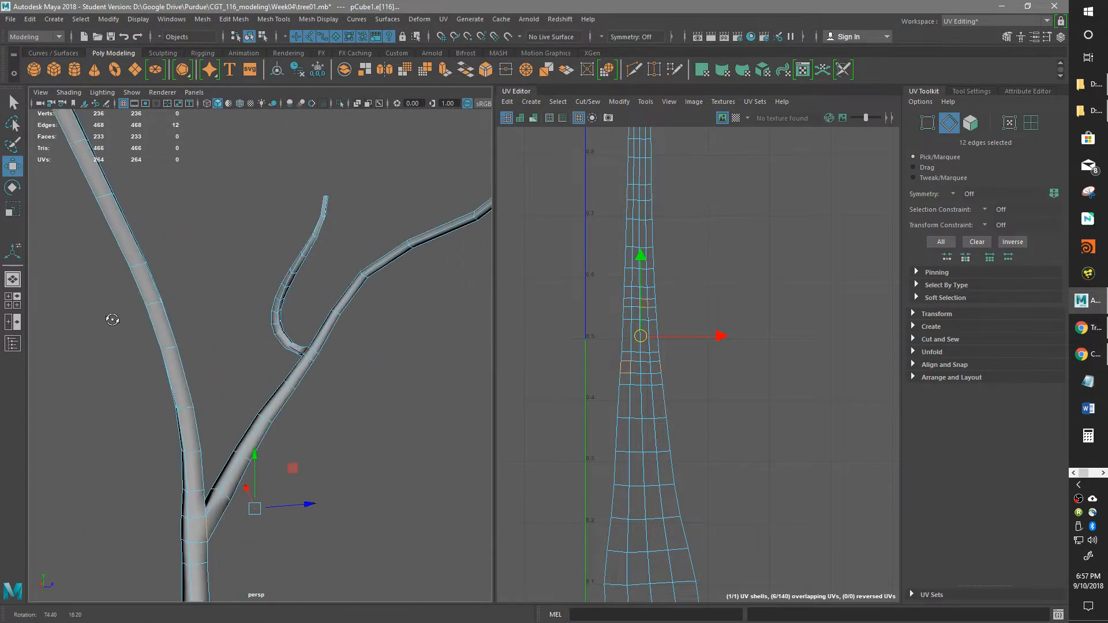
pyautogui.scroll(-4, 220, 310)
pyautogui.keyDown('alt'); pyautogui.moveTo(215, 358); pyautogui.dragTo(199, 240, button='middle'); pyautogui.keyUp('alt')
pyautogui.scroll(6, 198, 338)
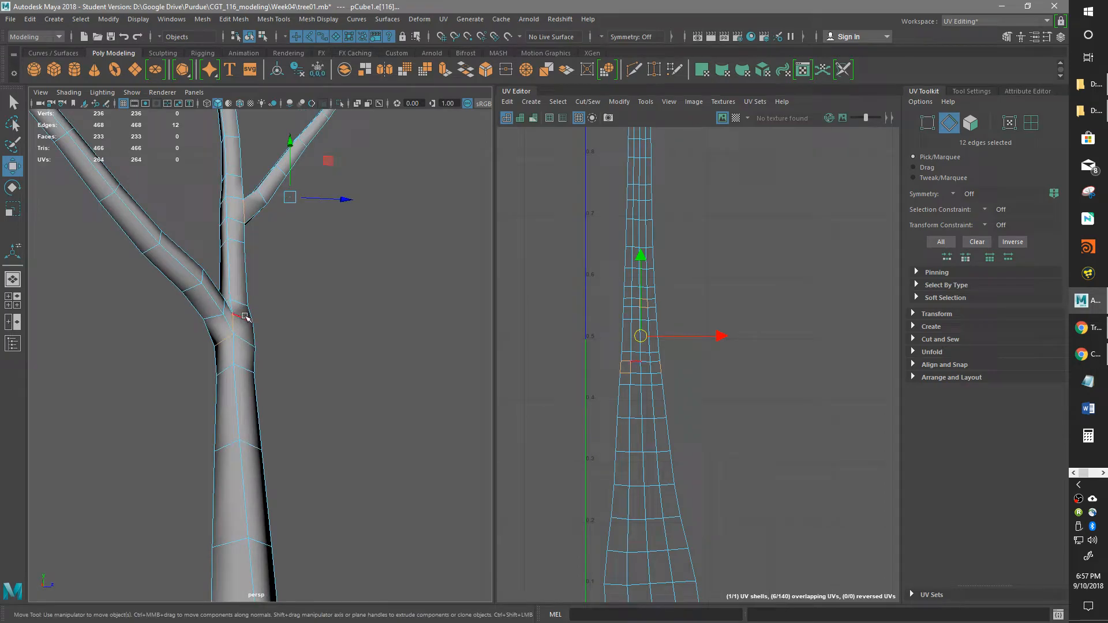
pyautogui.keyDown('alt'); pyautogui.moveTo(242, 317); pyautogui.dragTo(326, 367, button='middle'); pyautogui.keyUp('alt')
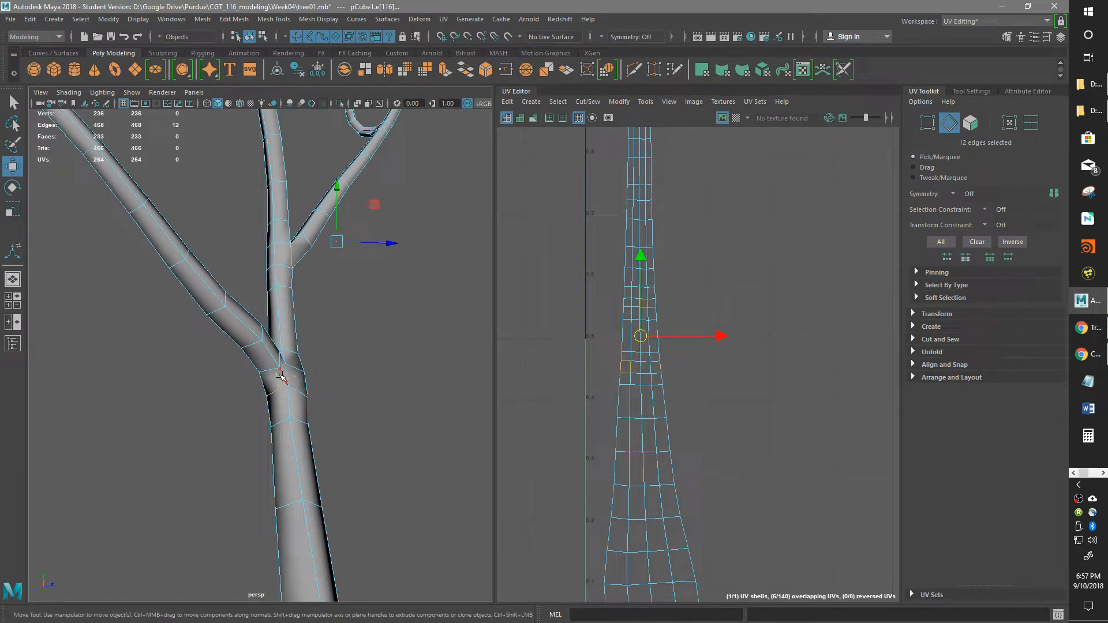
pyautogui.keyDown('alt'); pyautogui.moveTo(305, 382); pyautogui.dragTo(235, 489); pyautogui.keyUp('alt')
pyautogui.keyDown('alt'); pyautogui.moveTo(289, 465); pyautogui.dragTo(225, 464); pyautogui.keyUp('alt')
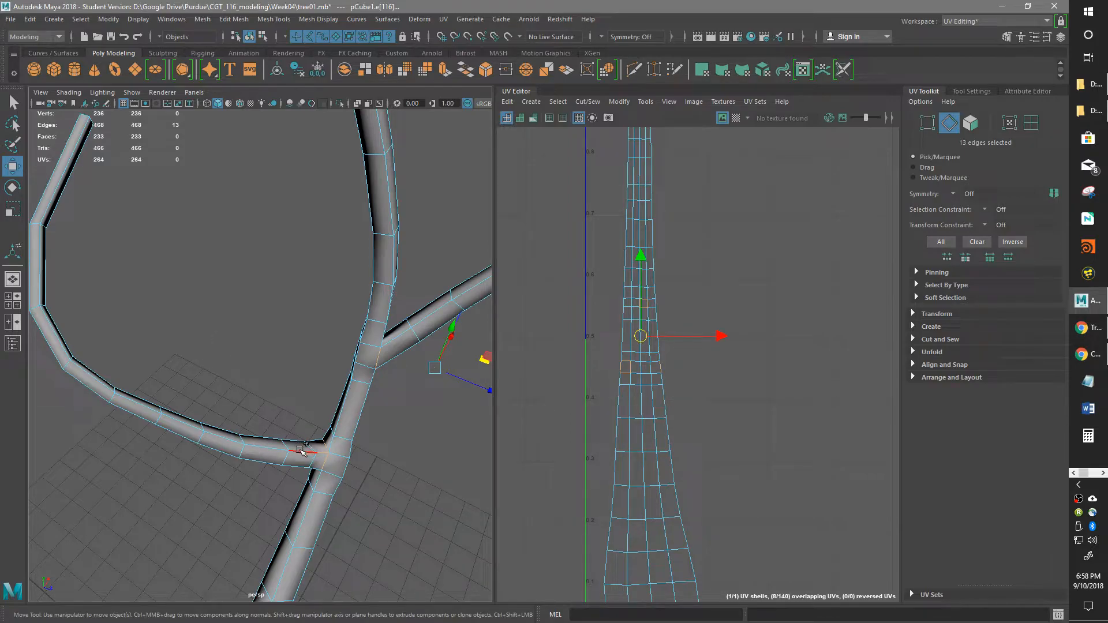
pyautogui.keyDown('shift'); pyautogui.doubleClick(300, 451); pyautogui.keyUp('shift')
pyautogui.keyDown('alt'); pyautogui.moveTo(284, 400); pyautogui.dragTo(272, 453, button='middle'); pyautogui.keyUp('alt')
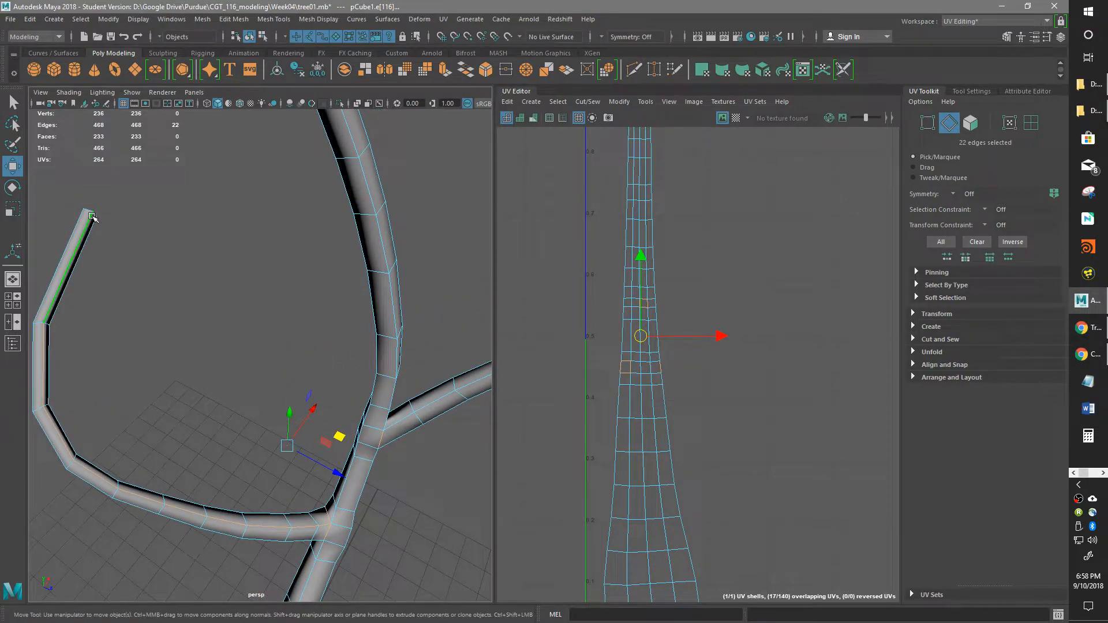
# - Add three of the four edges around the lower branch's end cap to the selection
pyautogui.keyDown('alt'); pyautogui.moveTo(114, 302); pyautogui.dragTo(164, 342); pyautogui.keyUp('alt')
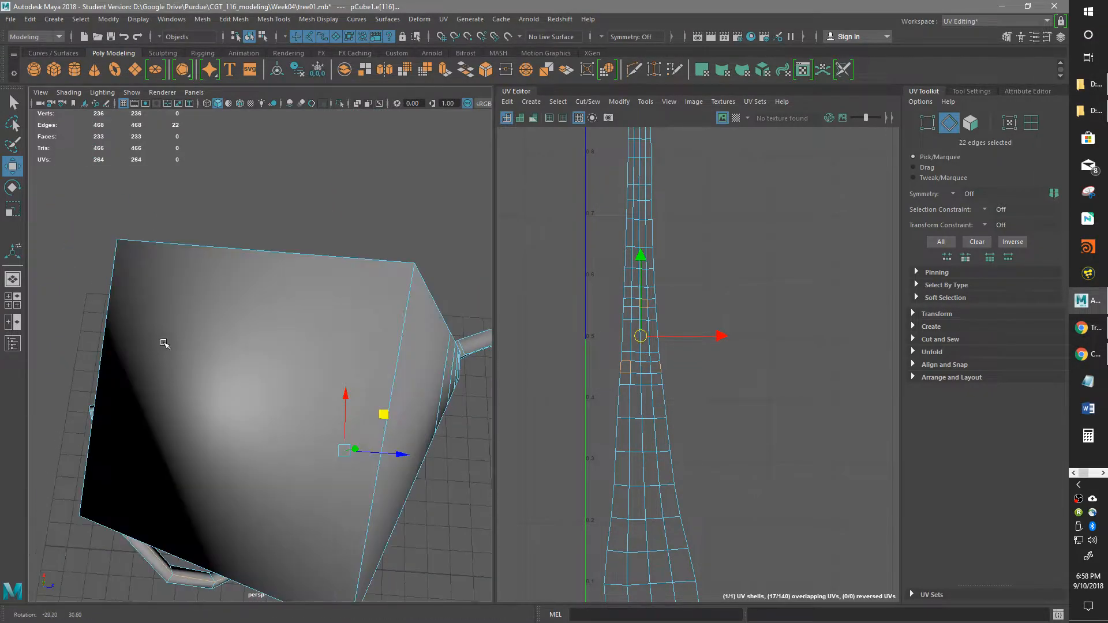
pyautogui.keyDown('alt'); pyautogui.moveTo(163, 341); pyautogui.dragTo(287, 325, button='middle'); pyautogui.keyUp('alt')
pyautogui.keyDown('alt'); pyautogui.moveTo(287, 325); pyautogui.dragTo(398, 368, button='right'); pyautogui.keyUp('alt')
pyautogui.keyDown('shift'); pyautogui.click(398, 375); pyautogui.keyUp('shift')
pyautogui.keyDown('shift'); pyautogui.click(385, 364); pyautogui.keyUp('shift')
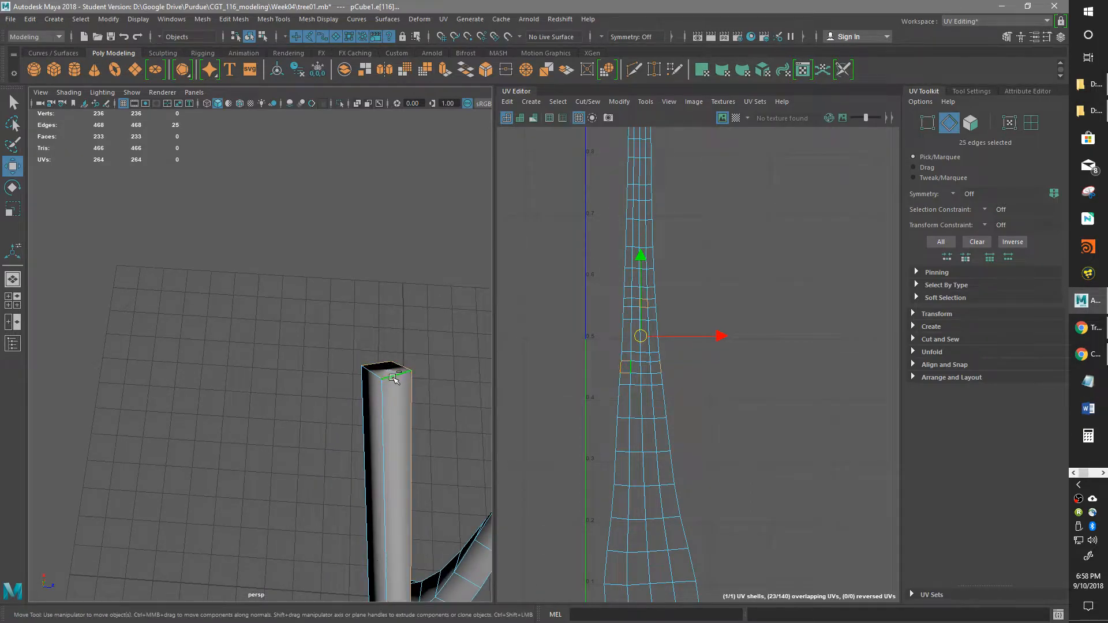
pyautogui.keyDown('alt'); pyautogui.moveTo(434, 425); pyautogui.dragTo(270, 509); pyautogui.keyUp('alt')
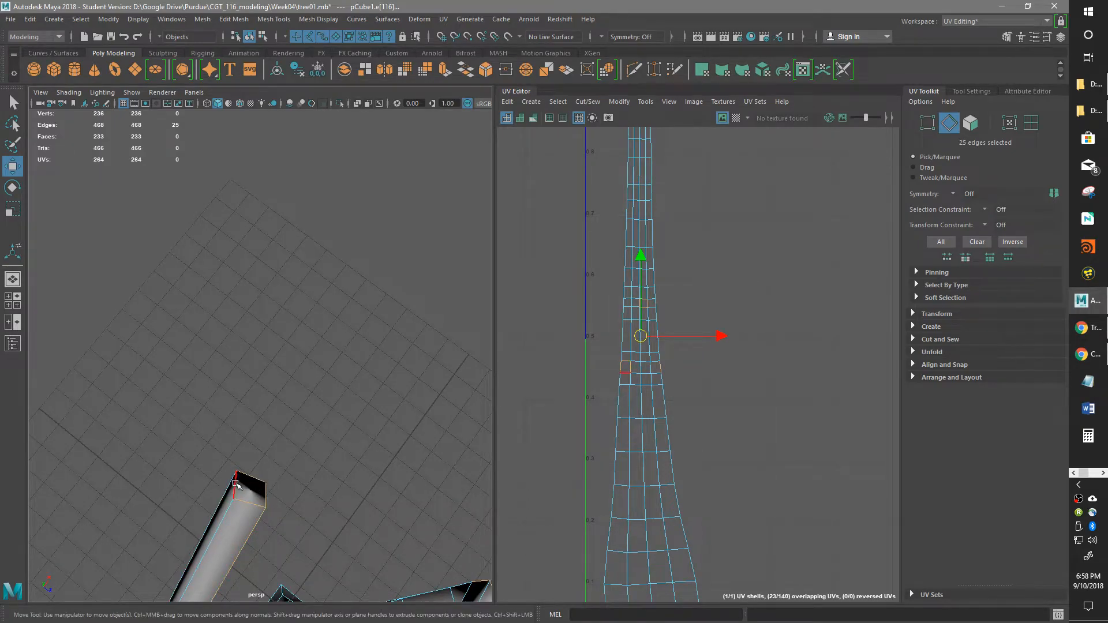
# - Add one lengthwise line of edges along the upper branch and three edges around its end cap to the selection
pyautogui.keyDown('alt'); pyautogui.moveTo(267, 494); pyautogui.dragTo(266, 492); pyautogui.keyUp('alt')
pyautogui.scroll(5, 278, 489)
pyautogui.scroll(-8, 311, 421)
pyautogui.scroll(3, 173, 439)
pyautogui.keyDown('alt'); pyautogui.moveTo(193, 421); pyautogui.dragTo(235, 394); pyautogui.keyUp('alt')
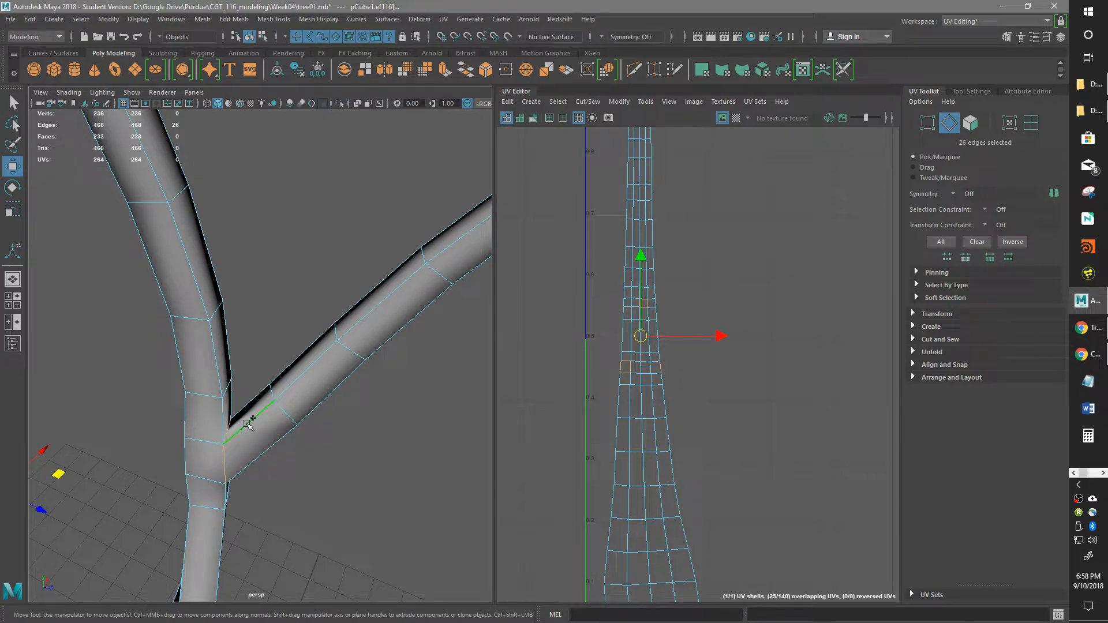
pyautogui.scroll(-5, 248, 425)
pyautogui.keyDown('alt'); pyautogui.moveTo(364, 309); pyautogui.dragTo(283, 374); pyautogui.keyUp('alt')
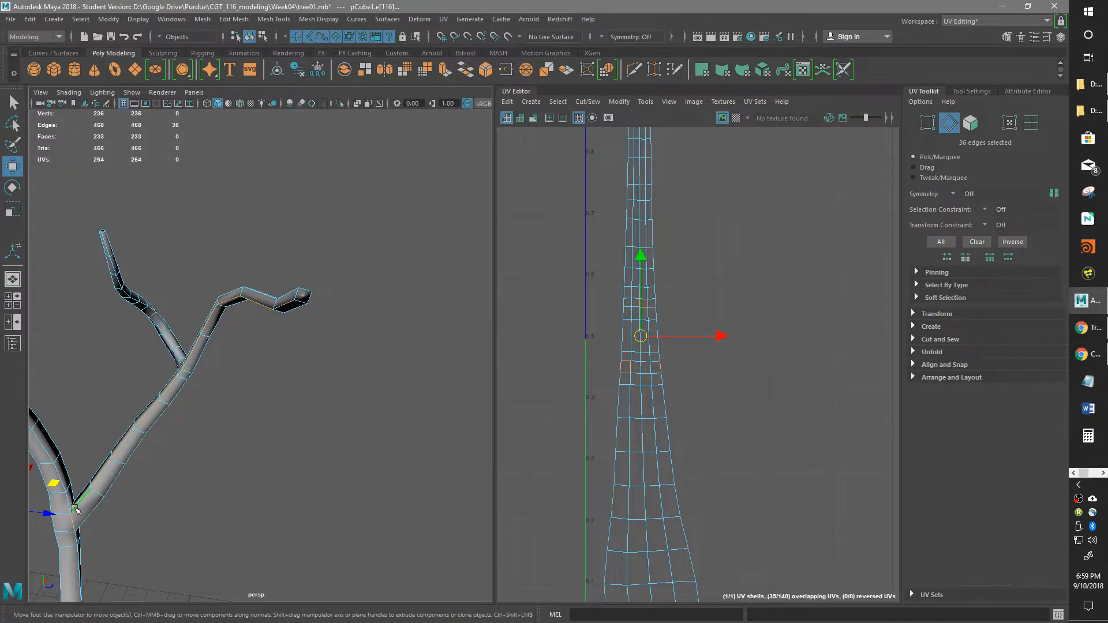
pyautogui.scroll(10, 345, 297)
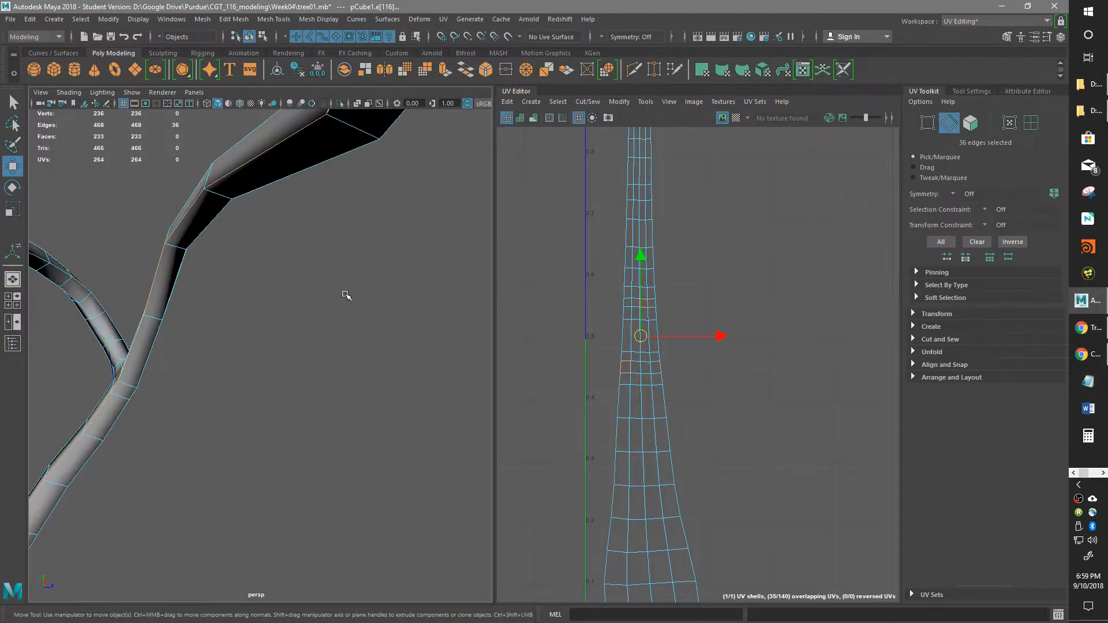
pyautogui.scroll(-5, 301, 359)
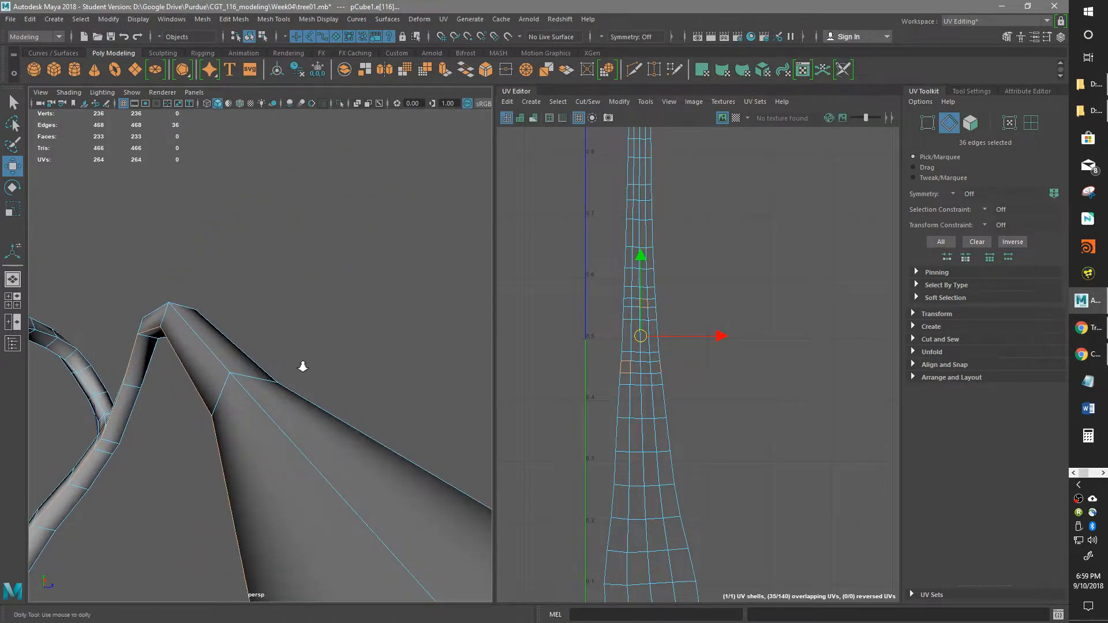
pyautogui.keyDown('shift'); pyautogui.click(280, 411); pyautogui.keyUp('shift')
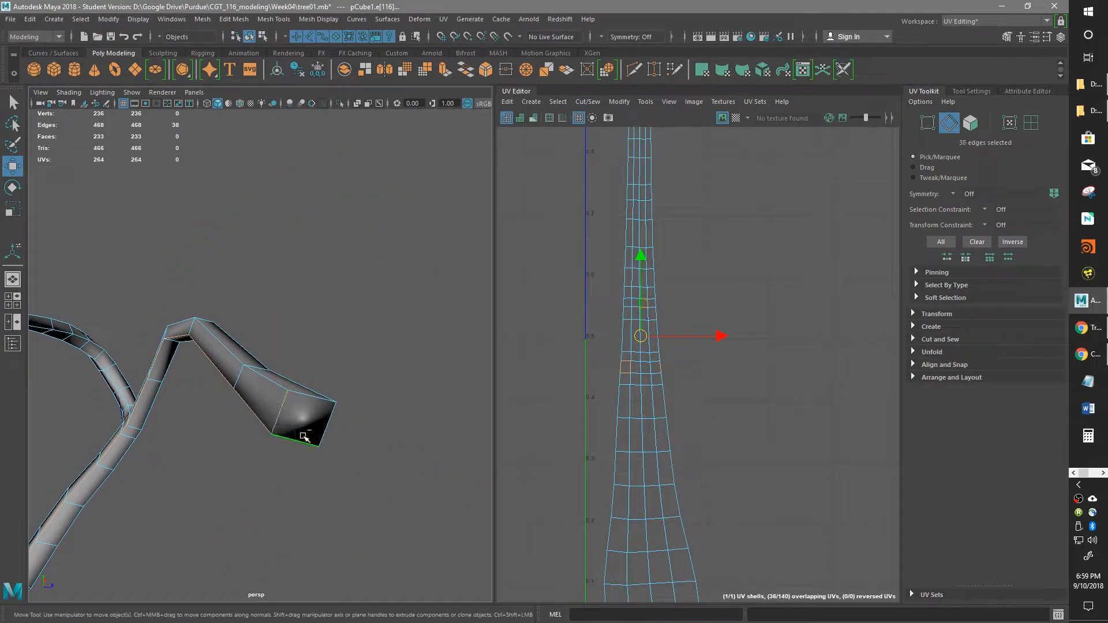
pyautogui.keyDown('alt'); pyautogui.moveTo(202, 423); pyautogui.dragTo(329, 310); pyautogui.keyUp('alt')
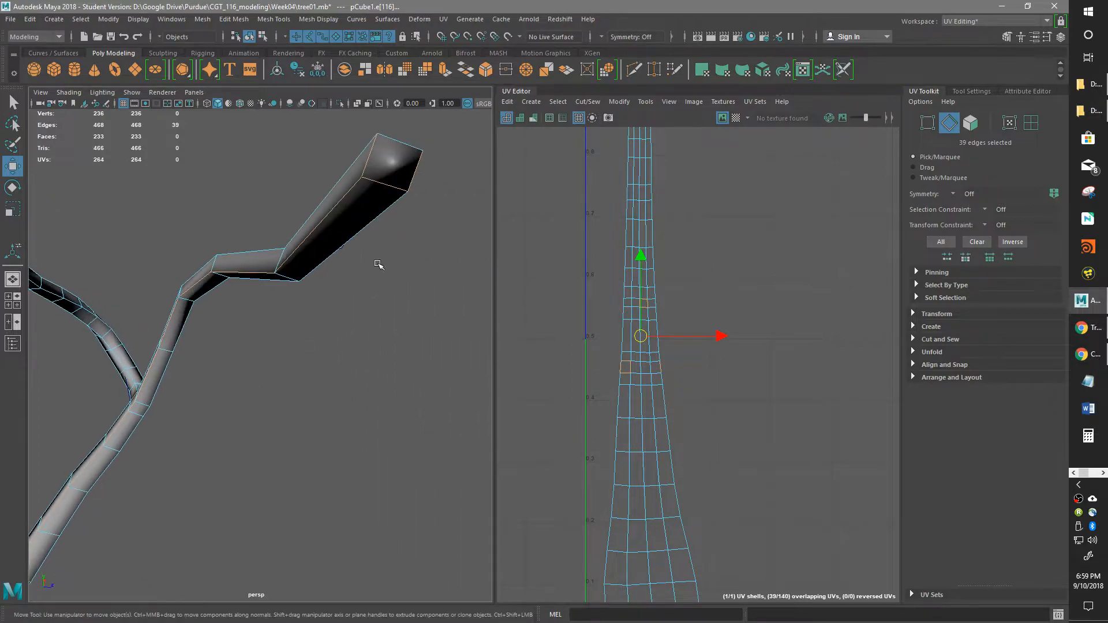
# - Add one lengthwise line of edges along the small twig and three edges around its end cap to the selection
pyautogui.keyDown('alt'); pyautogui.moveTo(107, 304); pyautogui.dragTo(206, 289); pyautogui.keyUp('alt')
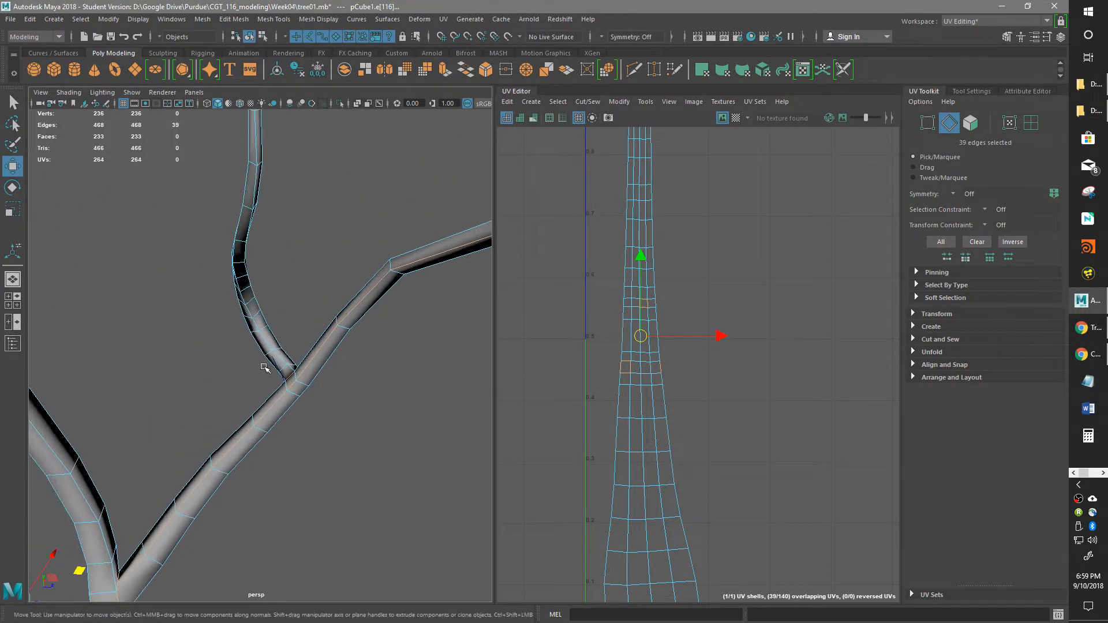
pyautogui.scroll(4, 366, 354)
pyautogui.keyDown('alt'); pyautogui.moveTo(338, 296); pyautogui.dragTo(314, 289); pyautogui.keyUp('alt')
pyautogui.keyDown('alt'); pyautogui.moveTo(322, 297); pyautogui.dragTo(310, 295, button='right'); pyautogui.keyUp('alt')
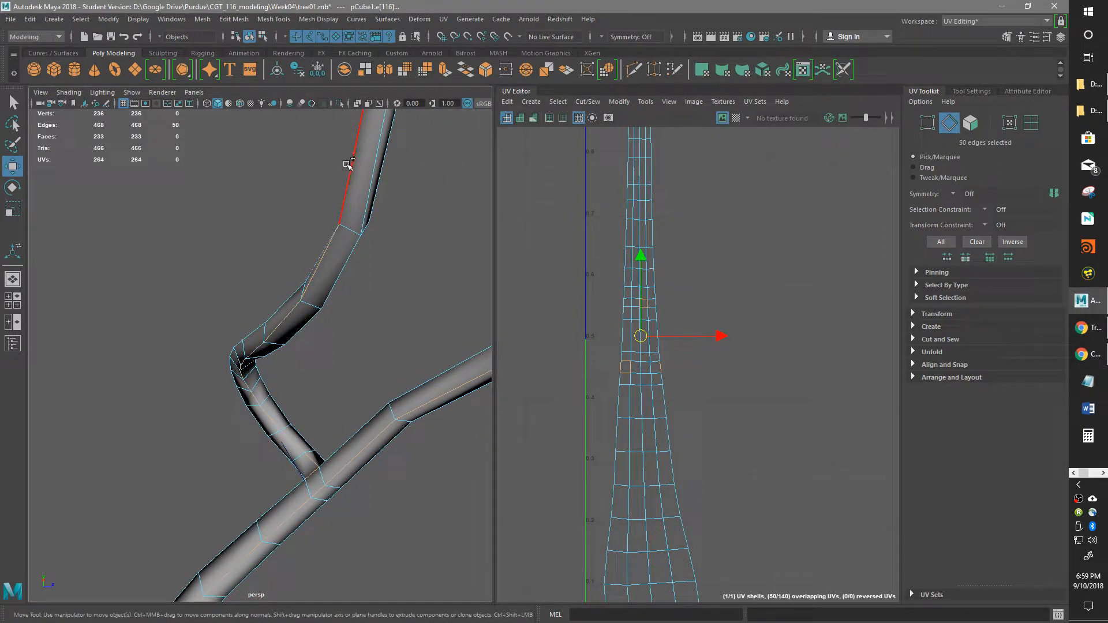
pyautogui.keyDown('alt'); pyautogui.moveTo(337, 244); pyautogui.dragTo(347, 254); pyautogui.keyUp('alt')
pyautogui.keyDown('shift'); pyautogui.click(356, 200); pyautogui.keyUp('shift')
pyautogui.keyDown('shift'); pyautogui.click(368, 200); pyautogui.keyUp('shift')
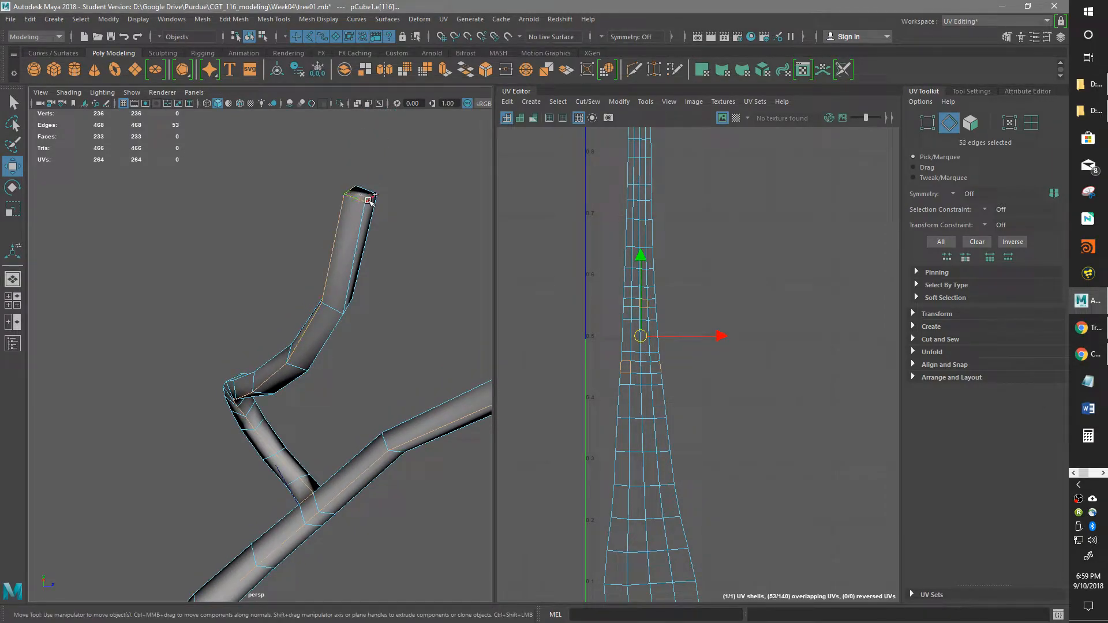
pyautogui.keyDown('shift'); pyautogui.click(369, 198); pyautogui.keyUp('shift')
# - Cut the UVs along all the selected branch seam edges
pyautogui.keyDown('alt'); pyautogui.moveTo(404, 272); pyautogui.dragTo(224, 385); pyautogui.keyUp('alt')
pyautogui.keyDown('alt'); pyautogui.moveTo(224, 385); pyautogui.dragTo(161, 408, button='right'); pyautogui.keyUp('alt')
pyautogui.keyDown('alt'); pyautogui.moveTo(162, 408); pyautogui.dragTo(254, 374); pyautogui.keyUp('alt')
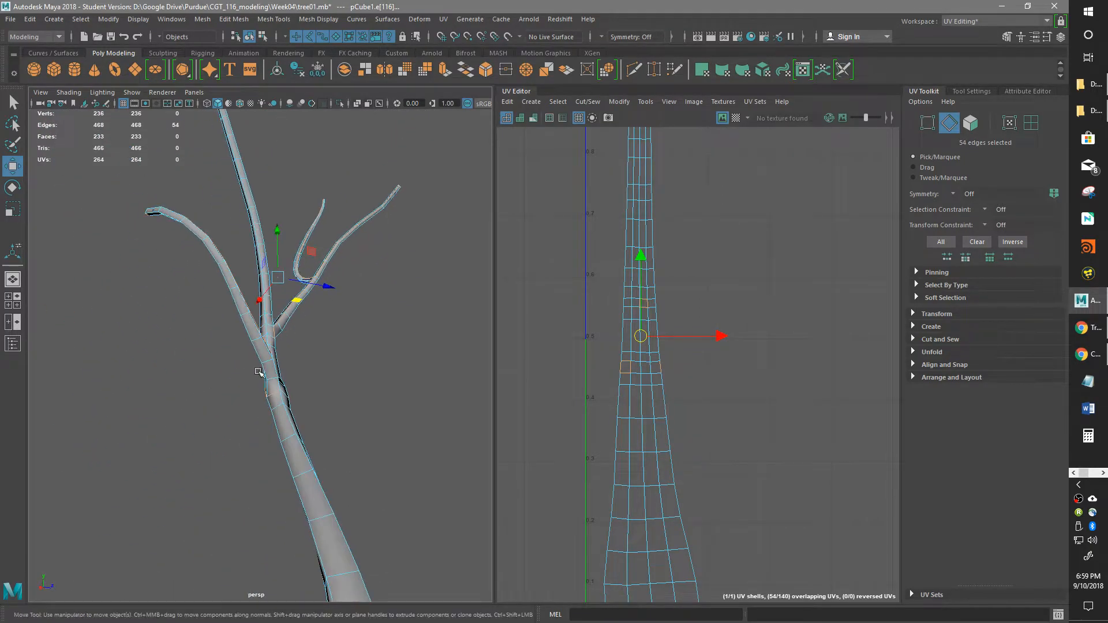
pyautogui.keyDown('alt'); pyautogui.moveTo(221, 333); pyautogui.dragTo(226, 394); pyautogui.keyUp('alt')
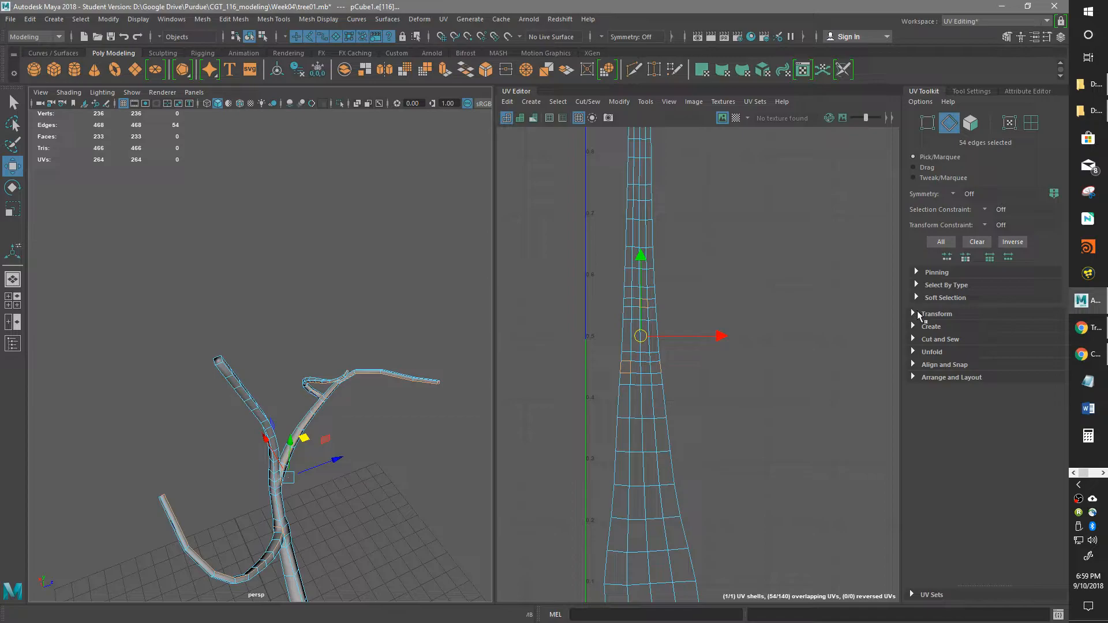
pyautogui.click(912, 340)
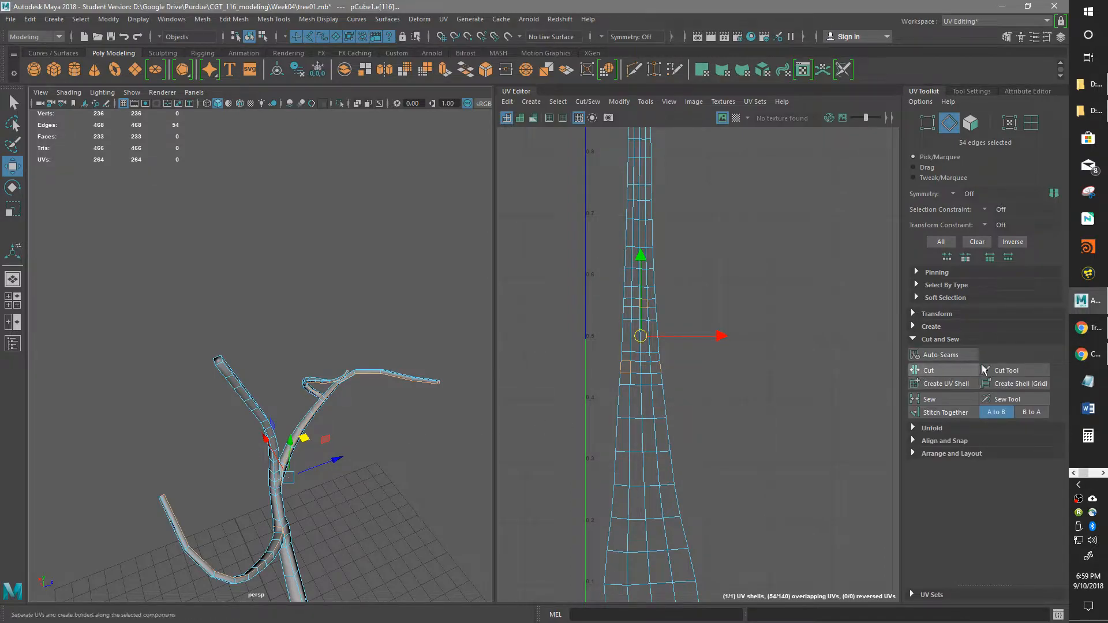
pyautogui.click(941, 371)
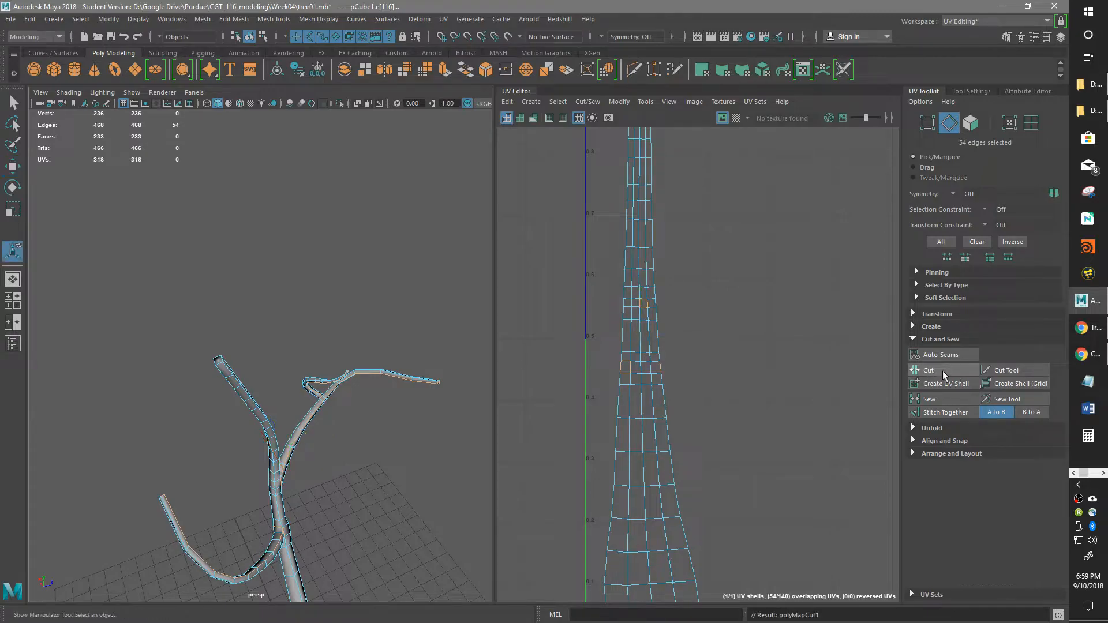
# - Switch to face selection in the UV layout and select the whole trunk shell
pyautogui.keyDown('alt'); pyautogui.moveTo(671, 428); pyautogui.dragTo(605, 363, button='middle'); pyautogui.keyUp('alt')
pyautogui.keyDown('alt'); pyautogui.moveTo(271, 439); pyautogui.dragTo(285, 469); pyautogui.keyUp('alt')
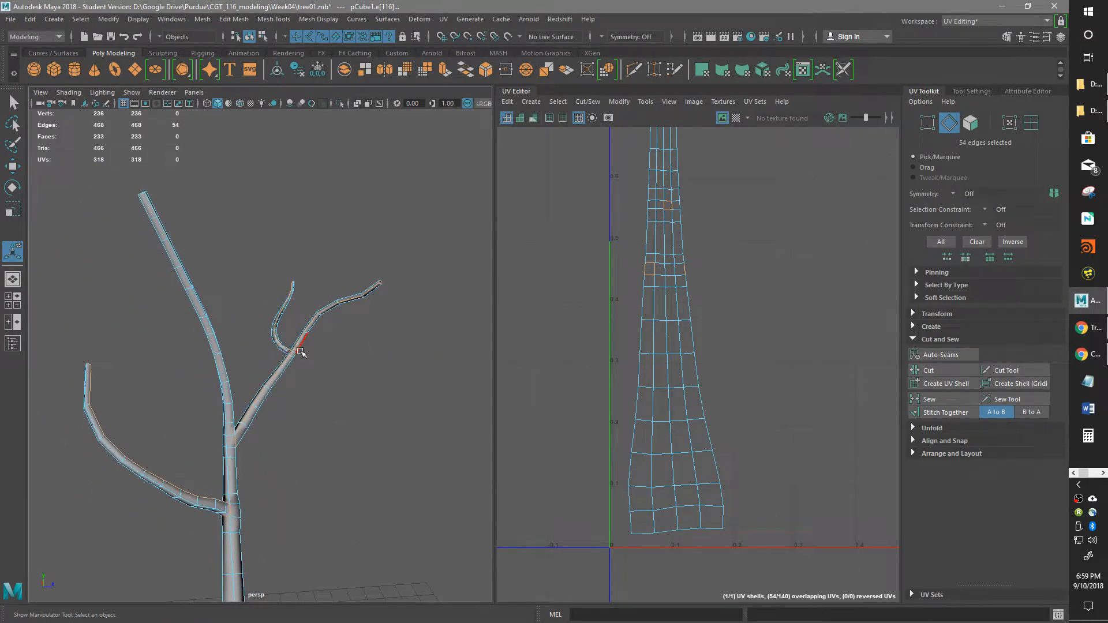
pyautogui.moveTo(666, 452); pyautogui.dragTo(671, 487, button='right')
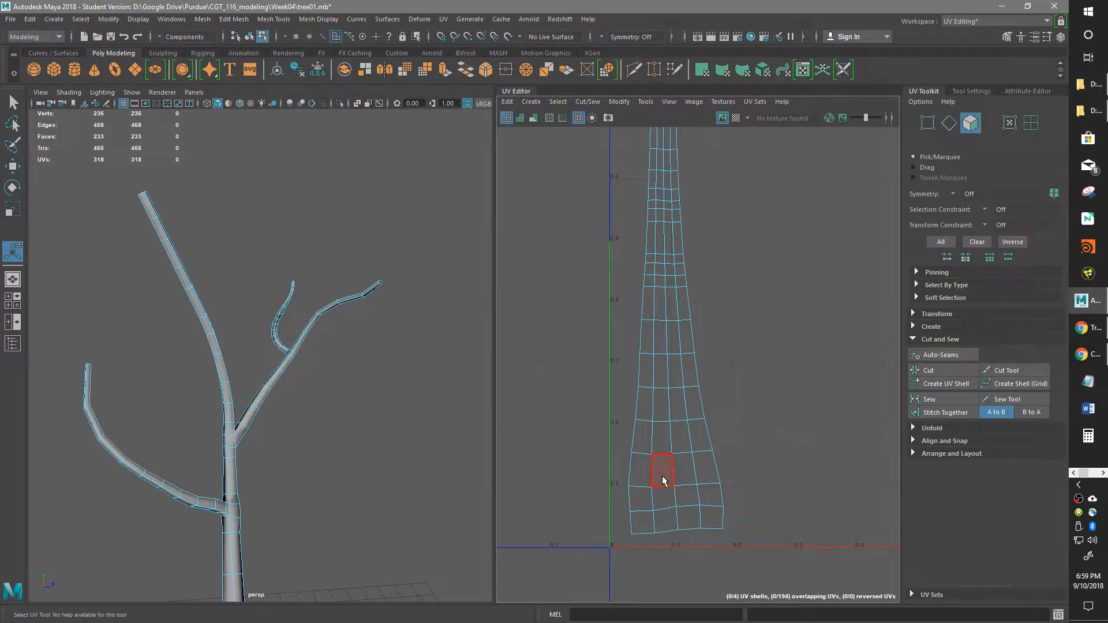
pyautogui.doubleClick(663, 479)
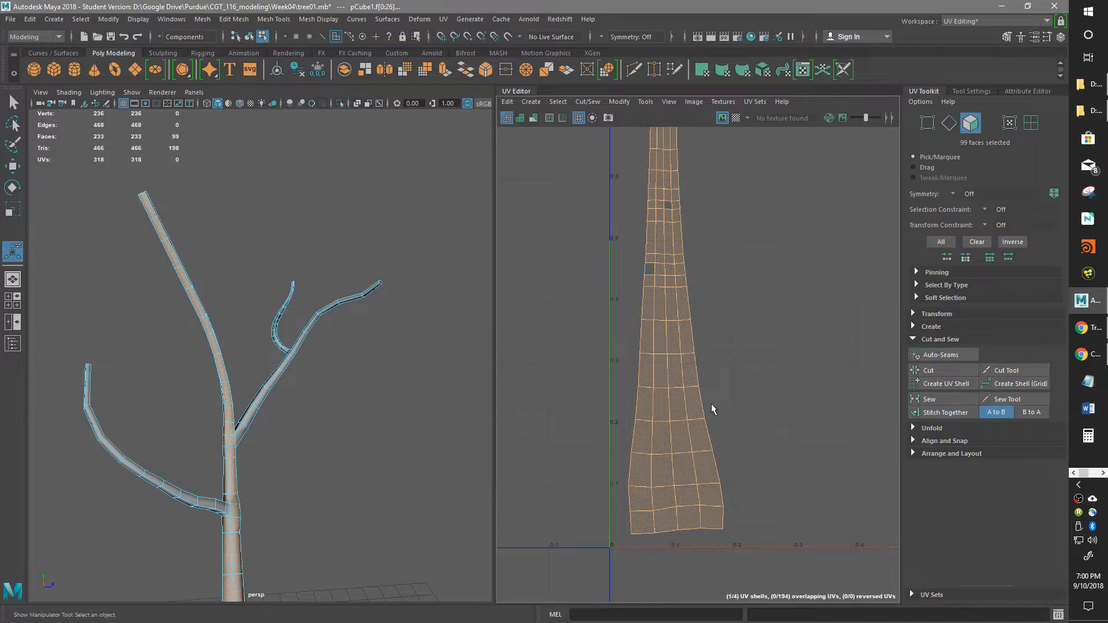
# - Examine the tree from several sides to see which parts the selected trunk shell covers
pyautogui.scroll(-3, 723, 379)
pyautogui.keyDown('alt'); pyautogui.moveTo(306, 395); pyautogui.dragTo(345, 399); pyautogui.keyUp('alt')
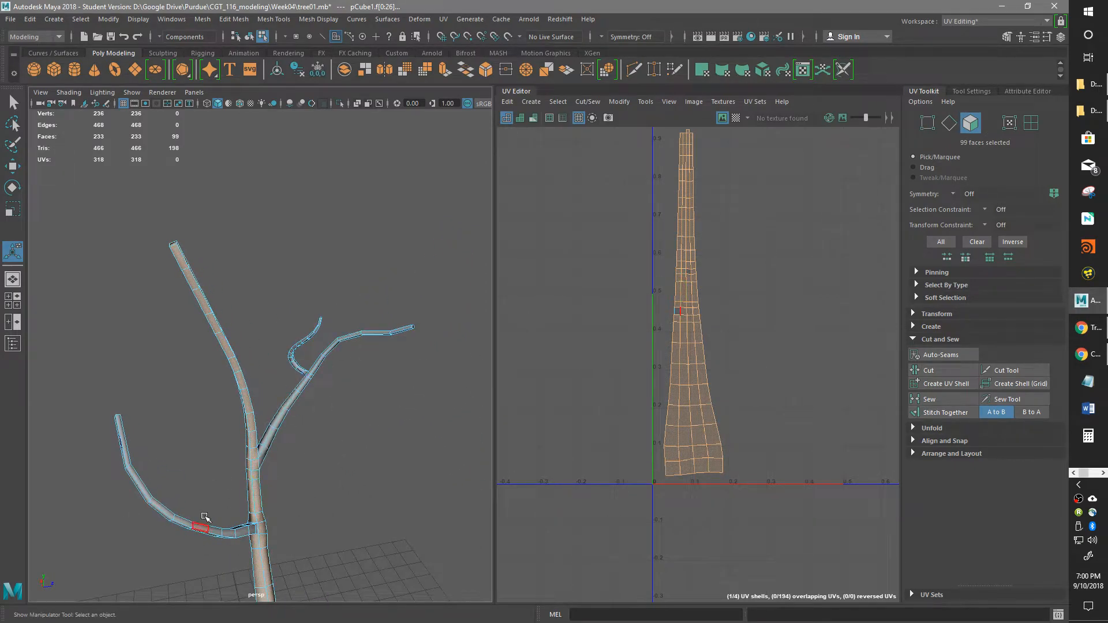
pyautogui.scroll(5, 369, 457)
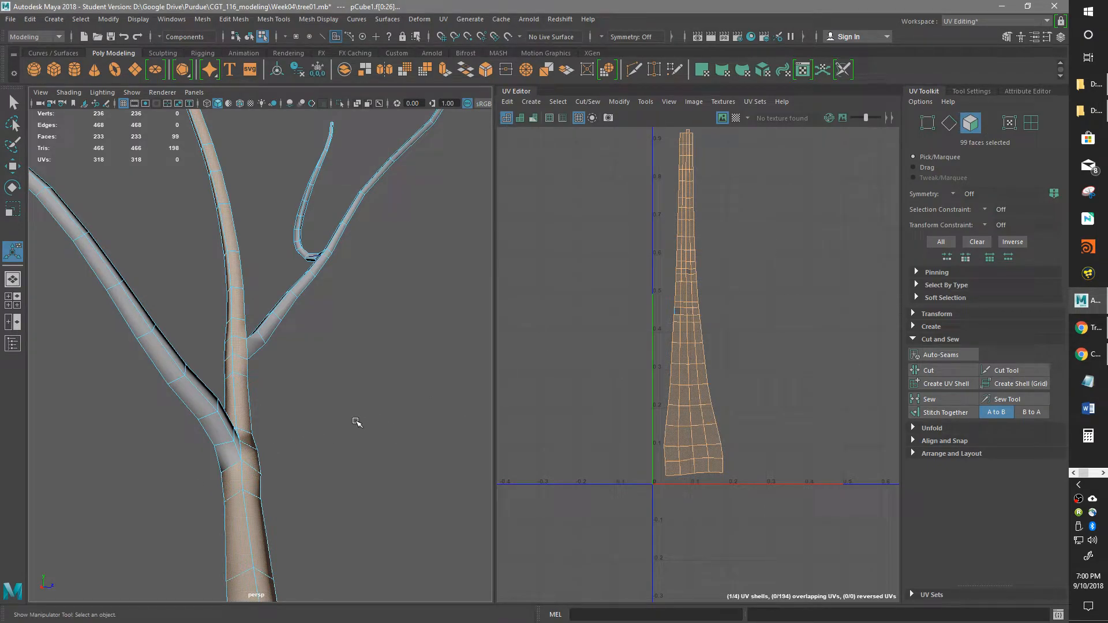
pyautogui.scroll(-5, 357, 423)
pyautogui.keyDown('alt'); pyautogui.moveTo(357, 423); pyautogui.dragTo(377, 369); pyautogui.keyUp('alt')
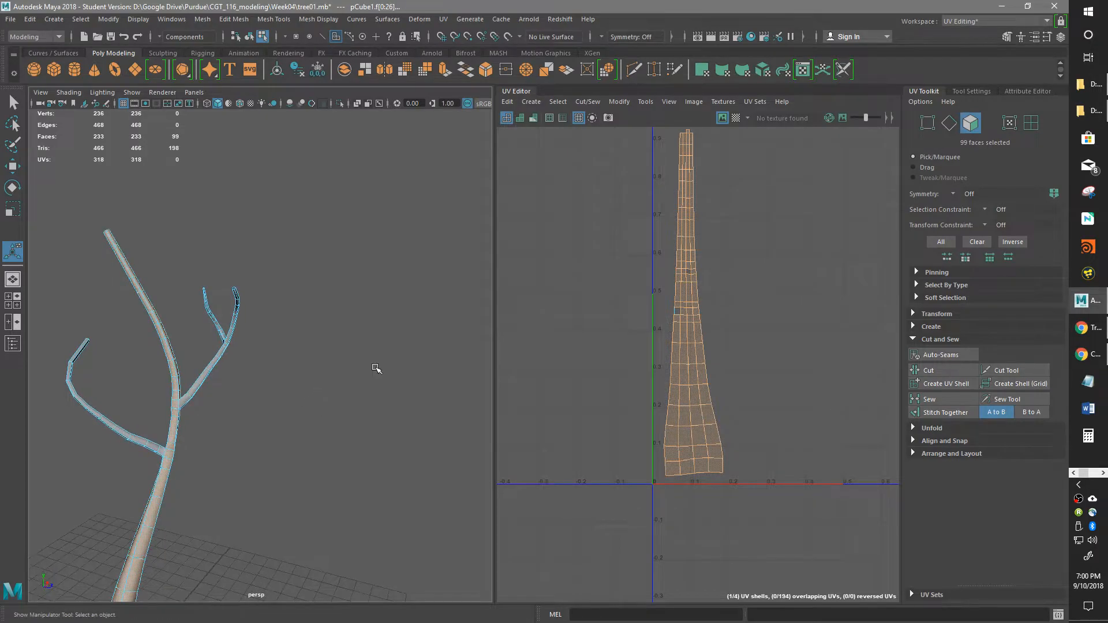
pyautogui.keyDown('alt'); pyautogui.moveTo(261, 416); pyautogui.dragTo(300, 399); pyautogui.keyUp('alt')
pyautogui.scroll(-3, 729, 325)
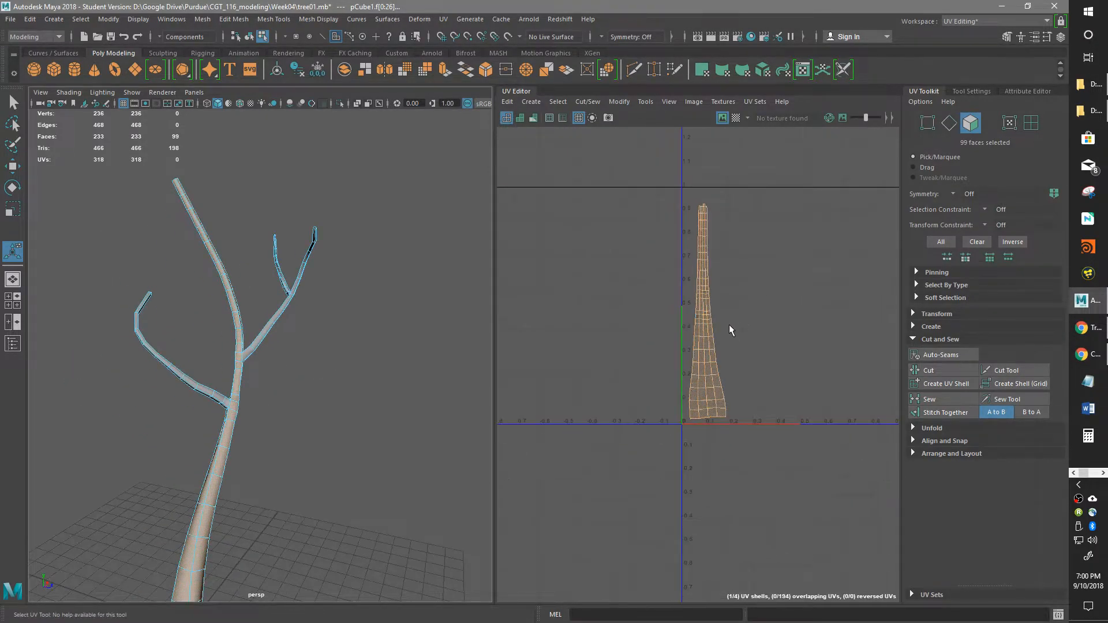
# - Move the trunk's UV shell about 0.14 in U away from the overlapping branch shells, and select the three branch shells
pyautogui.press('w')
pyautogui.moveTo(719, 327)
pyautogui.mouseDown()
pyautogui.moveTo(757, 329)
pyautogui.moveTo(715, 316)
pyautogui.mouseUp()
pyautogui.moveTo(685, 361); pyautogui.dragTo(685, 363)
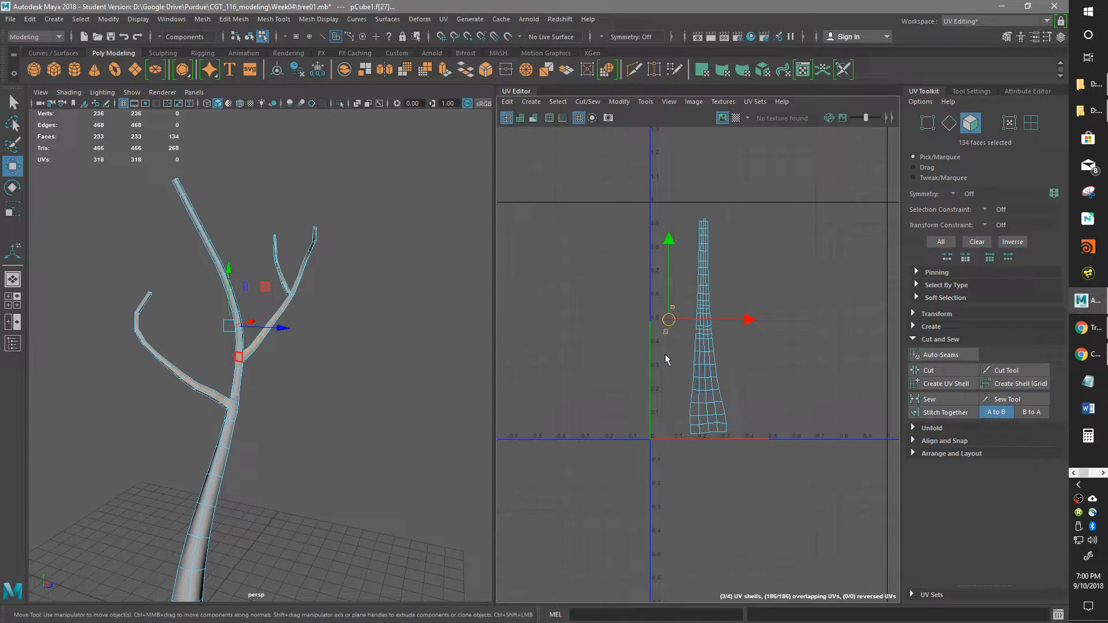
pyautogui.scroll(3, 580, 346)
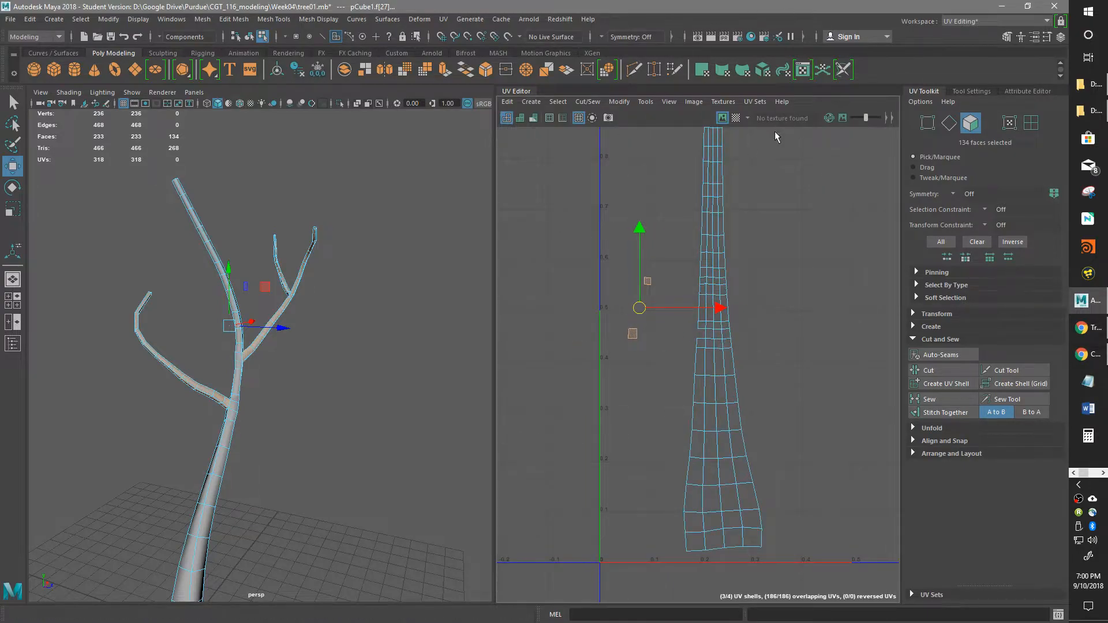
# - Try a planar UV projection on the selected branch faces and undo it
pyautogui.click(702, 70)
pyautogui.scroll(-5, 703, 359)
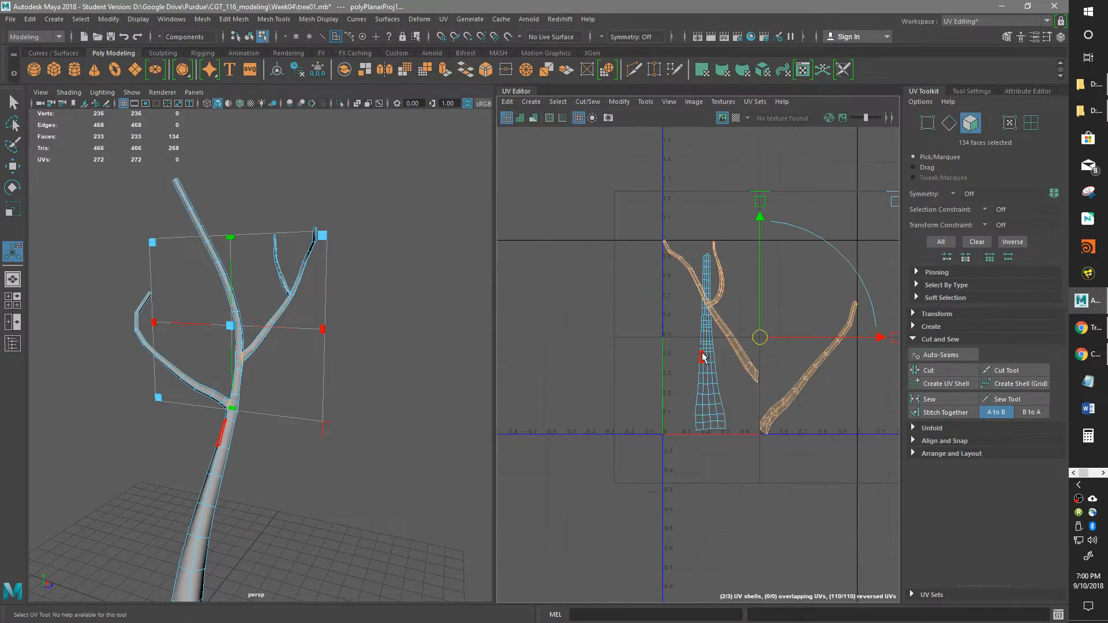
pyautogui.keyDown('alt'); pyautogui.moveTo(332, 395); pyautogui.dragTo(287, 441); pyautogui.keyUp('alt')
pyautogui.scroll(4, 789, 302)
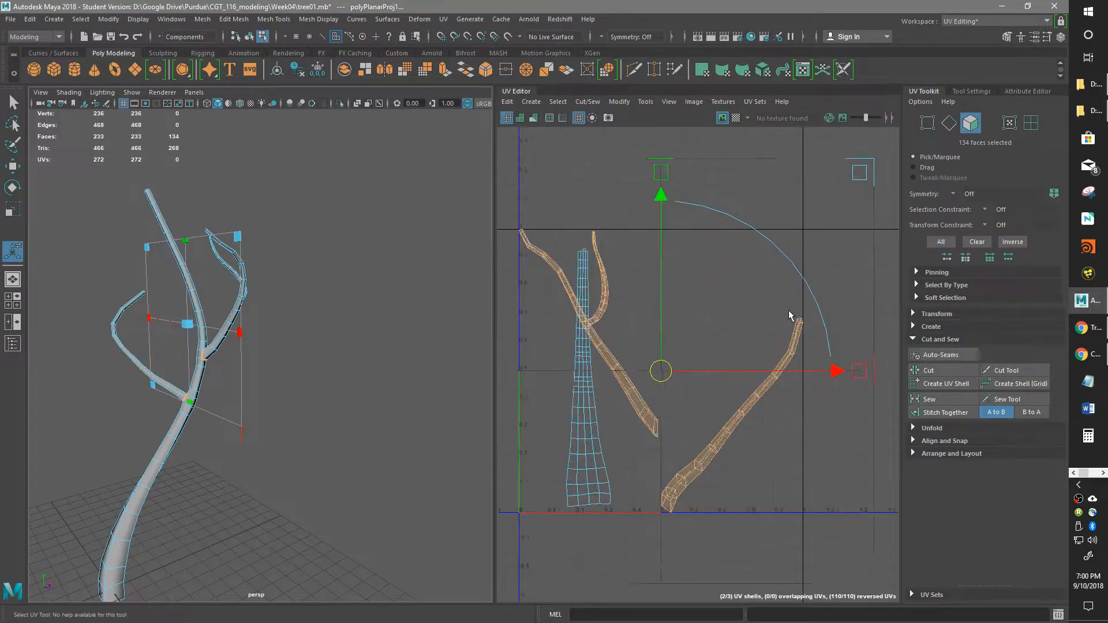
pyautogui.scroll(-5, 788, 303)
pyautogui.scroll(3, 381, 364)
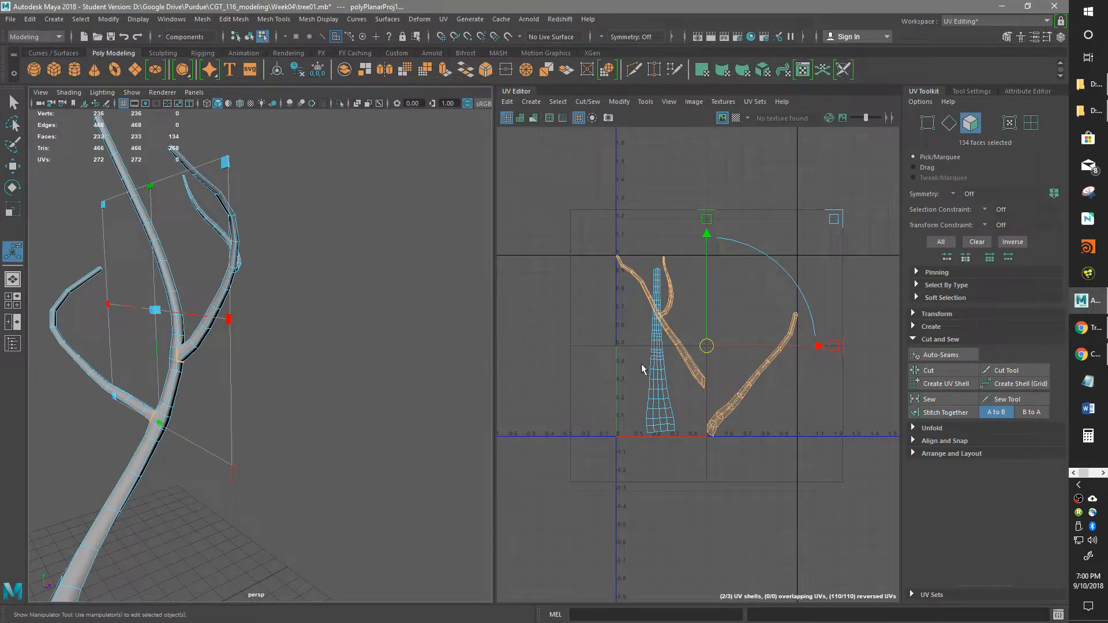
pyautogui.keyDown('alt'); pyautogui.moveTo(642, 370); pyautogui.dragTo(660, 353, button='middle'); pyautogui.keyUp('alt')
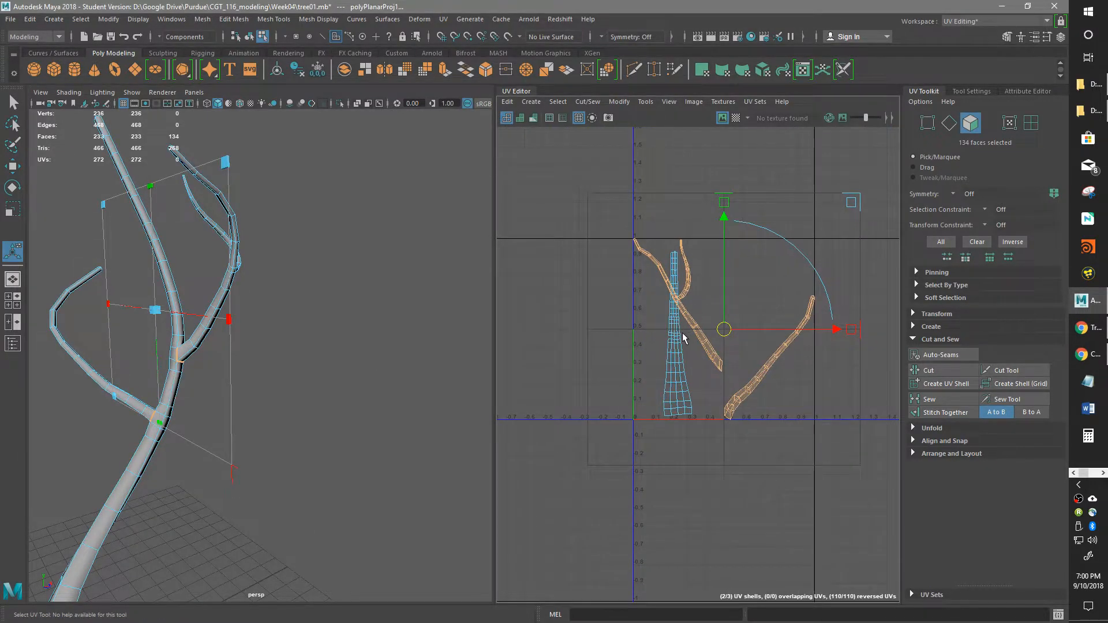
pyautogui.hotkey('ctrl', 'z')
pyautogui.press('q')
# - Unfold the UVs of the selected branch faces in the two small shells beside the trunk shell
pyautogui.scroll(5, 662, 329)
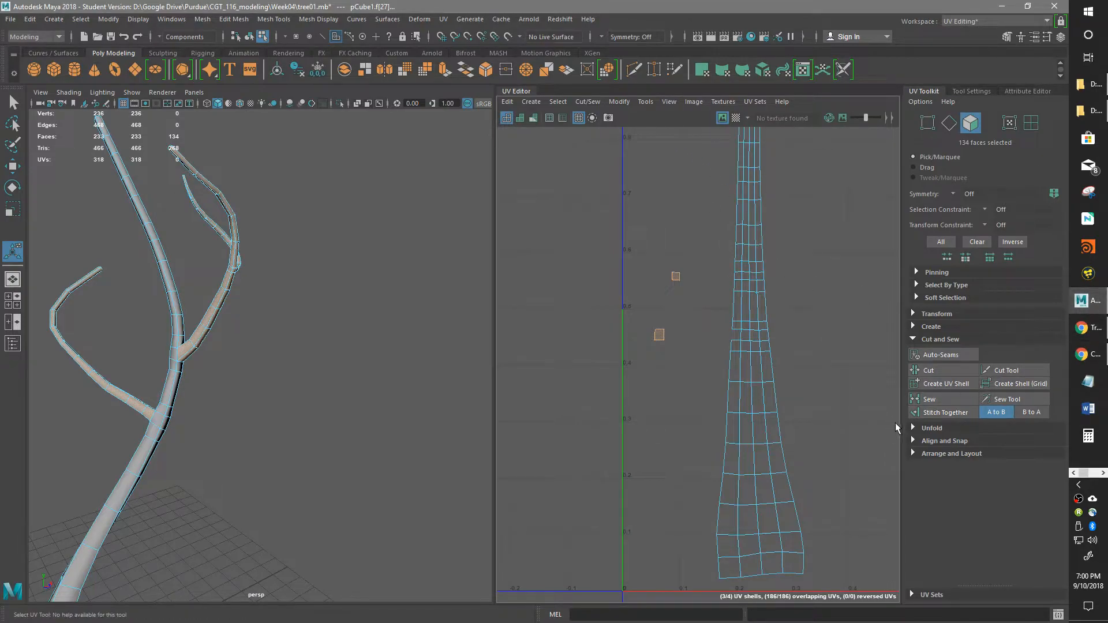
pyautogui.click(913, 337)
pyautogui.click(915, 352)
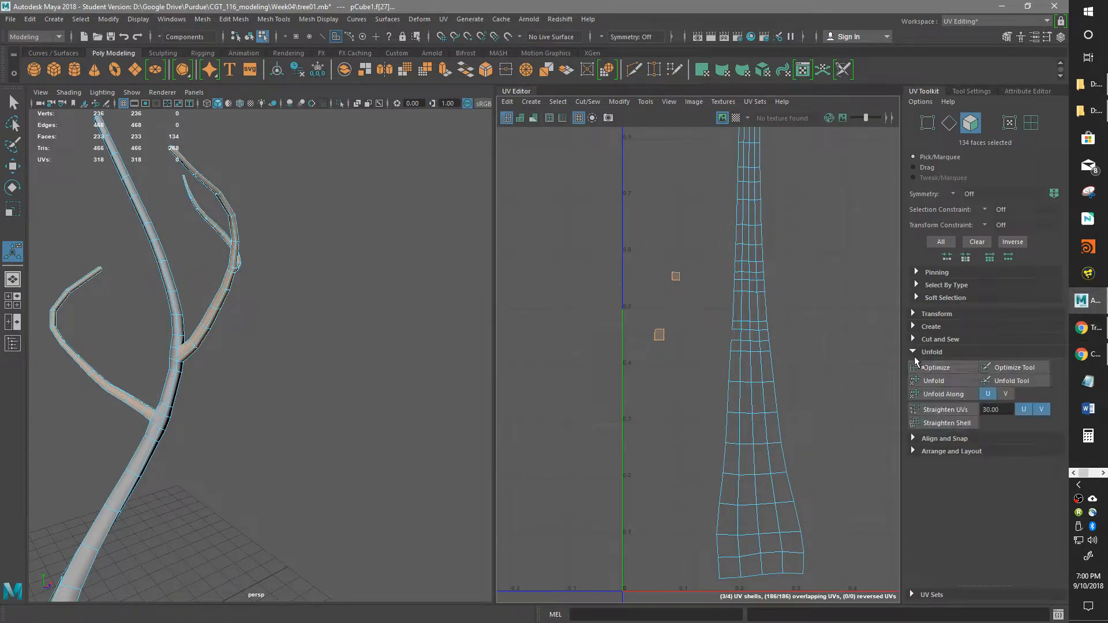
pyautogui.click(934, 381)
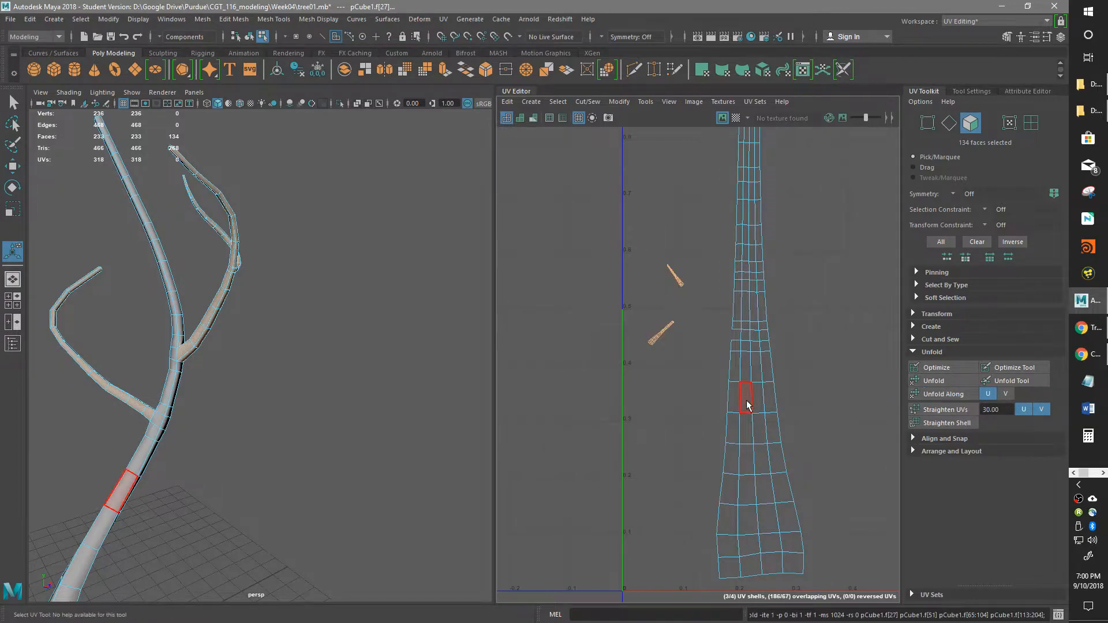
# - Examine the unfolded branch shells against the trunk shell and the branches on the tree model
pyautogui.scroll(3, 731, 392)
pyautogui.scroll(-2, 657, 403)
pyautogui.scroll(4, 621, 325)
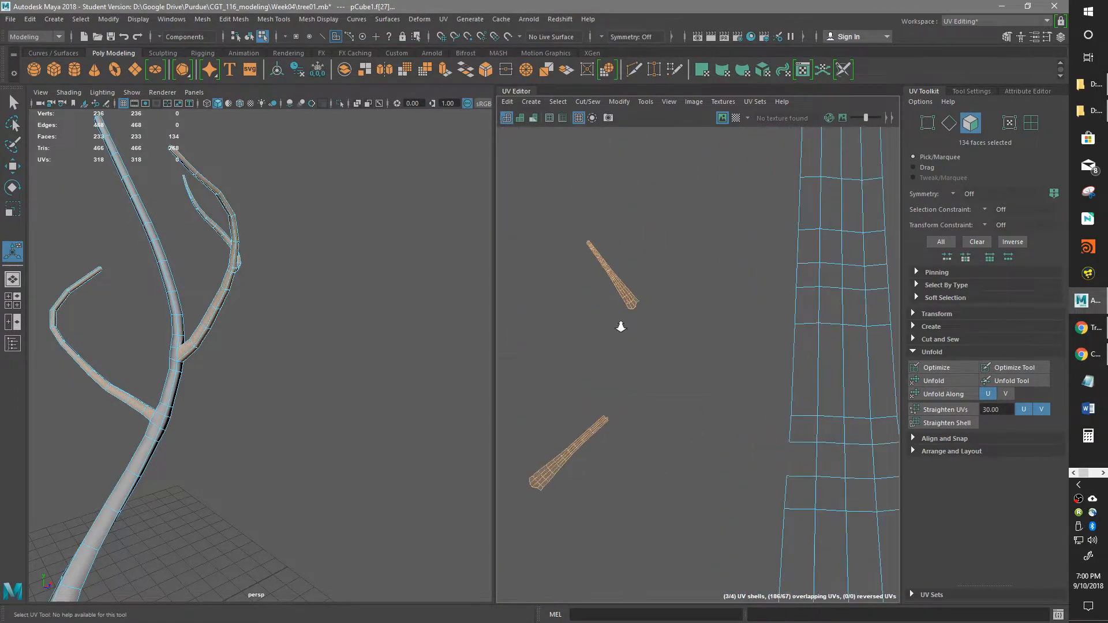
pyautogui.scroll(4, 646, 428)
pyautogui.keyDown('alt'); pyautogui.moveTo(633, 329); pyautogui.dragTo(652, 452, button='middle'); pyautogui.keyUp('alt')
pyautogui.scroll(-6, 651, 447)
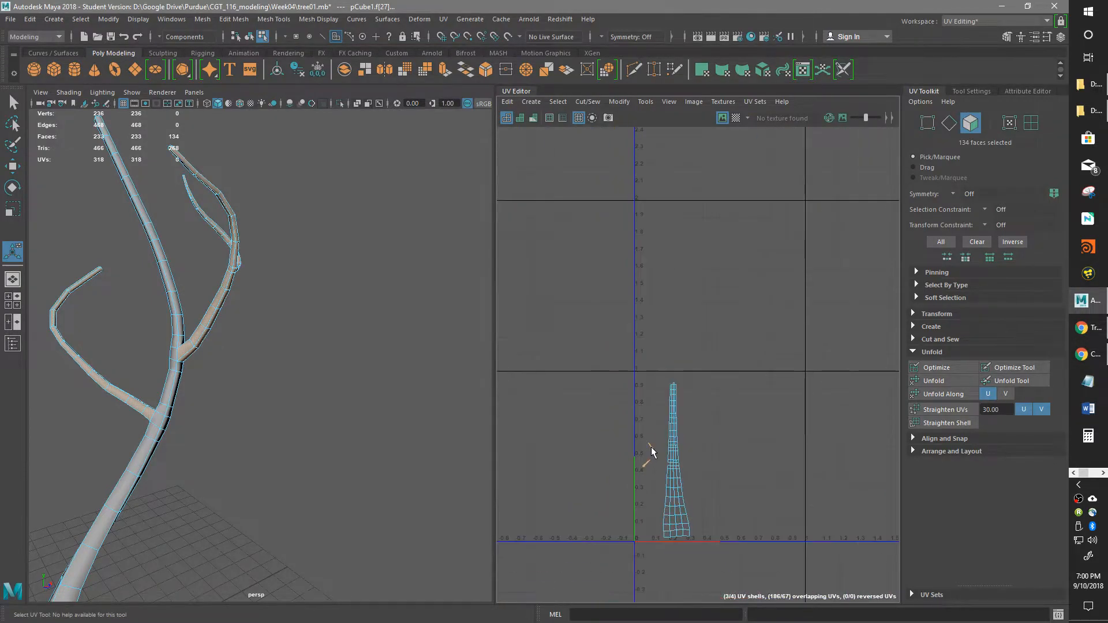
pyautogui.keyDown('alt'); pyautogui.moveTo(338, 374); pyautogui.dragTo(384, 372); pyautogui.keyUp('alt')
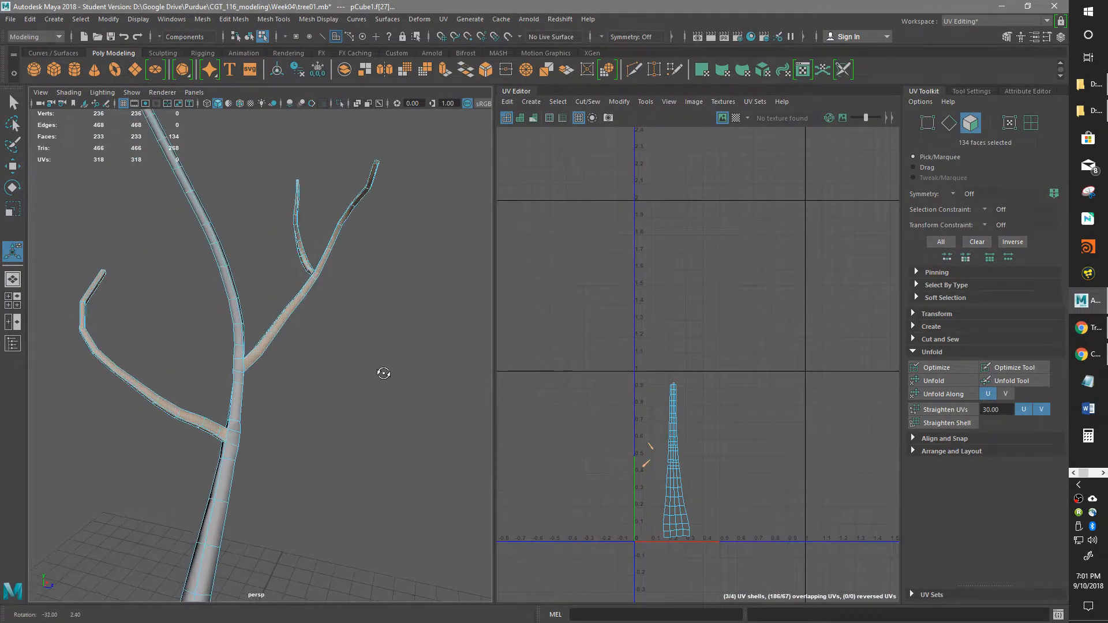
pyautogui.scroll(2, 676, 462)
pyautogui.scroll(-4, 680, 349)
pyautogui.scroll(4, 682, 362)
pyautogui.scroll(8, 681, 361)
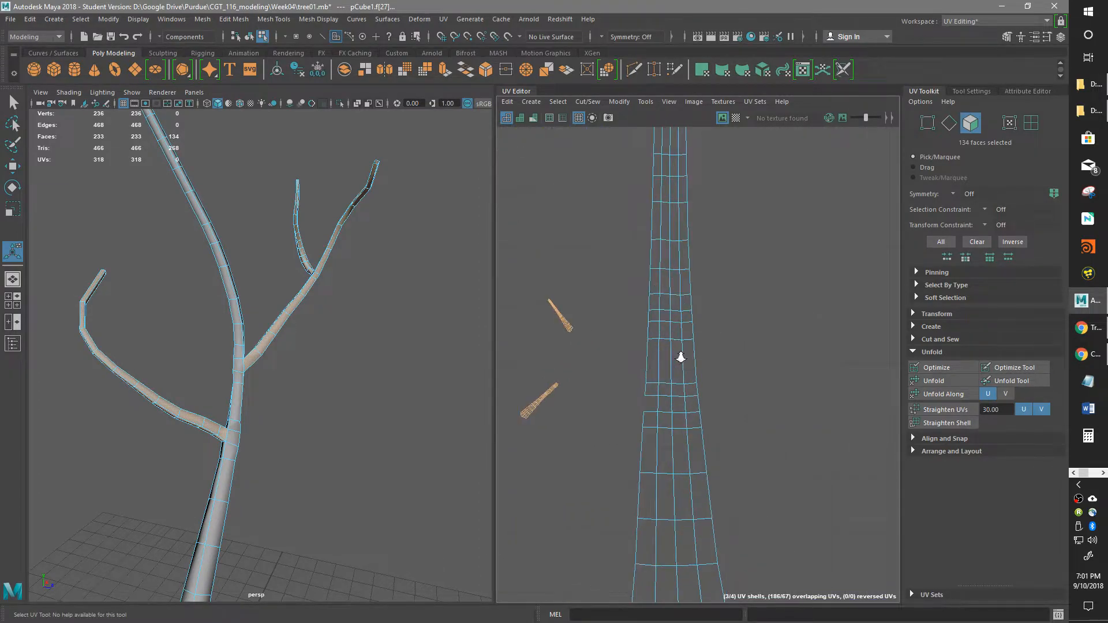
# - Select all of the tree's faces in the UV Editor and unfold every UV shell together
pyautogui.scroll(-8, 681, 355)
pyautogui.moveTo(573, 236); pyautogui.dragTo(767, 496)
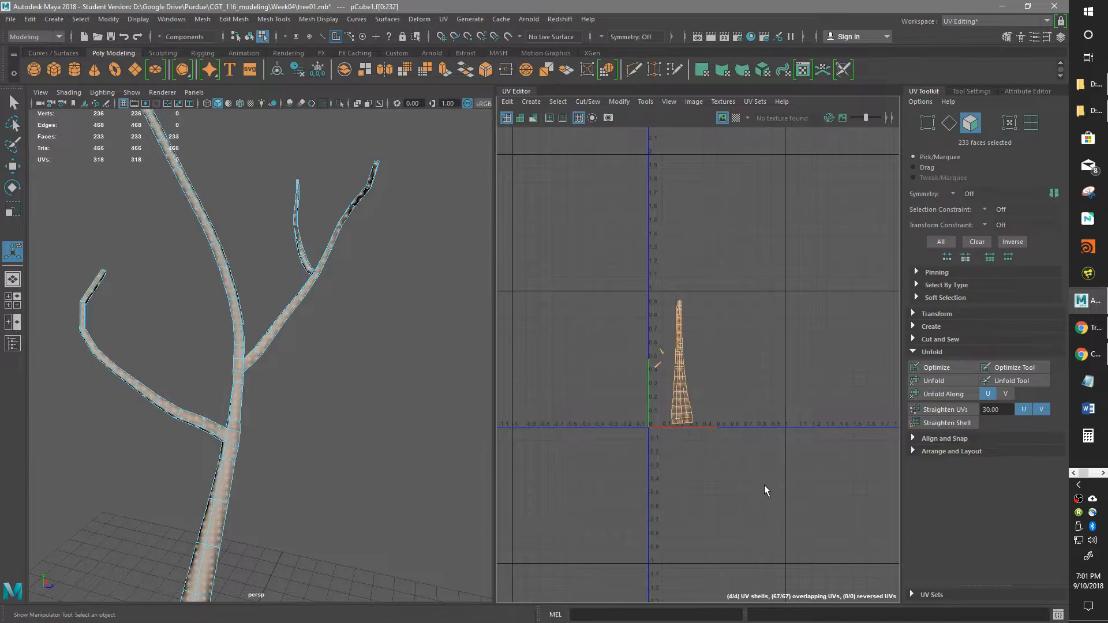
pyautogui.click(950, 382)
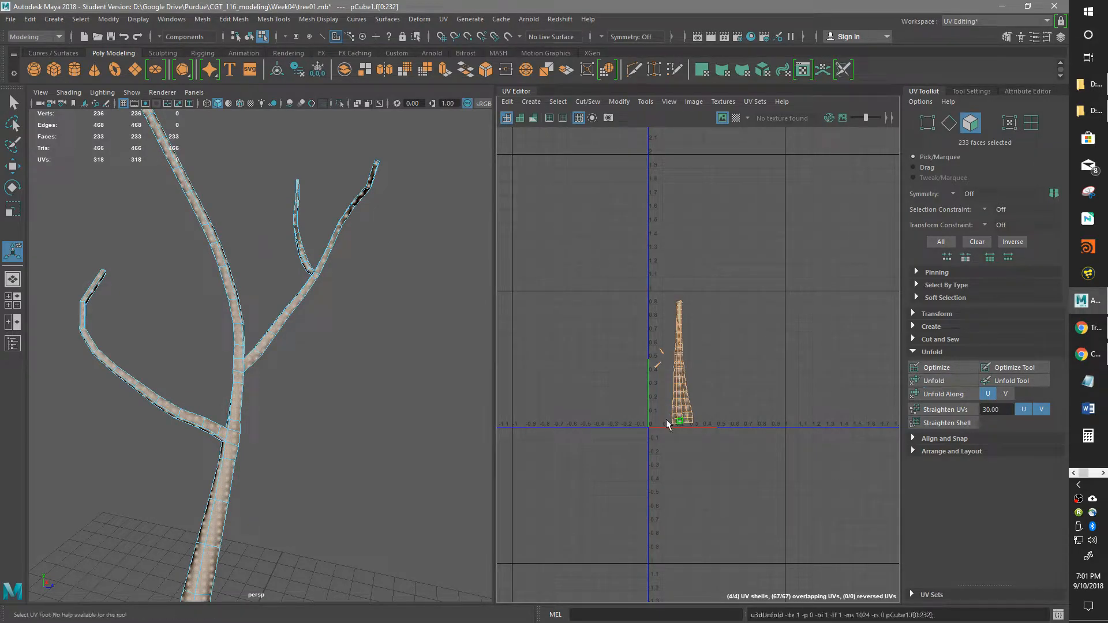
pyautogui.scroll(4, 705, 352)
pyautogui.scroll(5, 704, 352)
pyautogui.keyDown('alt'); pyautogui.moveTo(635, 306); pyautogui.dragTo(668, 501, button='middle'); pyautogui.keyUp('alt')
pyautogui.scroll(-4, 649, 462)
pyautogui.keyDown('alt'); pyautogui.moveTo(649, 462); pyautogui.dragTo(656, 425, button='middle'); pyautogui.keyUp('alt')
pyautogui.scroll(8, 619, 391)
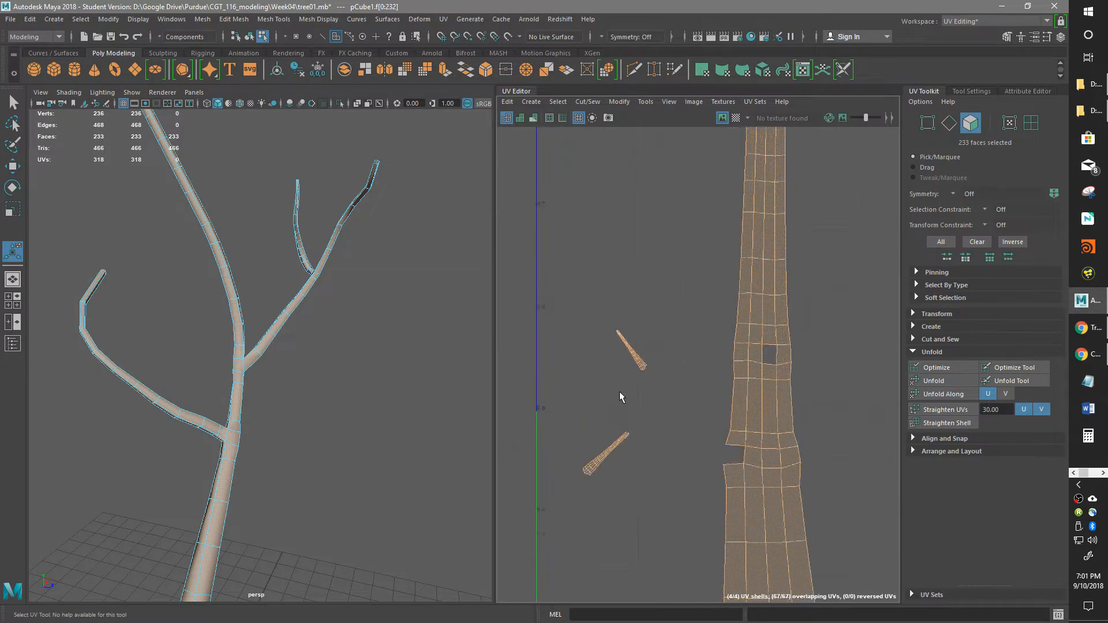
pyautogui.scroll(2, 620, 392)
# - Select faces on the small twig growing from the upper branch and frame their shell in the UV Editor
pyautogui.keyDown('alt'); pyautogui.moveTo(448, 440); pyautogui.dragTo(337, 434); pyautogui.keyUp('alt')
pyautogui.moveTo(300, 233); pyautogui.dragTo(344, 285)
pyautogui.scroll(-10, 649, 413)
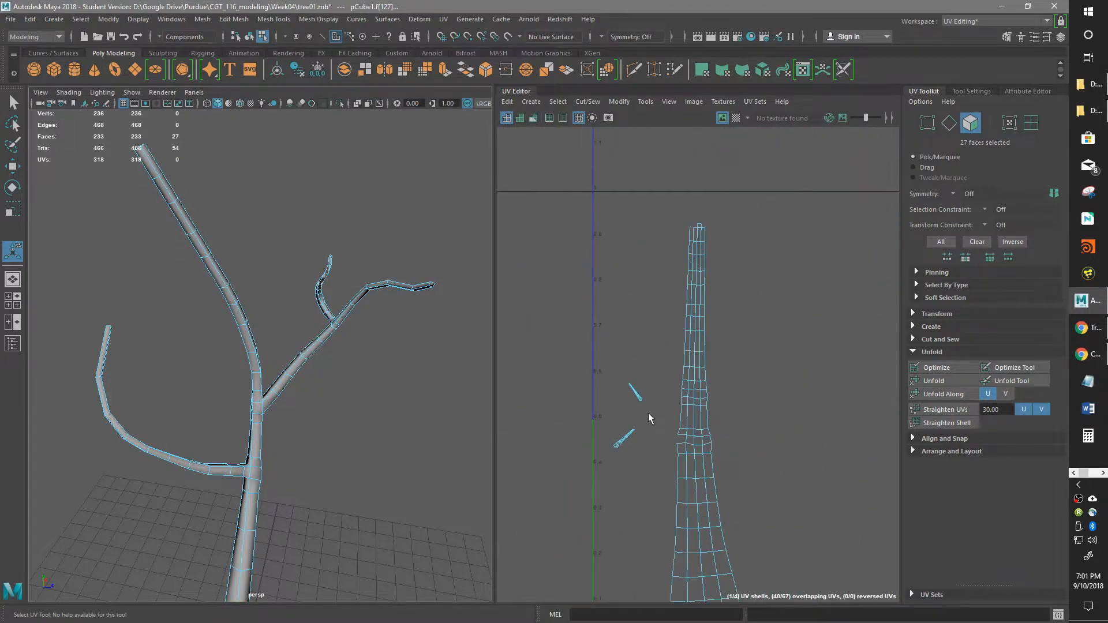
pyautogui.press('f')
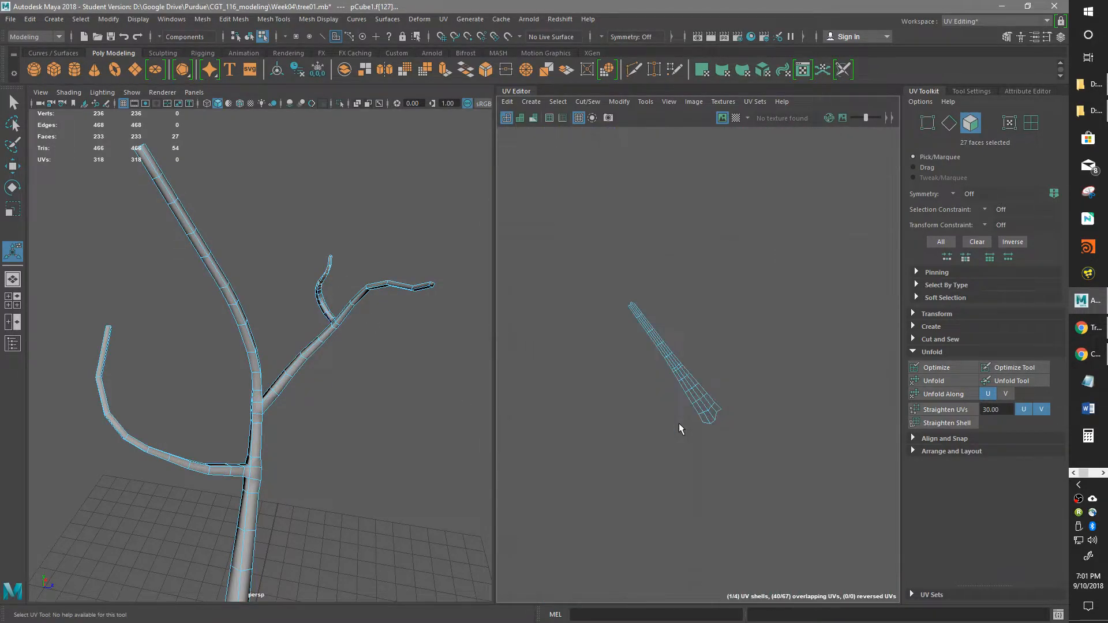
pyautogui.scroll(-3, 774, 445)
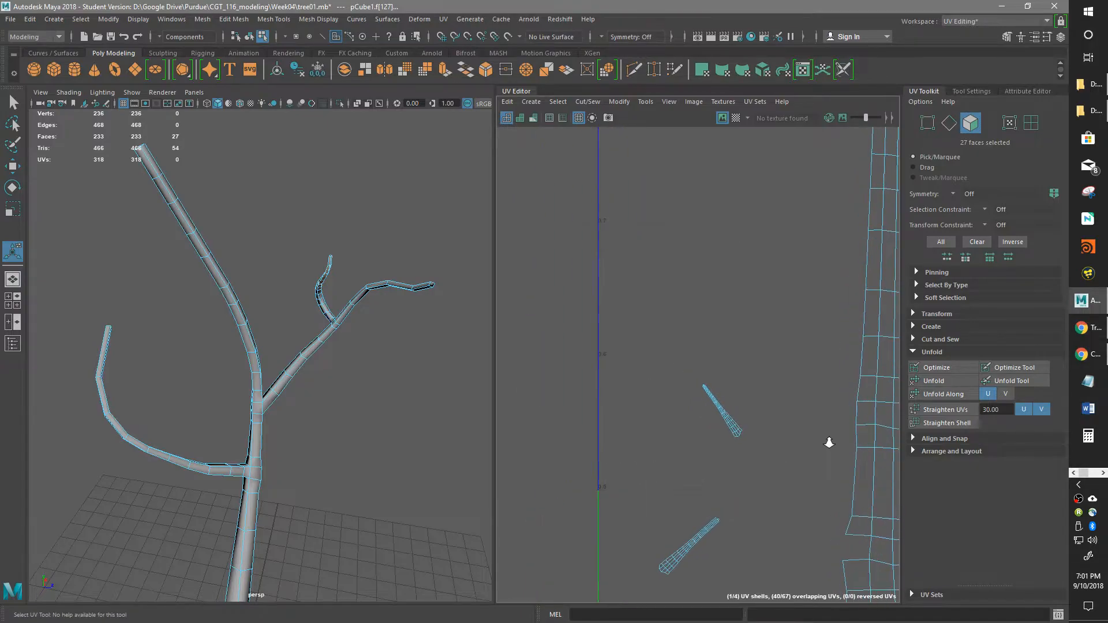
pyautogui.scroll(6, 724, 420)
# - Select the ring of edges around the base of the small twig where it joins the upper branch
pyautogui.keyDown('alt'); pyautogui.moveTo(380, 338); pyautogui.dragTo(369, 382); pyautogui.keyUp('alt')
pyautogui.keyDown('alt'); pyautogui.moveTo(369, 381); pyautogui.dragTo(525, 350, button='right'); pyautogui.keyUp('alt')
pyautogui.keyDown('alt'); pyautogui.moveTo(422, 436); pyautogui.dragTo(404, 399); pyautogui.keyUp('alt')
pyautogui.keyDown('alt'); pyautogui.moveTo(403, 399); pyautogui.dragTo(447, 380, button='right'); pyautogui.keyUp('alt')
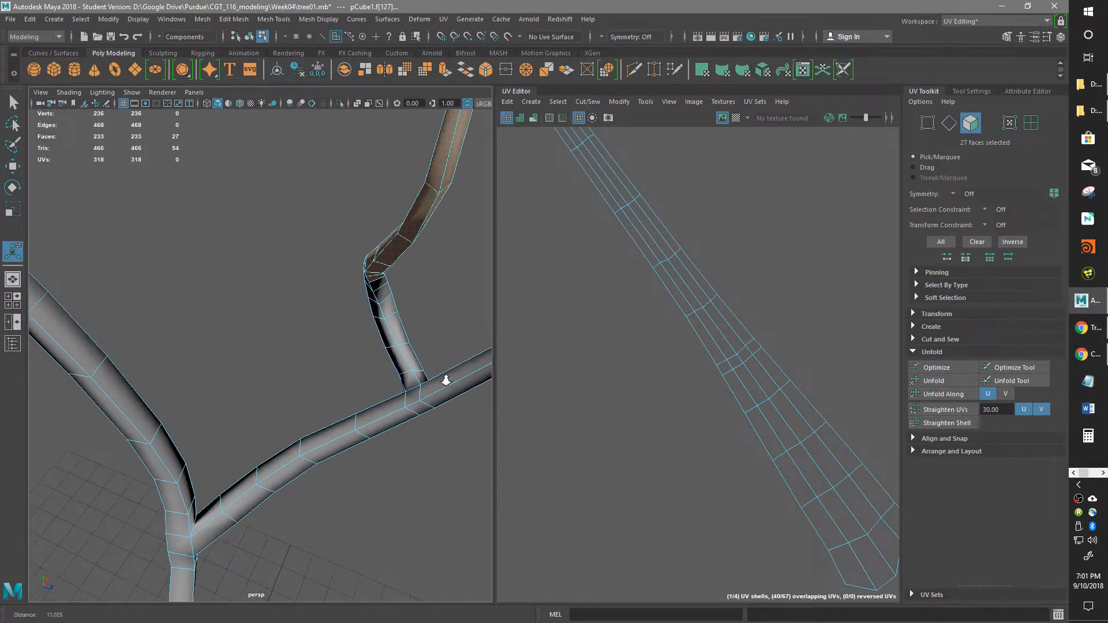
pyautogui.scroll(-3, 427, 405)
pyautogui.scroll(5, 341, 436)
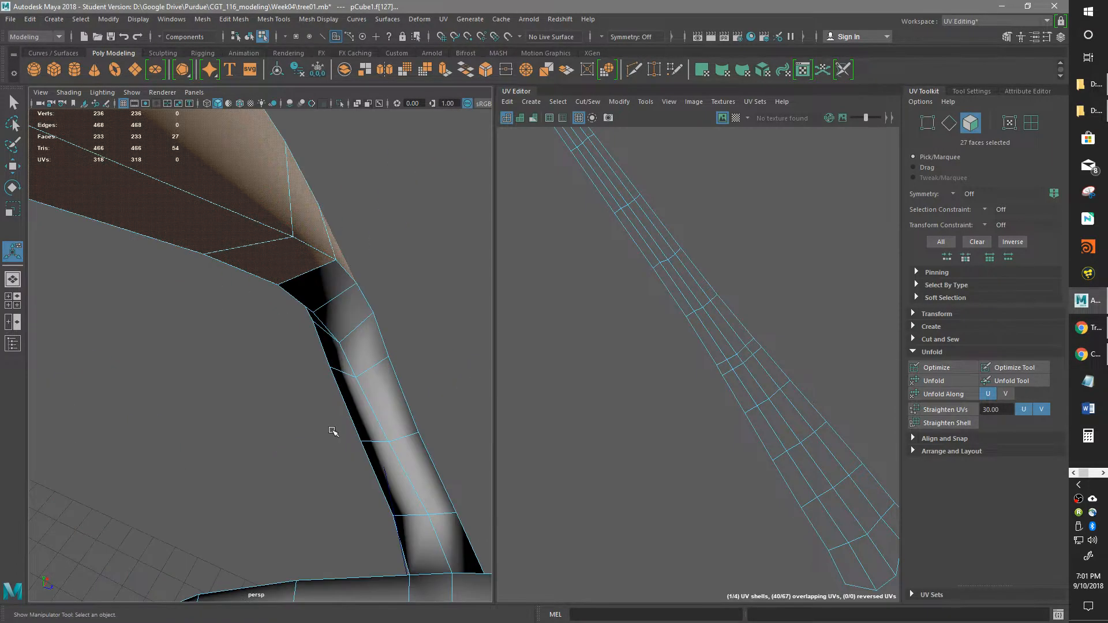
pyautogui.moveTo(396, 288); pyautogui.dragTo(392, 254, button='right')
pyautogui.click(453, 574)
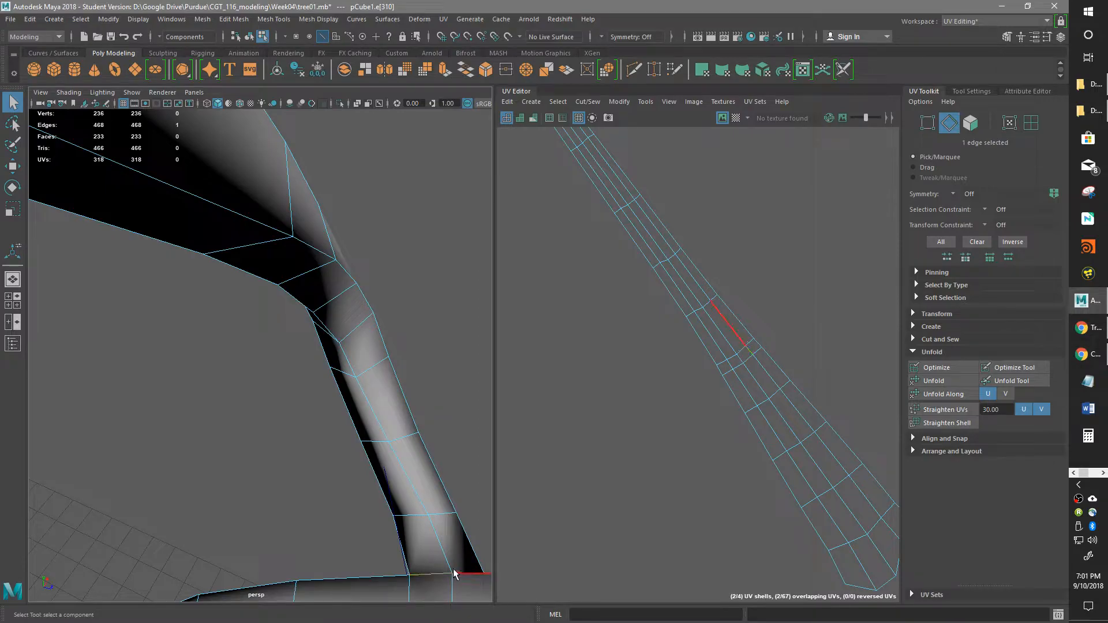
pyautogui.keyDown('alt'); pyautogui.moveTo(459, 572); pyautogui.dragTo(265, 525); pyautogui.keyUp('alt')
pyautogui.keyDown('shift'); pyautogui.click(316, 402); pyautogui.keyUp('shift')
pyautogui.keyDown('alt'); pyautogui.moveTo(325, 416); pyautogui.dragTo(210, 530); pyautogui.keyUp('alt')
pyautogui.click(289, 319)
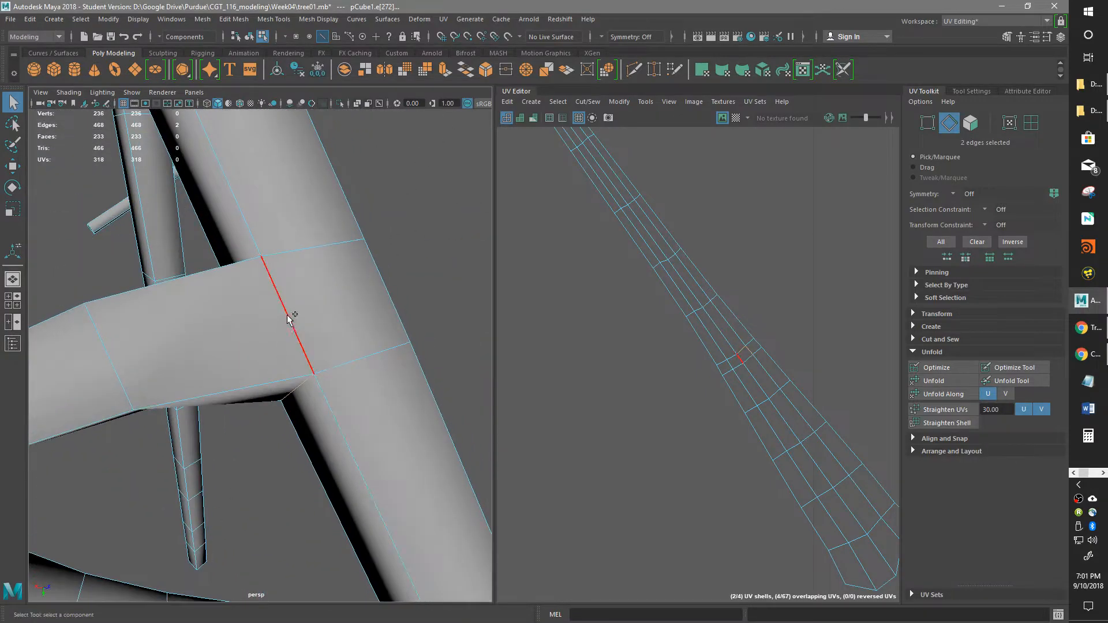
pyautogui.keyDown('alt'); pyautogui.moveTo(349, 415); pyautogui.dragTo(264, 322); pyautogui.keyUp('alt')
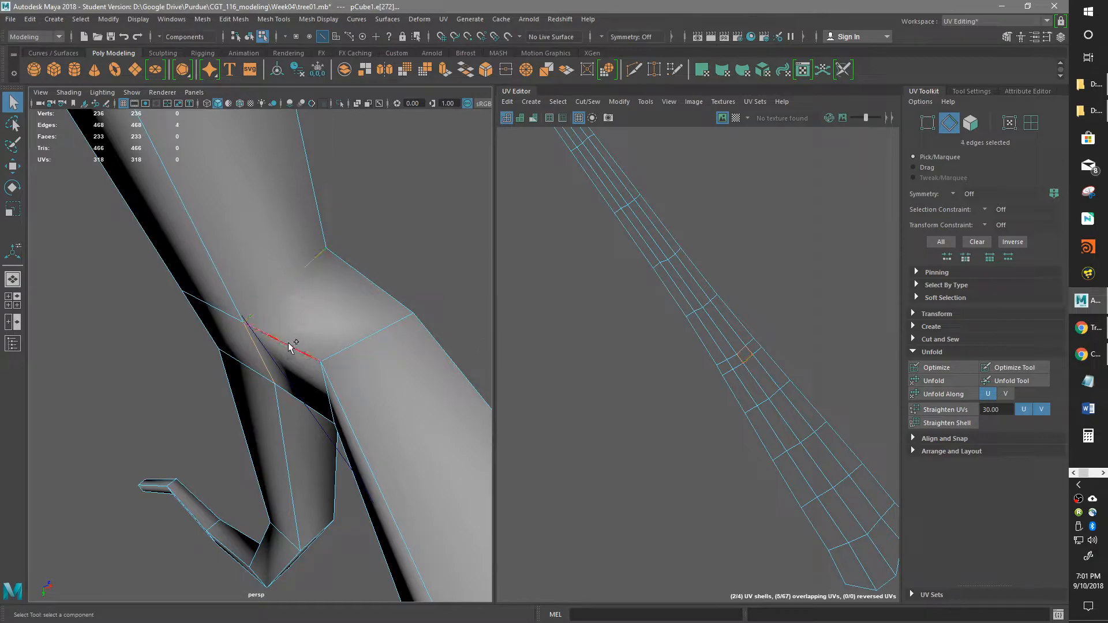
# - Add the edge loop running along the twig's length and three edges of its end cap to the selection
pyautogui.scroll(-5, 297, 346)
pyautogui.keyDown('alt'); pyautogui.moveTo(303, 391); pyautogui.dragTo(408, 418); pyautogui.keyUp('alt')
pyautogui.keyDown('alt'); pyautogui.moveTo(414, 459); pyautogui.dragTo(454, 324, button='middle'); pyautogui.keyUp('alt')
pyautogui.keyDown('alt'); pyautogui.moveTo(440, 401); pyautogui.dragTo(489, 396); pyautogui.keyUp('alt')
pyautogui.keyDown('alt'); pyautogui.moveTo(426, 462); pyautogui.dragTo(342, 304); pyautogui.keyUp('alt')
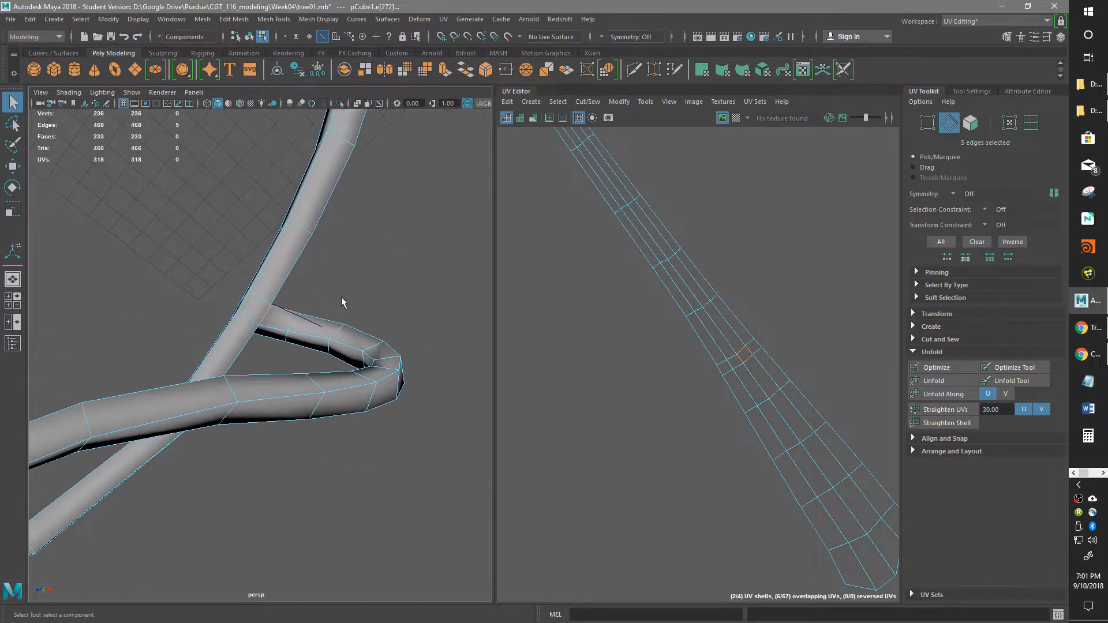
pyautogui.keyDown('shift'); pyautogui.doubleClick(337, 325); pyautogui.keyUp('shift')
pyautogui.keyDown('alt'); pyautogui.moveTo(314, 442); pyautogui.dragTo(512, 370, button='middle'); pyautogui.keyUp('alt')
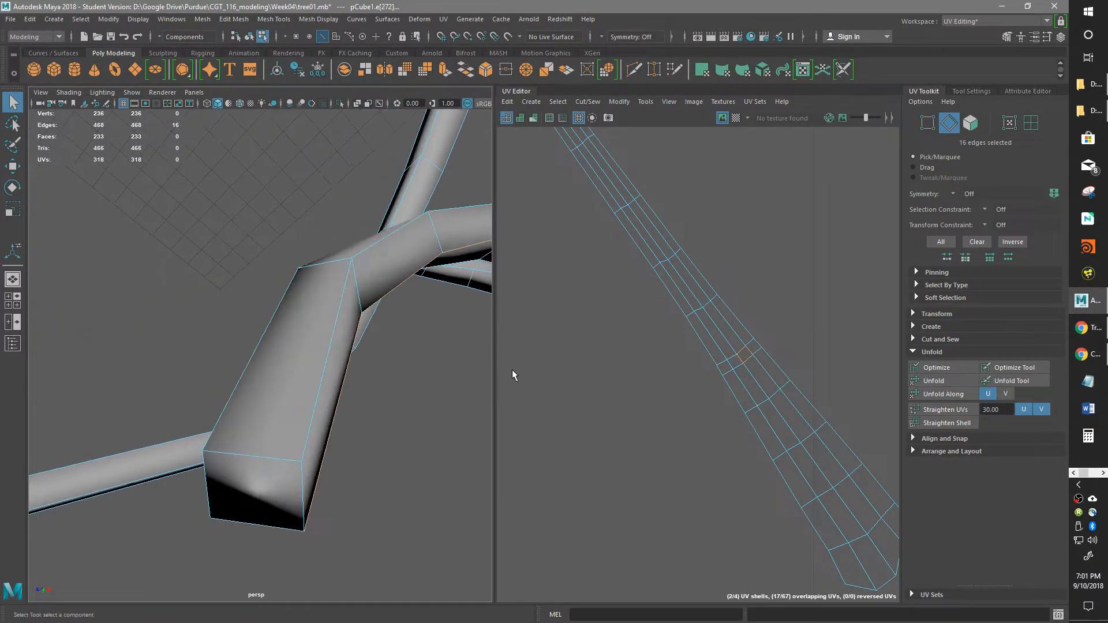
pyautogui.keyDown('shift'); pyautogui.click(302, 510); pyautogui.keyUp('shift')
pyautogui.keyDown('shift'); pyautogui.click(278, 461); pyautogui.keyUp('shift')
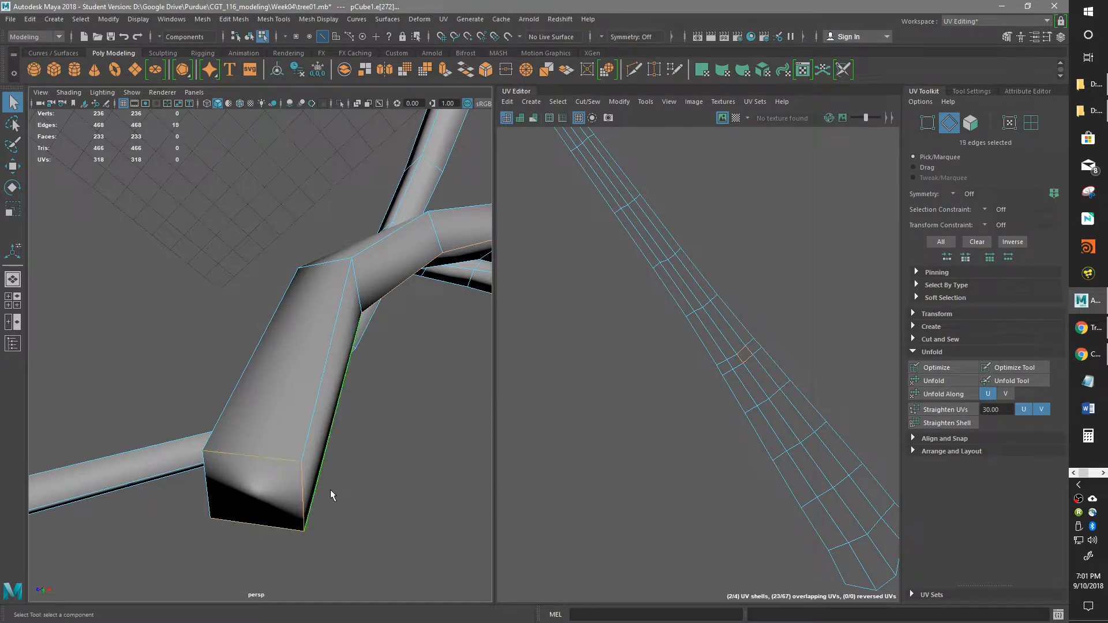
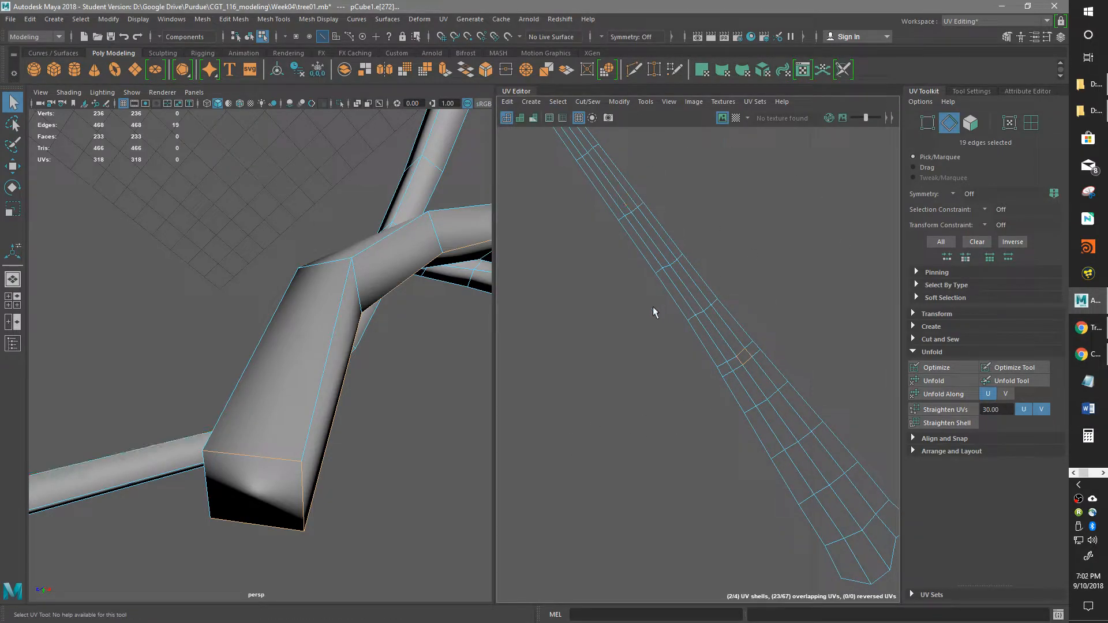
# - Cut the UVs along the selected twig edges and show the unfolding options
pyautogui.click(915, 349)
pyautogui.click(916, 340)
pyautogui.click(931, 371)
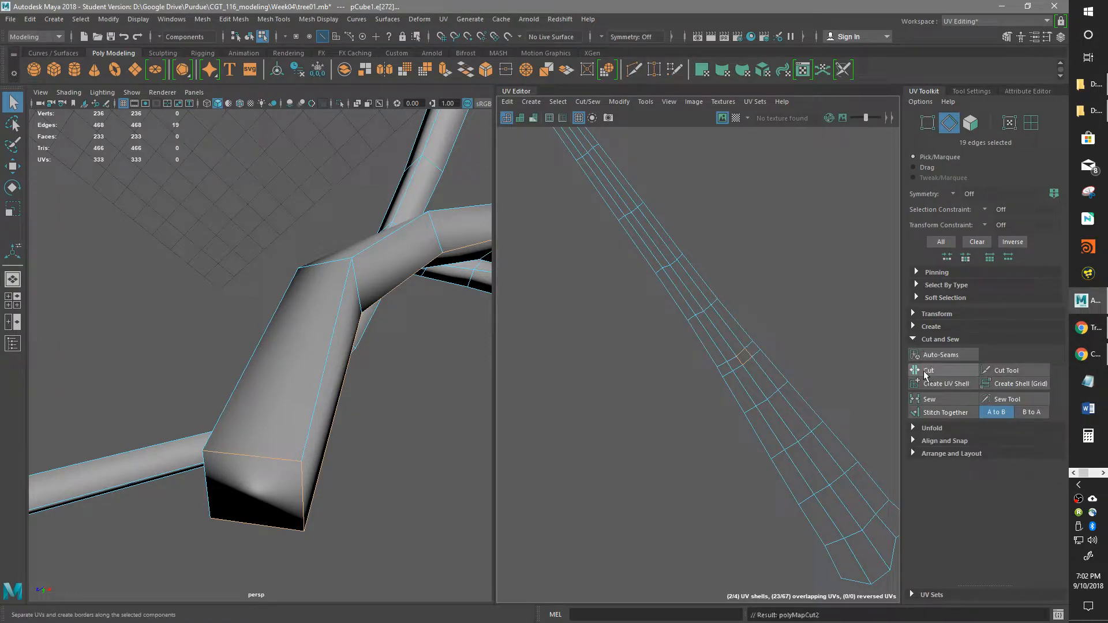
pyautogui.click(916, 427)
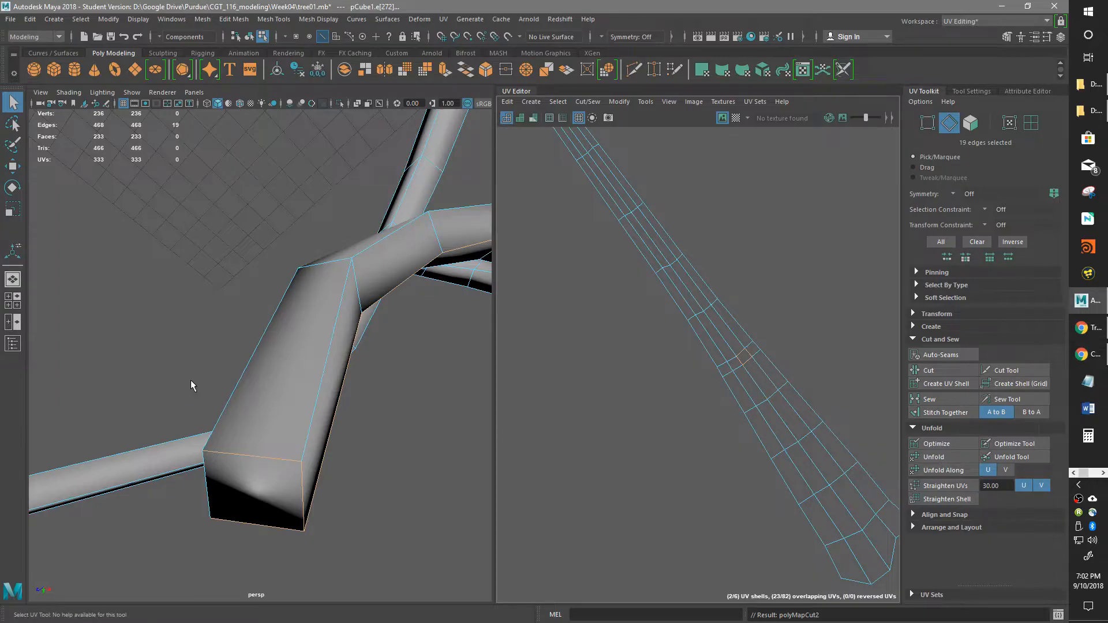
# - Select the twig's end-cap face and grow the face selection along the twig until it reaches the base
pyautogui.moveTo(257, 280); pyautogui.dragTo(263, 319, button='right')
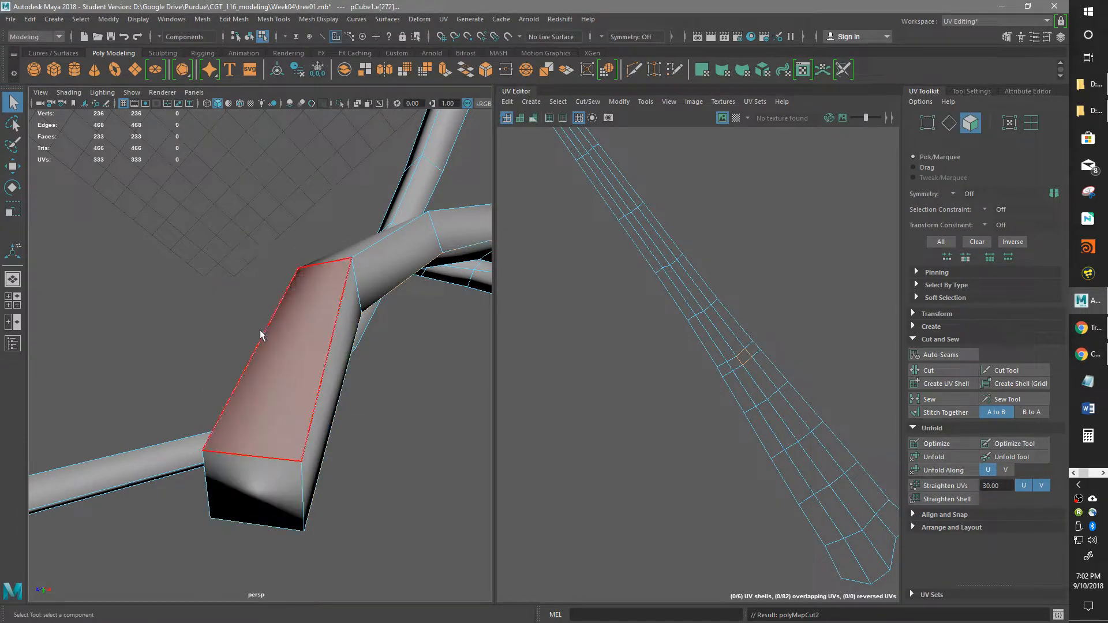
pyautogui.click(272, 477)
pyautogui.scroll(-5, 303, 467)
pyautogui.scroll(2, 303, 432)
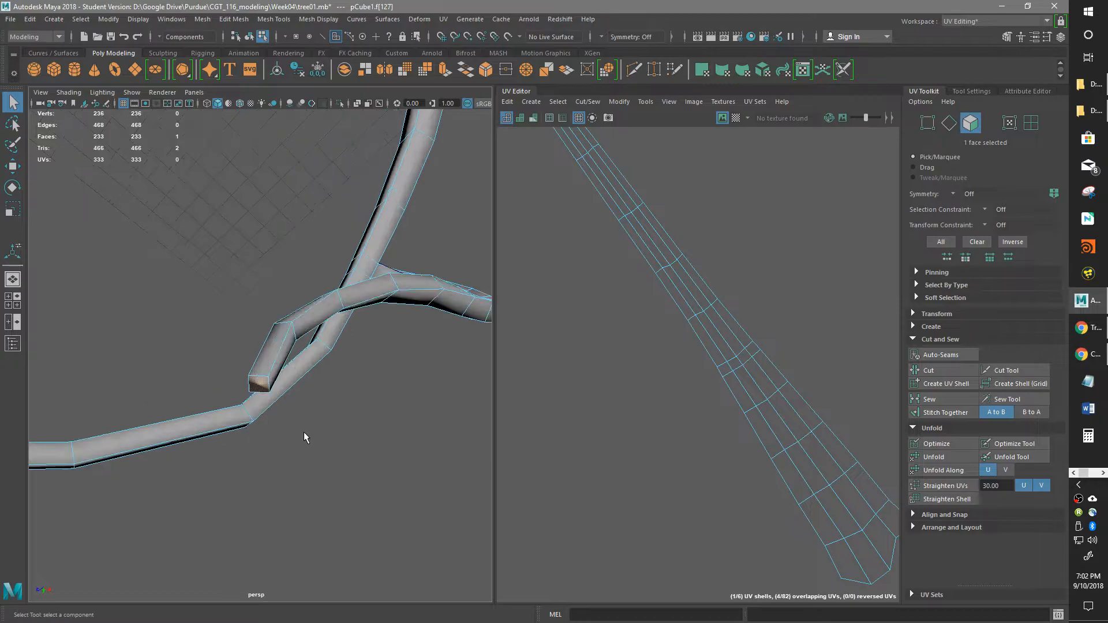
pyautogui.keyDown('alt'); pyautogui.moveTo(305, 433); pyautogui.dragTo(295, 451); pyautogui.keyUp('alt')
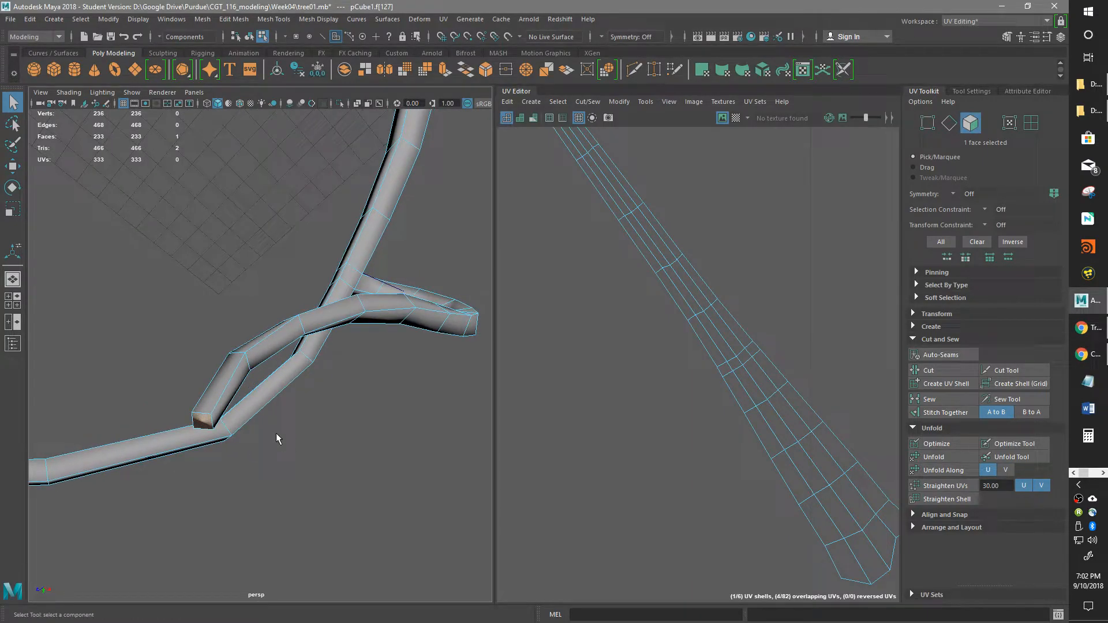
pyautogui.hotkey('shift', '.')
pyautogui.hotkey('shift', '.')
pyautogui.hotkey('shift', '.')
pyautogui.hotkey('shift', '.')
pyautogui.hotkey('shift', '.')
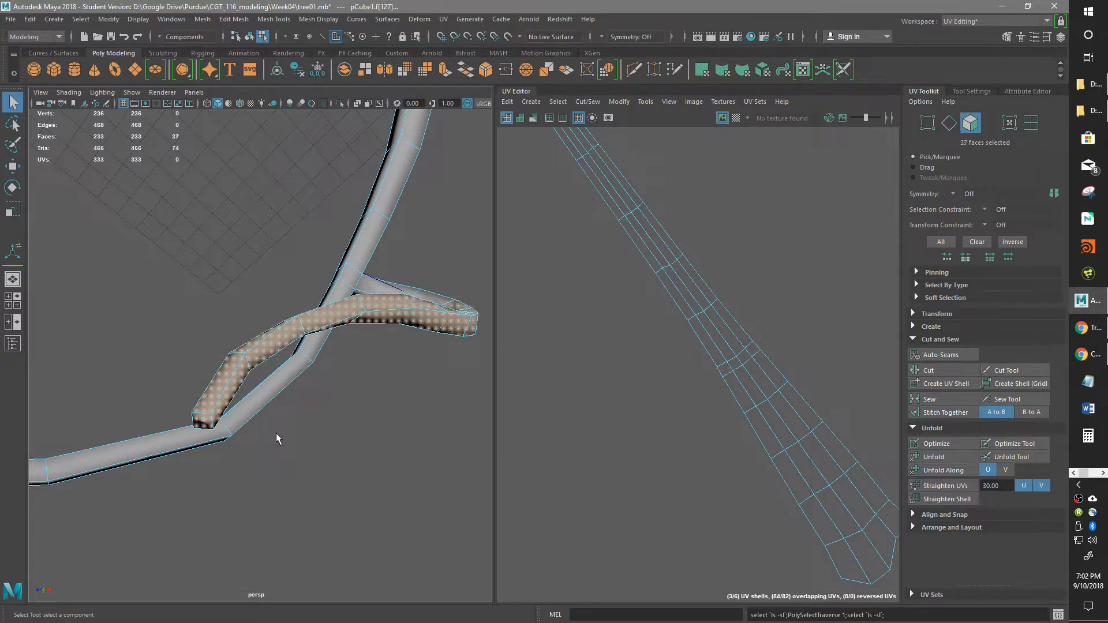
pyautogui.hotkey('shift', '.')
pyautogui.keyDown('alt'); pyautogui.moveTo(276, 433); pyautogui.dragTo(275, 432); pyautogui.keyUp('alt')
pyautogui.keyDown('alt'); pyautogui.moveTo(236, 393); pyautogui.dragTo(355, 420); pyautogui.keyUp('alt')
pyautogui.hotkey('shift', '.')
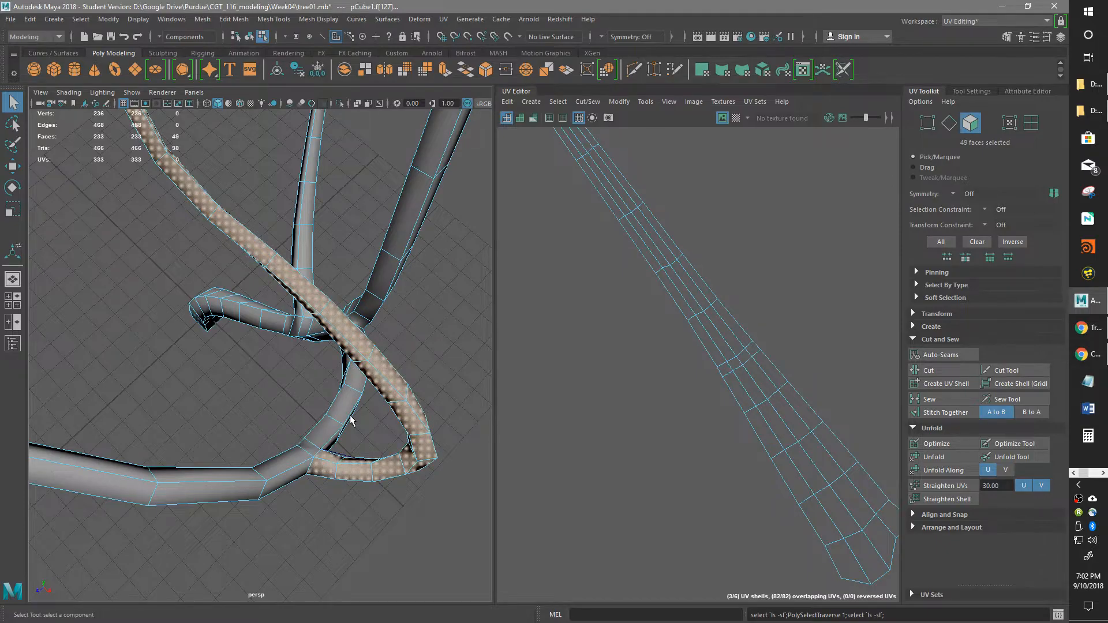
pyautogui.scroll(-5, 713, 485)
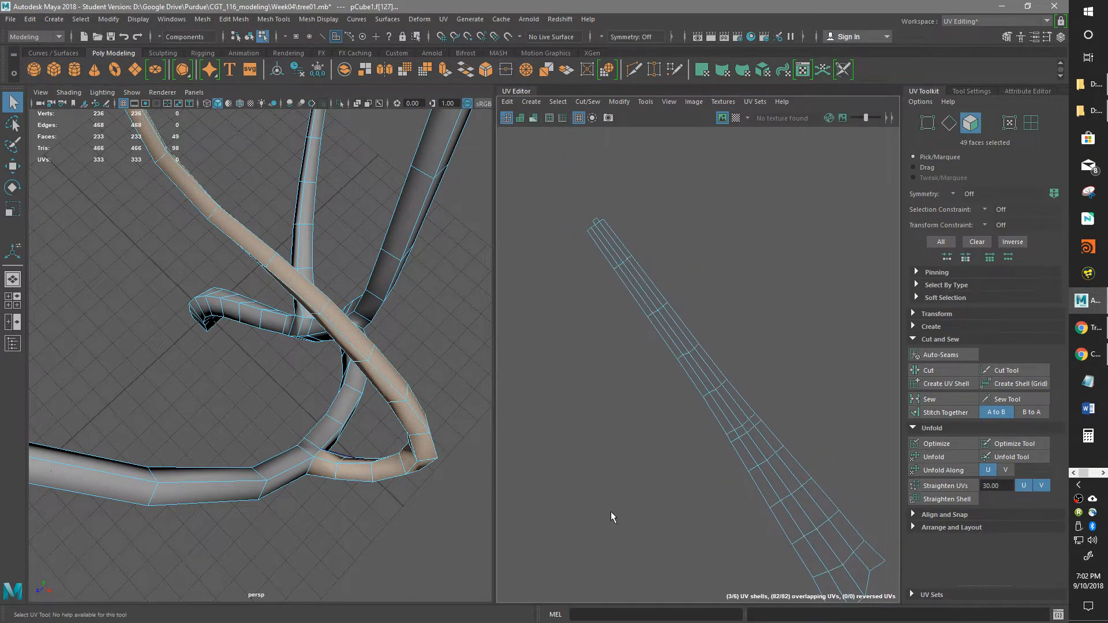
pyautogui.keyDown('alt'); pyautogui.moveTo(767, 459); pyautogui.dragTo(635, 260, button='middle'); pyautogui.keyUp('alt')
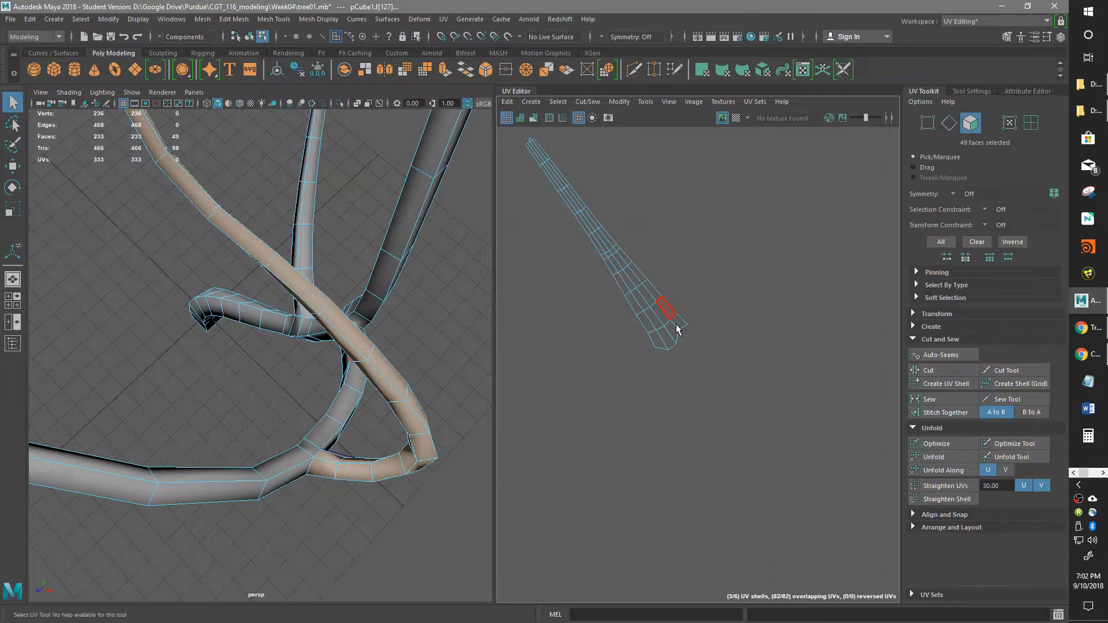
# - Unfold the UVs of the selected faces of the small twig
pyautogui.scroll(-3, 729, 421)
pyautogui.scroll(-1, 682, 428)
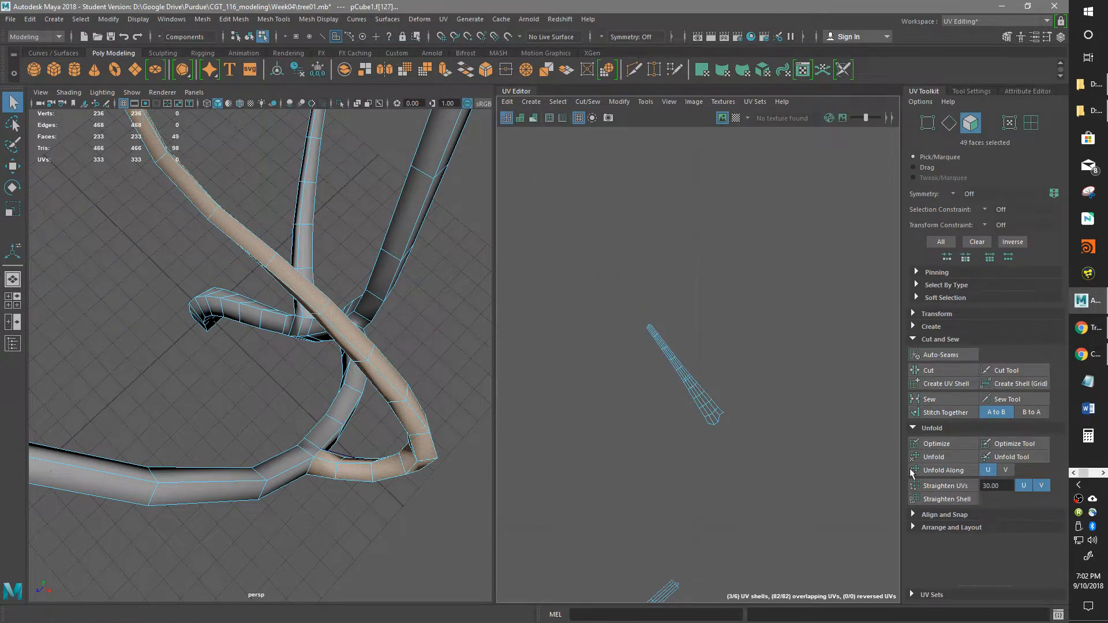
pyautogui.click(933, 457)
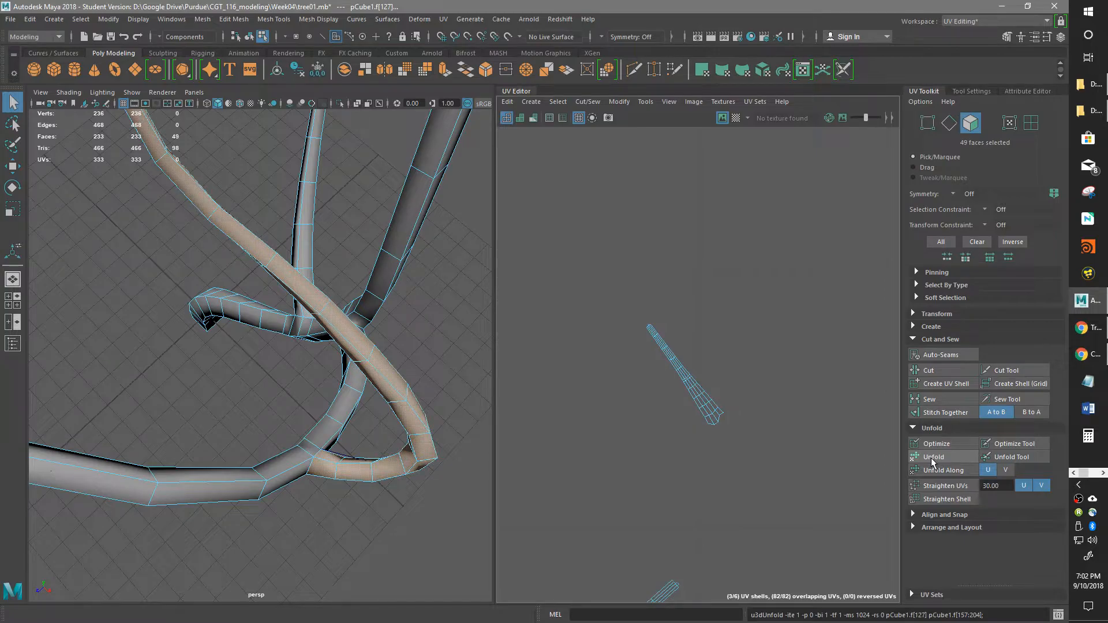
pyautogui.scroll(-5, 742, 496)
pyautogui.keyDown('alt'); pyautogui.moveTo(358, 561); pyautogui.dragTo(428, 469); pyautogui.keyUp('alt')
pyautogui.scroll(6, 731, 409)
pyautogui.scroll(-6, 732, 421)
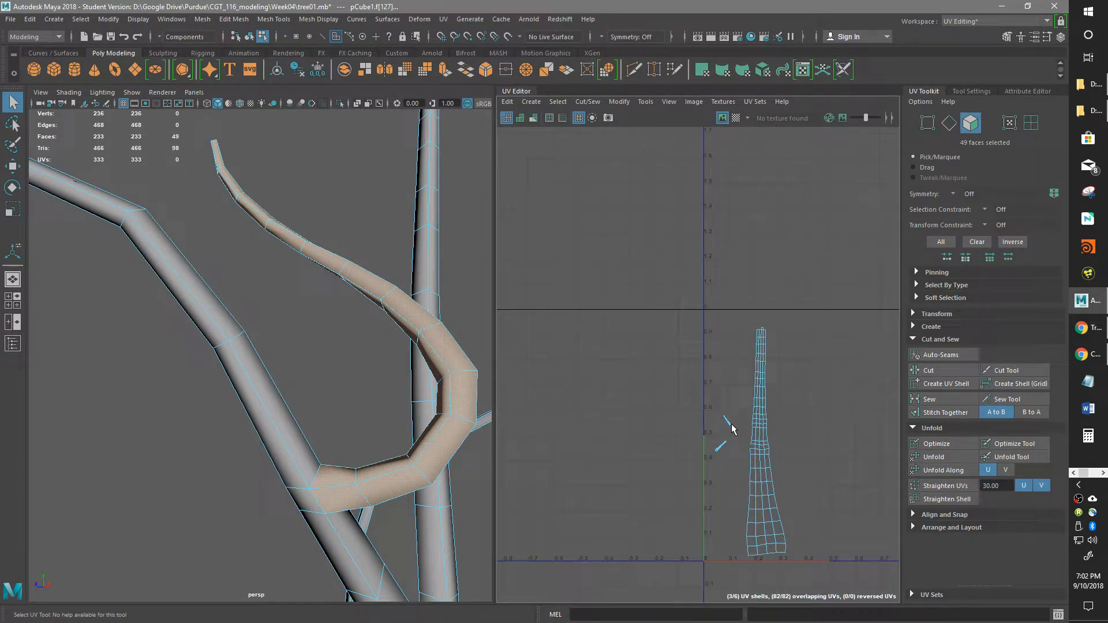
# - Try to scale up the twig's UV shell uniformly in the UV Editor
pyautogui.press('r')
pyautogui.moveTo(732, 424); pyautogui.dragTo(903, 227)
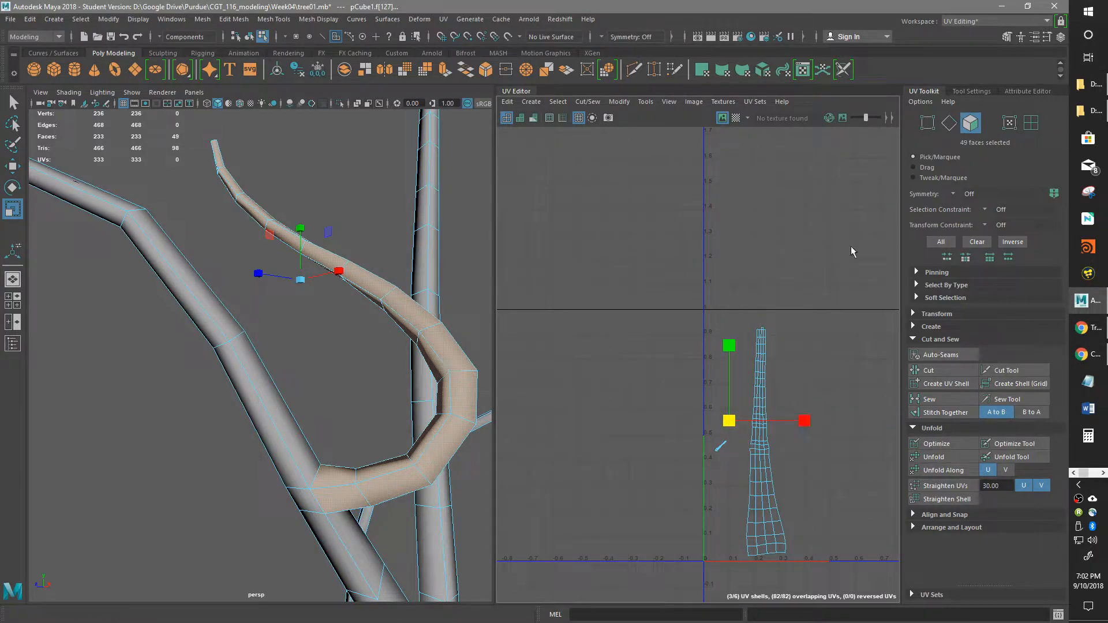
pyautogui.moveTo(728, 422); pyautogui.dragTo(975, 171)
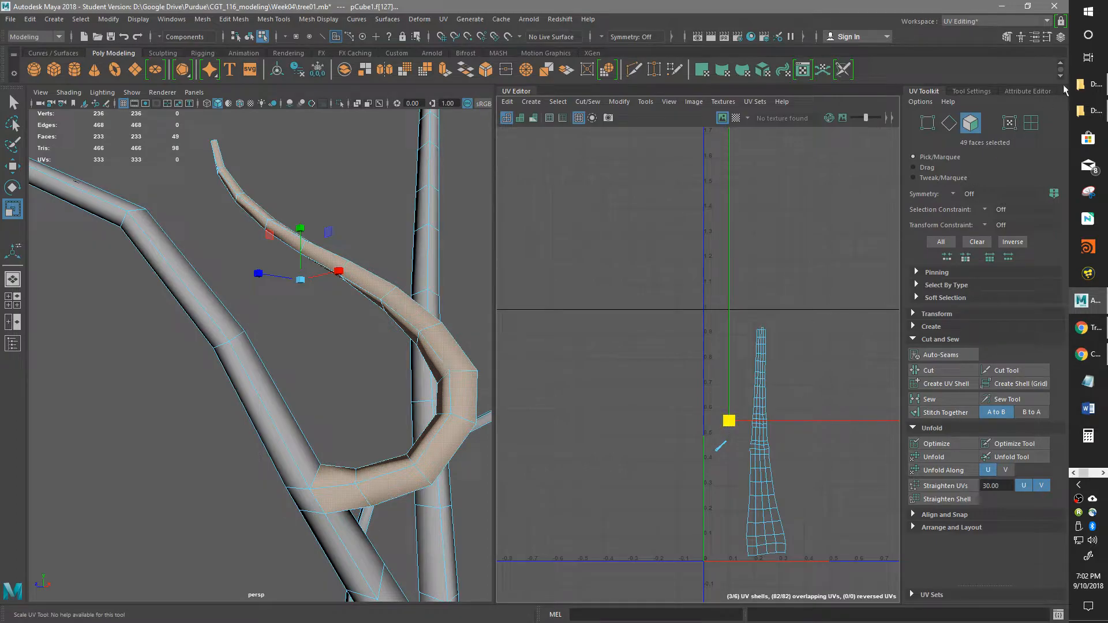
pyautogui.scroll(-5, 777, 459)
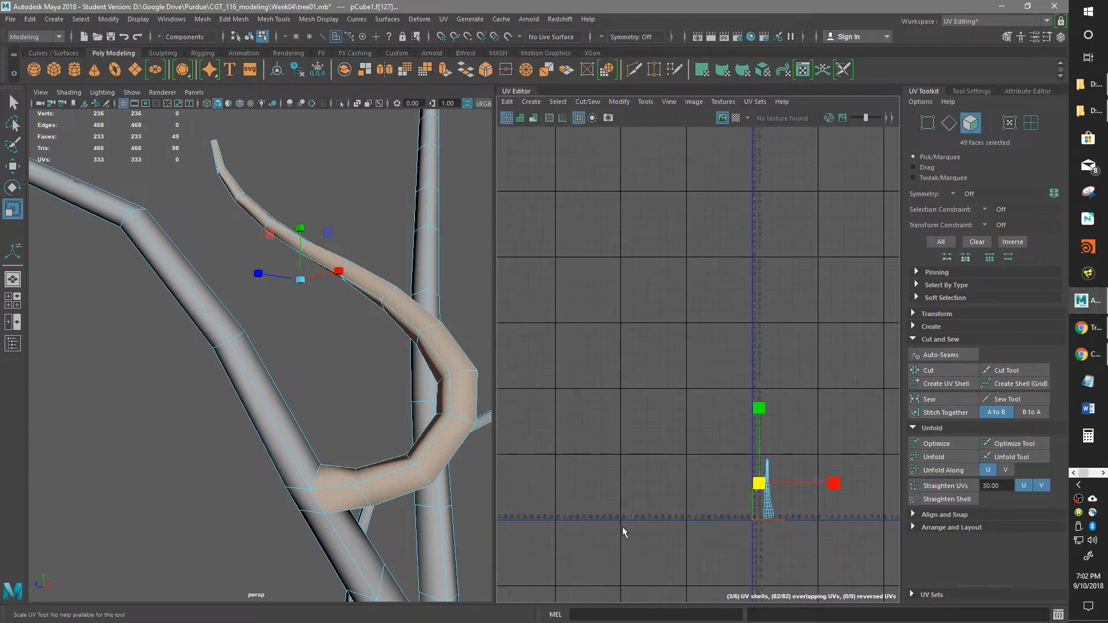
# - Display the checker map on the tree and select the small branch and twig shells beside the trunk shell
pyautogui.click(736, 117)
pyautogui.keyDown('alt'); pyautogui.moveTo(317, 460); pyautogui.dragTo(254, 545); pyautogui.keyUp('alt')
pyautogui.scroll(5, 650, 471)
pyautogui.scroll(-2, 645, 389)
pyautogui.scroll(6, 645, 389)
pyautogui.moveTo(655, 267); pyautogui.dragTo(805, 569)
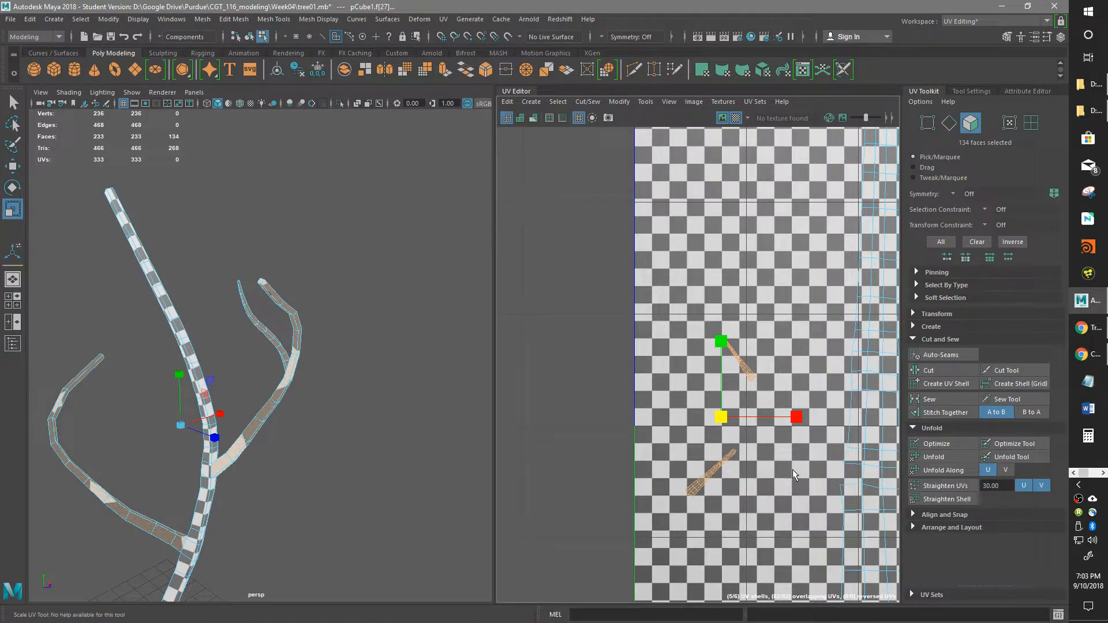
# - Compare the checker size on the trunk and branches, and scale up the selected branch shells uniformly towards the trunk's checker size
pyautogui.keyDown('alt'); pyautogui.moveTo(243, 557); pyautogui.dragTo(267, 370); pyautogui.keyUp('alt')
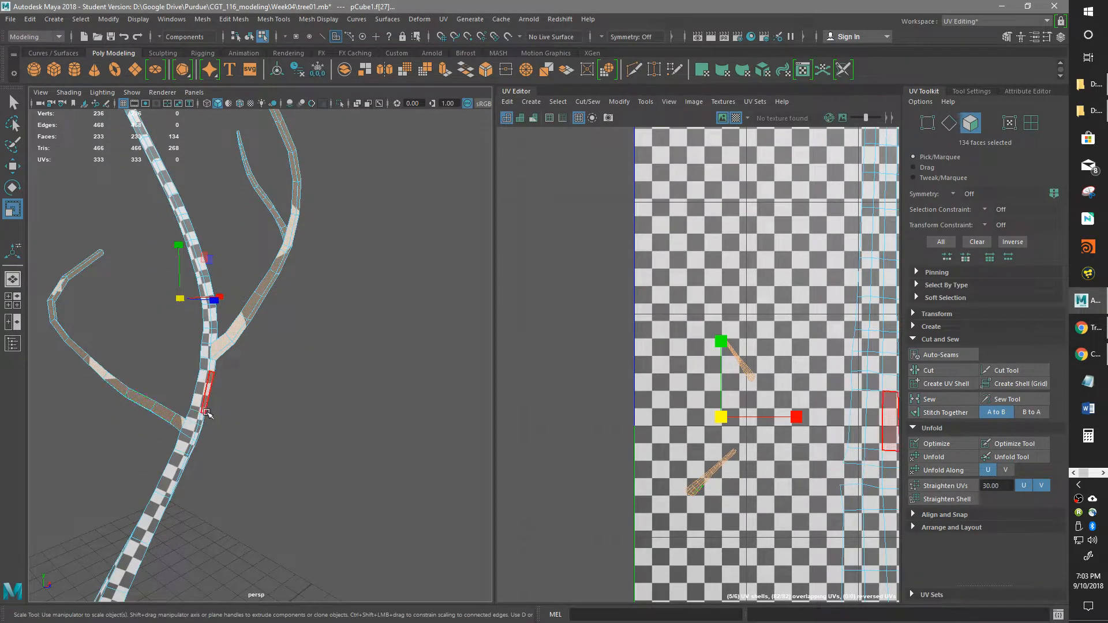
pyautogui.keyDown('alt'); pyautogui.moveTo(152, 520); pyautogui.dragTo(337, 456); pyautogui.keyUp('alt')
pyautogui.keyDown('alt'); pyautogui.moveTo(338, 456); pyautogui.dragTo(341, 495, button='middle'); pyautogui.keyUp('alt')
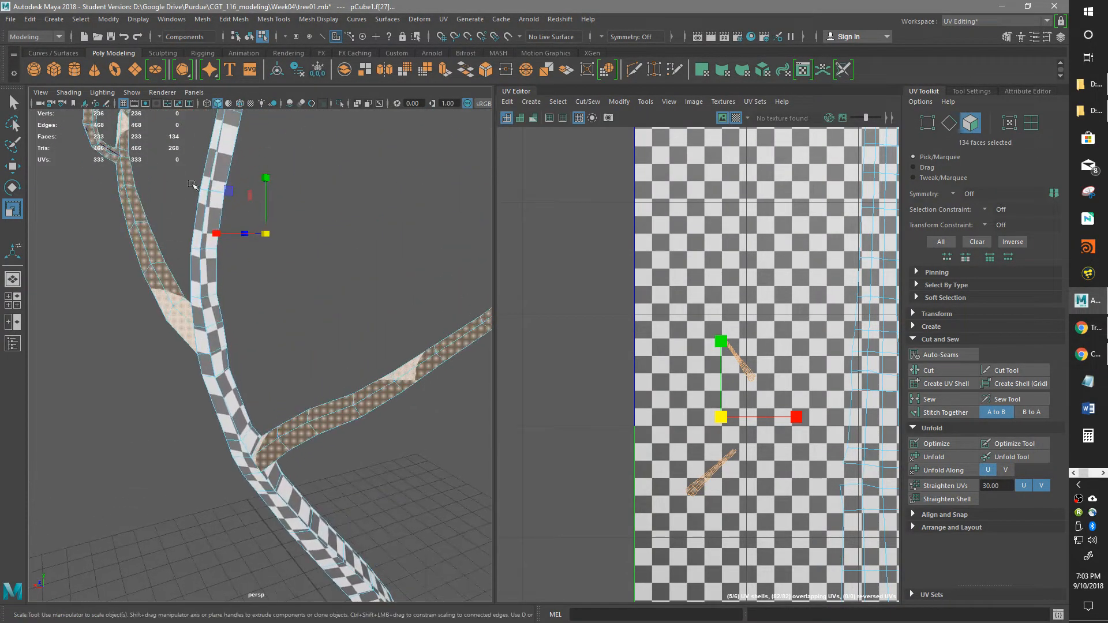
pyautogui.keyDown('alt'); pyautogui.moveTo(297, 338); pyautogui.dragTo(297, 372, button='middle'); pyautogui.keyUp('alt')
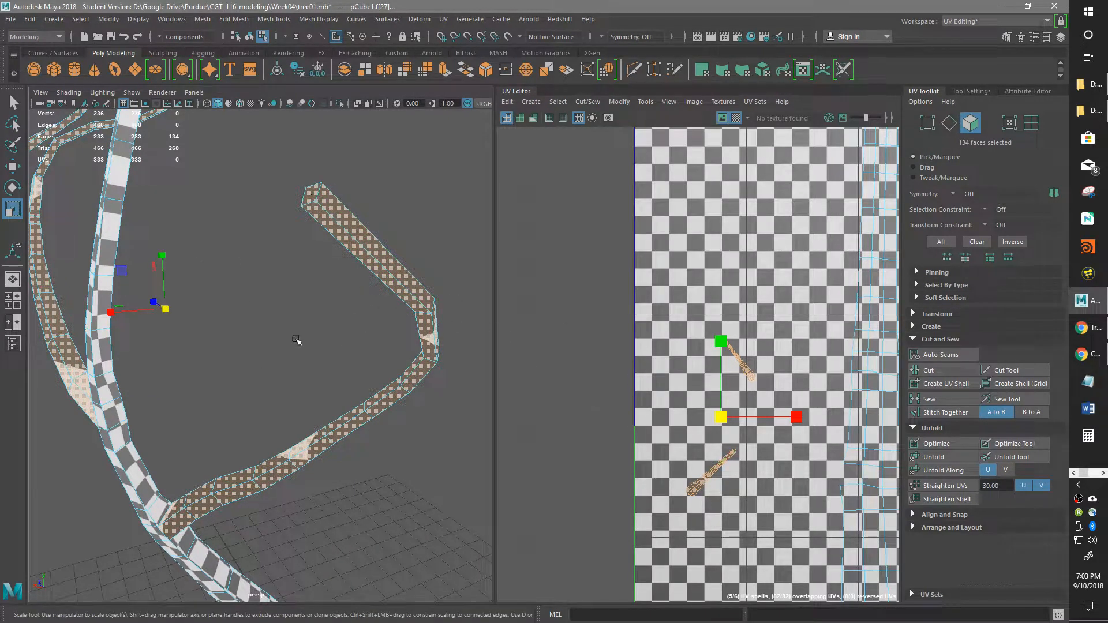
pyautogui.keyDown('alt'); pyautogui.moveTo(159, 511); pyautogui.dragTo(144, 277); pyautogui.keyUp('alt')
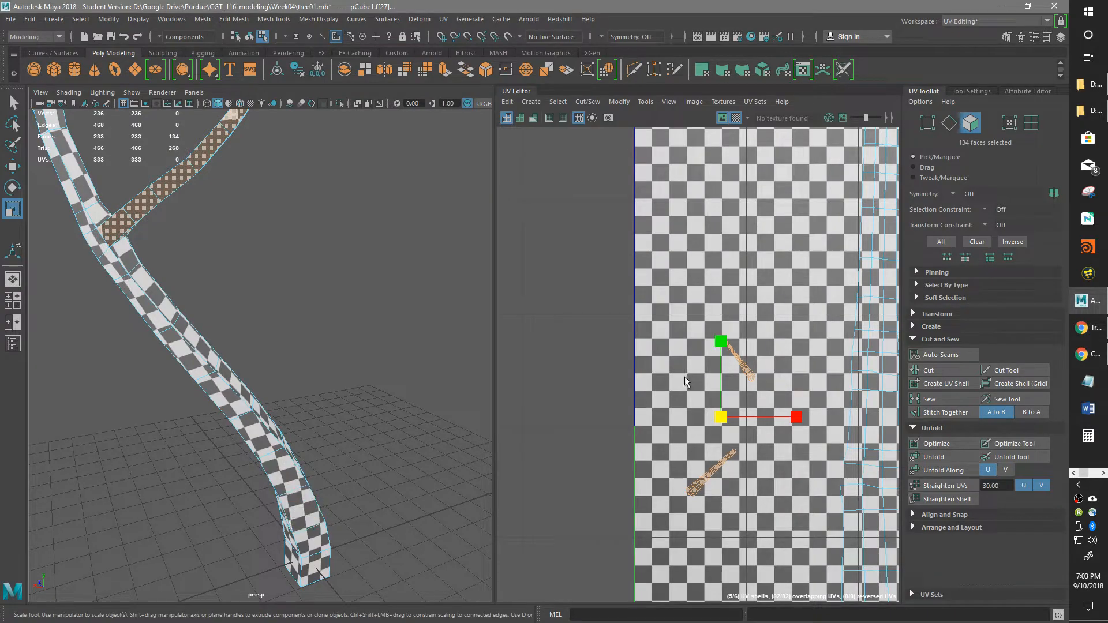
pyautogui.moveTo(725, 420); pyautogui.dragTo(846, 319)
pyautogui.scroll(-5, 450, 352)
pyautogui.scroll(-3, 667, 347)
pyautogui.scroll(-3, 668, 348)
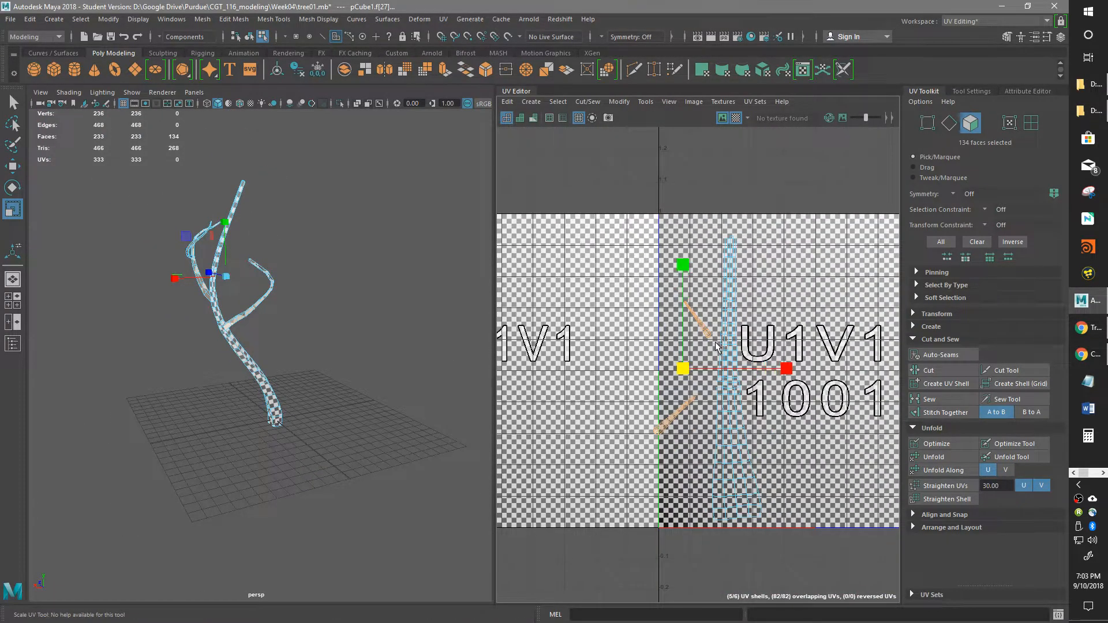
pyautogui.moveTo(720, 344); pyautogui.dragTo(647, 329, button='middle')
pyautogui.scroll(10, 247, 313)
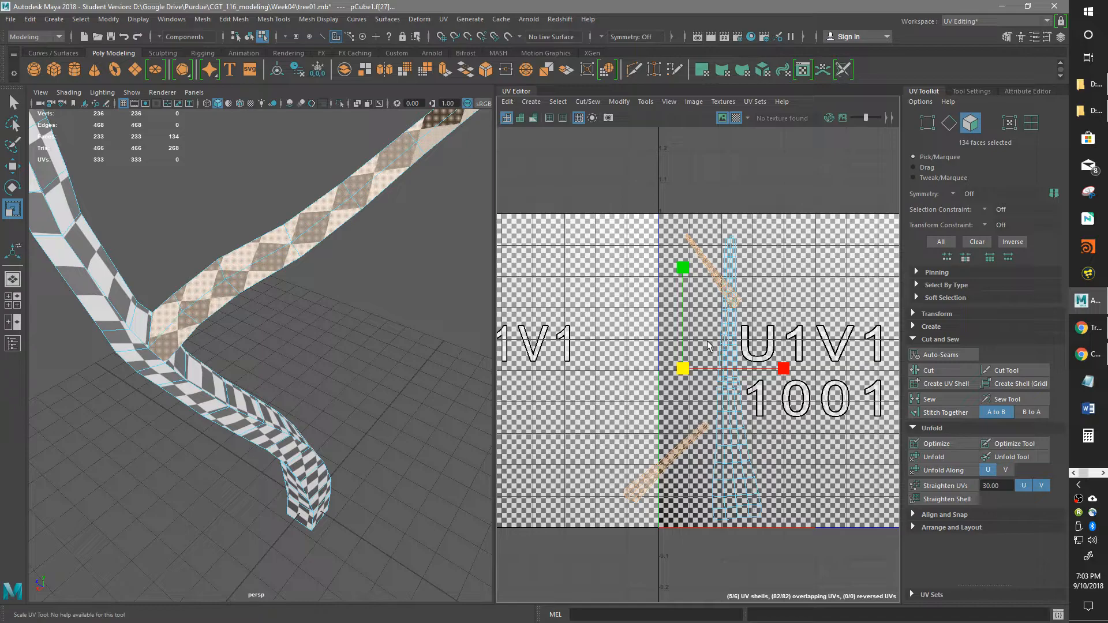
# - Turn off step snap for the UV scale tool and stretch the selected branch shells slightly in the U direction
pyautogui.moveTo(682, 370); pyautogui.dragTo(715, 351)
pyautogui.click(980, 93)
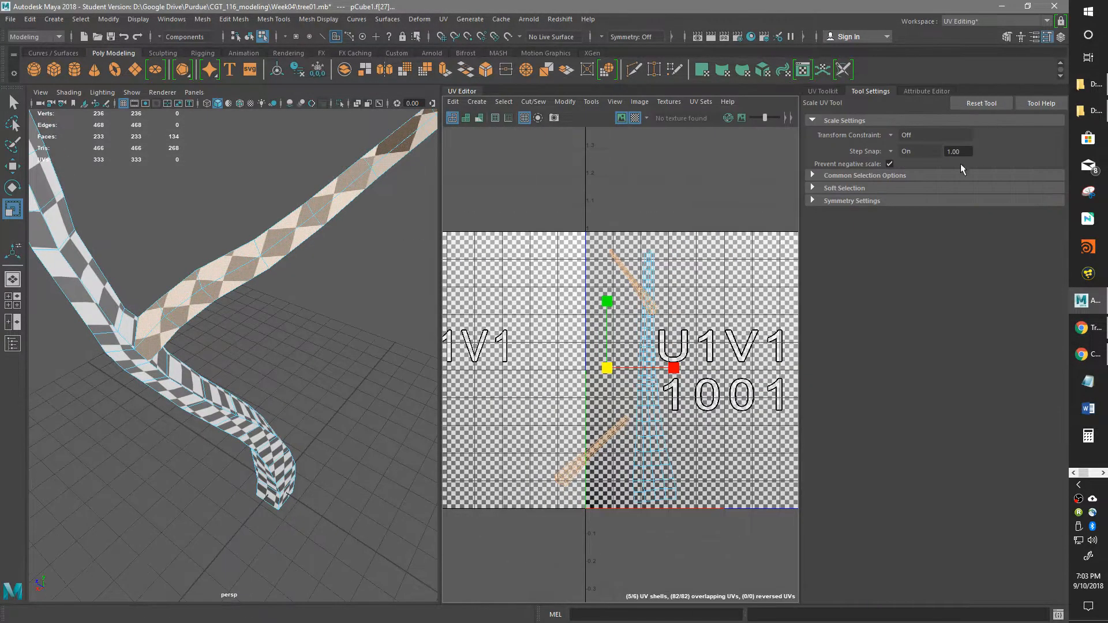
pyautogui.click(891, 152)
pyautogui.click(902, 158)
pyautogui.moveTo(677, 368); pyautogui.dragTo(699, 355)
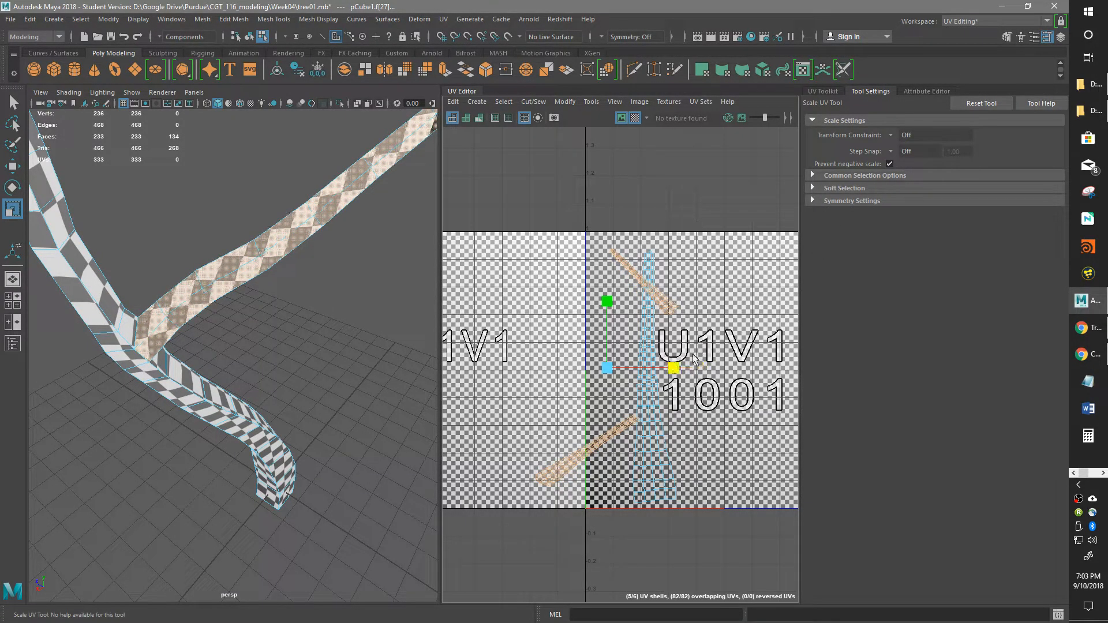
# - Rotate the lower branch shell upright and move it beside the trunk shell near the bottom of the UV tile
pyautogui.click(549, 473)
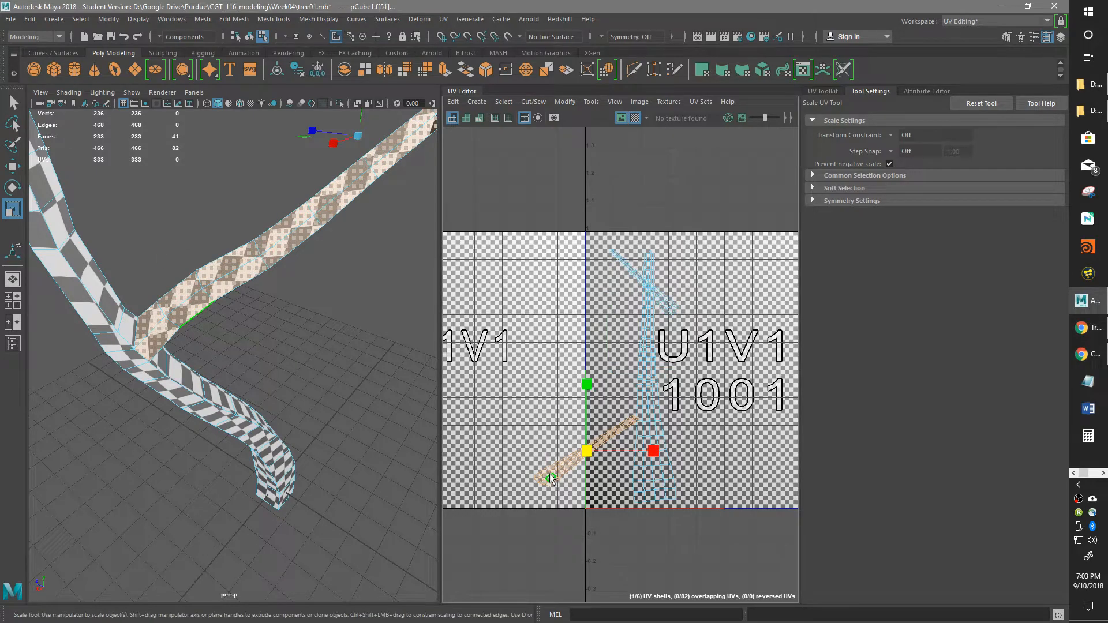
pyautogui.press('e')
pyautogui.moveTo(606, 446); pyautogui.dragTo(571, 361)
pyautogui.press('w')
pyautogui.moveTo(660, 450); pyautogui.dragTo(683, 452)
pyautogui.moveTo(618, 405); pyautogui.dragTo(614, 393)
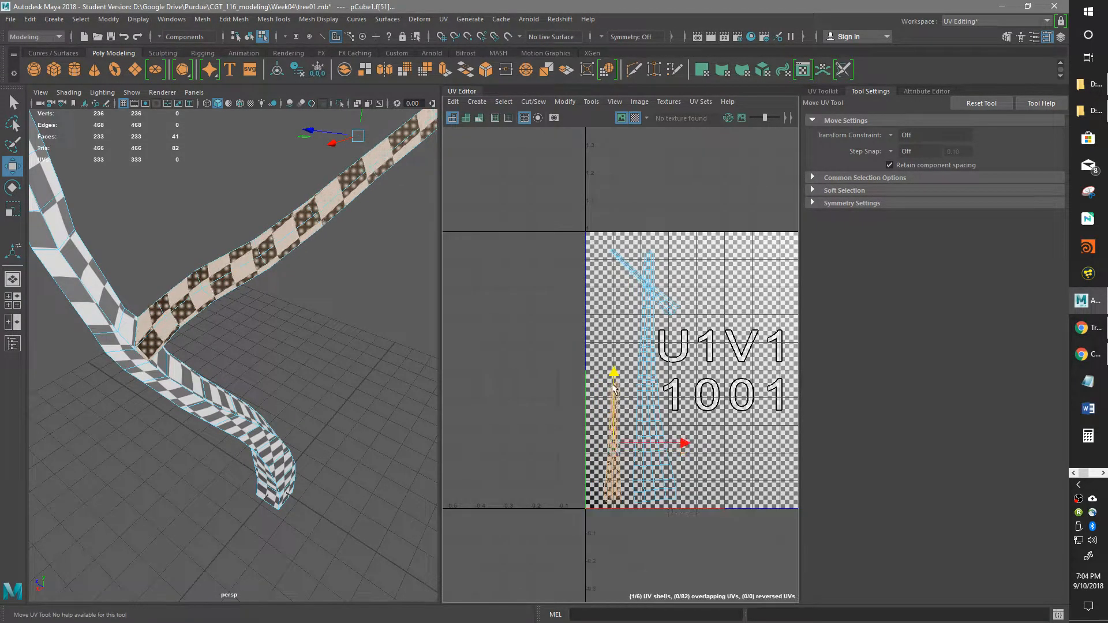
# - Rotate the other branch shell upright and place it directly above the first branch shell
pyautogui.click(633, 273)
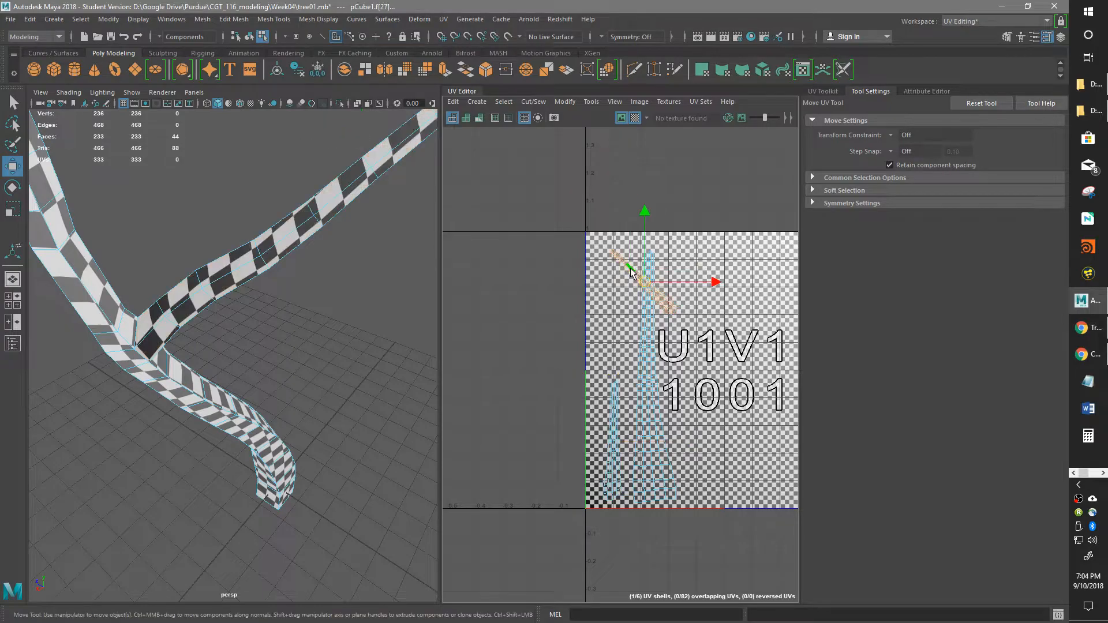
pyautogui.press('e')
pyautogui.moveTo(678, 341); pyautogui.dragTo(619, 362)
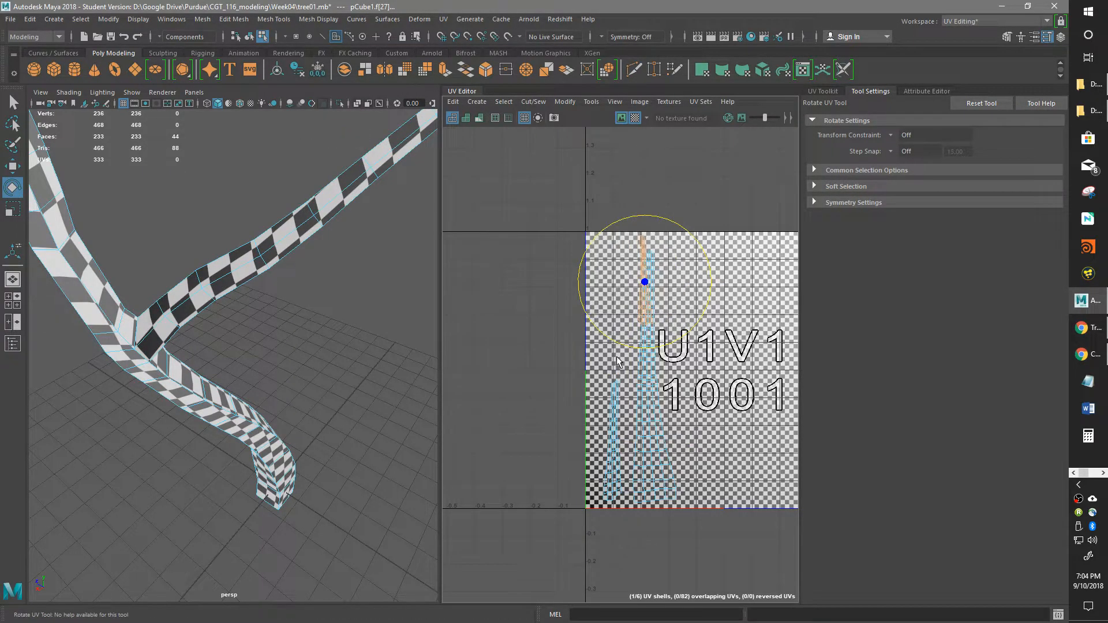
pyautogui.press('w')
pyautogui.moveTo(644, 283); pyautogui.dragTo(615, 323)
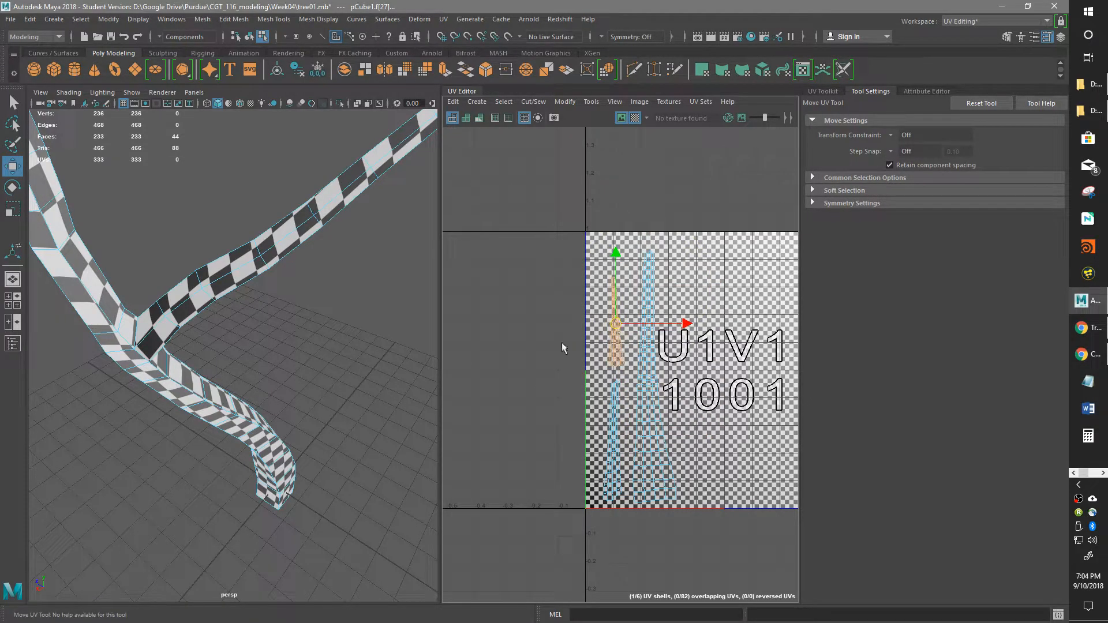
# - Select all faces of the small curled twig growing from the upper branch
pyautogui.keyDown('alt'); pyautogui.moveTo(281, 415); pyautogui.dragTo(196, 306); pyautogui.keyUp('alt')
pyautogui.keyDown('alt'); pyautogui.moveTo(196, 306); pyautogui.dragTo(284, 210, button='right'); pyautogui.keyUp('alt')
pyautogui.keyDown('alt'); pyautogui.moveTo(245, 324); pyautogui.dragTo(255, 501, button='middle'); pyautogui.keyUp('alt')
pyautogui.keyDown('alt'); pyautogui.moveTo(255, 501); pyautogui.dragTo(236, 261); pyautogui.keyUp('alt')
pyautogui.click(145, 290)
pyautogui.doubleClick(145, 290)
pyautogui.moveTo(256, 196); pyautogui.dragTo(290, 222)
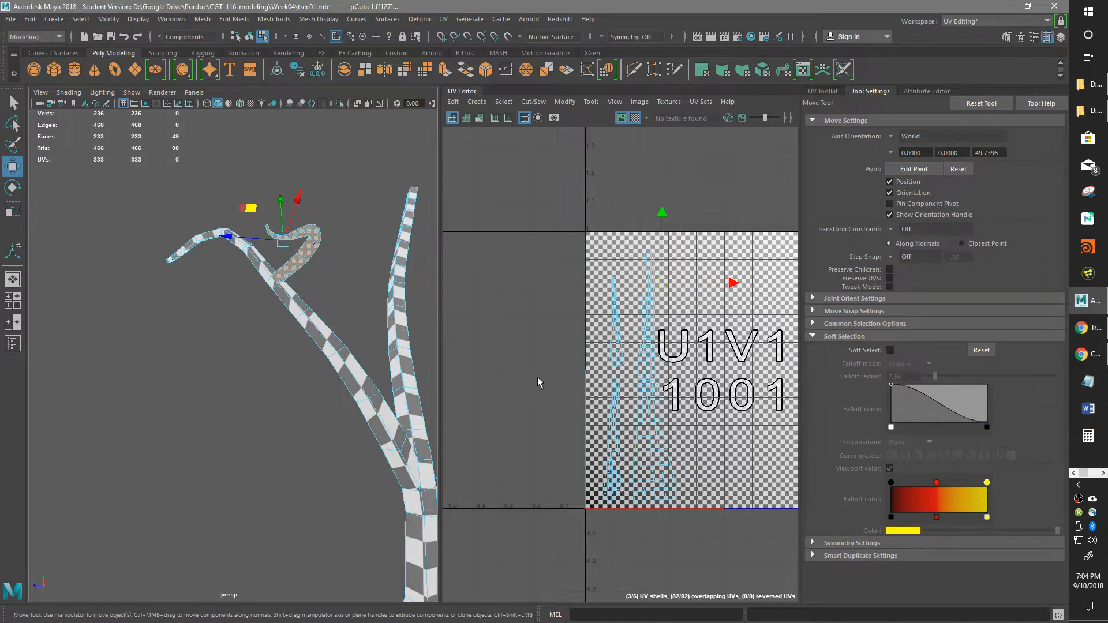
# - Turn off the checker map and apply a planar projection to the selected twig faces
pyautogui.keyDown('alt'); pyautogui.moveTo(722, 219); pyautogui.dragTo(664, 260, button='middle'); pyautogui.keyUp('alt')
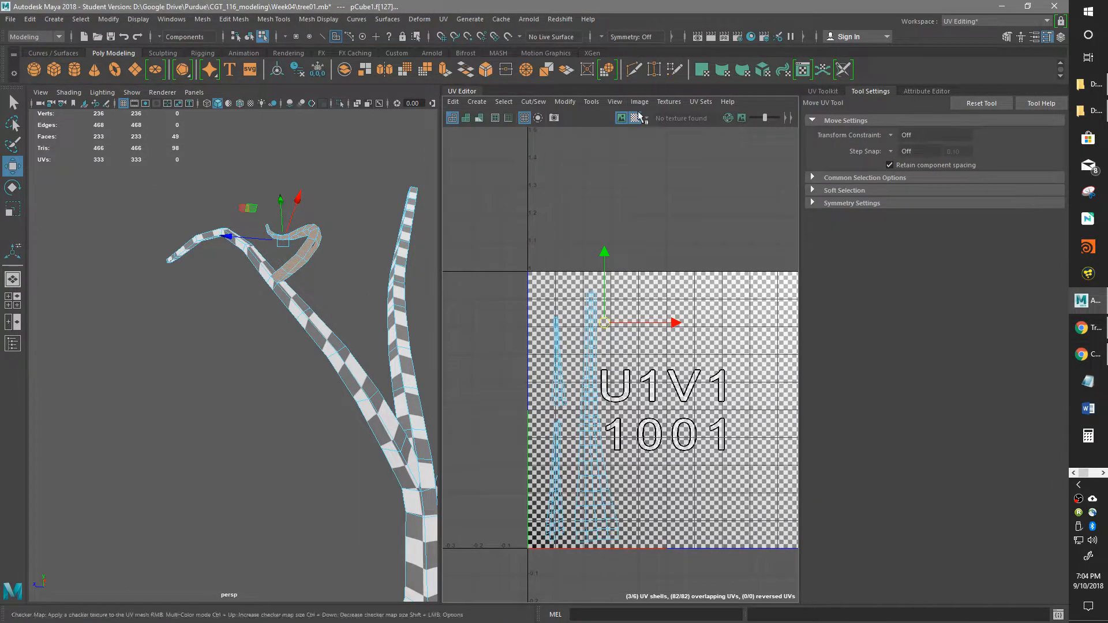
pyautogui.click(635, 117)
pyautogui.moveTo(616, 338); pyautogui.dragTo(670, 343, button='middle')
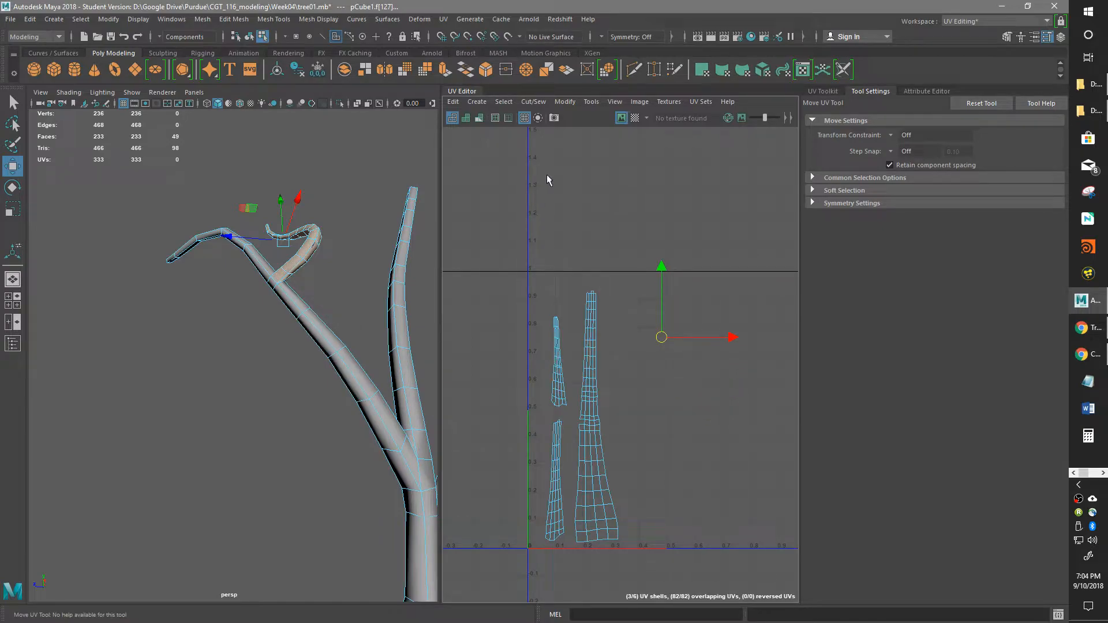
pyautogui.click(701, 70)
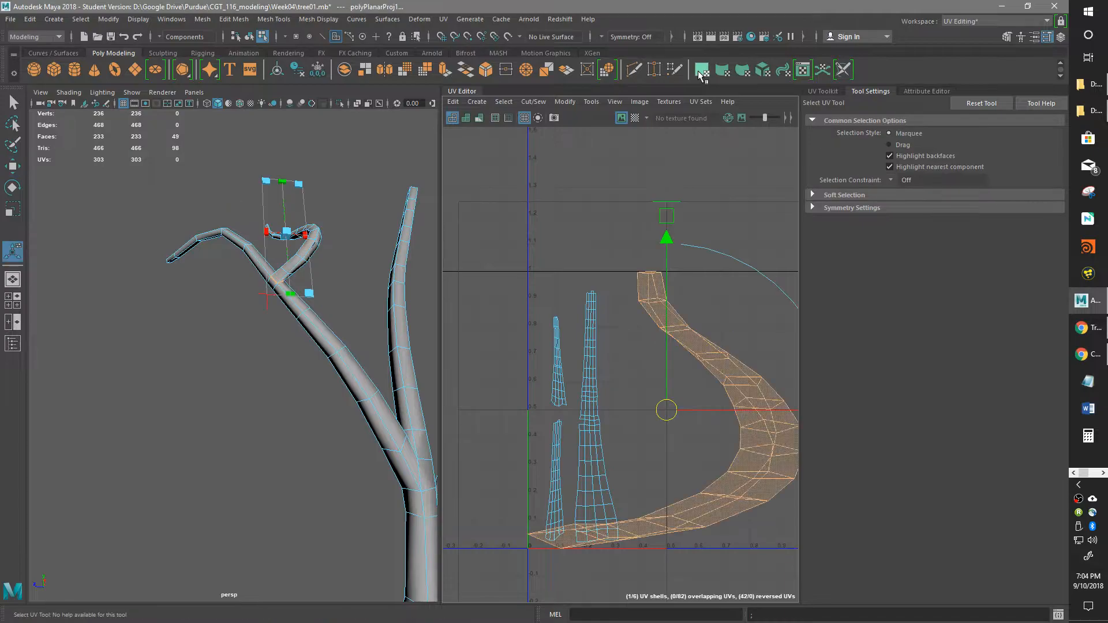
pyautogui.keyDown('alt'); pyautogui.moveTo(624, 413); pyautogui.dragTo(632, 386, button='middle'); pyautogui.keyUp('alt')
pyautogui.press('w')
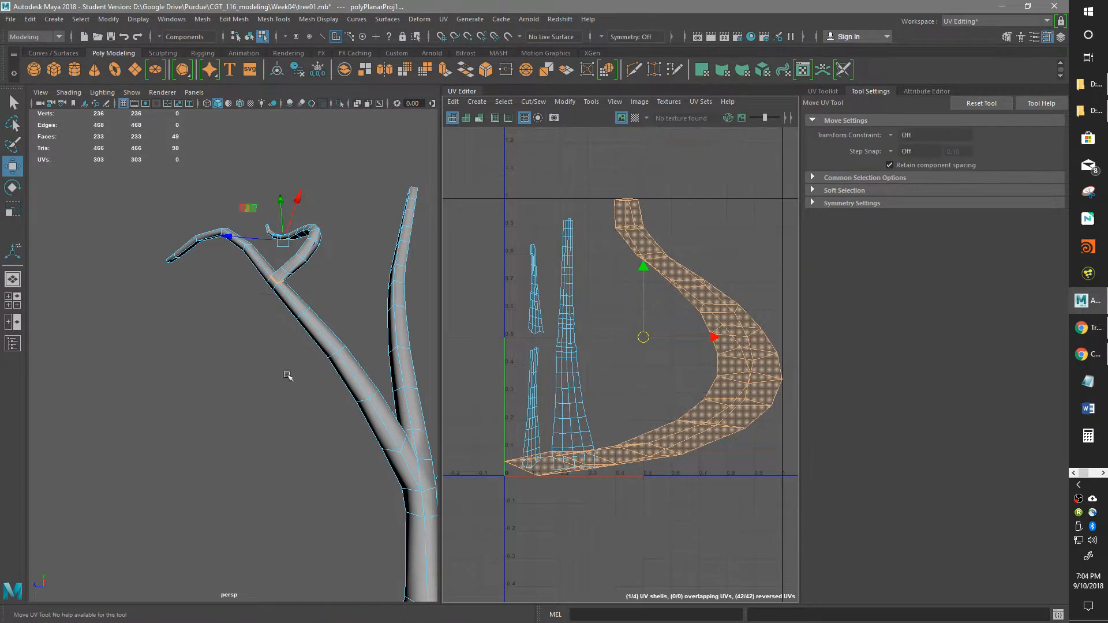
# - Switch to edge selection and select the edges around the twig's base where it meets the upper branch
pyautogui.keyDown('alt'); pyautogui.moveTo(214, 269); pyautogui.dragTo(388, 209, button='right'); pyautogui.keyUp('alt')
pyautogui.keyDown('alt'); pyautogui.moveTo(362, 247); pyautogui.dragTo(293, 335, button='middle'); pyautogui.keyUp('alt')
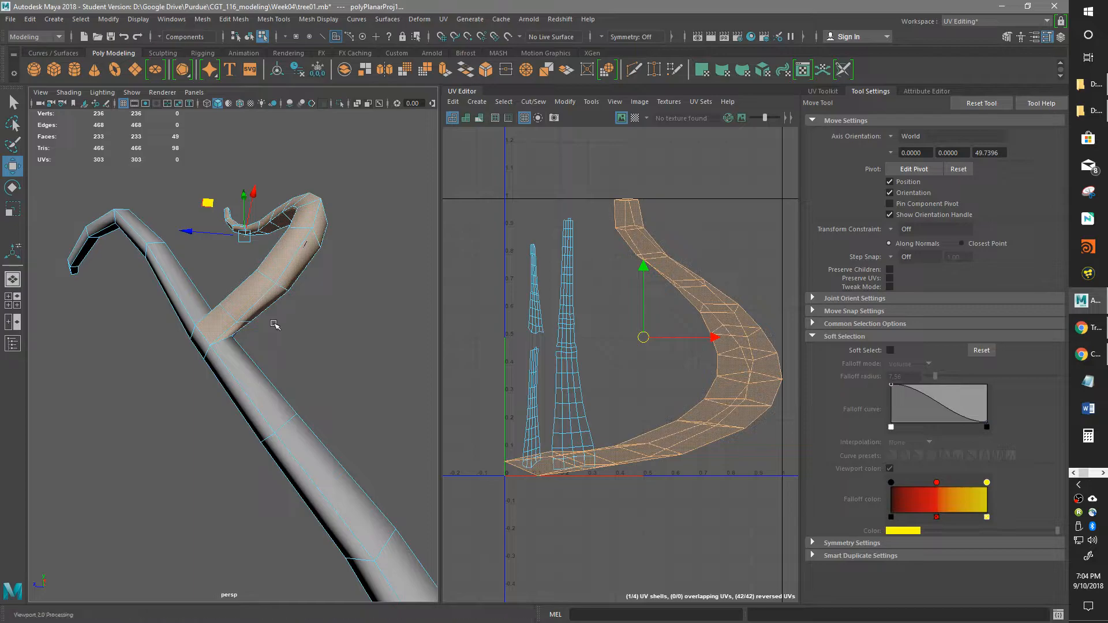
pyautogui.keyDown('alt'); pyautogui.moveTo(260, 363); pyautogui.dragTo(247, 398); pyautogui.keyUp('alt')
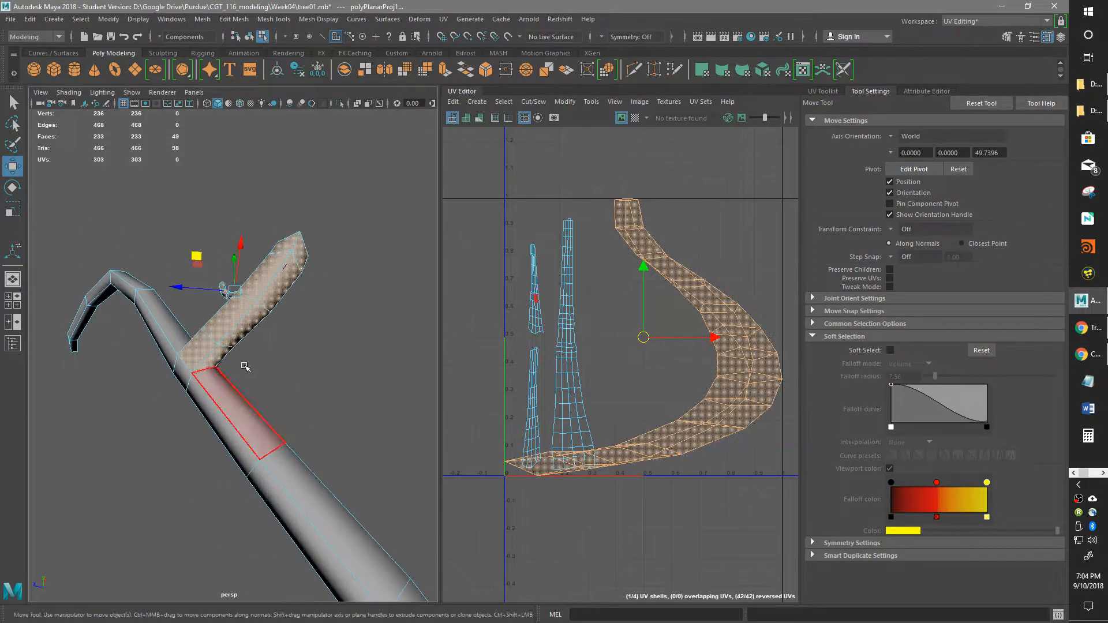
pyautogui.moveTo(210, 279); pyautogui.dragTo(209, 248, button='right')
pyautogui.click(209, 370)
pyautogui.click(185, 361)
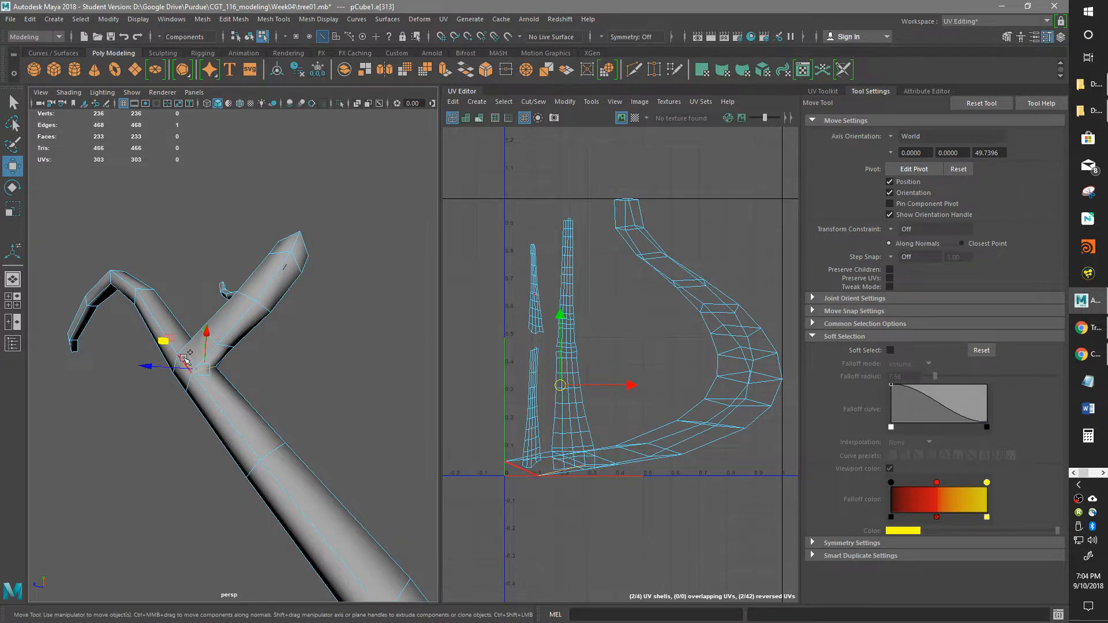
pyautogui.keyDown('alt'); pyautogui.moveTo(247, 366); pyautogui.dragTo(173, 380); pyautogui.keyUp('alt')
pyautogui.press('f')
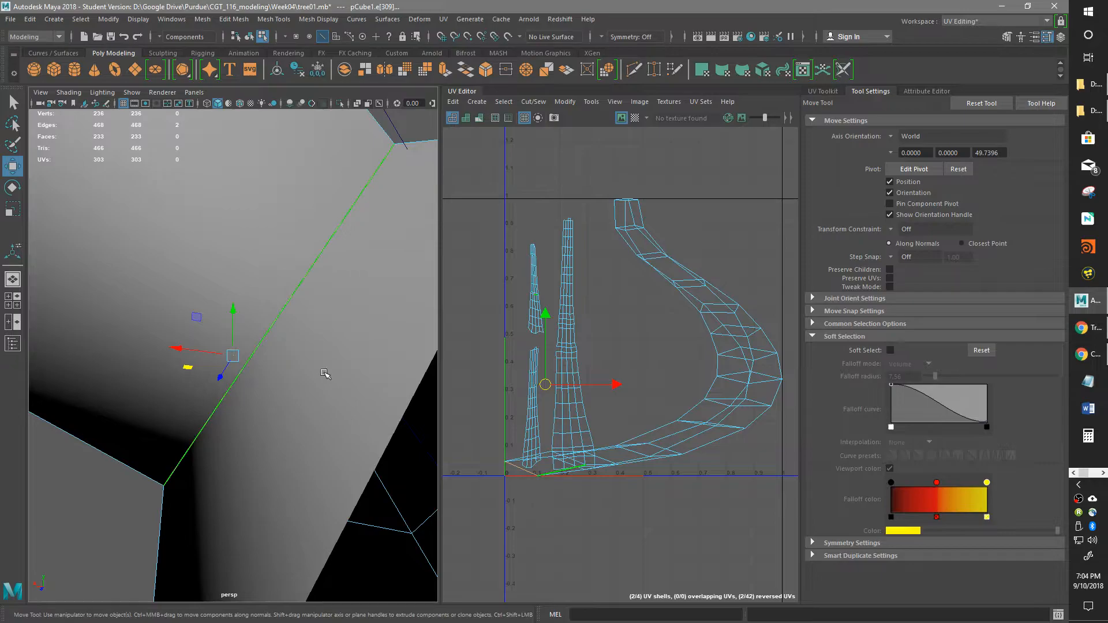
pyautogui.scroll(-6, 329, 376)
pyautogui.keyDown('shift'); pyautogui.click(245, 333); pyautogui.keyUp('shift')
pyautogui.keyDown('alt'); pyautogui.moveTo(244, 333); pyautogui.dragTo(242, 364); pyautogui.keyUp('alt')
pyautogui.keyDown('shift'); pyautogui.click(242, 370); pyautogui.keyUp('shift')
# - Extend the edge selection with the loop along the twig's length and the edges of its end cap
pyautogui.keyDown('shift'); pyautogui.doubleClick(233, 385); pyautogui.keyUp('shift')
pyautogui.keyDown('alt'); pyautogui.moveTo(281, 287); pyautogui.dragTo(266, 362); pyautogui.keyUp('alt')
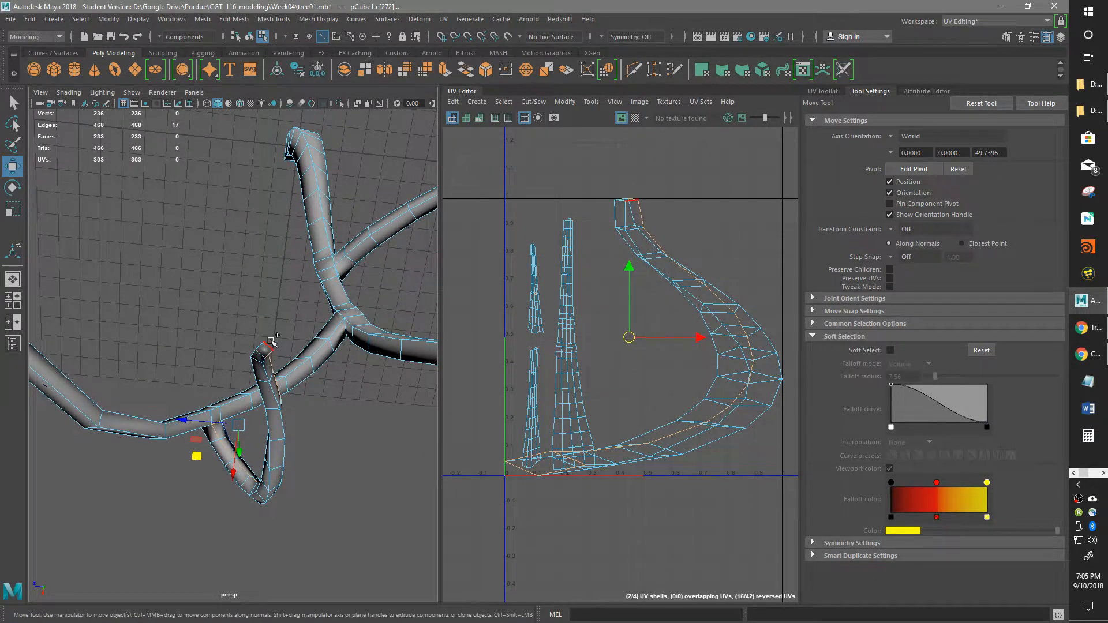
pyautogui.keyDown('shift'); pyautogui.click(266, 349); pyautogui.keyUp('shift')
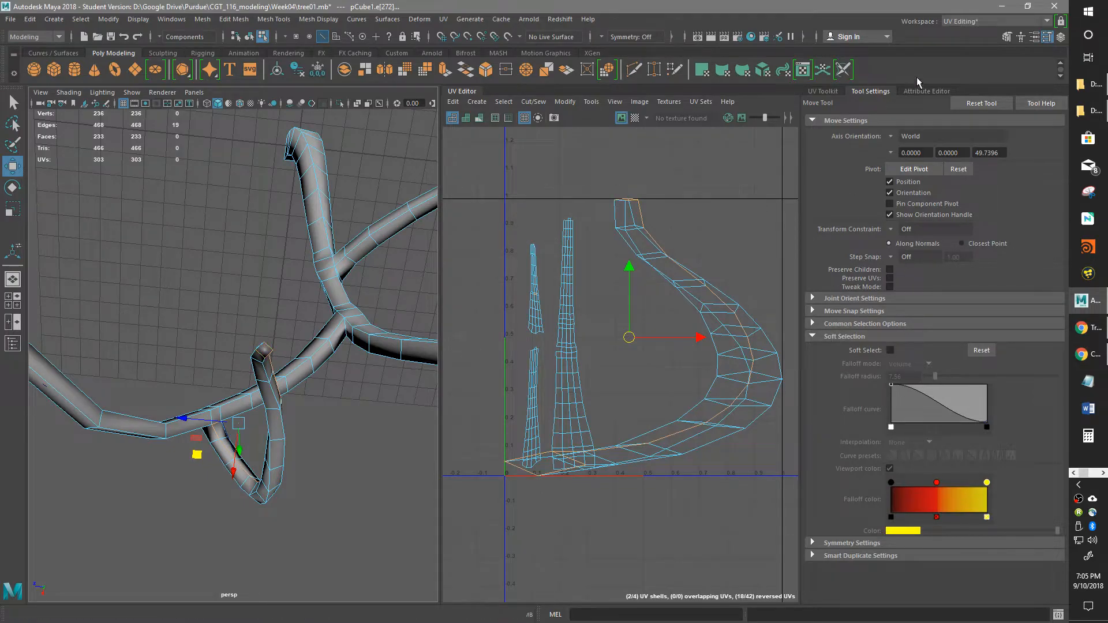
# - Cut the twig's UVs along the selected edges, then select its shell as faces and unfold it
pyautogui.click(826, 91)
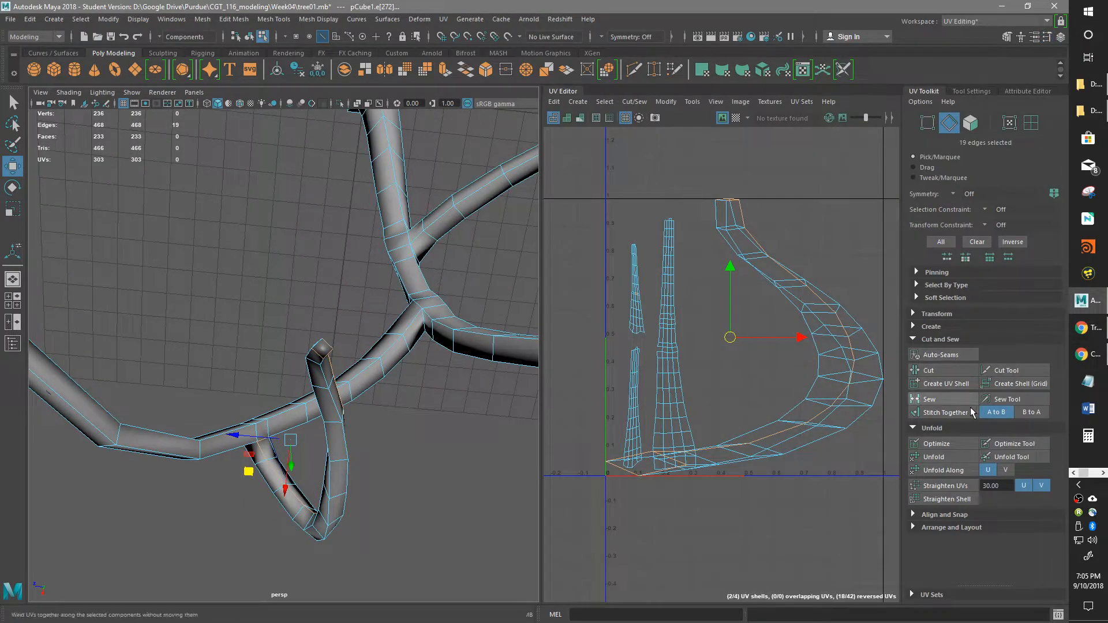
pyautogui.click(951, 369)
pyautogui.moveTo(835, 424); pyautogui.dragTo(838, 435, button='right')
pyautogui.press('F11')
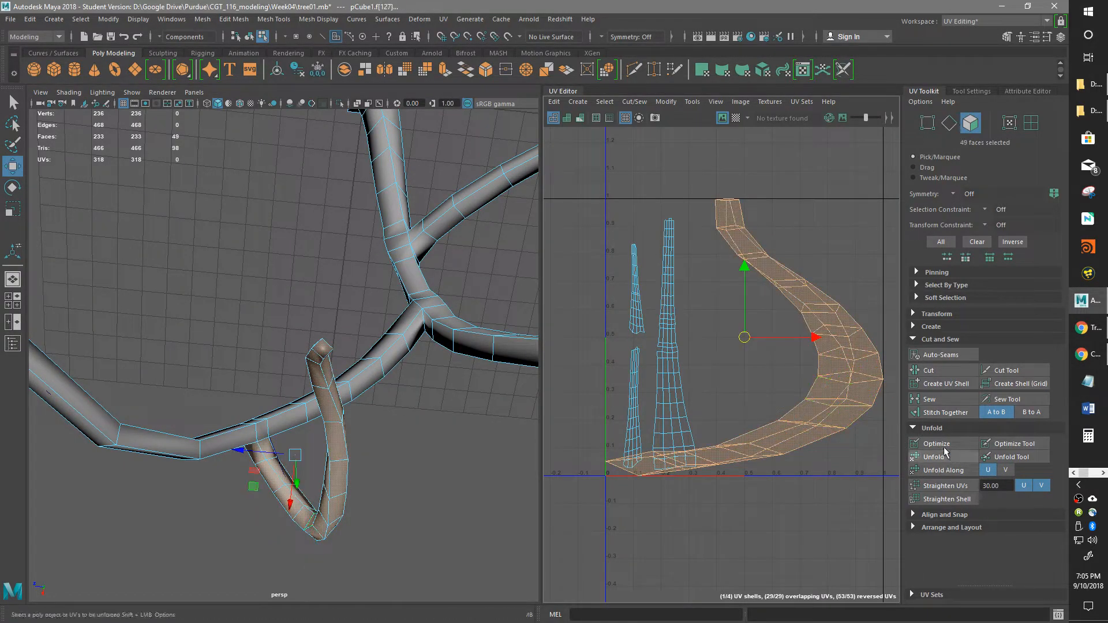
pyautogui.click(948, 456)
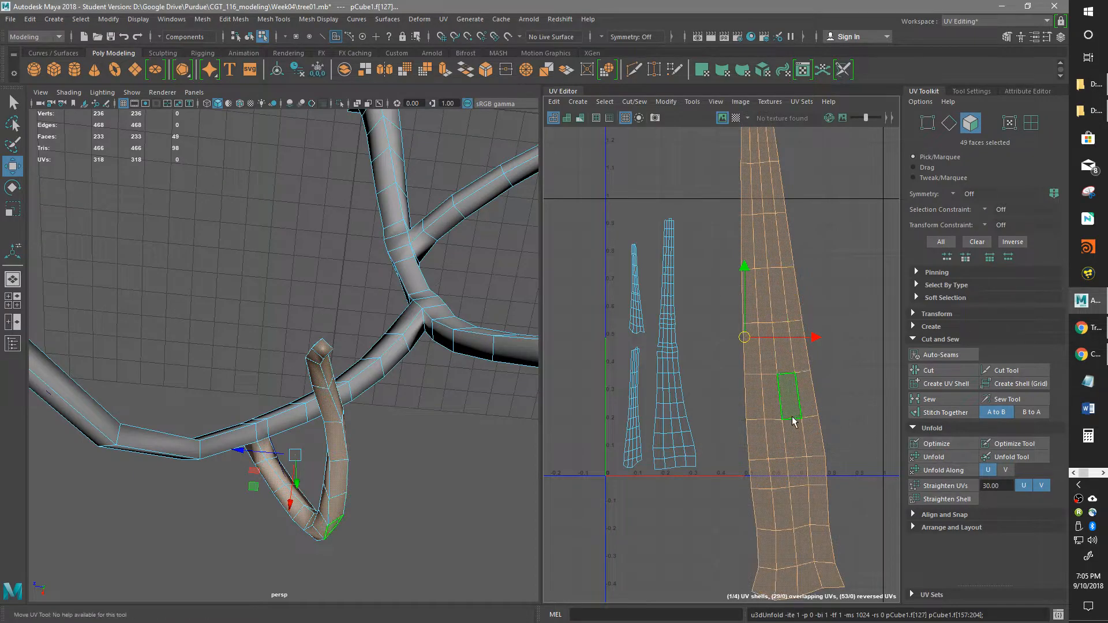
pyautogui.scroll(-3, 791, 424)
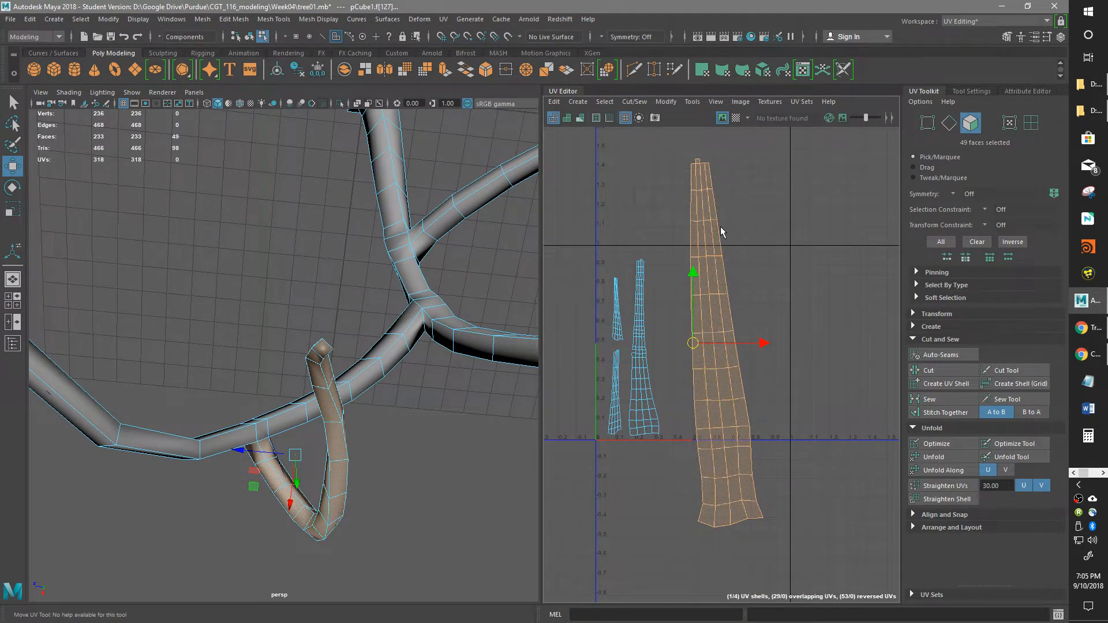
# - Scale the twig's UV shell down and move it beside the smaller branch shells
pyautogui.press('r')
pyautogui.moveTo(693, 342); pyautogui.dragTo(634, 397)
pyautogui.press('w')
pyautogui.moveTo(695, 344); pyautogui.dragTo(601, 289)
pyautogui.scroll(3, 613, 294)
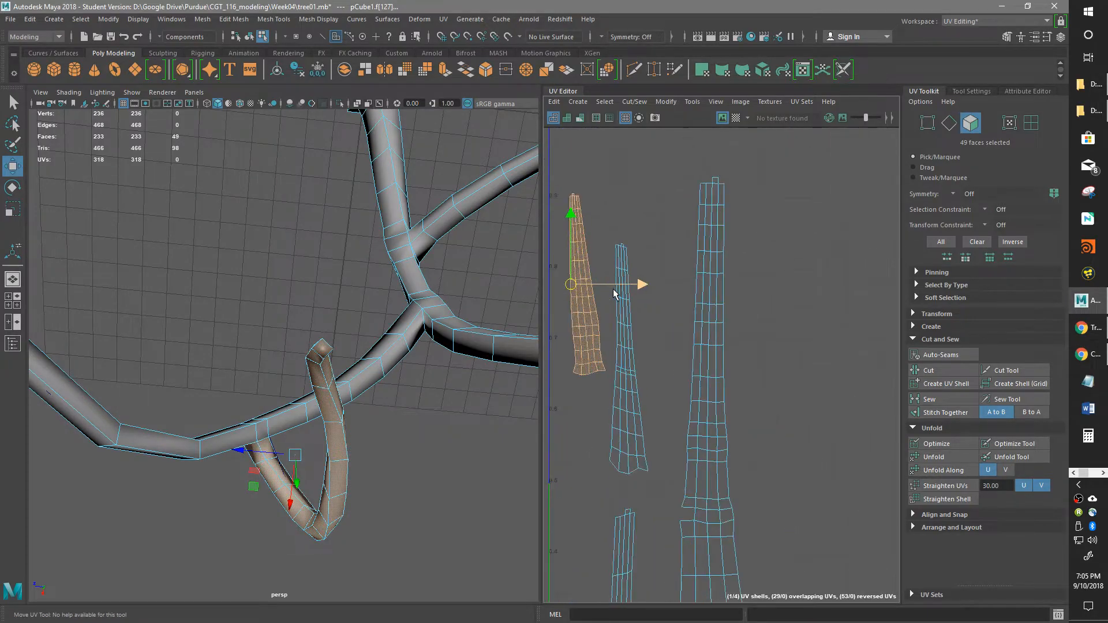
# - Display the checker map and compare the twig's checker squares with those on the neighbouring branches
pyautogui.click(736, 117)
pyautogui.keyDown('alt'); pyautogui.moveTo(398, 419); pyautogui.dragTo(388, 342); pyautogui.keyUp('alt')
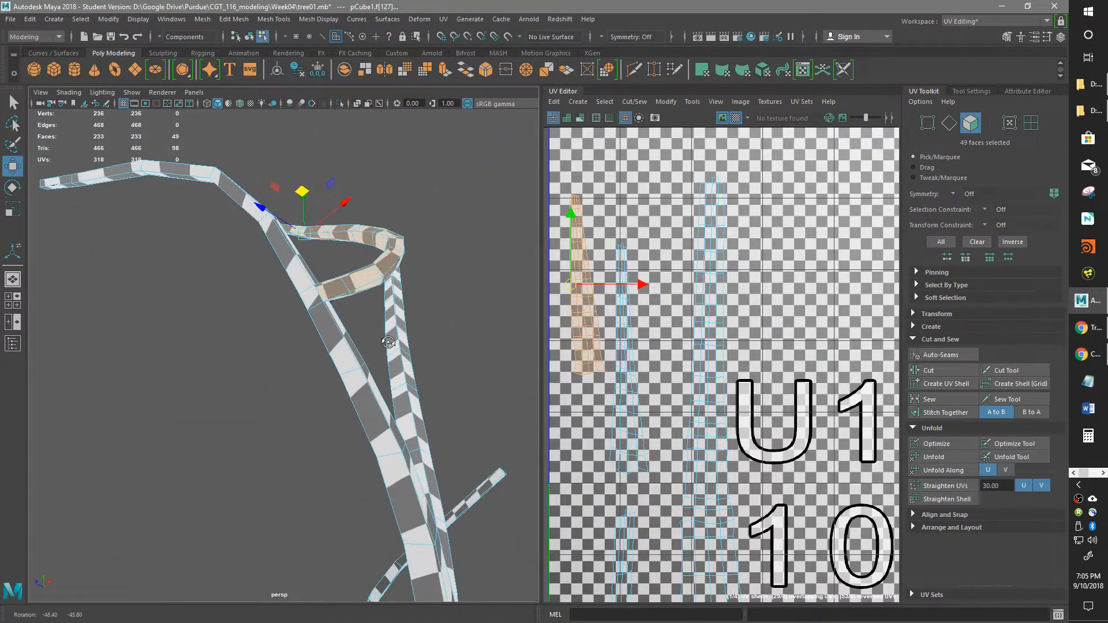
pyautogui.keyDown('alt'); pyautogui.moveTo(383, 366); pyautogui.dragTo(247, 466, button='right'); pyautogui.keyUp('alt')
pyautogui.keyDown('alt'); pyautogui.moveTo(246, 466); pyautogui.dragTo(404, 386); pyautogui.keyUp('alt')
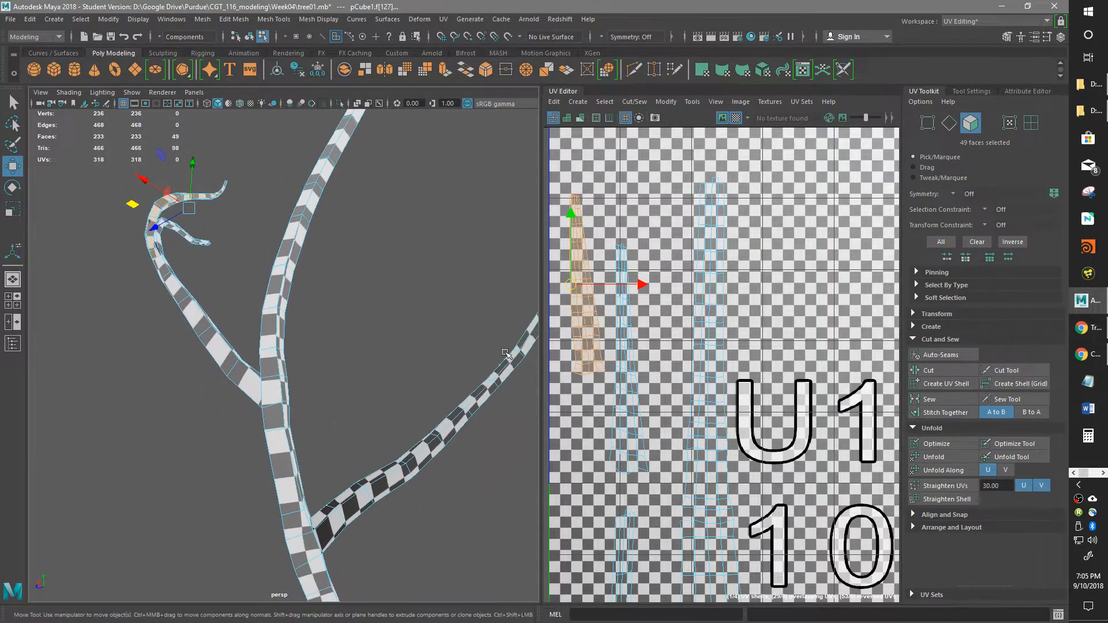
# - Rotate the twig's UV shell slightly so it stands upright, and shift it down next to the neighbouring branch shell
pyautogui.press('e')
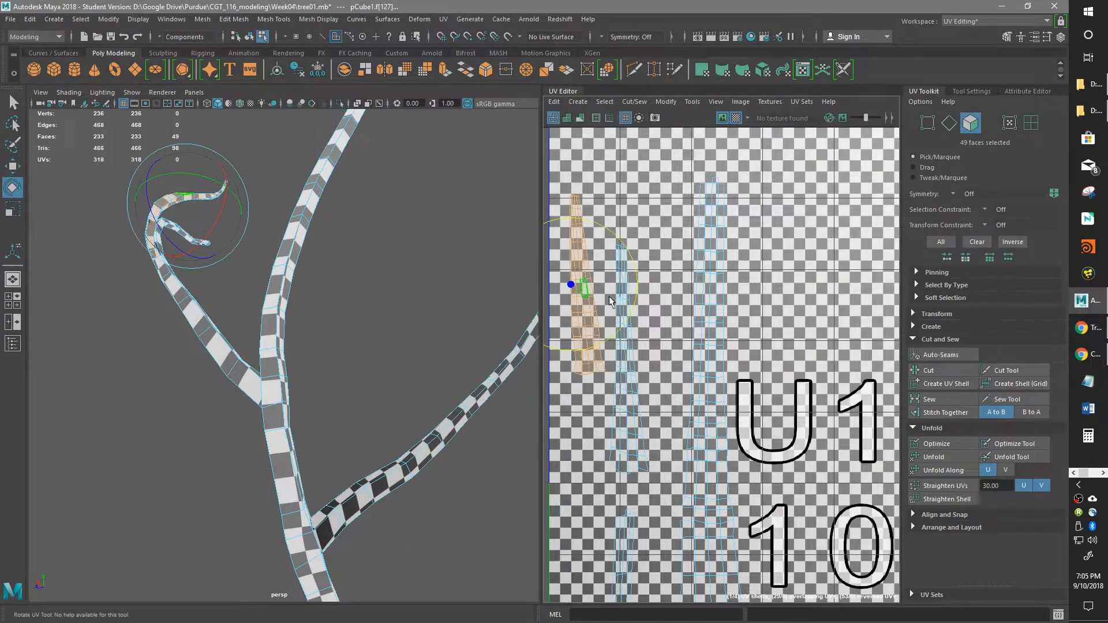
pyautogui.moveTo(634, 309); pyautogui.dragTo(638, 332)
pyautogui.scroll(-2, 687, 350)
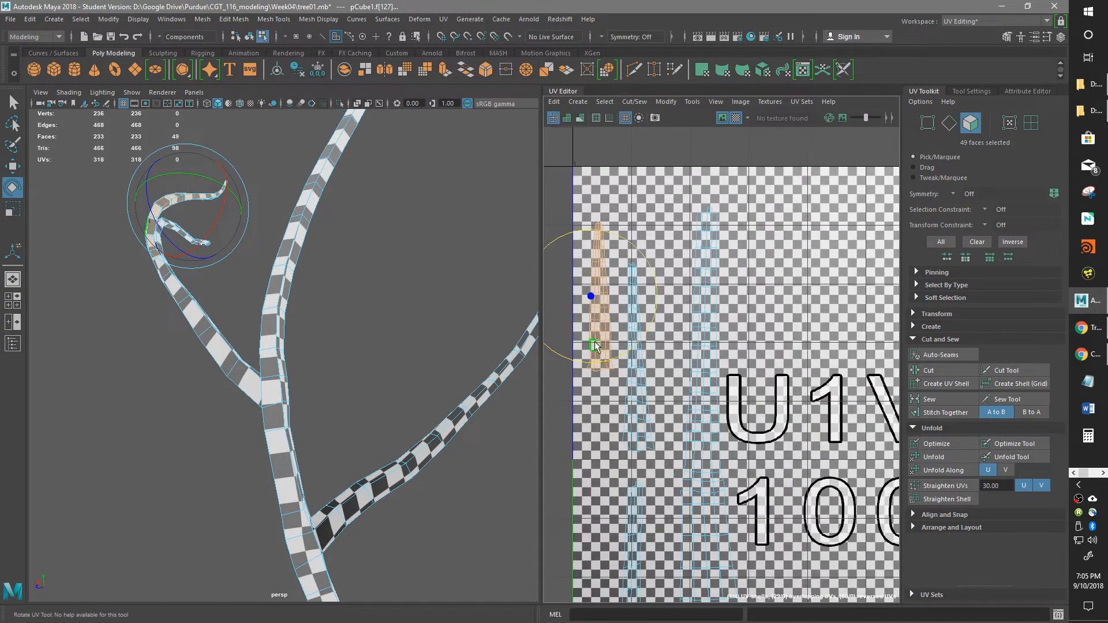
pyautogui.press('w')
pyautogui.moveTo(598, 298); pyautogui.dragTo(600, 354)
# - Examine the checker pattern across the whole tree, and hide the checker map
pyautogui.keyDown('alt'); pyautogui.moveTo(439, 340); pyautogui.dragTo(147, 485); pyautogui.keyUp('alt')
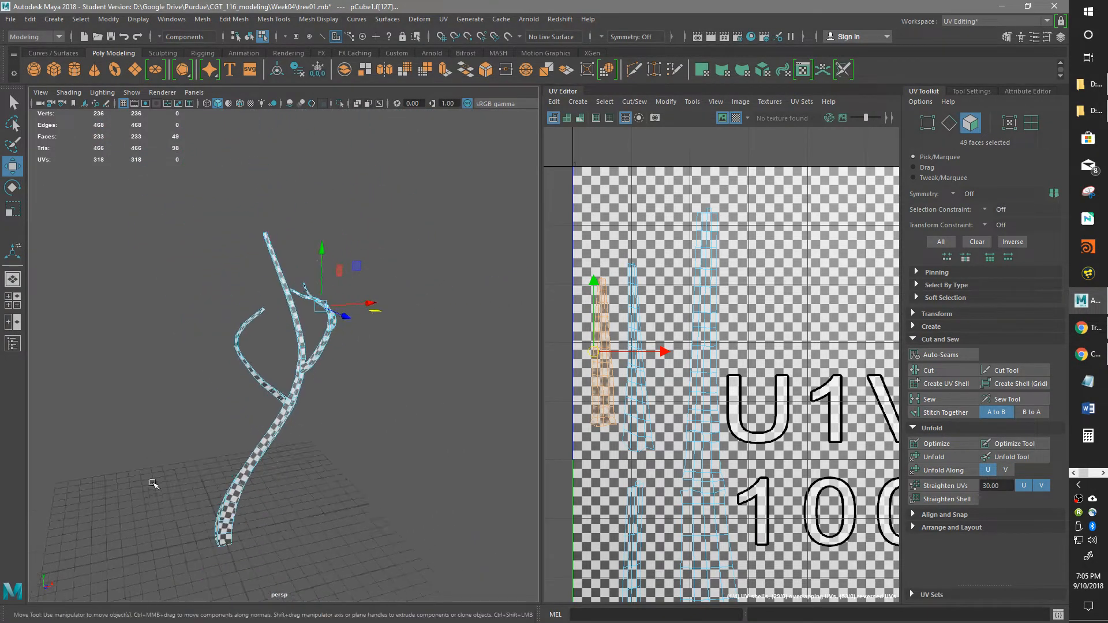
pyautogui.keyDown('alt'); pyautogui.moveTo(301, 432); pyautogui.dragTo(312, 433); pyautogui.keyUp('alt')
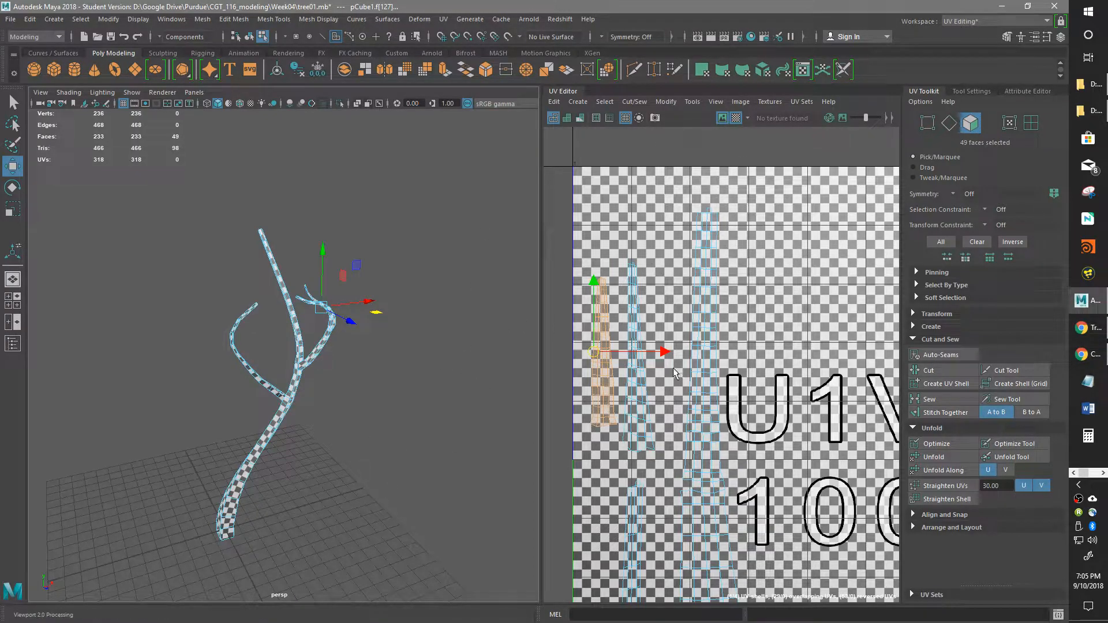
pyautogui.click(736, 118)
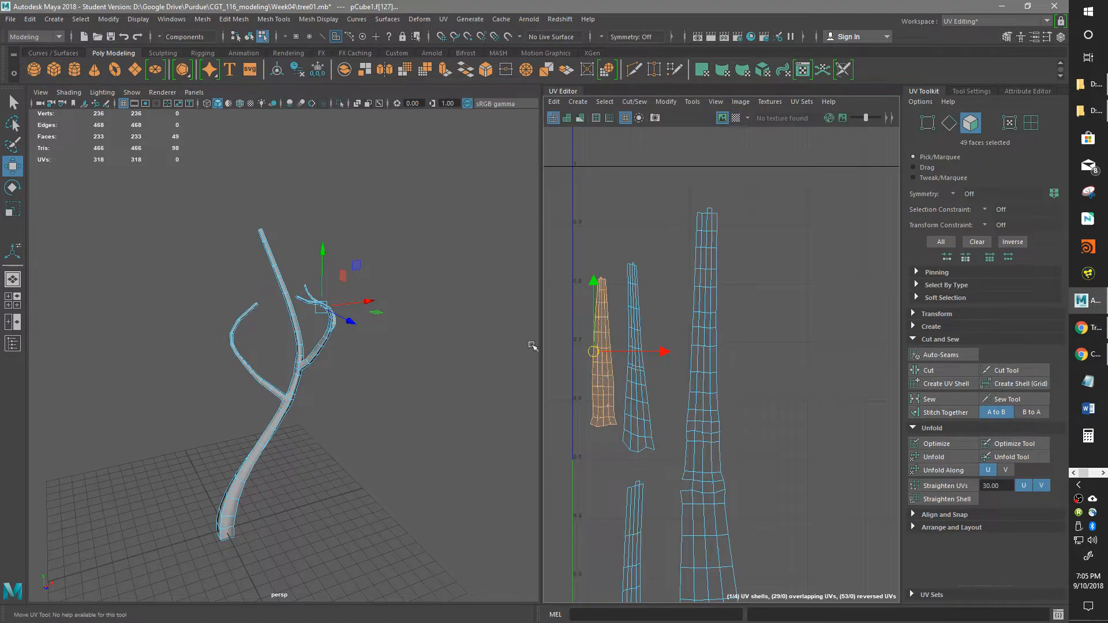
pyautogui.keyDown('alt'); pyautogui.moveTo(731, 350); pyautogui.dragTo(754, 281, button='middle'); pyautogui.keyUp('alt')
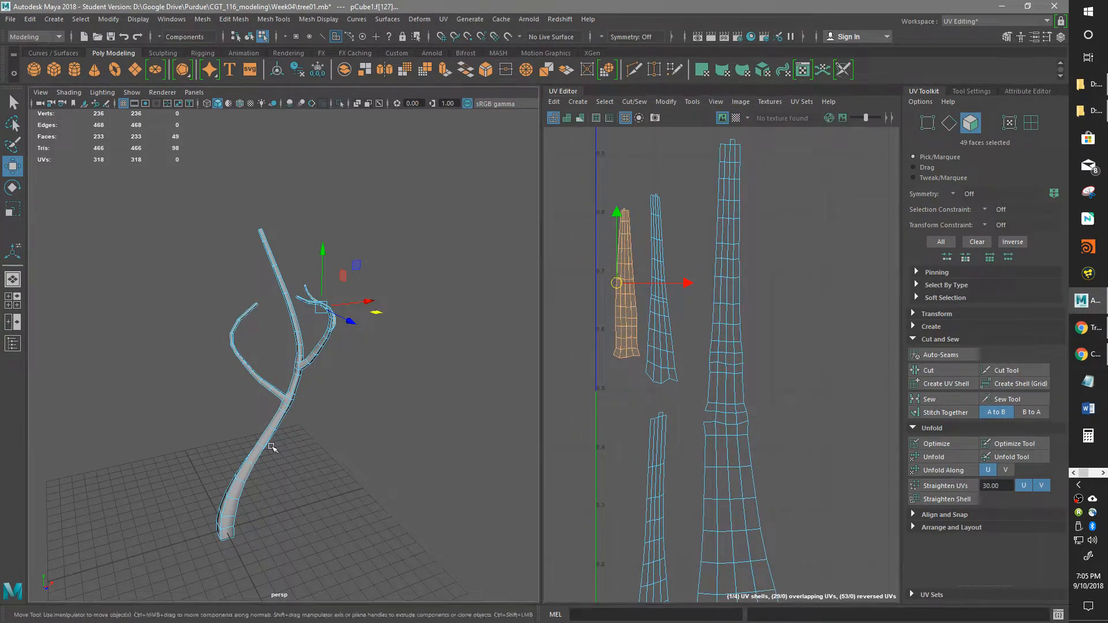
# - Return the tree to object mode, duplicate it, move the copy away from the trunk and scale it to about 0.498
pyautogui.scroll(8, 278, 398)
pyautogui.keyDown('alt'); pyautogui.moveTo(243, 434); pyautogui.dragTo(268, 404); pyautogui.keyUp('alt')
pyautogui.moveTo(266, 279); pyautogui.dragTo(323, 265, button='right')
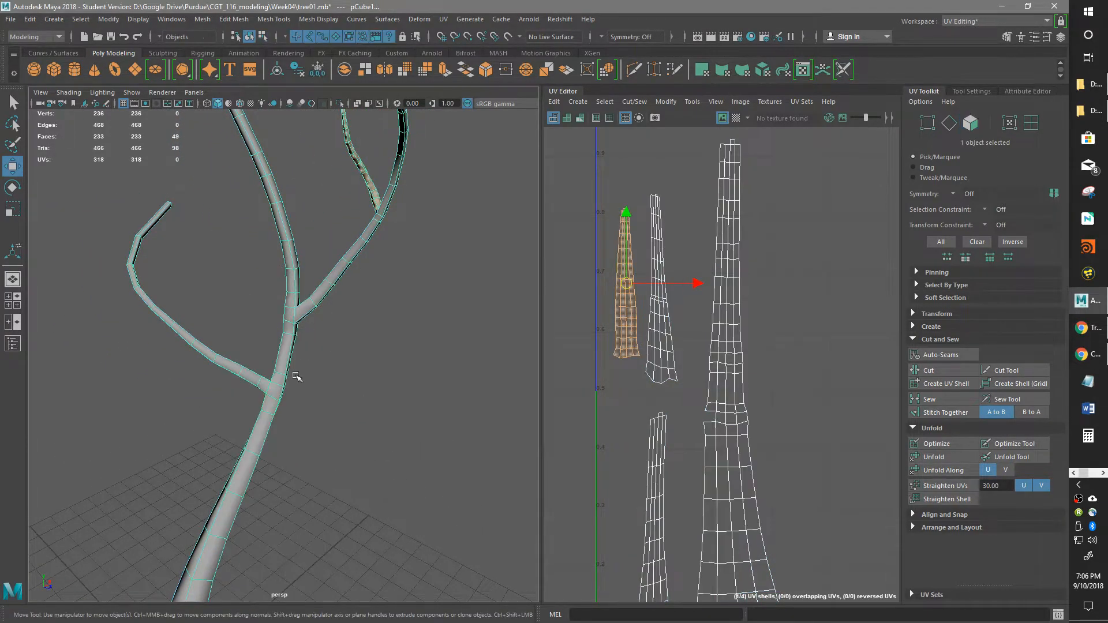
pyautogui.scroll(-6, 334, 324)
pyautogui.scroll(3, 335, 329)
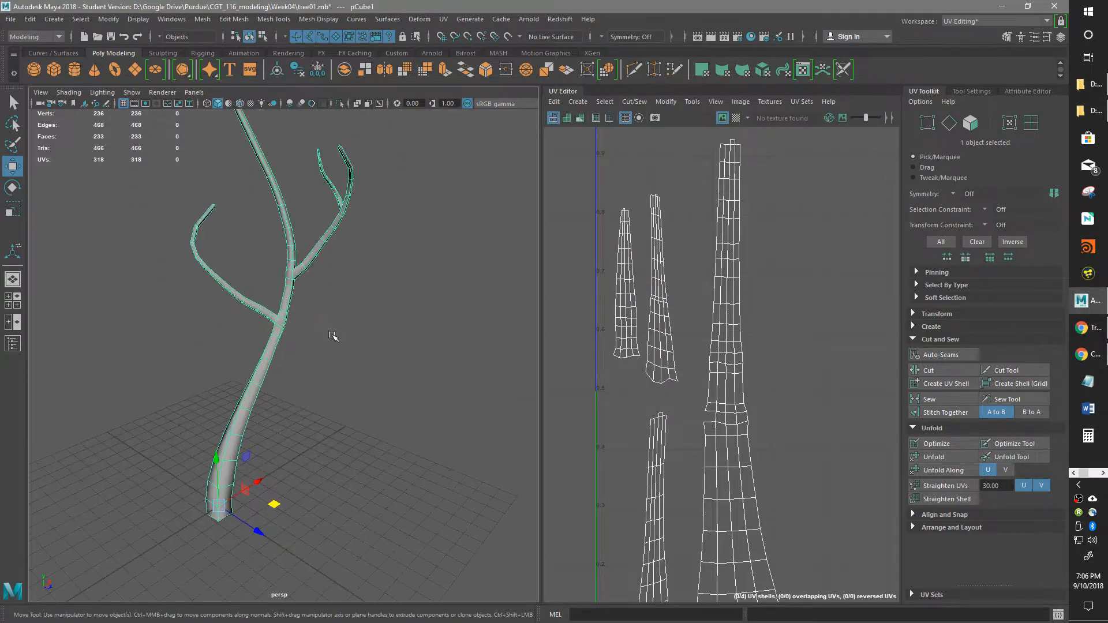
pyautogui.hotkey('ctrl', 'd')
pyautogui.moveTo(222, 467); pyautogui.dragTo(25, 327)
pyautogui.press('e')
pyautogui.press('r')
pyautogui.keyDown('alt'); pyautogui.moveTo(243, 381); pyautogui.dragTo(296, 237); pyautogui.keyUp('alt')
# - Rotate the smaller tree copy to lean sideways and move its base onto the original trunk
pyautogui.press('e')
pyautogui.moveTo(235, 383); pyautogui.dragTo(400, 460)
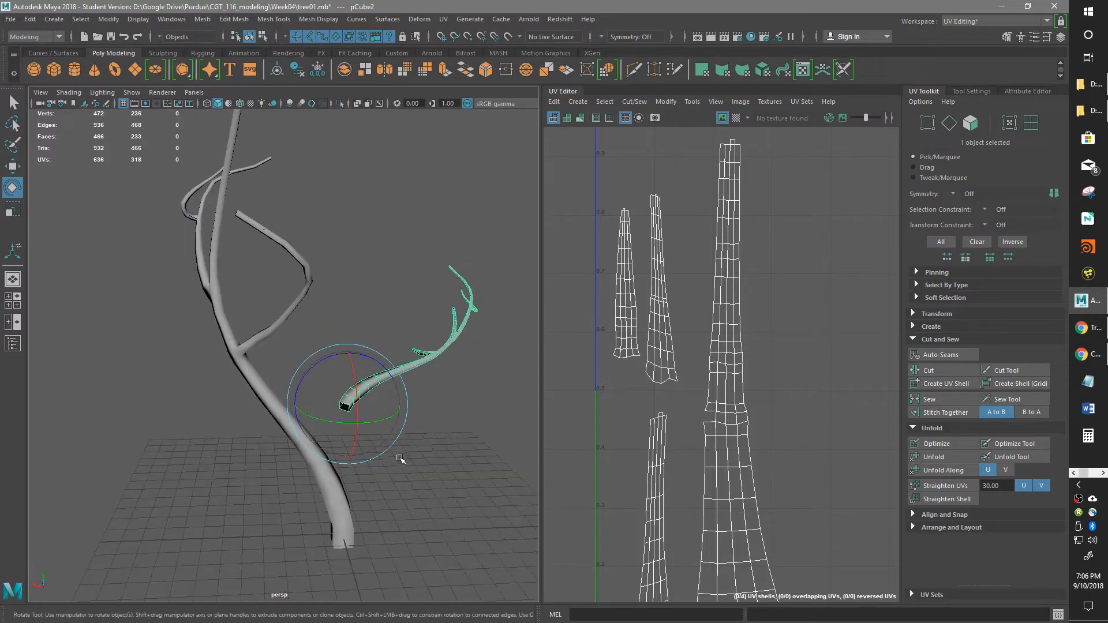
pyautogui.press('w')
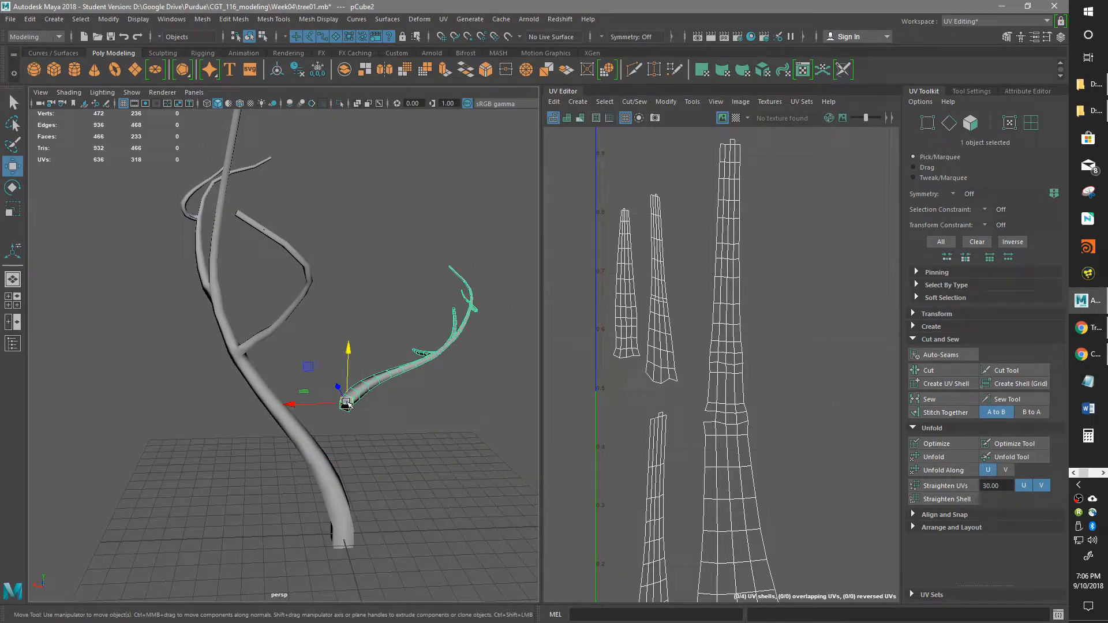
pyautogui.moveTo(349, 406); pyautogui.dragTo(308, 429)
# - Rotate the attached copy so it angles upward from the trunk like a natural branch
pyautogui.keyDown('alt'); pyautogui.moveTo(407, 407); pyautogui.dragTo(312, 415); pyautogui.keyUp('alt')
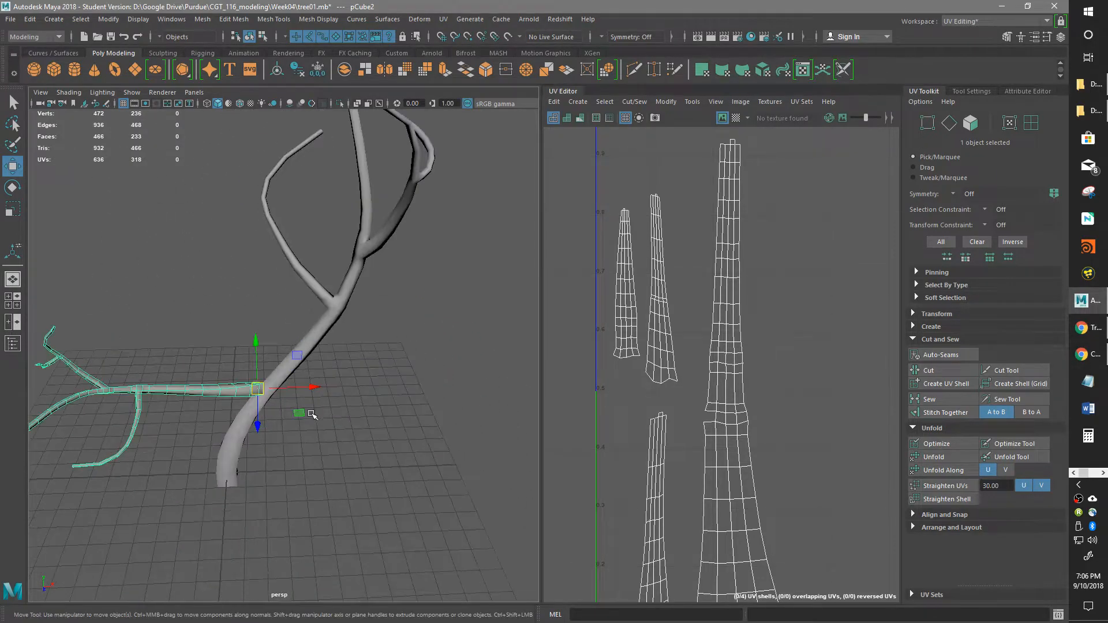
pyautogui.press('e')
pyautogui.moveTo(247, 345); pyautogui.dragTo(323, 456)
pyautogui.keyDown('alt'); pyautogui.moveTo(323, 456); pyautogui.dragTo(385, 428, button='right'); pyautogui.keyUp('alt')
pyautogui.keyDown('alt'); pyautogui.moveTo(385, 428); pyautogui.dragTo(344, 375); pyautogui.keyUp('alt')
pyautogui.keyDown('alt'); pyautogui.moveTo(344, 375); pyautogui.dragTo(484, 362, button='right'); pyautogui.keyUp('alt')
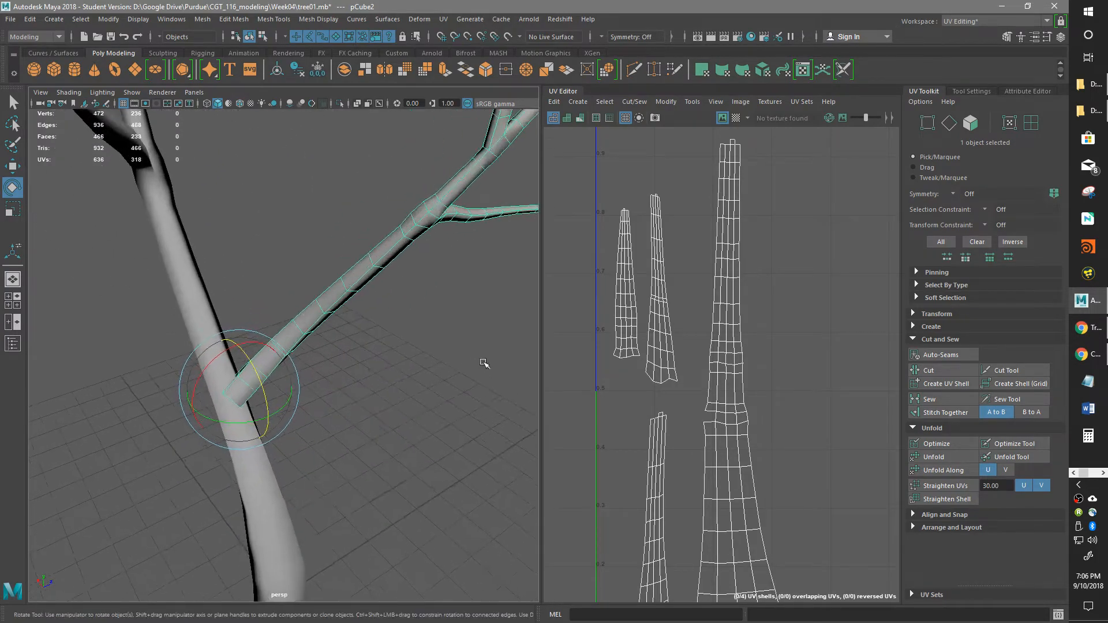
# - Switch the copy to vertex selection and select the vertices along its lowest side branch out to the tip
pyautogui.scroll(-5, 349, 279)
pyautogui.keyDown('alt'); pyautogui.moveTo(348, 279); pyautogui.dragTo(312, 347); pyautogui.keyUp('alt')
pyautogui.scroll(4, 355, 318)
pyautogui.moveTo(364, 285); pyautogui.dragTo(329, 277, button='right')
pyautogui.moveTo(371, 260); pyautogui.dragTo(404, 297)
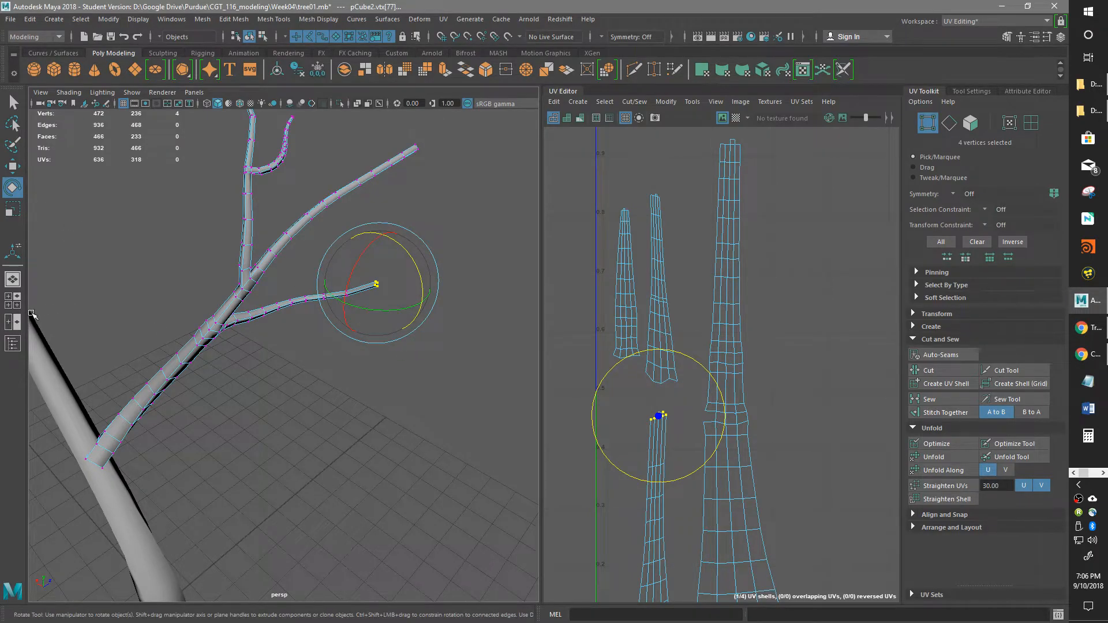
pyautogui.moveTo(471, 336); pyautogui.dragTo(245, 306)
pyautogui.moveTo(398, 345); pyautogui.dragTo(267, 287)
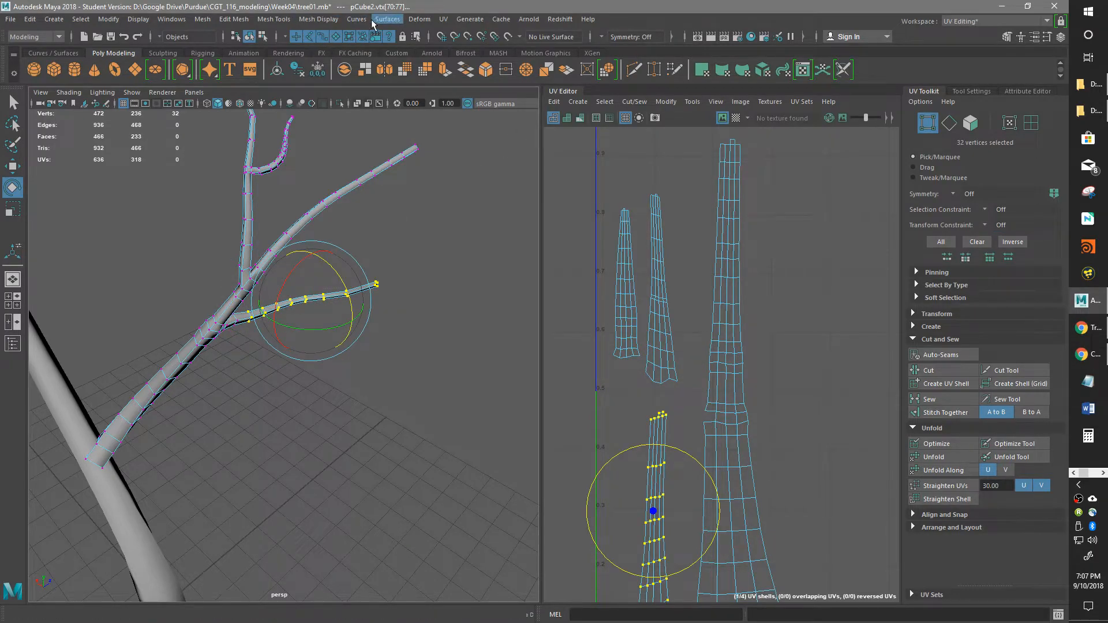
# - Add a nonlinear Bend deformer to the selected side-branch vertices and rotate its handle to line up with the branch
pyautogui.click(419, 21)
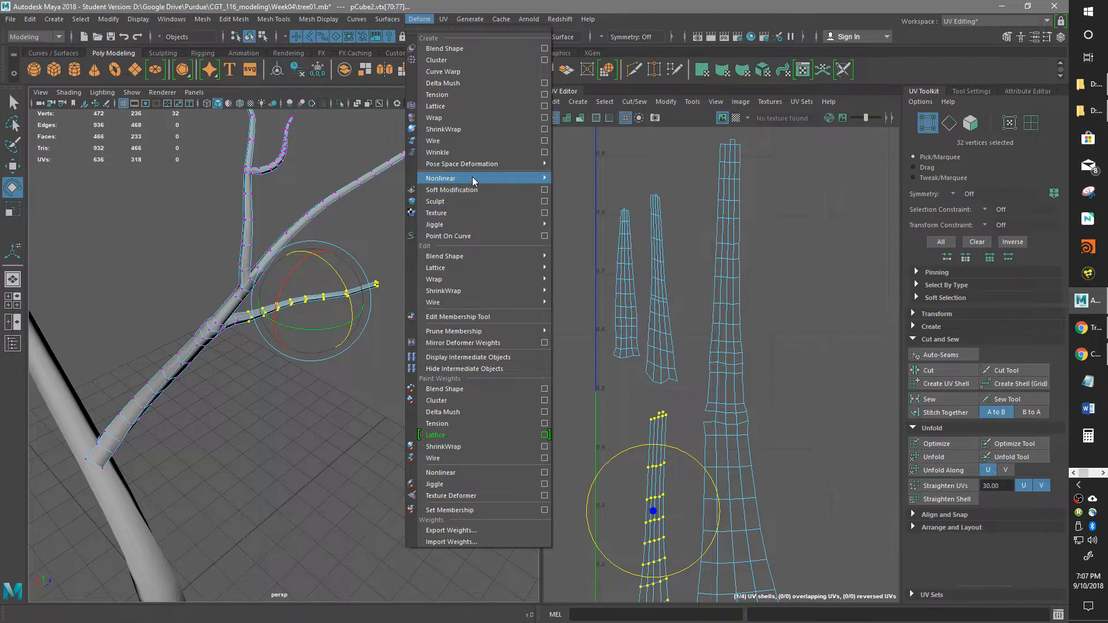
pyautogui.moveTo(485, 164)
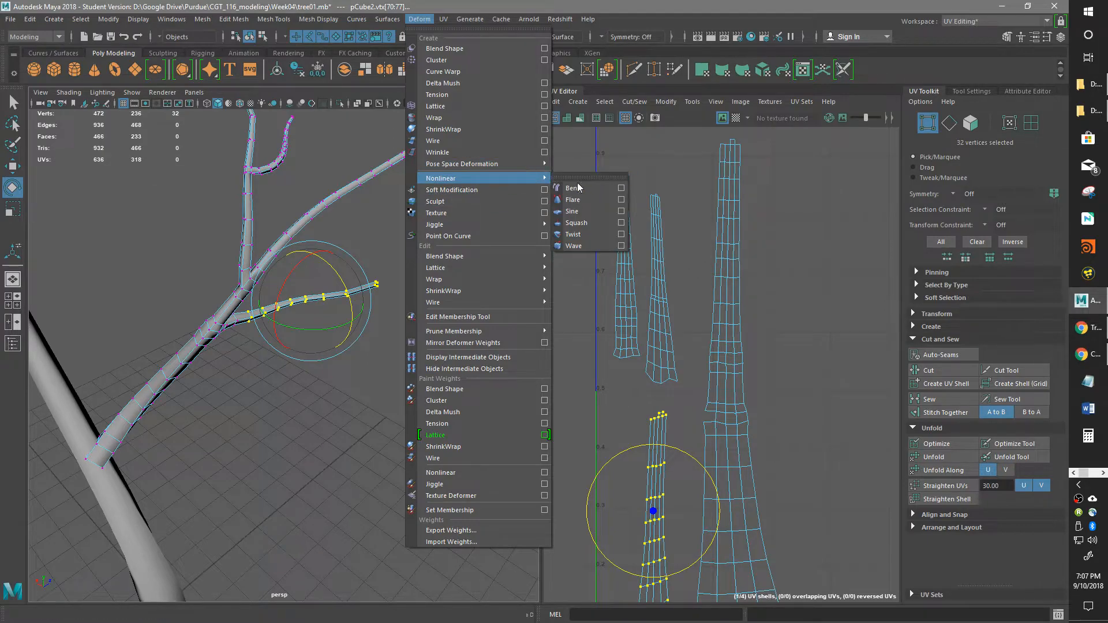
pyautogui.click(578, 180)
pyautogui.keyDown('alt'); pyautogui.moveTo(451, 309); pyautogui.dragTo(344, 244); pyautogui.keyUp('alt')
pyautogui.moveTo(273, 293); pyautogui.dragTo(239, 263)
pyautogui.keyDown('alt'); pyautogui.moveTo(371, 241); pyautogui.dragTo(398, 283); pyautogui.keyUp('alt')
pyautogui.moveTo(348, 342)
pyautogui.mouseDown()
pyautogui.moveTo(308, 355)
pyautogui.moveTo(367, 332)
pyautogui.mouseUp()
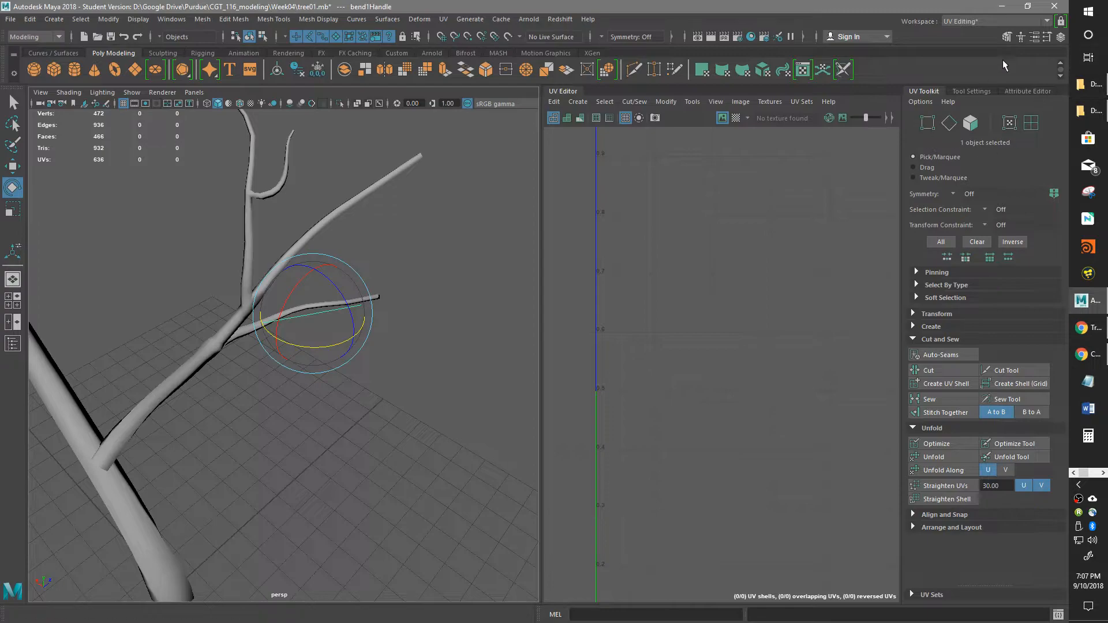
# - Open the bend deformer's channels, set its curvature to 53.858 and its low bound to 0
pyautogui.hotkey('ctrl', 'a')
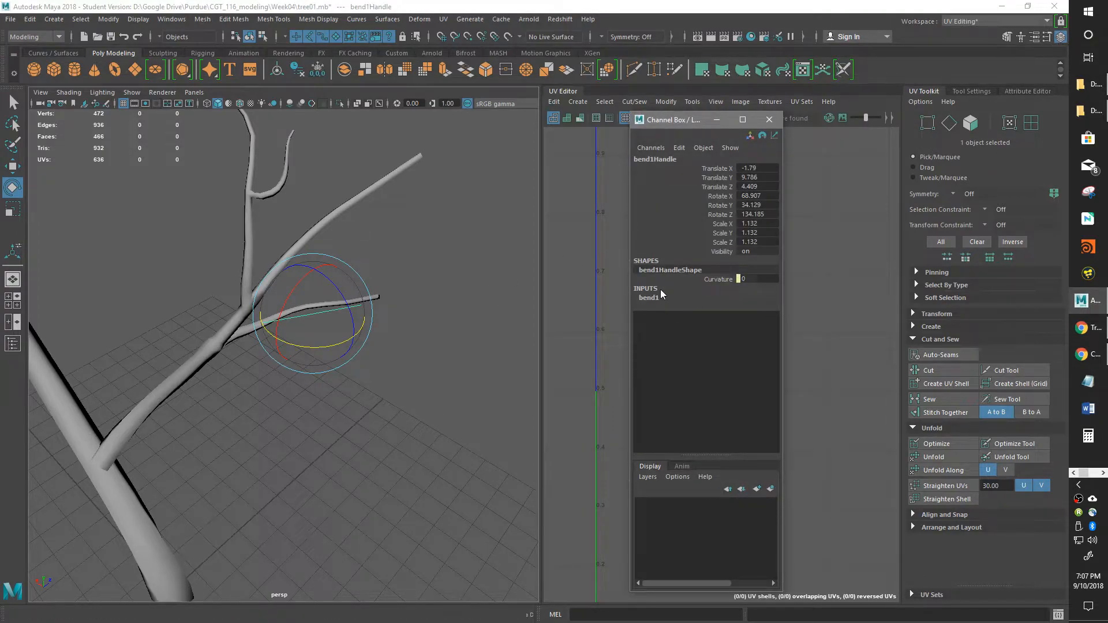
pyautogui.click(651, 298)
pyautogui.click(712, 316)
pyautogui.moveTo(526, 342); pyautogui.dragTo(541, 335, button='middle')
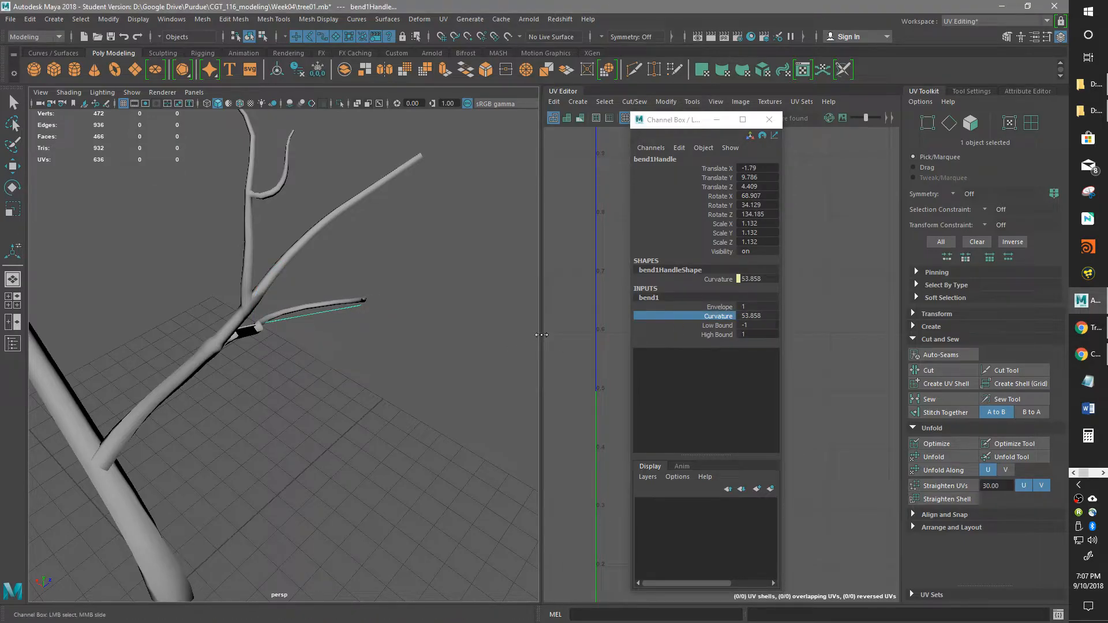
pyautogui.click(704, 326)
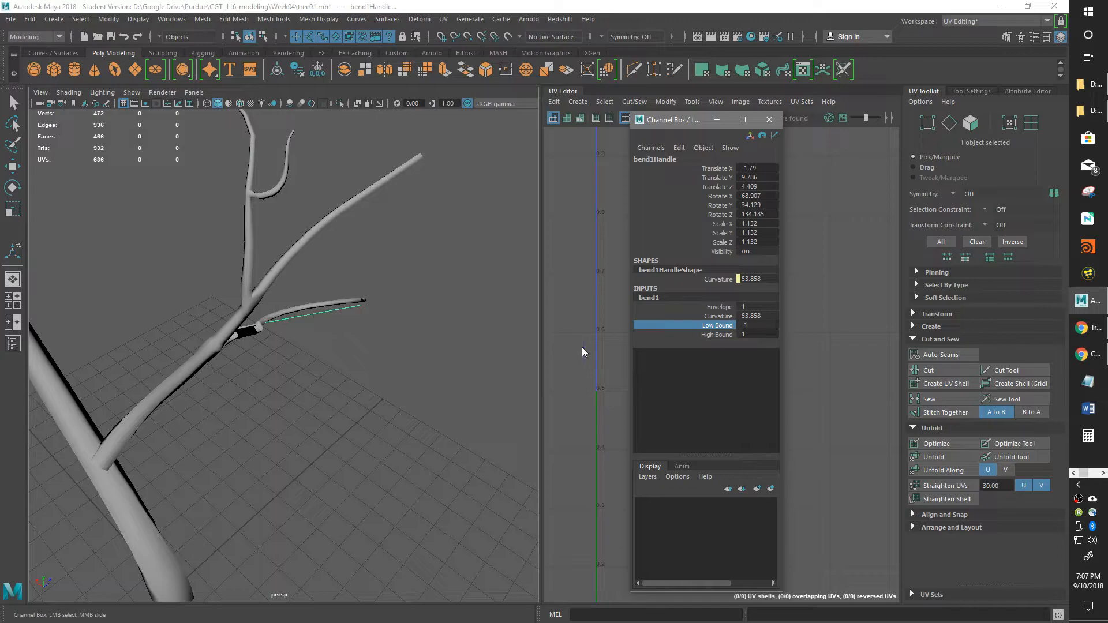
pyautogui.moveTo(551, 345); pyautogui.dragTo(595, 329, button='middle')
# - Set the bend deformer's curvature to -34.377 so the side branch curves the opposite way
pyautogui.keyDown('alt'); pyautogui.moveTo(481, 352); pyautogui.dragTo(404, 292); pyautogui.keyUp('alt')
pyautogui.click(719, 317)
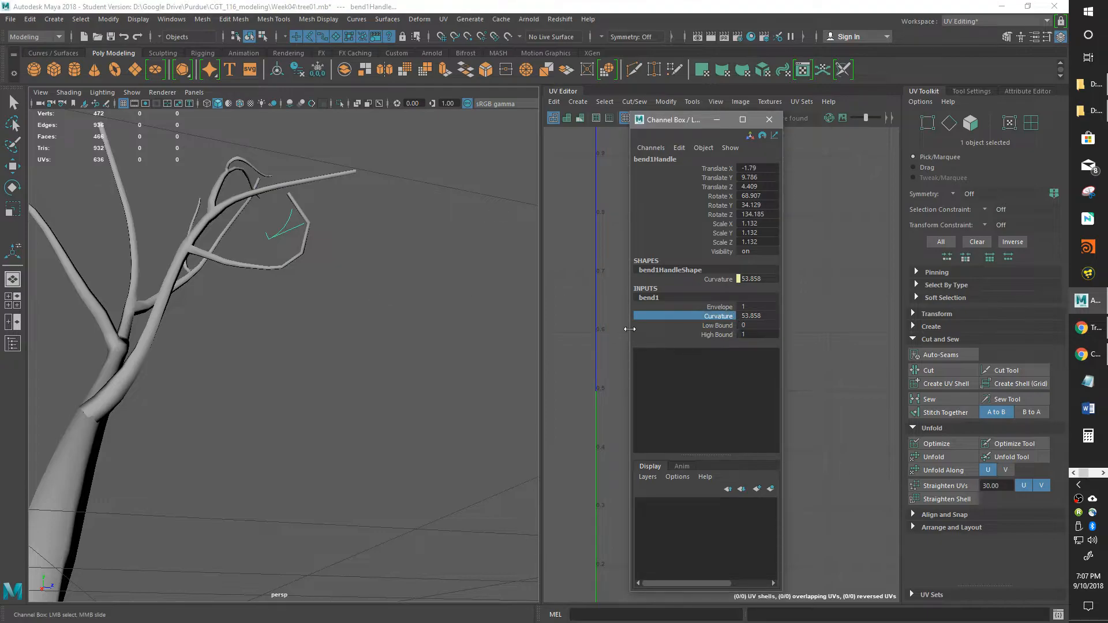
pyautogui.click(672, 319)
pyautogui.moveTo(491, 340); pyautogui.dragTo(413, 361, button='middle')
pyautogui.keyDown('alt'); pyautogui.moveTo(412, 361); pyautogui.dragTo(306, 402); pyautogui.keyUp('alt')
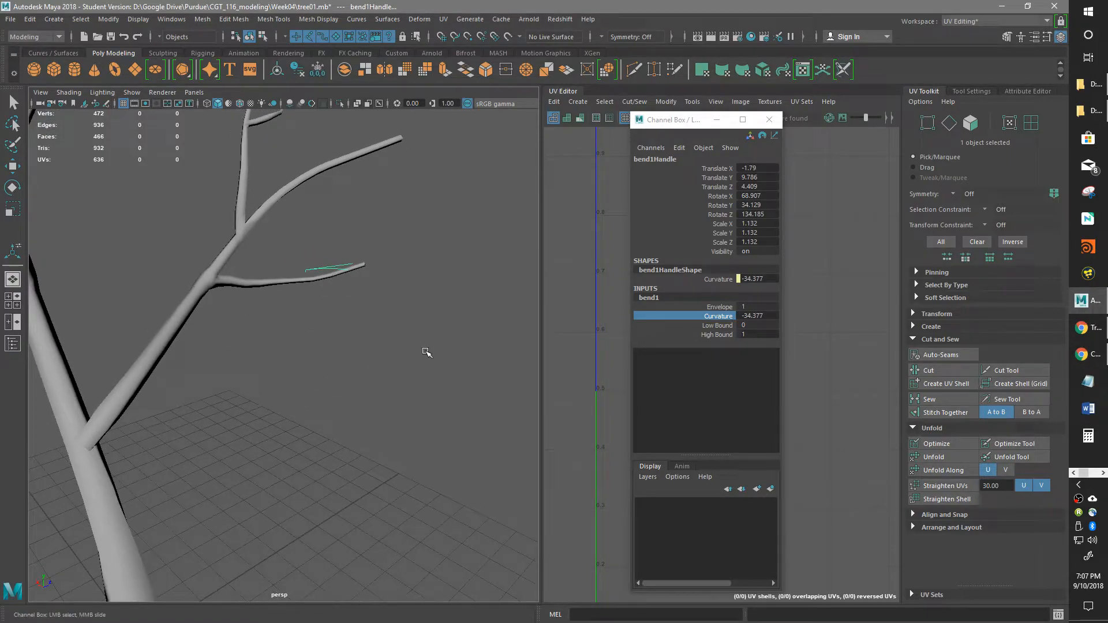
# - Select the bent tree copy and delete its construction history
pyautogui.press('e')
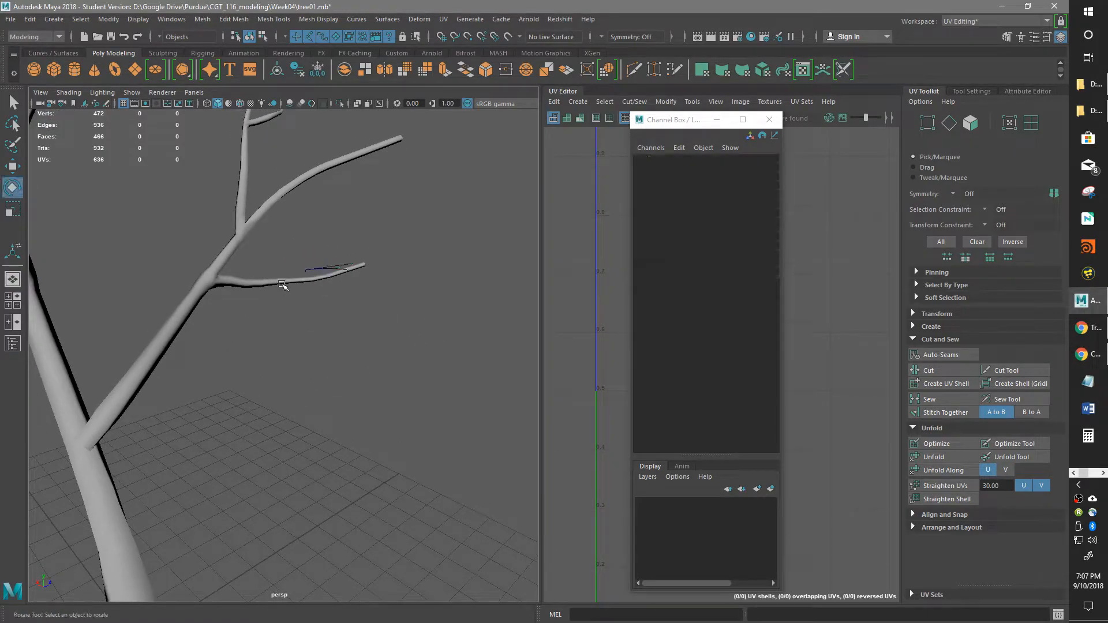
pyautogui.click(283, 284)
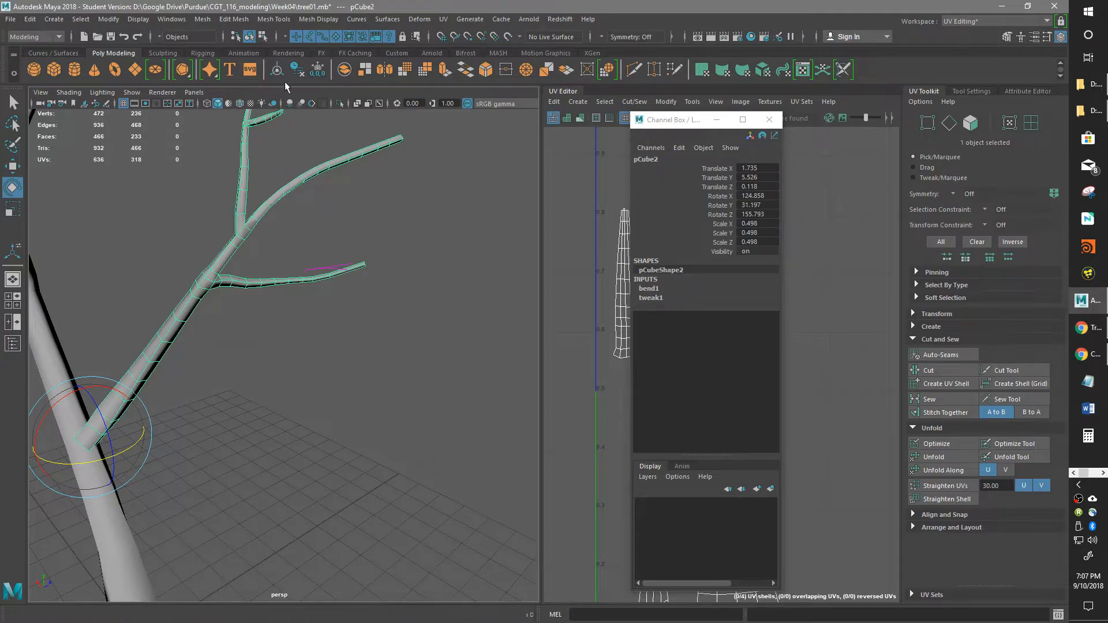
pyautogui.hotkey('alt', 'shift', 'd')
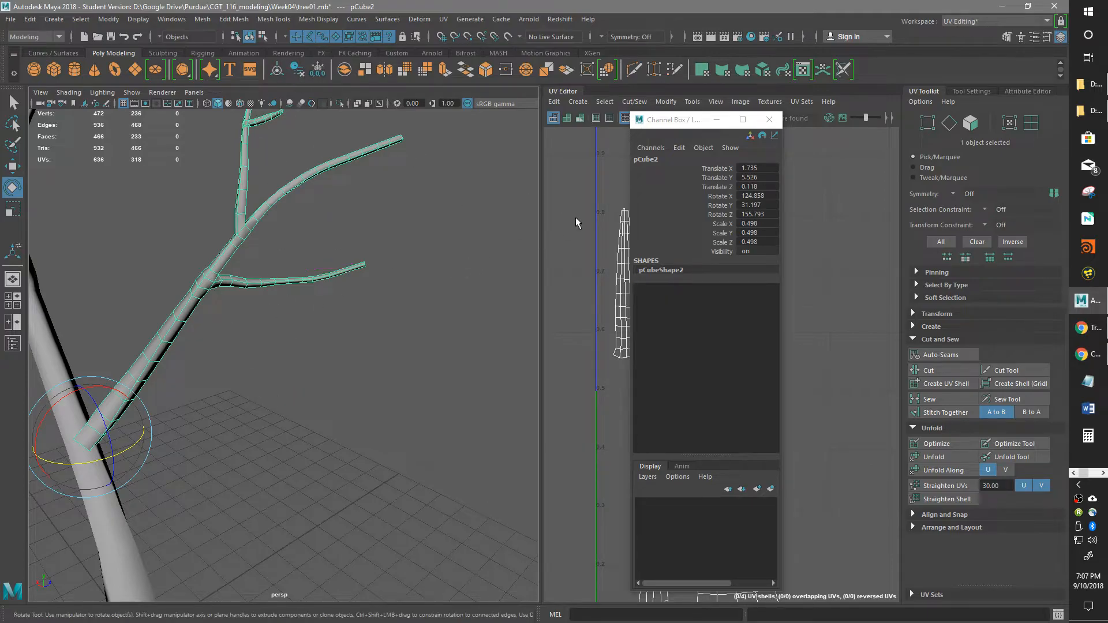
# - Apply a lattice deformer with 3 x 3 x 3 divisions to the tree copy and close its options
pyautogui.click(419, 19)
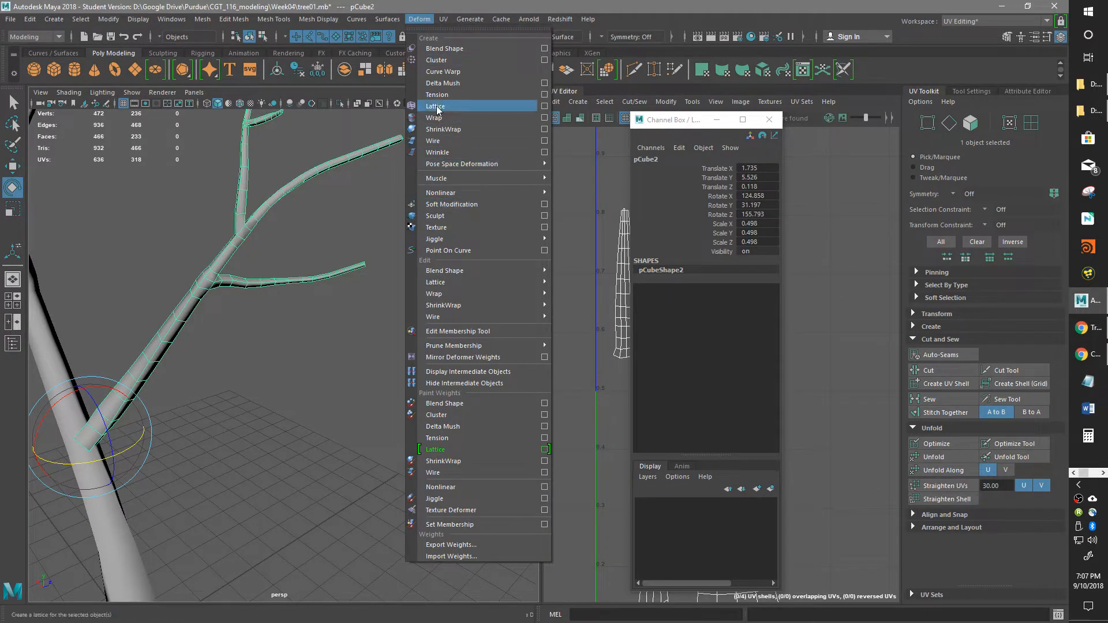
pyautogui.click(545, 107)
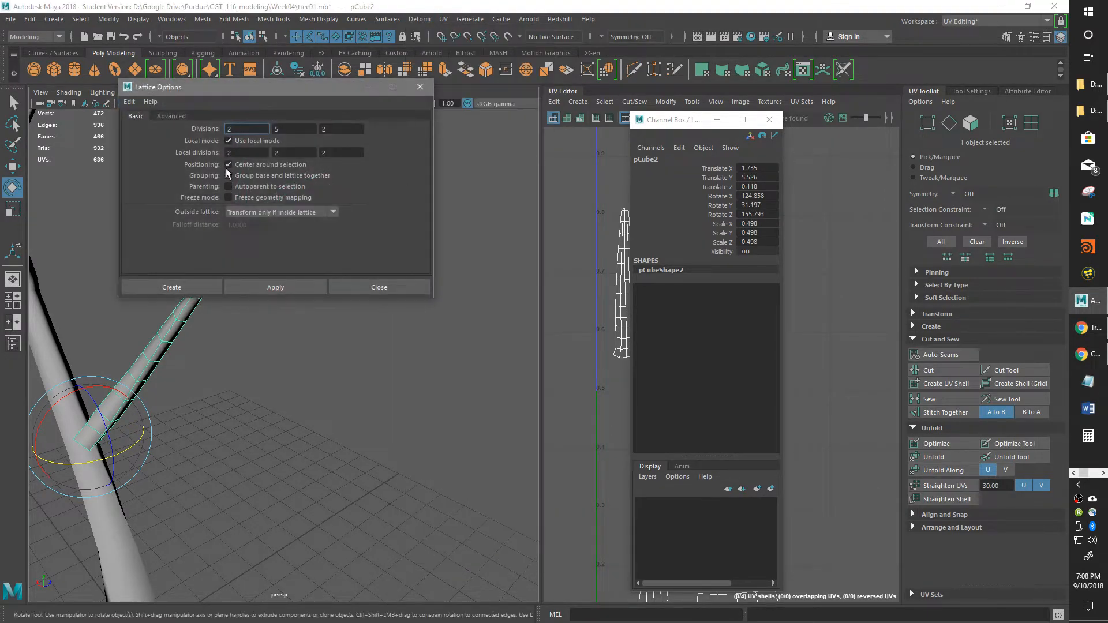
pyautogui.press('Tab')
pyautogui.press('Tab')
pyautogui.click(239, 129)
pyautogui.click(275, 288)
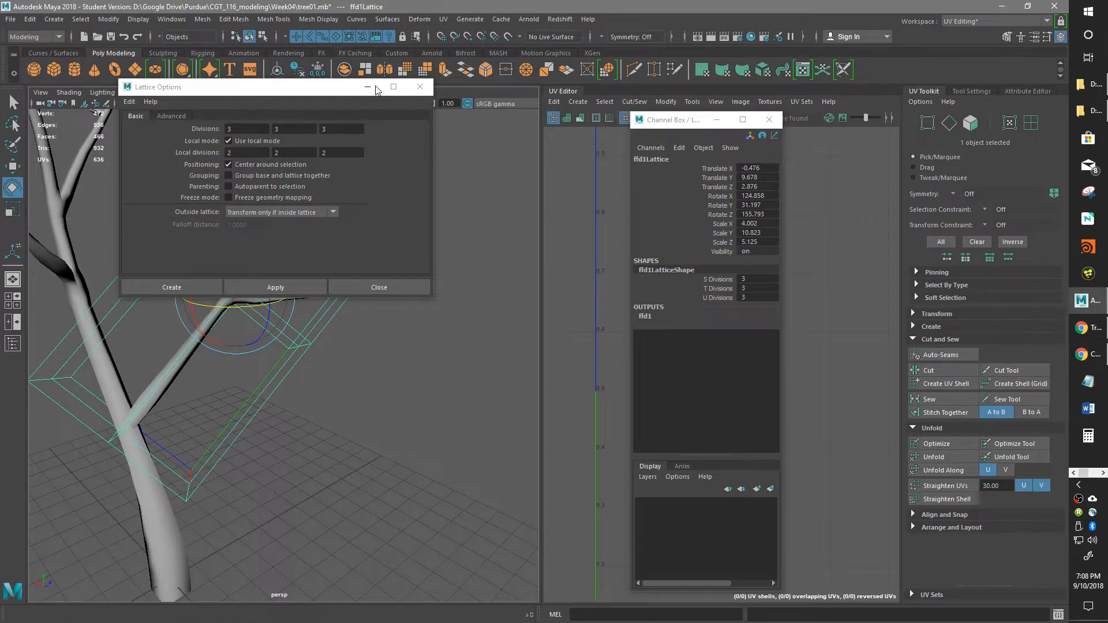
pyautogui.click(424, 87)
# - Switch the lattice to lattice point selection and select the layer of points at the branch tips
pyautogui.keyDown('alt'); pyautogui.moveTo(329, 304); pyautogui.dragTo(381, 285); pyautogui.keyUp('alt')
pyautogui.moveTo(441, 271); pyautogui.dragTo(418, 234, button='right')
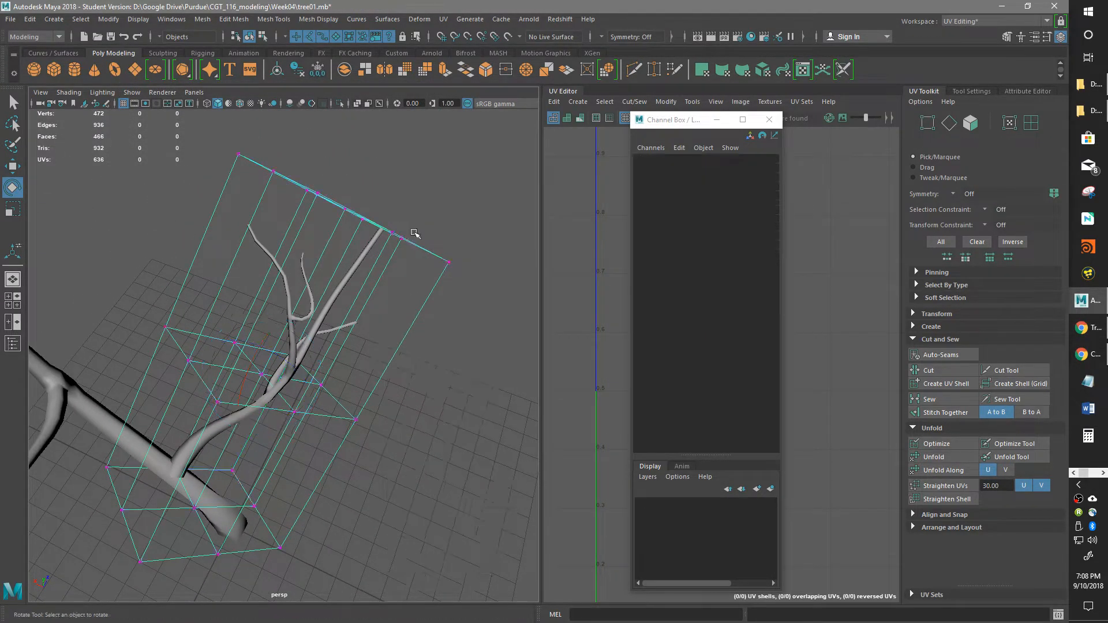
pyautogui.keyDown('alt'); pyautogui.moveTo(345, 236); pyautogui.dragTo(356, 290); pyautogui.keyUp('alt')
pyautogui.moveTo(222, 230); pyautogui.dragTo(356, 301)
pyautogui.keyDown('alt'); pyautogui.moveTo(310, 400); pyautogui.dragTo(352, 387, button='right'); pyautogui.keyUp('alt')
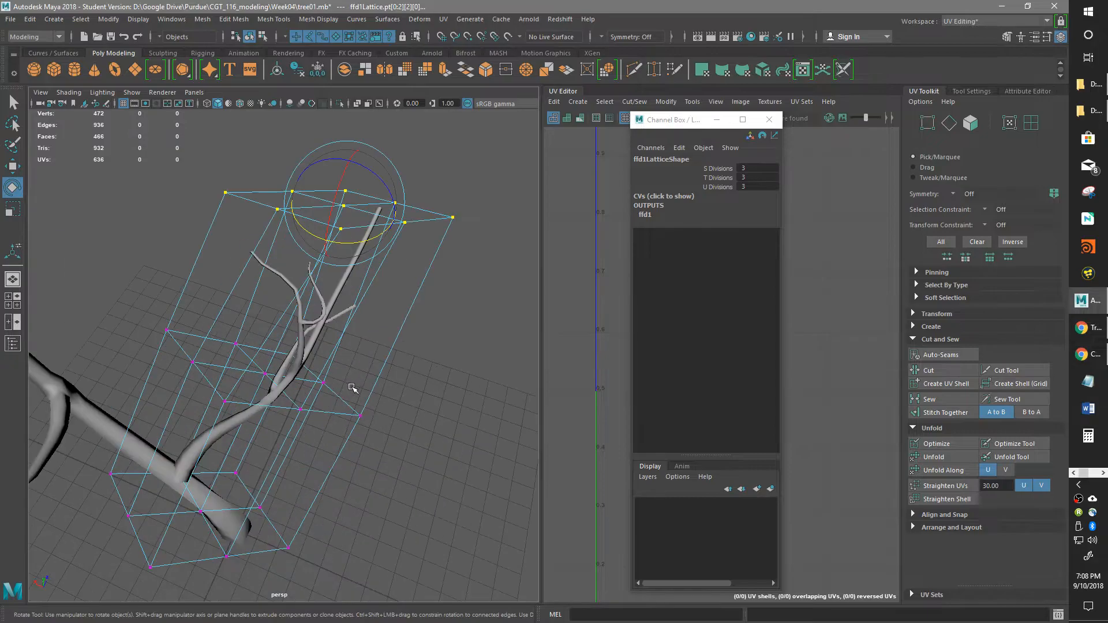
# - Move individual lattice points at the middle and tip layers to reshape the side branch, and close the floating Channel Box
pyautogui.click(264, 373)
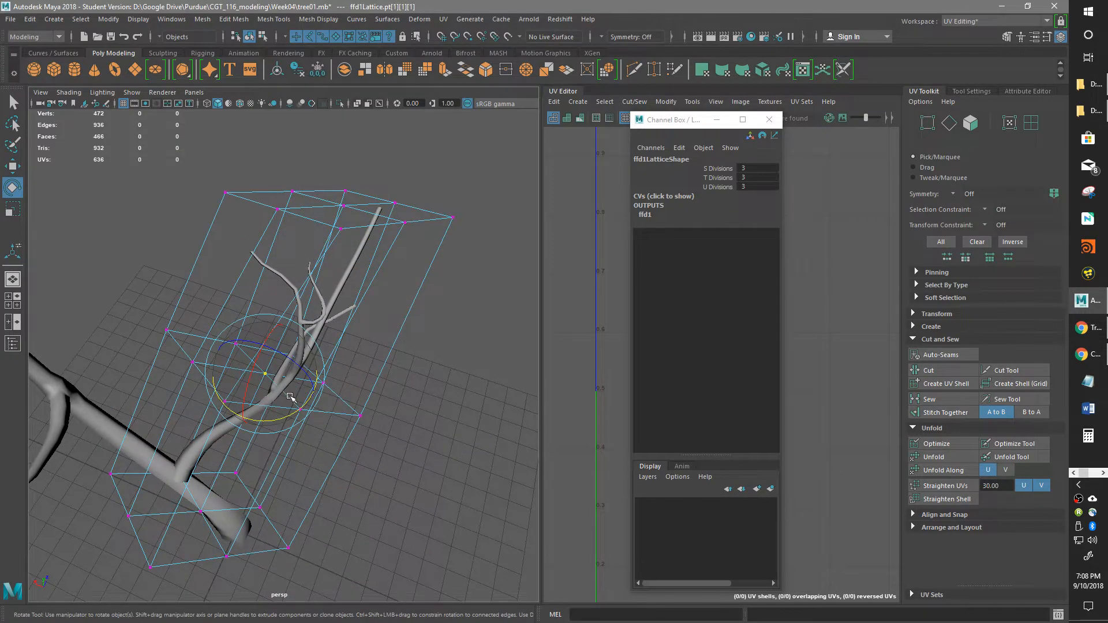
pyautogui.press('w')
pyautogui.keyDown('alt'); pyautogui.moveTo(290, 397); pyautogui.dragTo(299, 393); pyautogui.keyUp('alt')
pyautogui.keyDown('alt'); pyautogui.moveTo(317, 407); pyautogui.dragTo(306, 375); pyautogui.keyUp('alt')
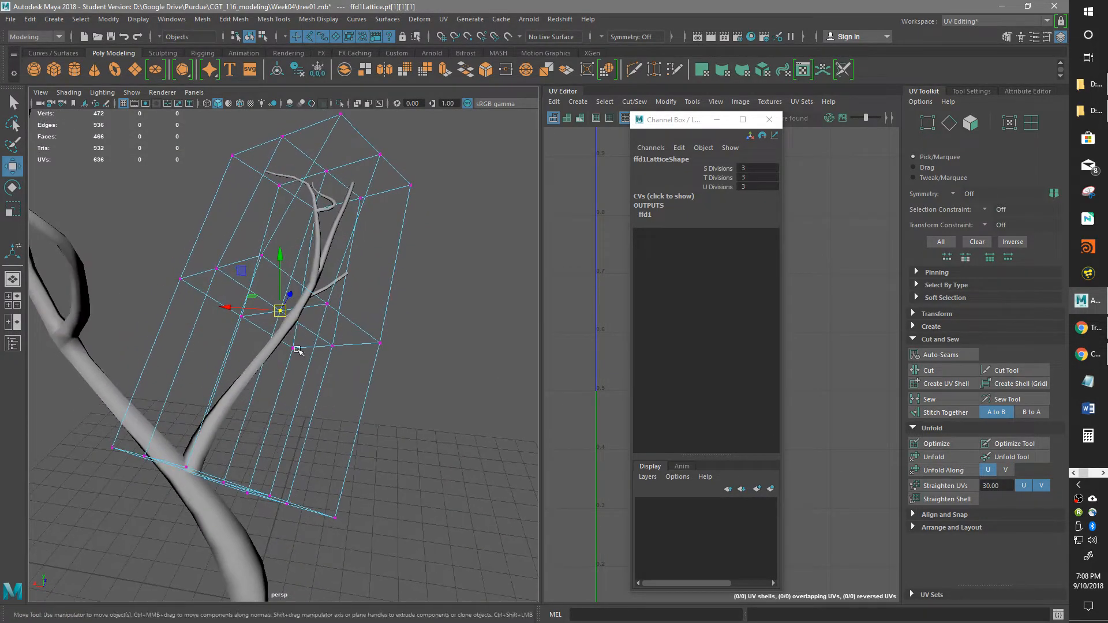
pyautogui.moveTo(251, 315); pyautogui.dragTo(246, 376)
pyautogui.moveTo(402, 260); pyautogui.dragTo(383, 186)
pyautogui.moveTo(321, 127); pyautogui.dragTo(352, 114)
pyautogui.keyDown('alt'); pyautogui.moveTo(441, 281); pyautogui.dragTo(307, 313); pyautogui.keyUp('alt')
pyautogui.click(769, 119)
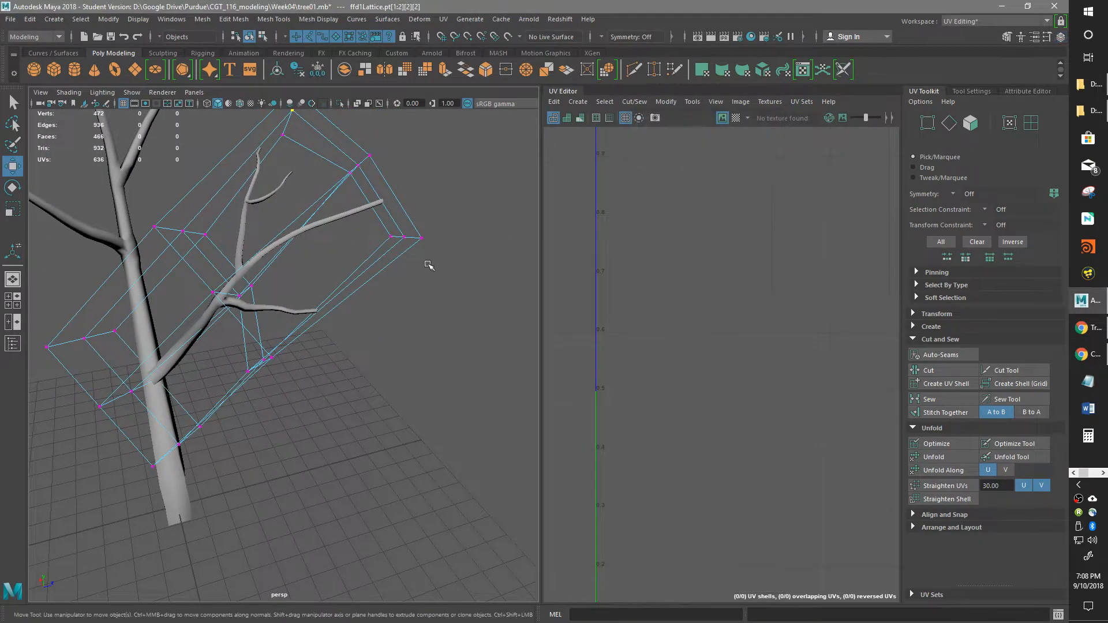
# - Delete the lattice-deformed branch's construction history and unfold all of its UV shells
pyautogui.moveTo(189, 330); pyautogui.dragTo(252, 263, button='right')
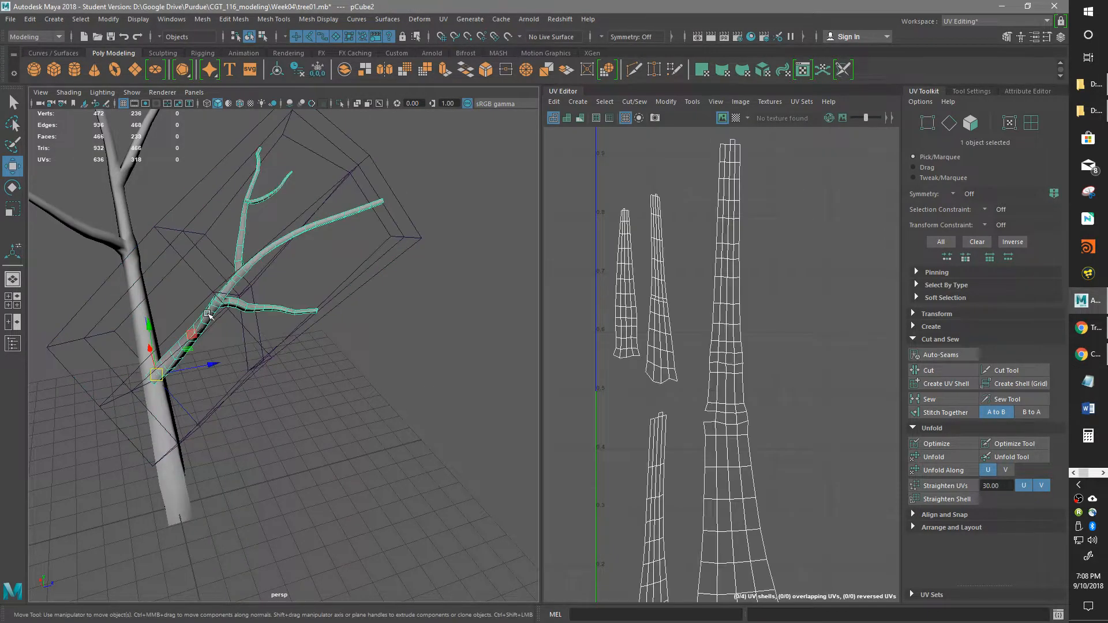
pyautogui.click(297, 71)
pyautogui.scroll(-5, 677, 338)
pyautogui.moveTo(687, 361); pyautogui.dragTo(687, 392, button='right')
pyautogui.moveTo(577, 174); pyautogui.dragTo(814, 501)
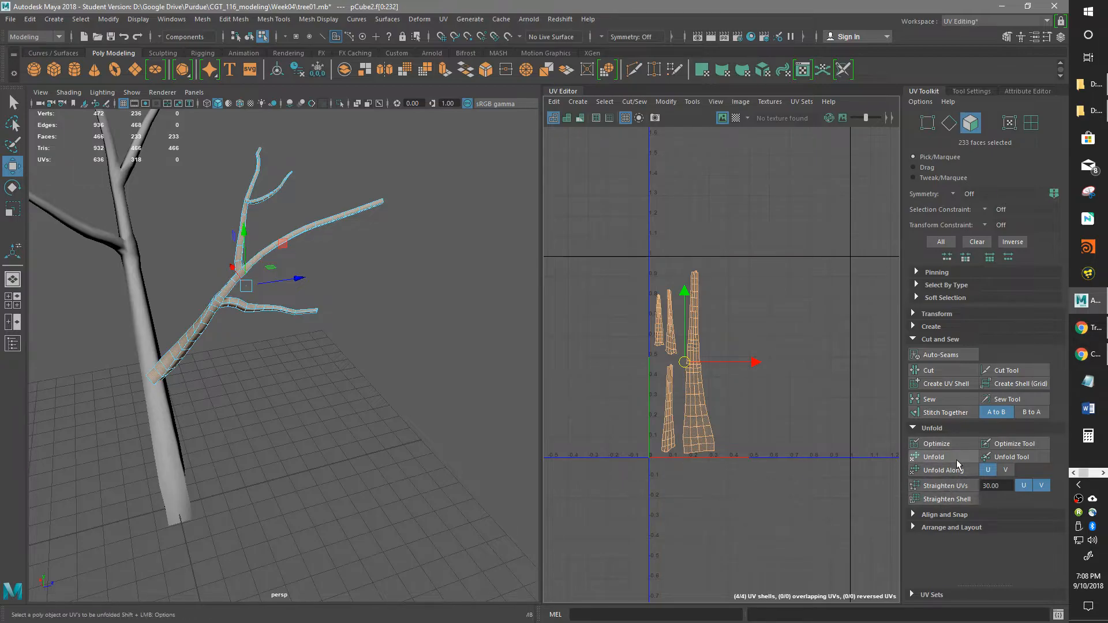
pyautogui.click(946, 445)
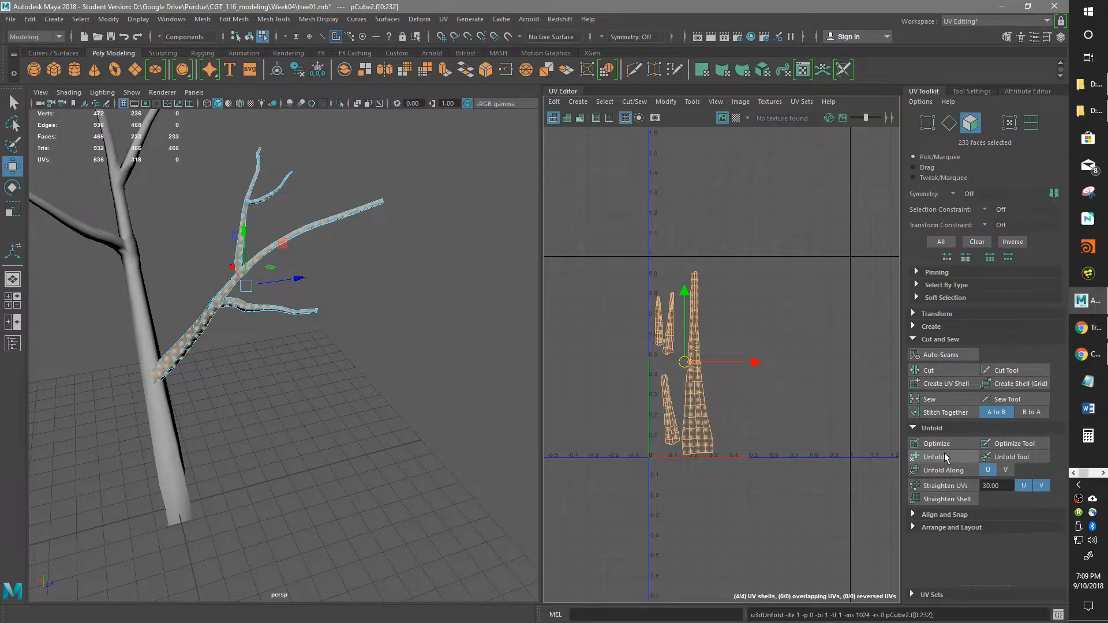
# - Rotate the branch's second upper UV shell and its lower small shell so they stand more upright
pyautogui.scroll(5, 701, 379)
pyautogui.click(657, 293)
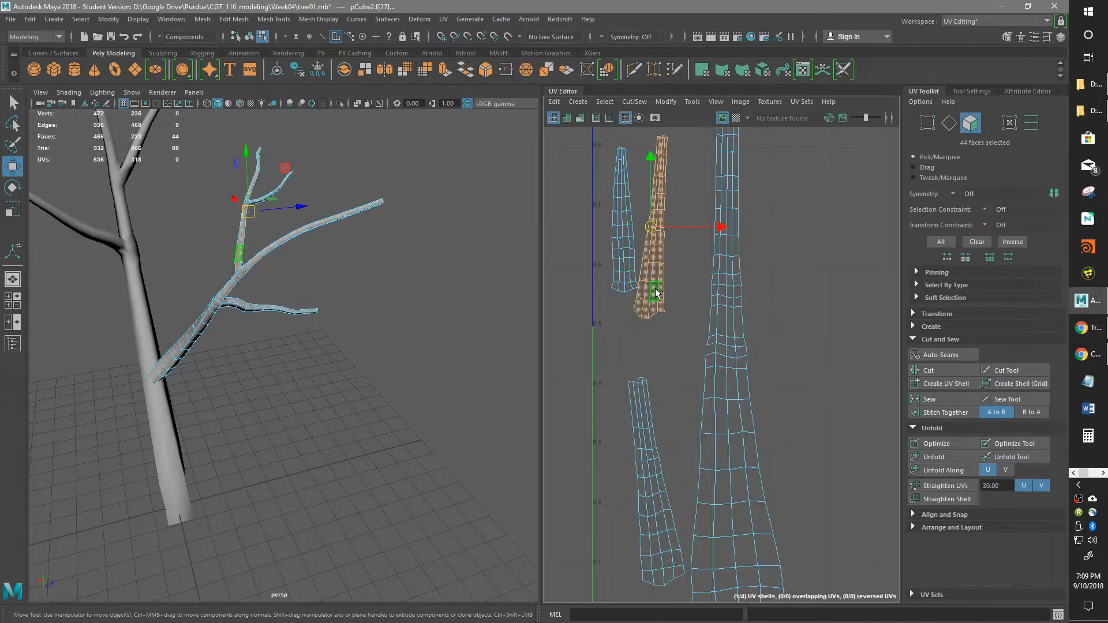
pyautogui.press('e')
pyautogui.moveTo(684, 287); pyautogui.dragTo(628, 488)
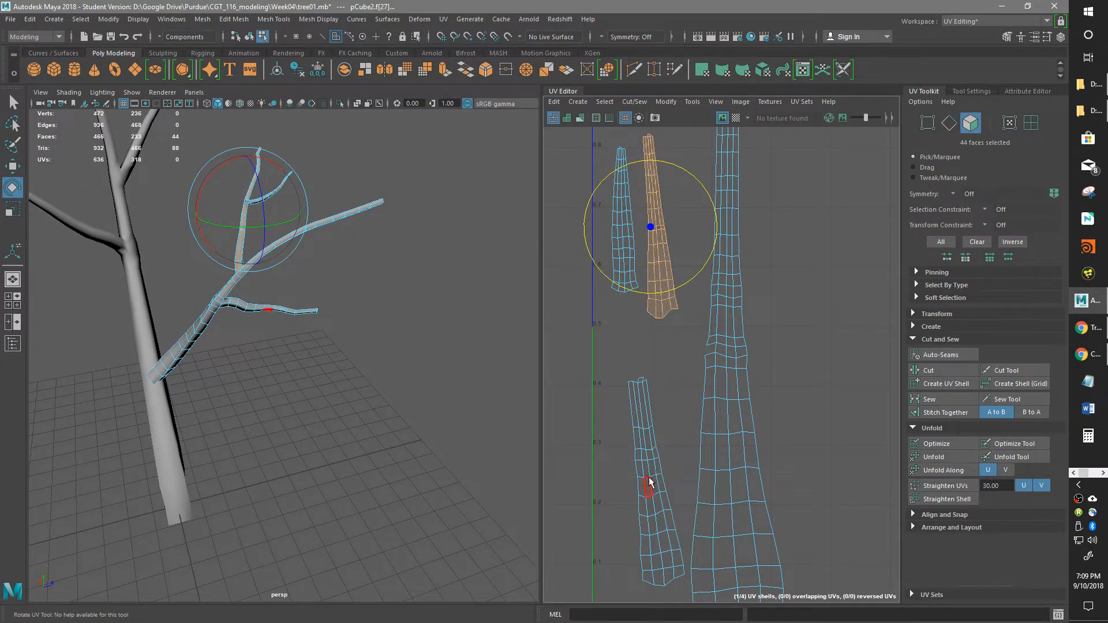
pyautogui.click(650, 482)
pyautogui.moveTo(690, 424); pyautogui.dragTo(691, 438)
# - Return to object selection and move the side branch relative to the trunk
pyautogui.keyDown('alt'); pyautogui.moveTo(344, 448); pyautogui.dragTo(396, 458); pyautogui.keyUp('alt')
pyautogui.keyDown('alt'); pyautogui.moveTo(321, 478); pyautogui.dragTo(267, 556); pyautogui.keyUp('alt')
pyautogui.click(263, 435)
pyautogui.moveTo(283, 393); pyautogui.dragTo(335, 276, button='right')
pyautogui.keyDown('alt'); pyautogui.moveTo(323, 358); pyautogui.dragTo(216, 440); pyautogui.keyUp('alt')
pyautogui.press('w')
pyautogui.moveTo(192, 382); pyautogui.dragTo(255, 348)
pyautogui.click(168, 453)
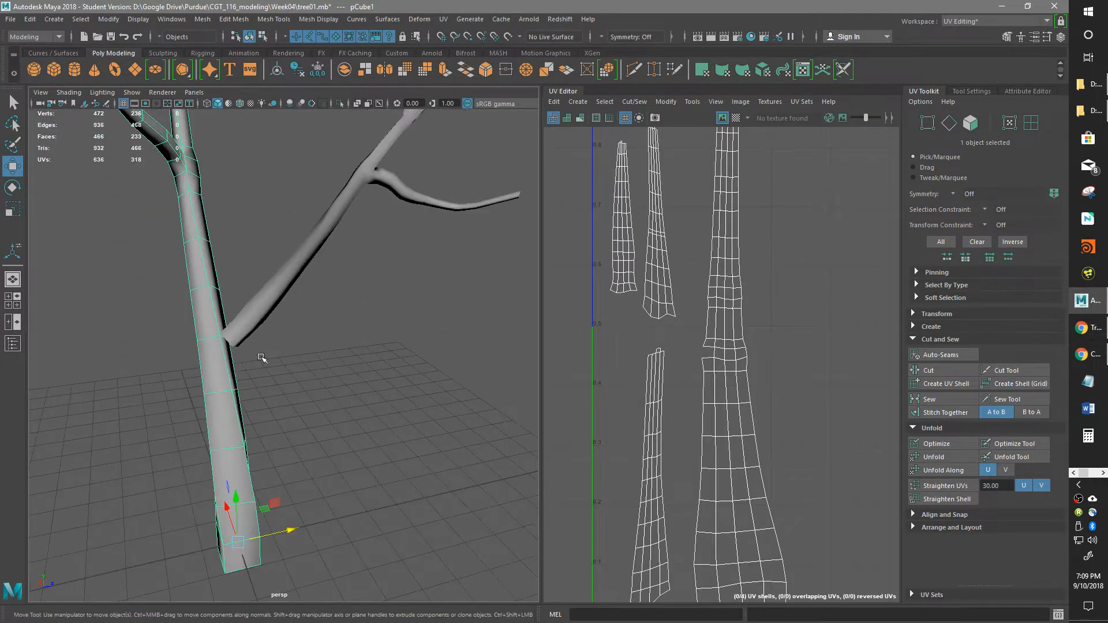
# - Reposition the side branch so its base meets the trunk, and show wireframe over the shaded models
pyautogui.click(233, 351)
pyautogui.keyDown('alt'); pyautogui.moveTo(235, 296); pyautogui.dragTo(213, 379); pyautogui.keyUp('alt')
pyautogui.hotkey('ctrl', 'shift', 'a')
pyautogui.moveTo(208, 279); pyautogui.dragTo(259, 260, button='right')
pyautogui.keyDown('alt'); pyautogui.moveTo(291, 417); pyautogui.dragTo(318, 448); pyautogui.keyUp('alt')
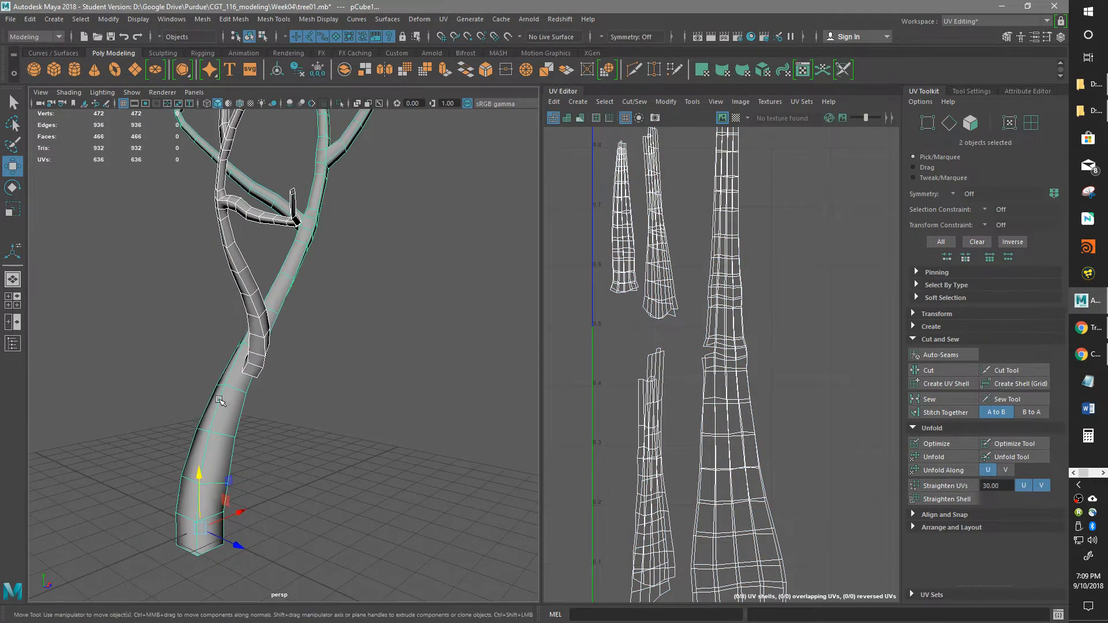
pyautogui.scroll(5, 220, 404)
pyautogui.click(225, 343)
pyautogui.keyDown('alt'); pyautogui.moveTo(273, 367); pyautogui.dragTo(310, 413); pyautogui.keyUp('alt')
pyautogui.moveTo(250, 337); pyautogui.dragTo(240, 358, button='middle')
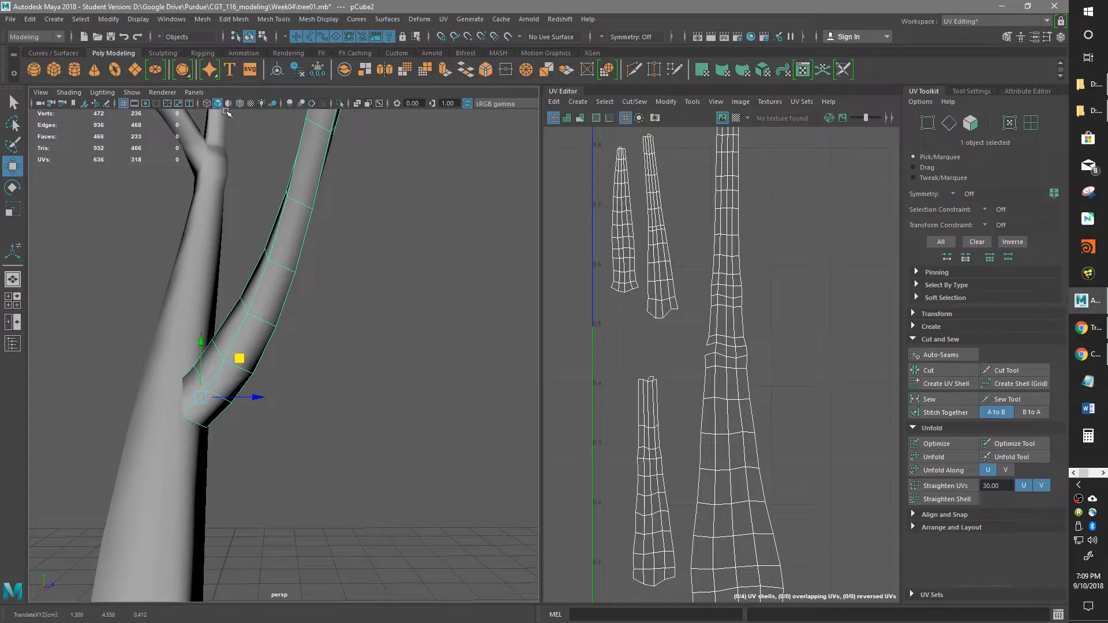
pyautogui.click(207, 104)
pyautogui.click(217, 103)
pyautogui.moveTo(242, 289)
pyautogui.keyDown('alt'); pyautogui.mouseDown()
pyautogui.moveTo(192, 505)
pyautogui.moveTo(124, 497)
pyautogui.moveTo(173, 450)
pyautogui.moveTo(231, 431)
pyautogui.moveTo(218, 434)
pyautogui.mouseUp(); pyautogui.keyUp('alt')
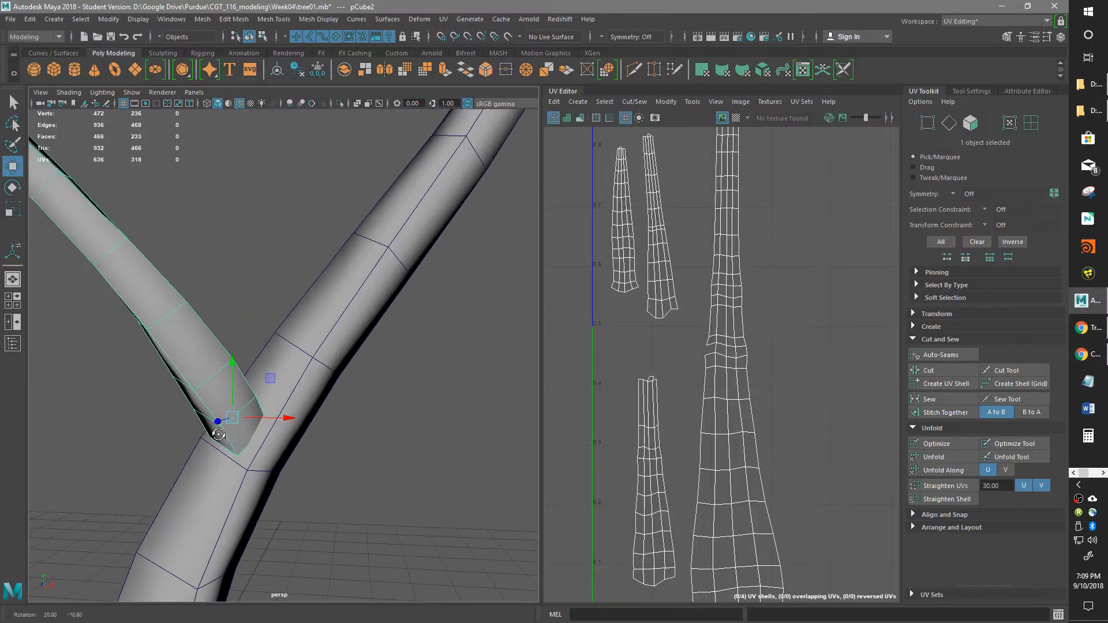
# - Cut a new edge into the trunk beside the branch's base with Multi-Cut and delete the face there to open a hole
pyautogui.click(310, 362)
pyautogui.click(634, 69)
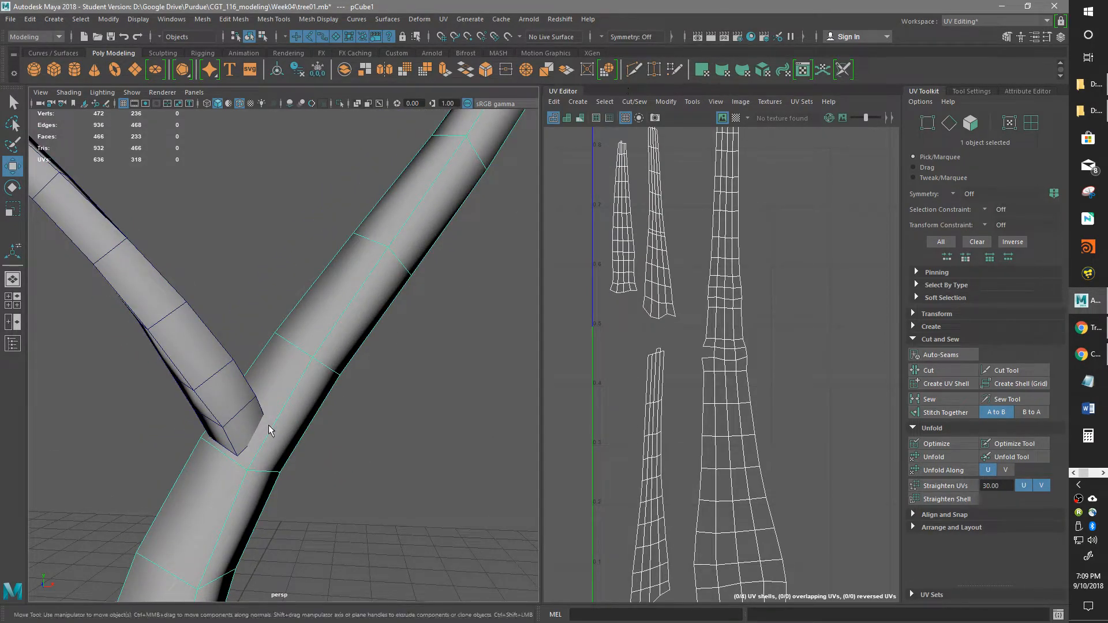
pyautogui.click(235, 389)
pyautogui.rightClick(283, 420)
pyautogui.keyDown('alt'); pyautogui.moveTo(277, 462); pyautogui.dragTo(269, 473); pyautogui.keyUp('alt')
pyautogui.press('w')
pyautogui.moveTo(272, 282); pyautogui.dragTo(283, 311, button='right')
pyautogui.click(286, 440)
pyautogui.press('Delete')
pyautogui.keyDown('alt'); pyautogui.moveTo(293, 433); pyautogui.dragTo(227, 402); pyautogui.keyUp('alt')
# - Select the trunk and the side branch and combine them into one mesh
pyautogui.moveTo(228, 292); pyautogui.dragTo(288, 261, button='right')
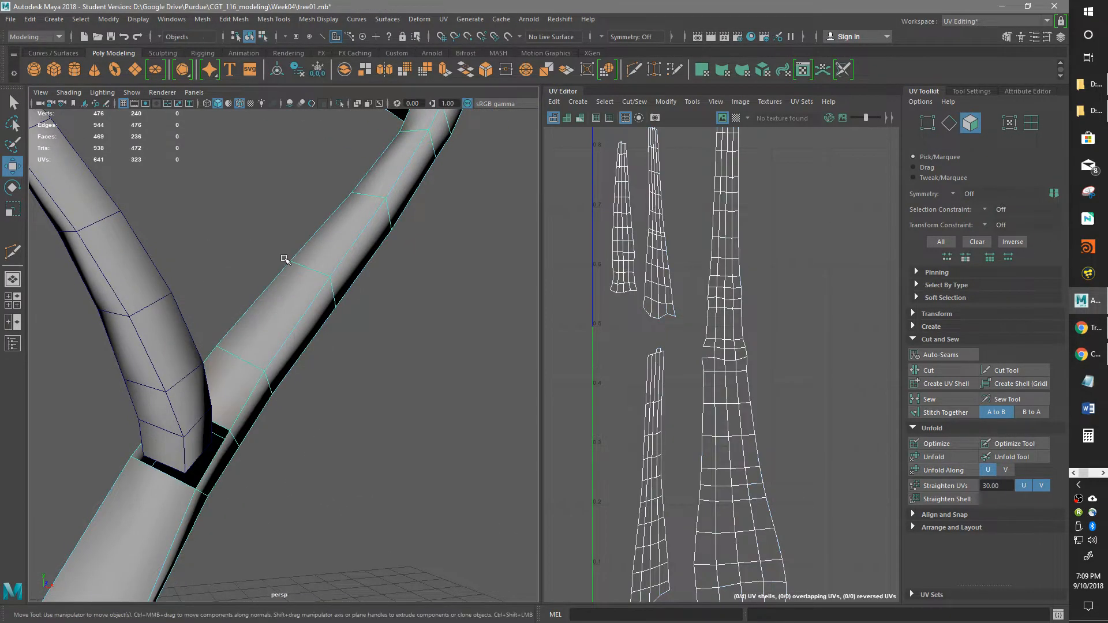
pyautogui.keyDown('shift'); pyautogui.click(157, 333); pyautogui.keyUp('shift')
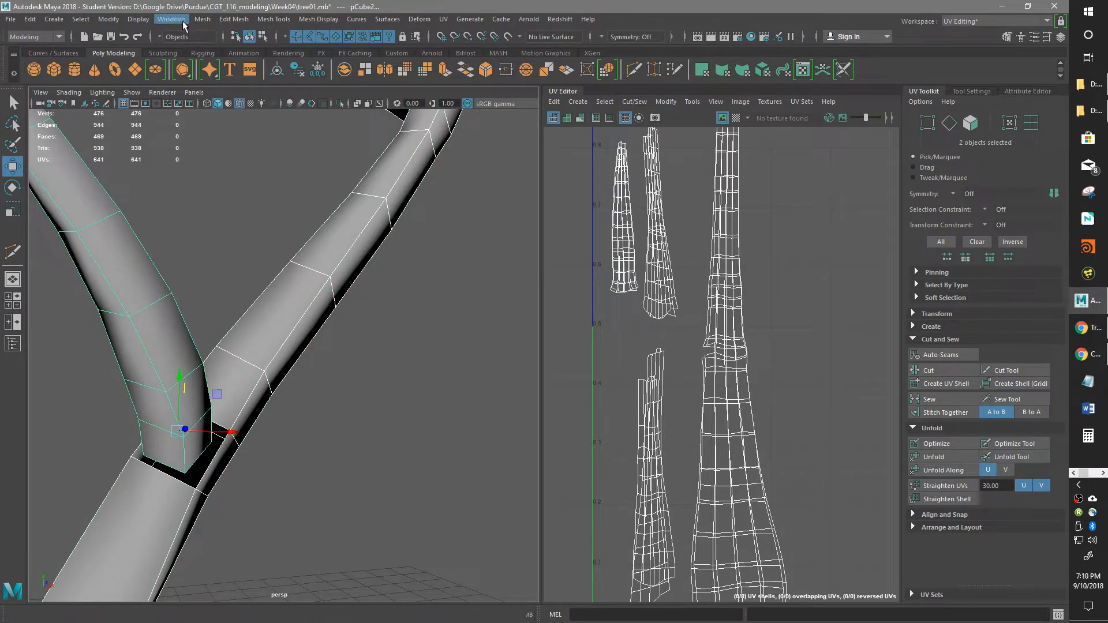
pyautogui.click(202, 19)
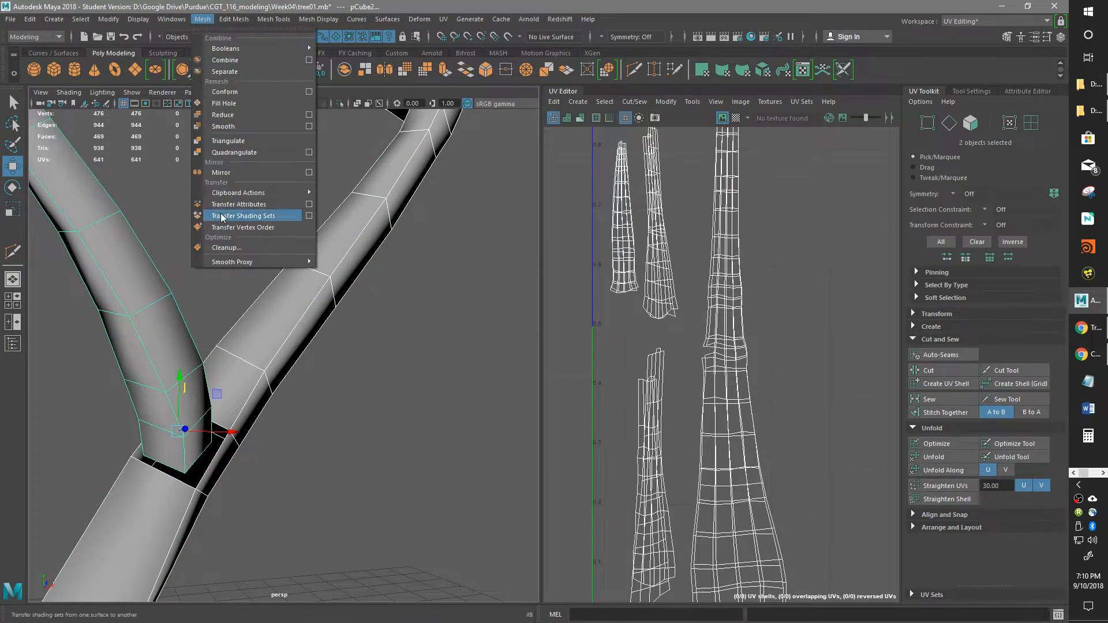
pyautogui.click(232, 68)
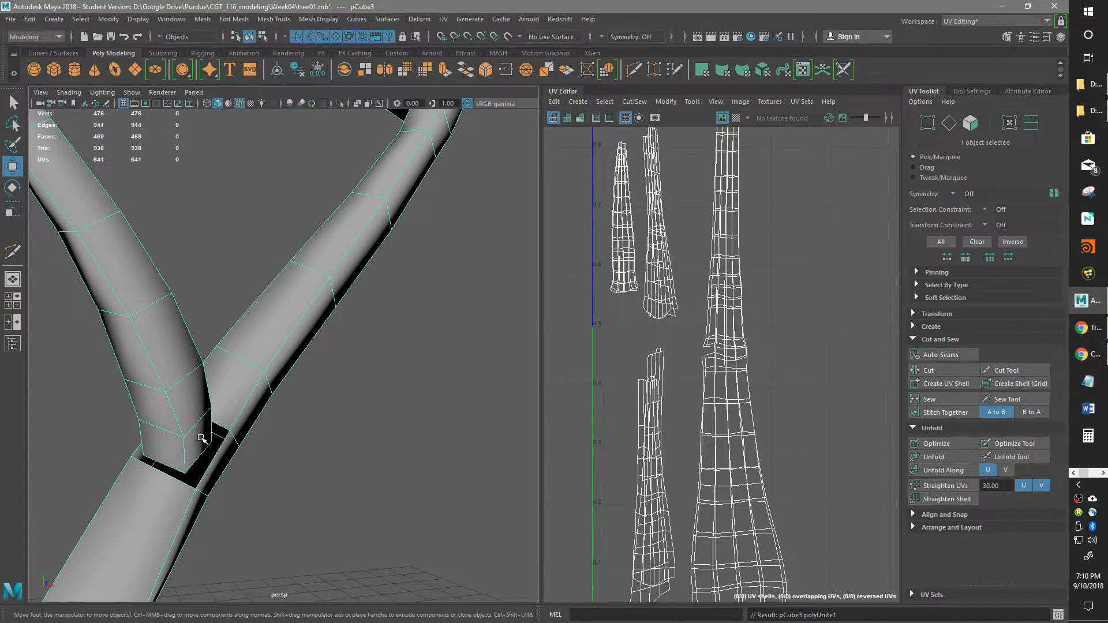
# - Select the border edges of the trunk's hole together with those of the branch's open base
pyautogui.moveTo(207, 283); pyautogui.dragTo(210, 249, button='right')
pyautogui.doubleClick(219, 462)
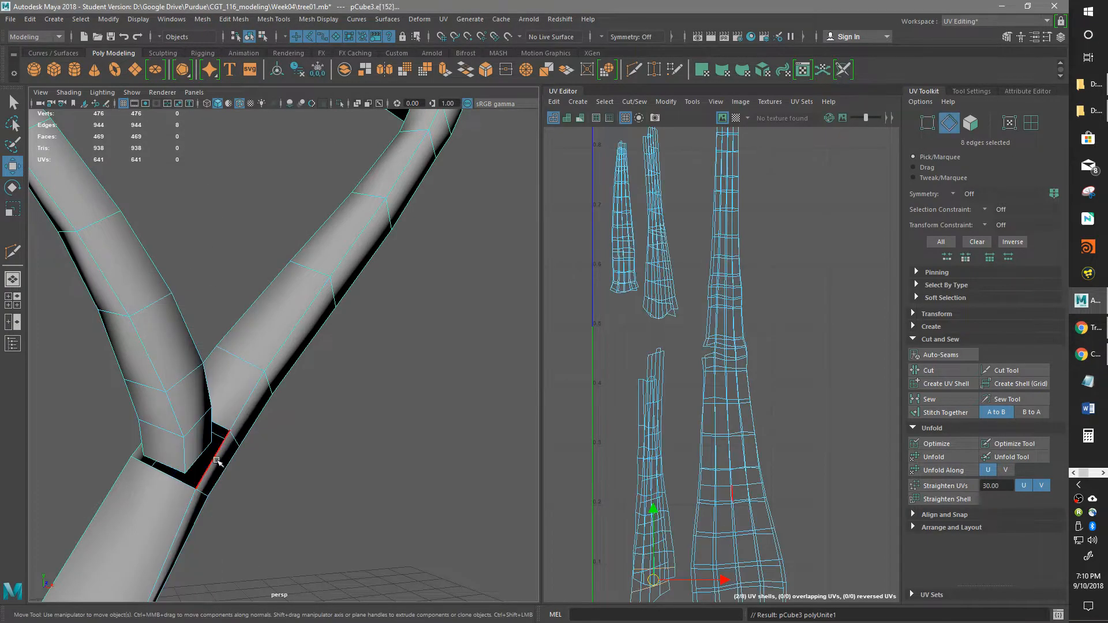
pyautogui.doubleClick(202, 473)
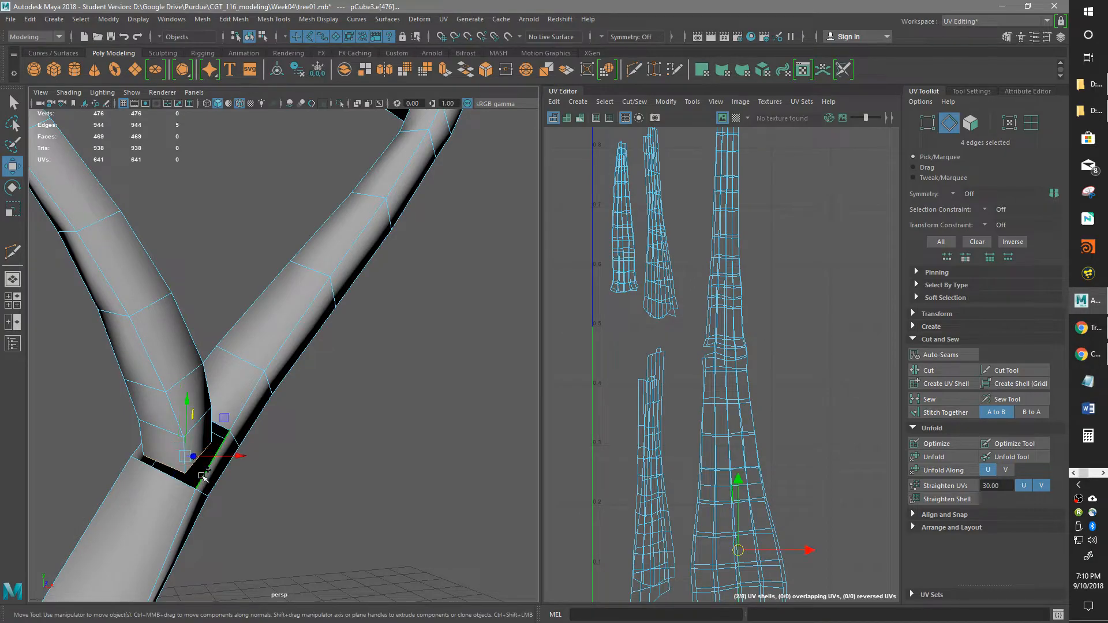
pyautogui.doubleClick(320, 229)
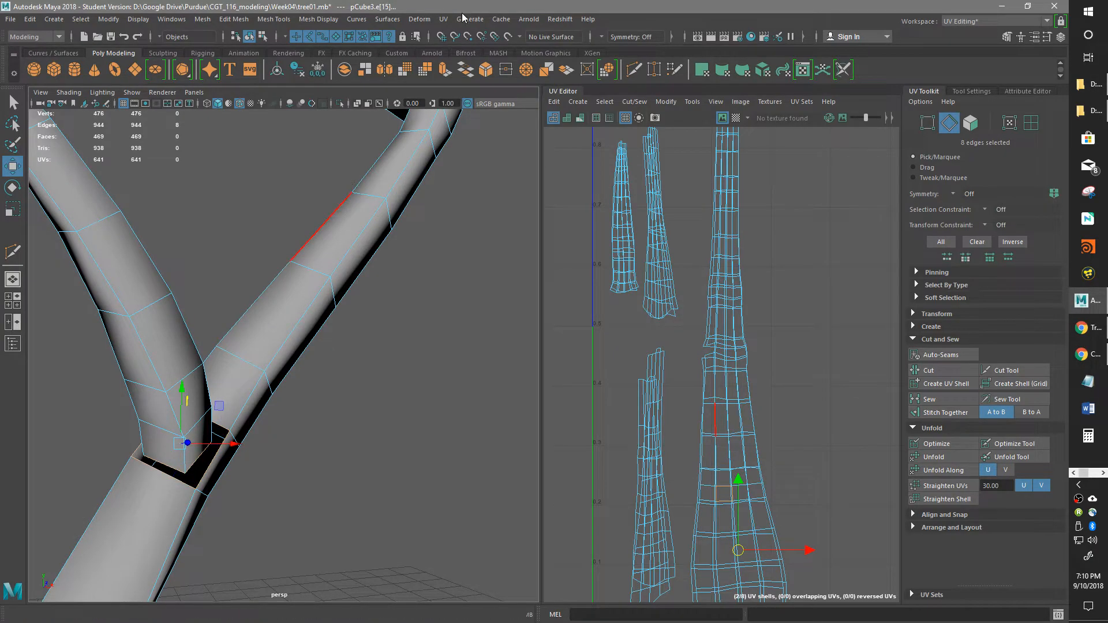
pyautogui.click(443, 70)
pyautogui.scroll(-4, 297, 383)
pyautogui.hotkey('ctrl', 'z')
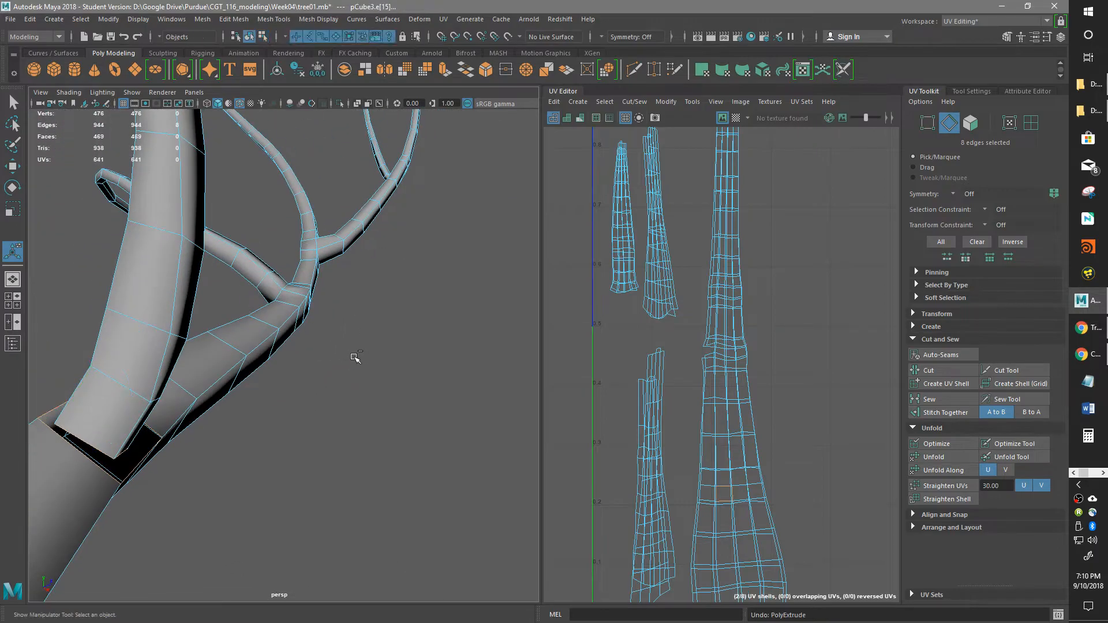
pyautogui.hotkey('ctrl', 'z')
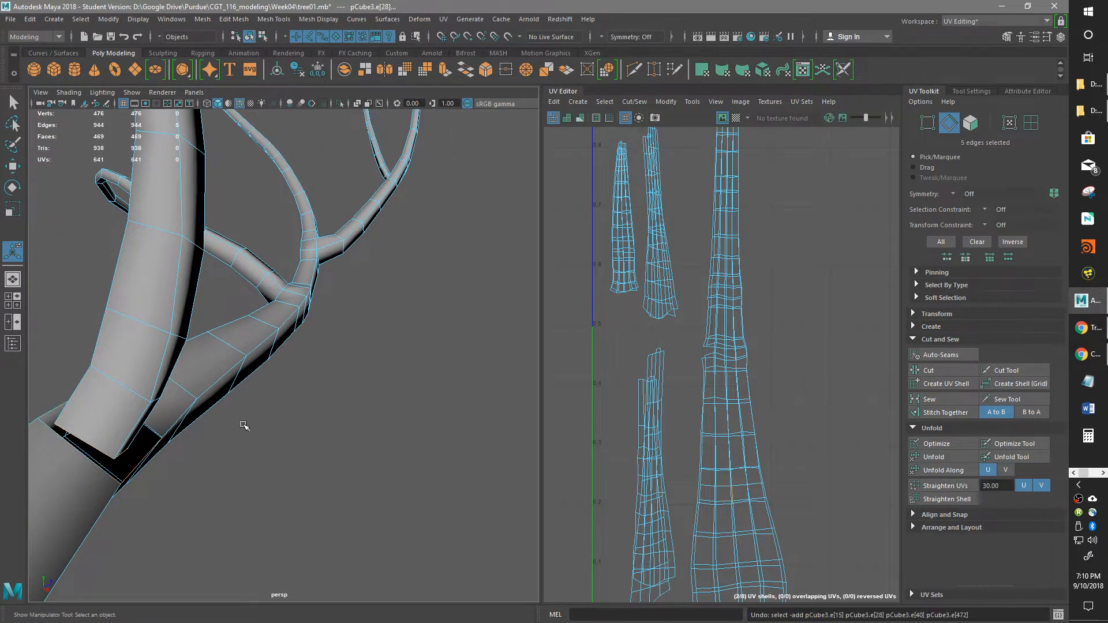
# - Bridge the trunk hole's border edges to the branch's base edges and delete the edge loop at the branch's base
pyautogui.keyDown('shift'); pyautogui.click(101, 466); pyautogui.keyUp('shift')
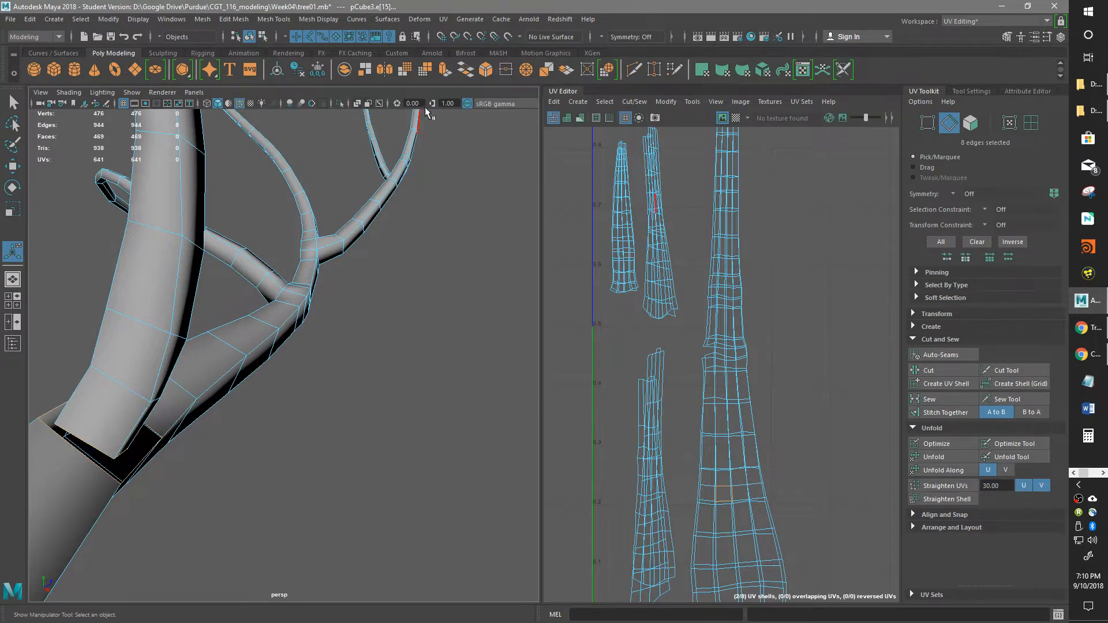
pyautogui.click(465, 69)
pyautogui.keyDown('alt'); pyautogui.moveTo(268, 354); pyautogui.dragTo(223, 440); pyautogui.keyUp('alt')
pyautogui.keyDown('alt'); pyautogui.moveTo(222, 440); pyautogui.dragTo(225, 403, button='middle'); pyautogui.keyUp('alt')
pyautogui.keyDown('alt'); pyautogui.moveTo(226, 402); pyautogui.dragTo(272, 430); pyautogui.keyUp('alt')
pyautogui.click(272, 442)
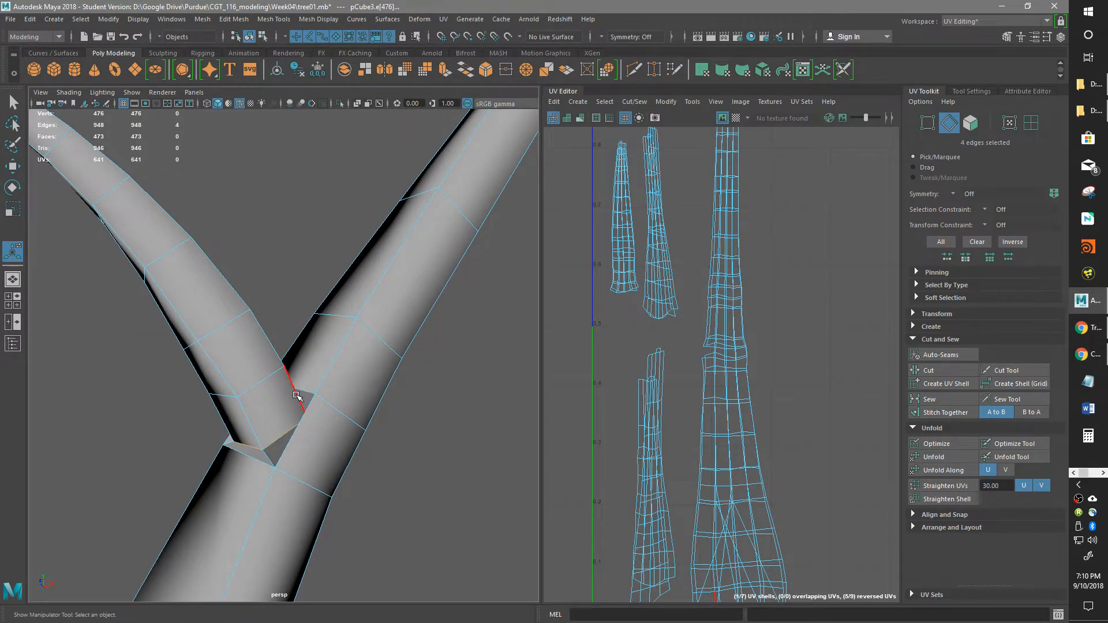
pyautogui.hotkey('ctrl', 'Delete')
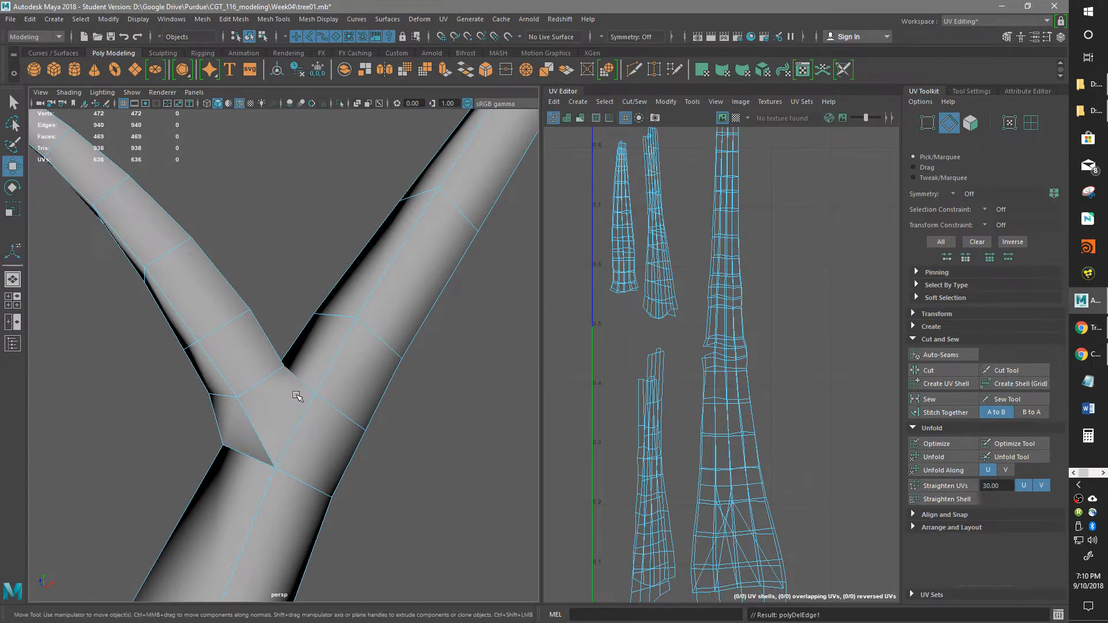
# - Soften all edges of the combined tree mesh and deselect it
pyautogui.keyDown('alt'); pyautogui.moveTo(271, 398); pyautogui.dragTo(389, 329); pyautogui.keyUp('alt')
pyautogui.keyDown('alt'); pyautogui.moveTo(282, 379); pyautogui.dragTo(230, 478); pyautogui.keyUp('alt')
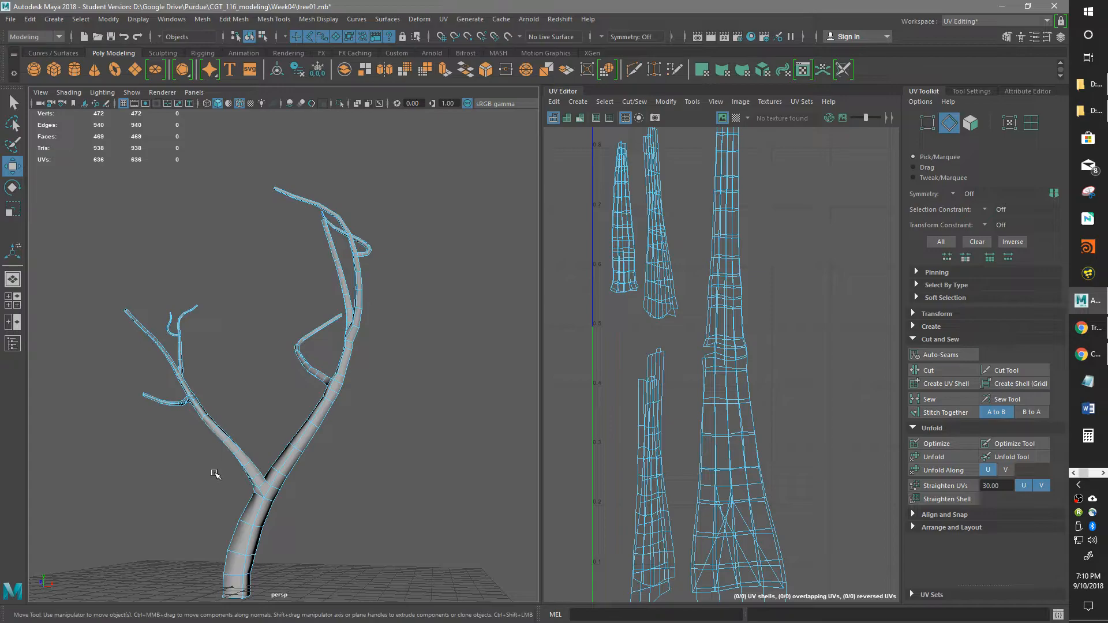
pyautogui.keyDown('alt'); pyautogui.moveTo(241, 559); pyautogui.dragTo(414, 456); pyautogui.keyUp('alt')
pyautogui.scroll(3, 210, 382)
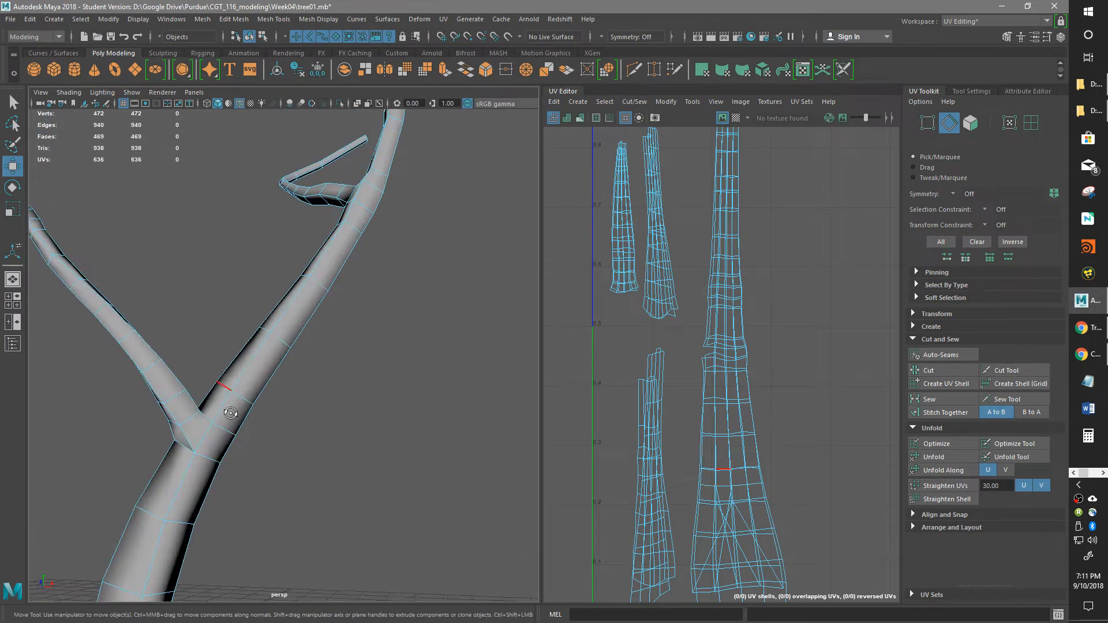
pyautogui.scroll(1, 227, 396)
pyautogui.moveTo(232, 279); pyautogui.dragTo(286, 265, button='right')
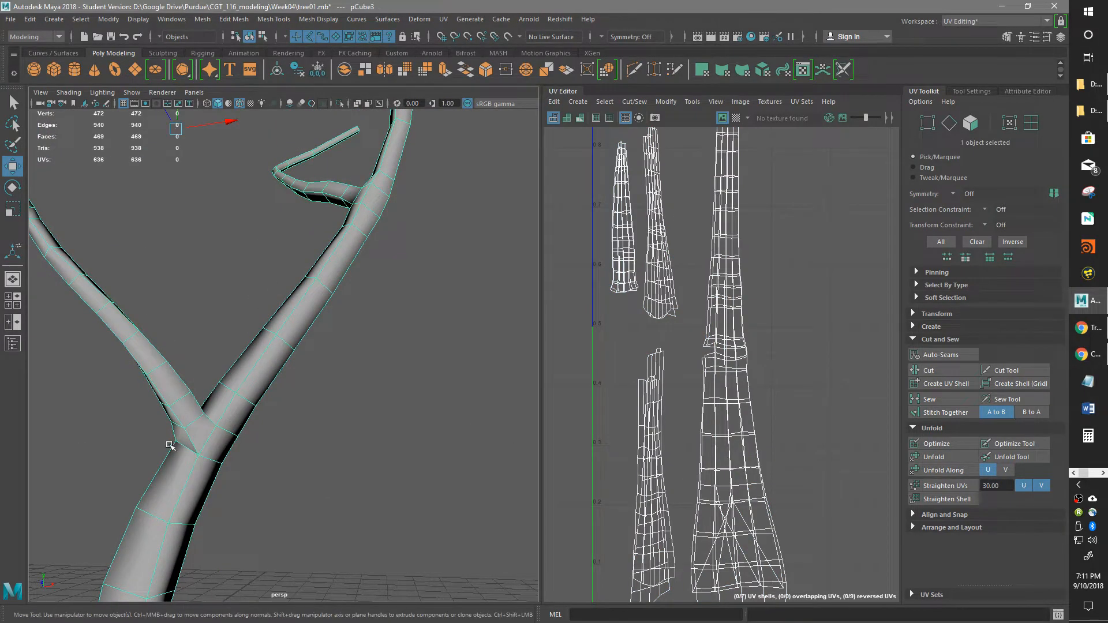
pyautogui.keyDown('alt'); pyautogui.moveTo(188, 463); pyautogui.dragTo(211, 435); pyautogui.keyUp('alt')
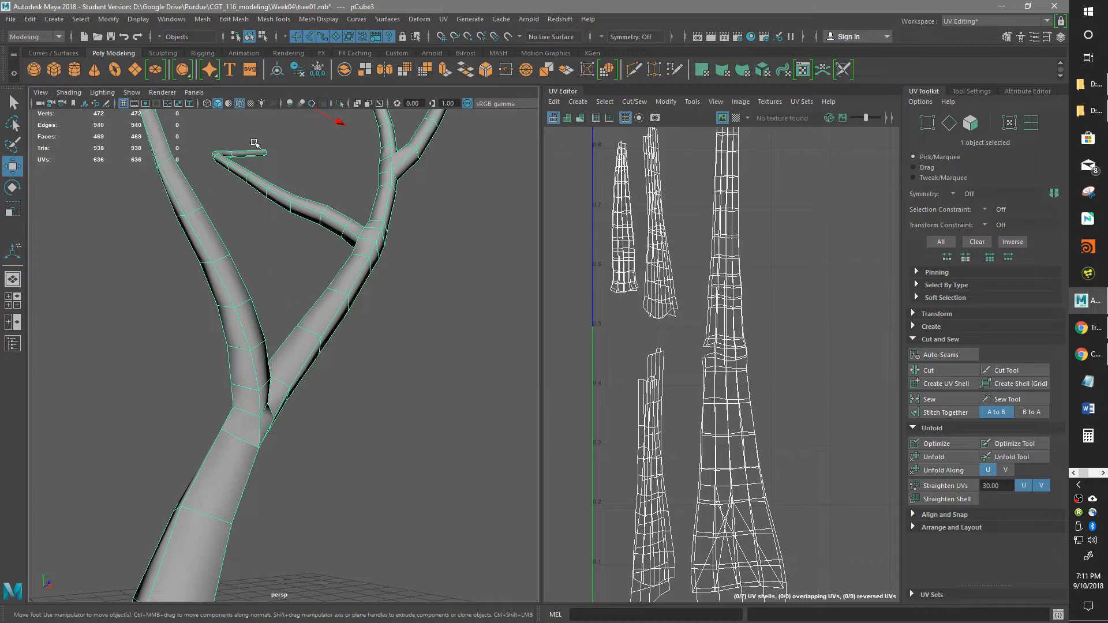
pyautogui.click(322, 19)
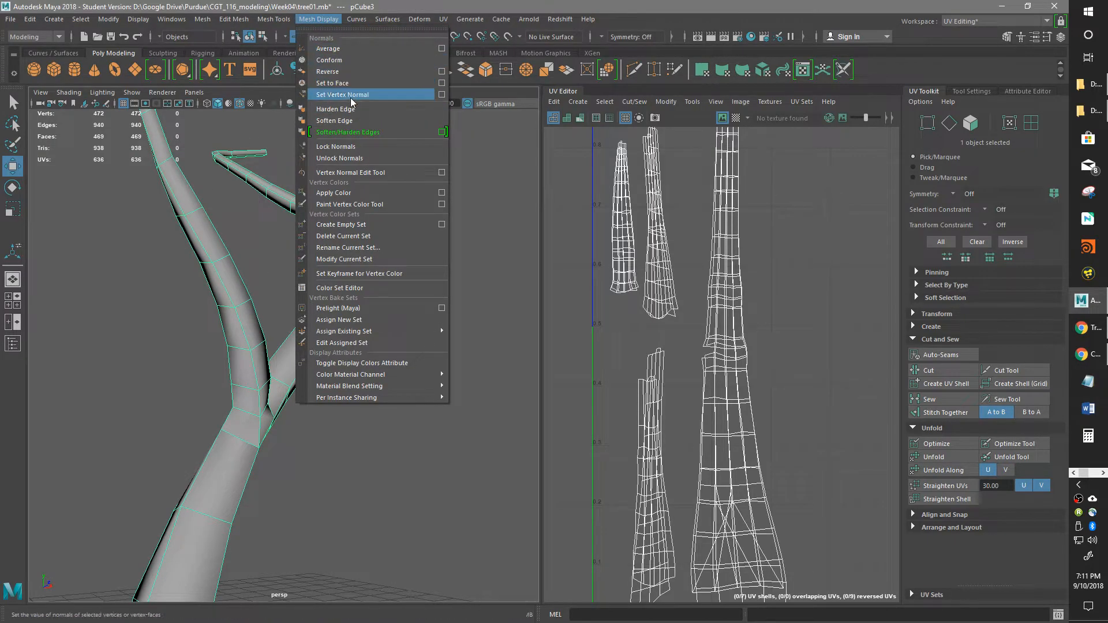
pyautogui.click(350, 120)
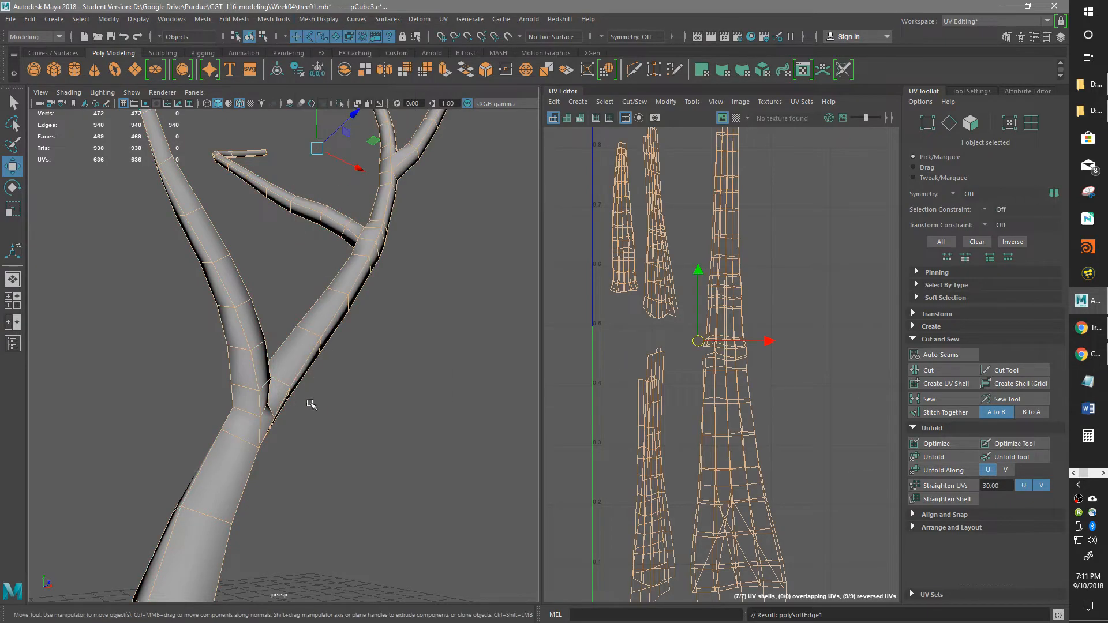
pyautogui.keyDown('alt'); pyautogui.moveTo(352, 405); pyautogui.dragTo(314, 418); pyautogui.keyUp('alt')
pyautogui.click(313, 418)
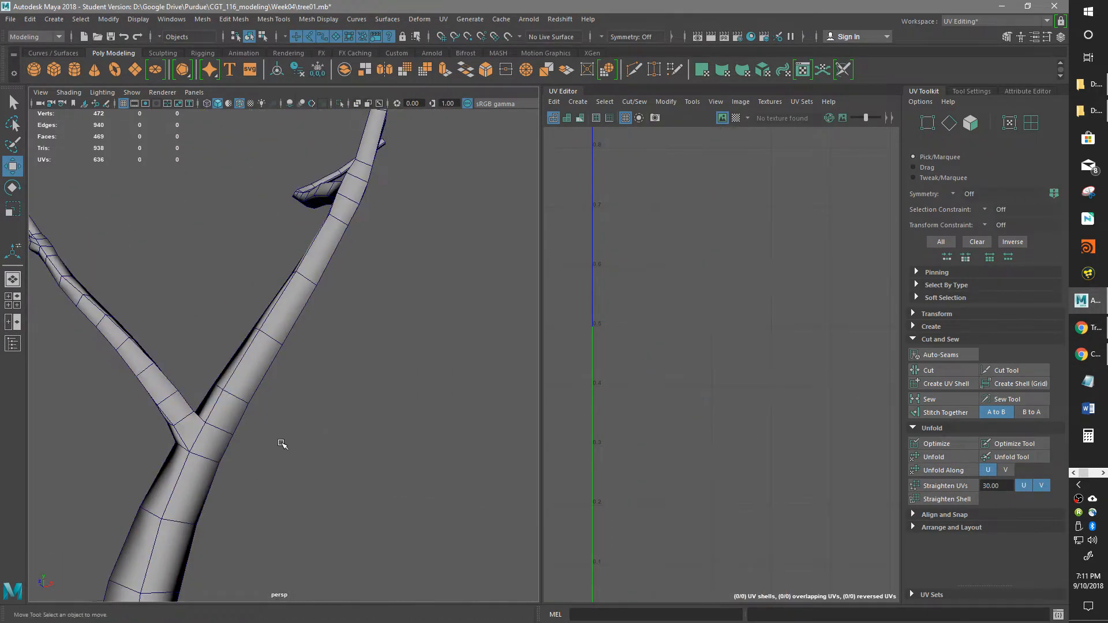
# - Select the combined tree and examine its UV shells around the bridged branch junction
pyautogui.scroll(-5, 282, 444)
pyautogui.keyDown('alt'); pyautogui.moveTo(305, 458); pyautogui.dragTo(317, 462); pyautogui.keyUp('alt')
pyautogui.scroll(5, 279, 388)
pyautogui.click(252, 391)
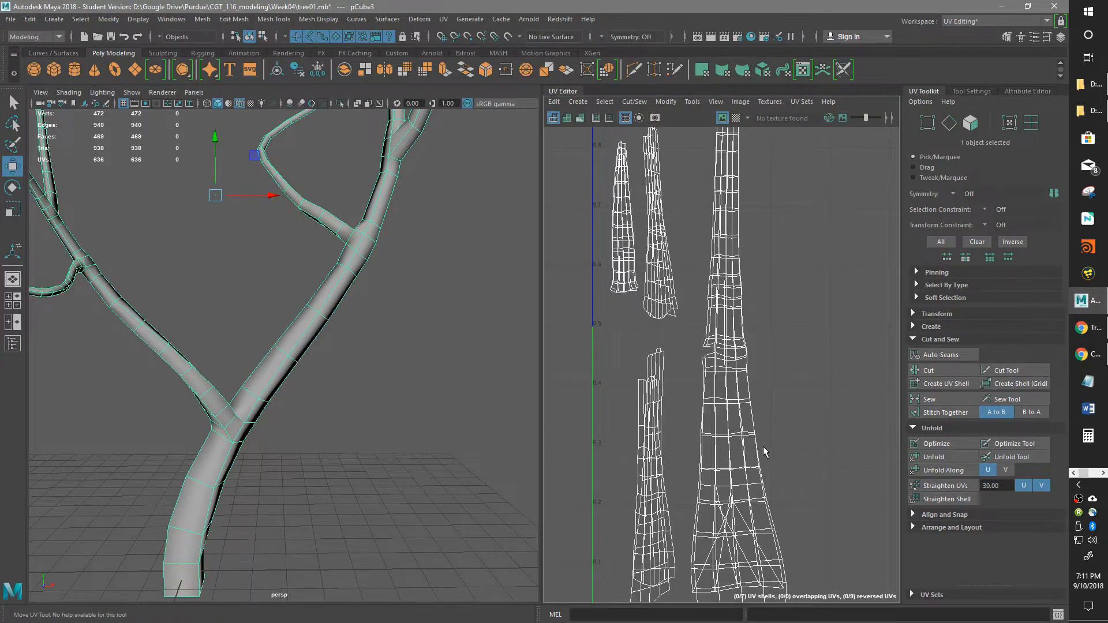
pyautogui.scroll(2, 776, 297)
pyautogui.scroll(3, 782, 338)
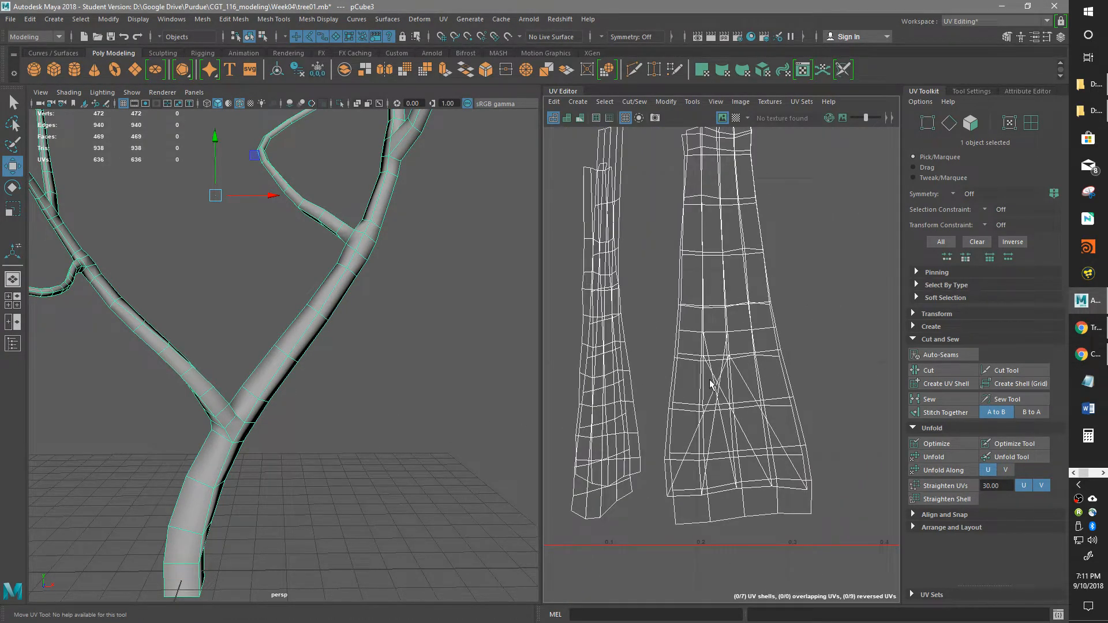
pyautogui.scroll(5, 199, 458)
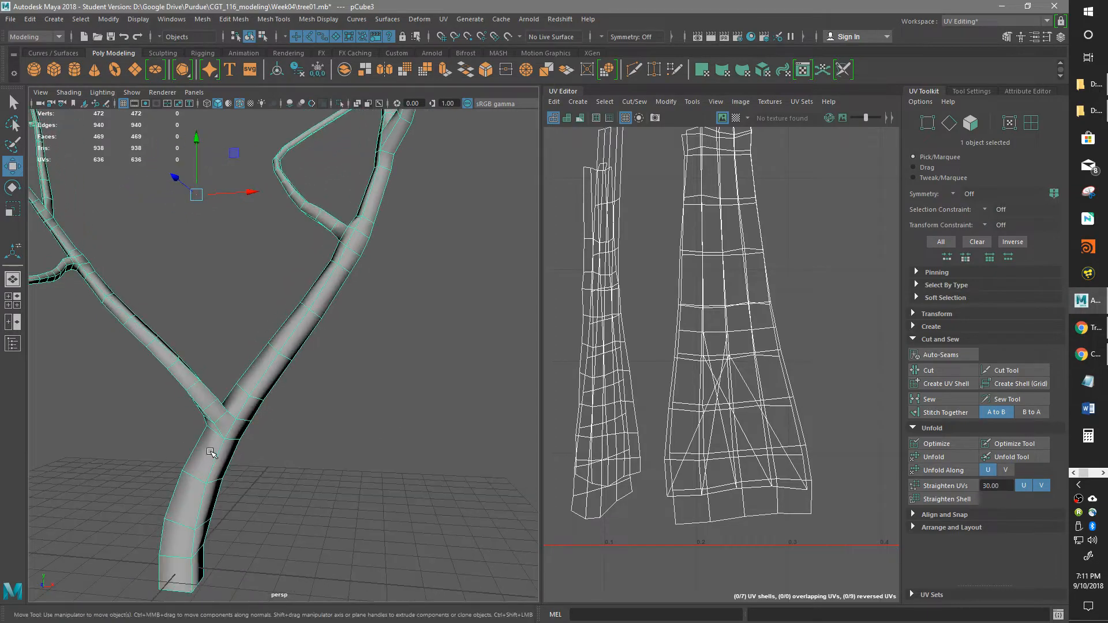
# - Examine where the face at the branch-trunk junction lies among the tree's UV shells
pyautogui.keyDown('alt'); pyautogui.moveTo(141, 514); pyautogui.dragTo(165, 428); pyautogui.keyUp('alt')
pyautogui.rightClick(155, 387)
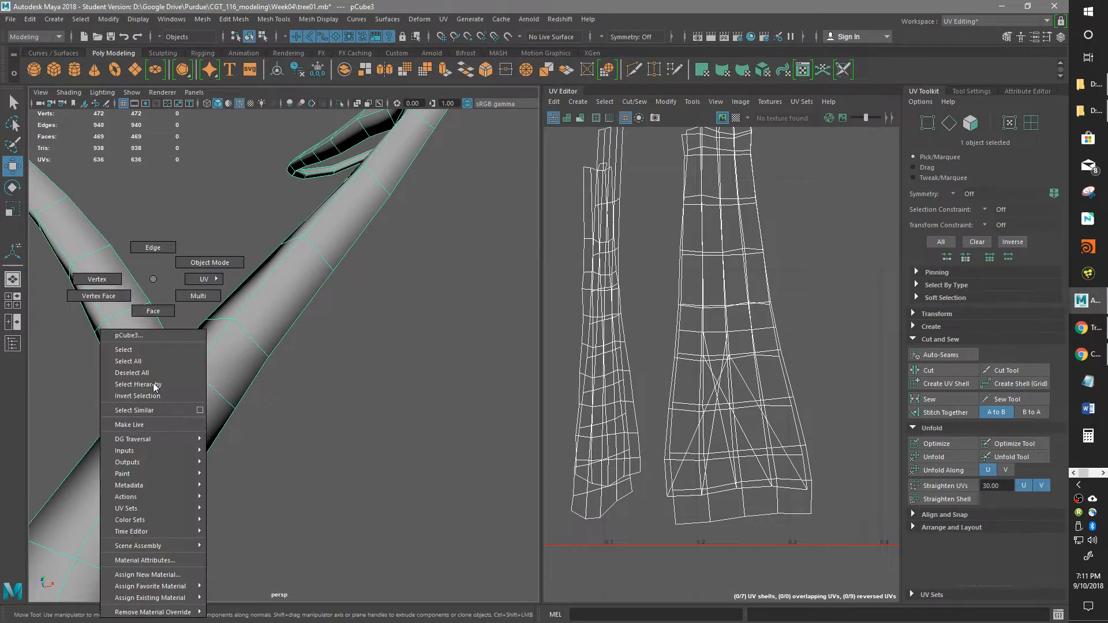
pyautogui.click(153, 311)
pyautogui.click(154, 374)
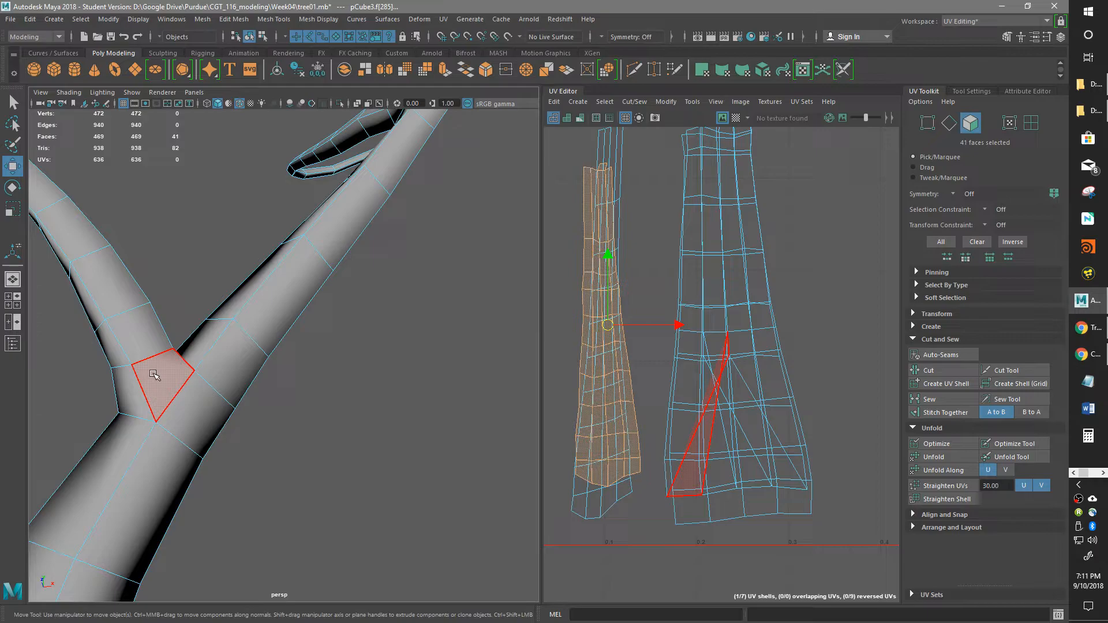
pyautogui.scroll(-5, 162, 367)
pyautogui.keyDown('alt'); pyautogui.moveTo(168, 358); pyautogui.dragTo(228, 486); pyautogui.keyUp('alt')
pyautogui.keyDown('alt'); pyautogui.moveTo(272, 354); pyautogui.dragTo(296, 361); pyautogui.keyUp('alt')
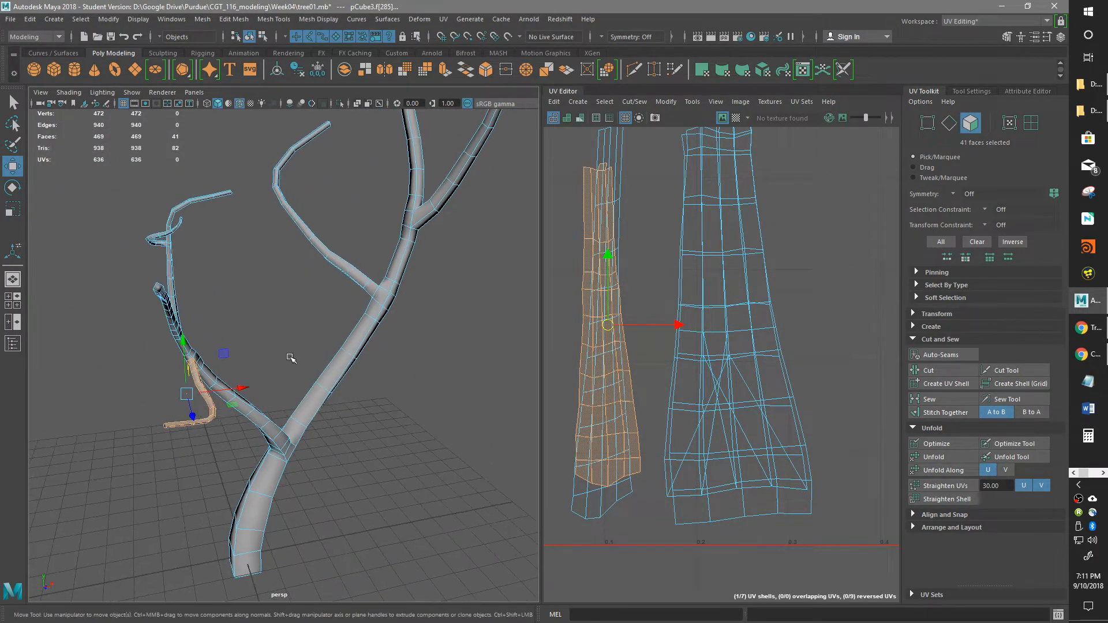
# - Select all faces of the bridged branch, growing the selection from its tip face and adding the remaining faces
pyautogui.click(158, 288)
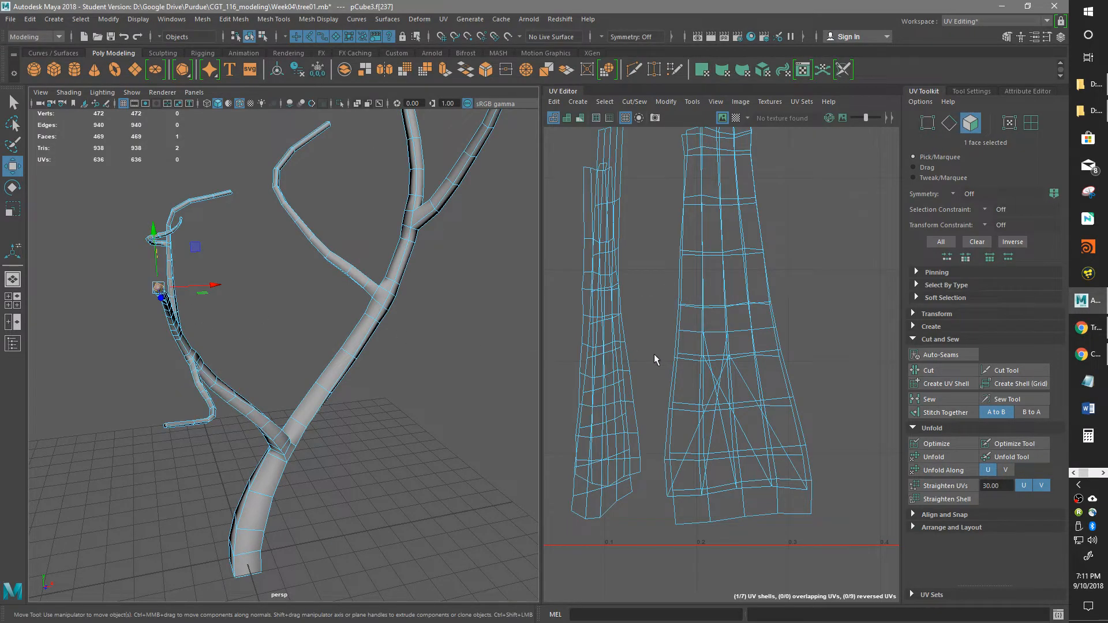
pyautogui.scroll(-5, 653, 354)
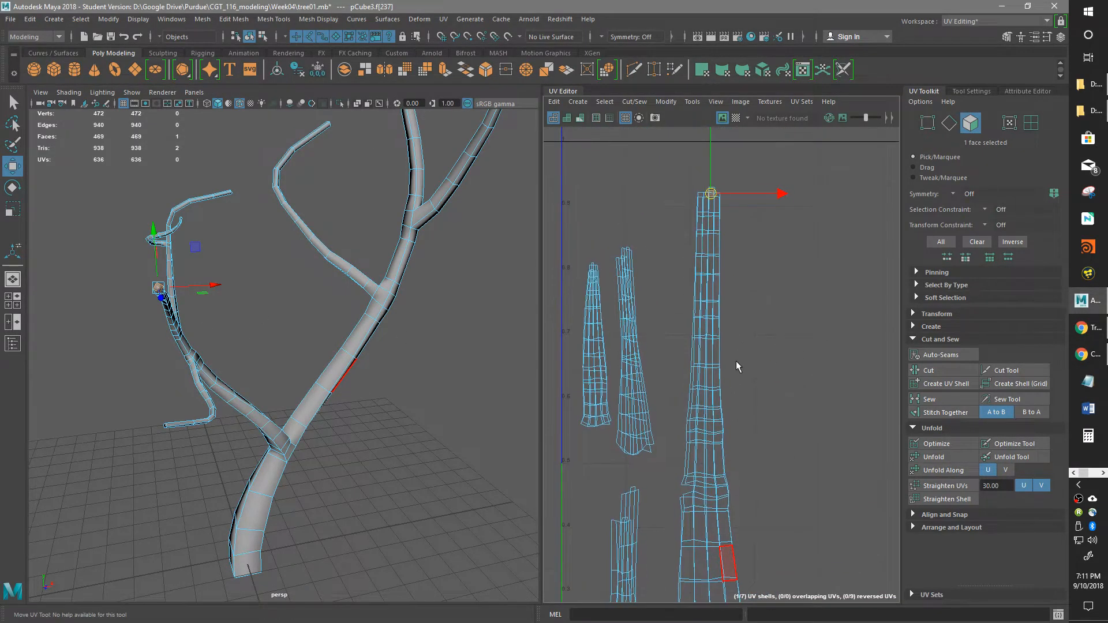
pyautogui.hotkey('shift', '.')
pyautogui.hotkey('shift', '.')
pyautogui.hotkey('shift', '.')
pyautogui.hotkey('shift', '.')
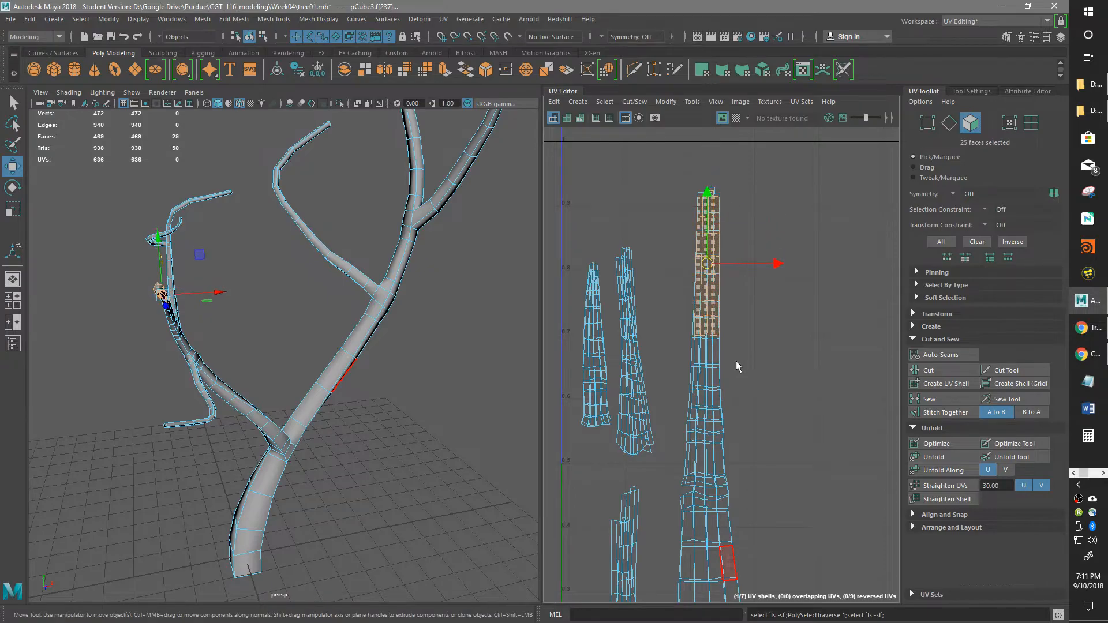
pyautogui.hotkey('shift', '.')
pyautogui.hotkey('shift', '.')
pyautogui.hotkey('shift', '.')
pyautogui.hotkey('shift', '.')
pyautogui.hotkey('shift', '.')
pyautogui.hotkey('shift', '.')
pyautogui.hotkey('shift', '.')
pyautogui.hotkey('shift', '.')
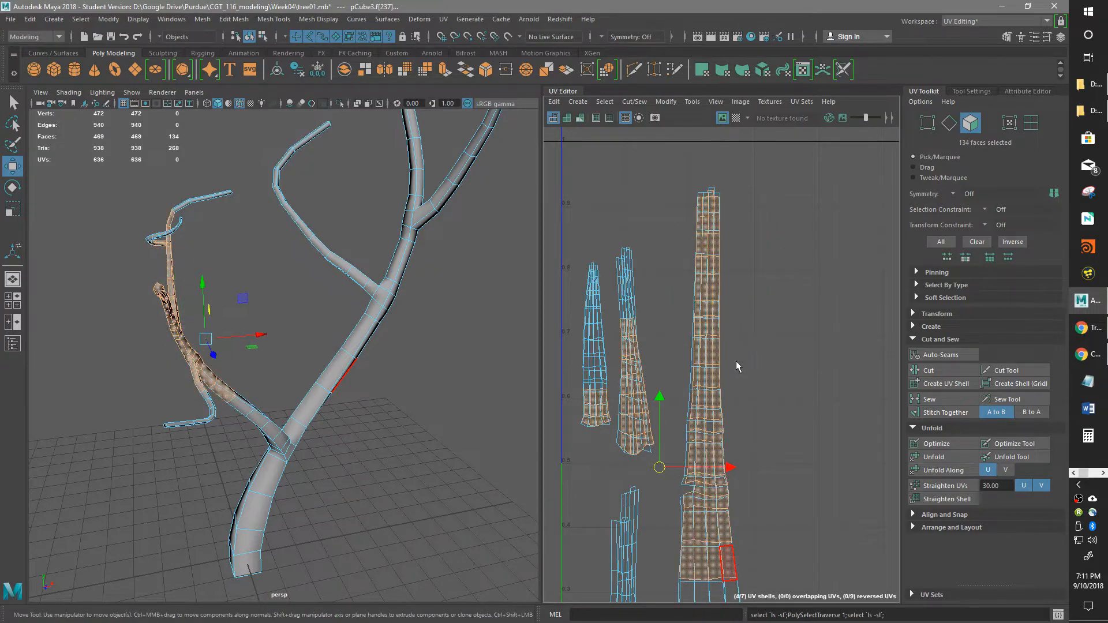
pyautogui.hotkey('shift', '.')
pyautogui.hotkey('shift', '.')
pyautogui.hotkey('shift', '.')
pyautogui.hotkey('shift', '.')
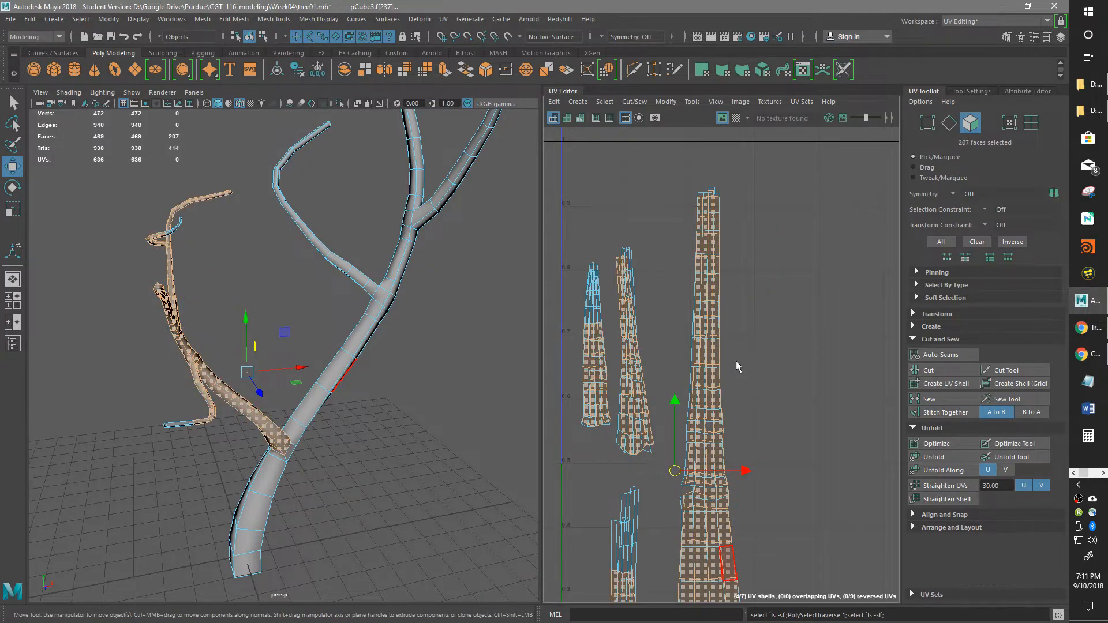
pyautogui.keyDown('alt'); pyautogui.moveTo(417, 369); pyautogui.dragTo(325, 371); pyautogui.keyUp('alt')
pyautogui.keyDown('alt'); pyautogui.moveTo(692, 440); pyautogui.dragTo(623, 254, button='middle'); pyautogui.keyUp('alt')
pyautogui.keyDown('alt'); pyautogui.moveTo(662, 324); pyautogui.dragTo(670, 286, button='middle'); pyautogui.keyUp('alt')
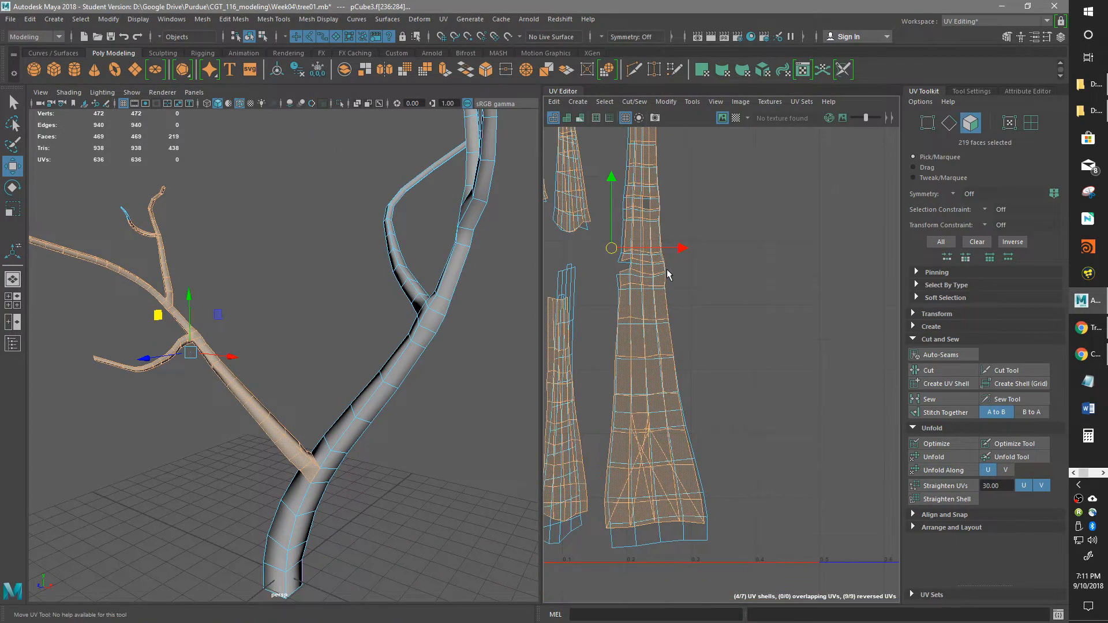
pyautogui.moveTo(680, 248)
pyautogui.mouseDown()
pyautogui.moveTo(853, 242)
pyautogui.moveTo(660, 247)
pyautogui.moveTo(691, 249)
pyautogui.moveTo(687, 266)
pyautogui.mouseUp()
pyautogui.keyDown('alt'); pyautogui.moveTo(337, 268); pyautogui.dragTo(439, 323); pyautogui.keyUp('alt')
pyautogui.moveTo(209, 129); pyautogui.dragTo(335, 457)
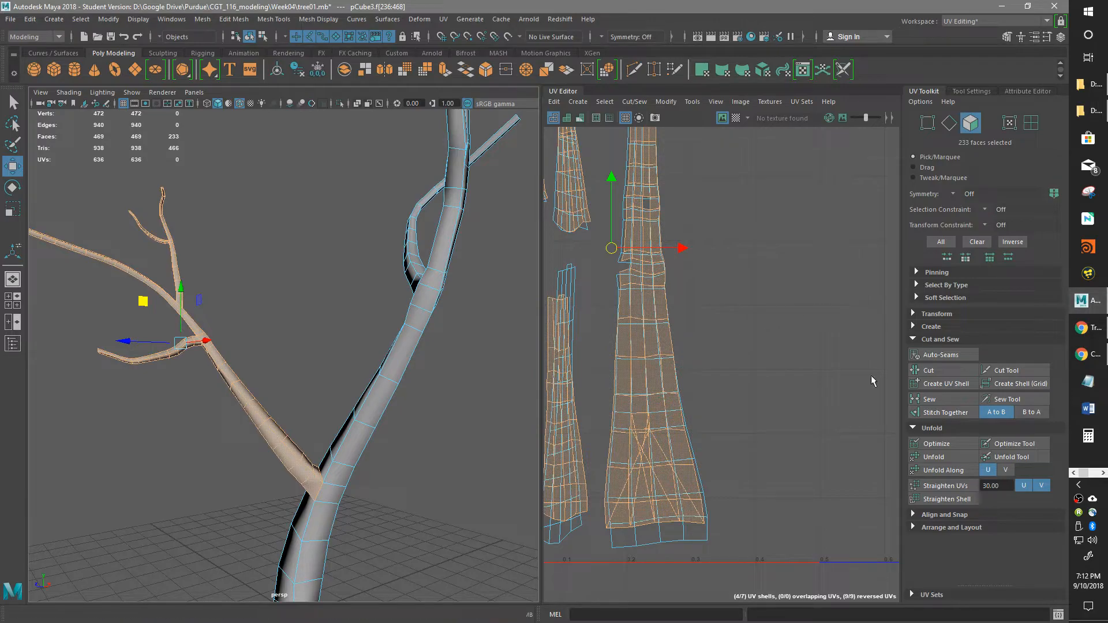
# - Try to cut the UVs of the selected branch faces and move them aside, and undo it
pyautogui.click(945, 369)
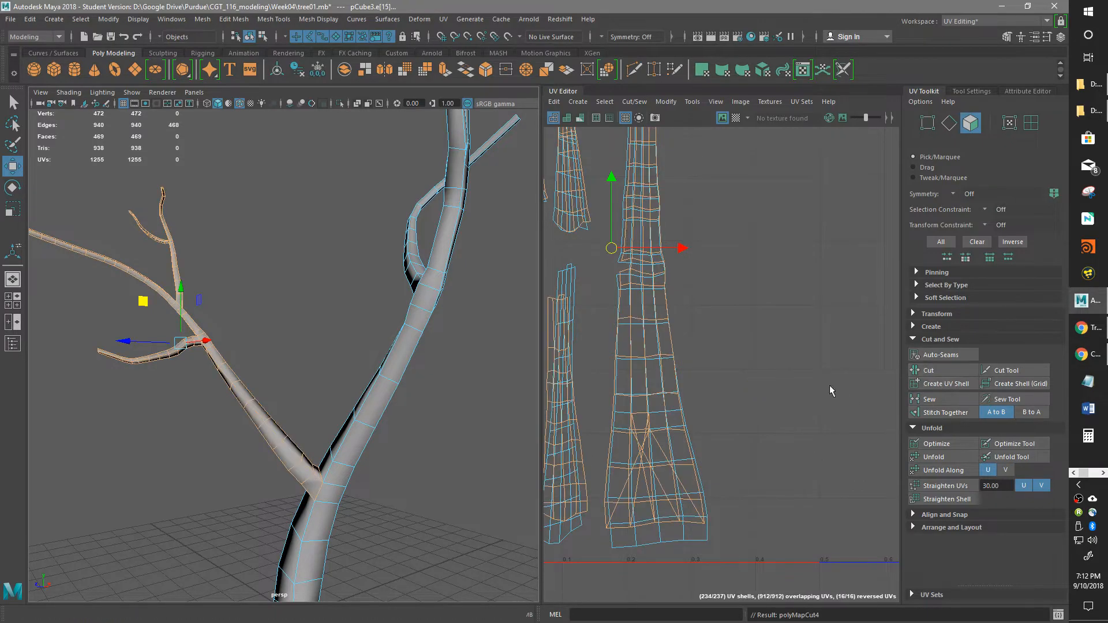
pyautogui.moveTo(682, 249); pyautogui.dragTo(875, 216)
pyautogui.hotkey('ctrl', 'z')
pyautogui.hotkey('ctrl', 'z')
# - Select the four edges around the branch's base where it meets the trunk and cut the UVs along them
pyautogui.keyDown('alt'); pyautogui.moveTo(220, 513); pyautogui.dragTo(310, 386); pyautogui.keyUp('alt')
pyautogui.scroll(4, 310, 386)
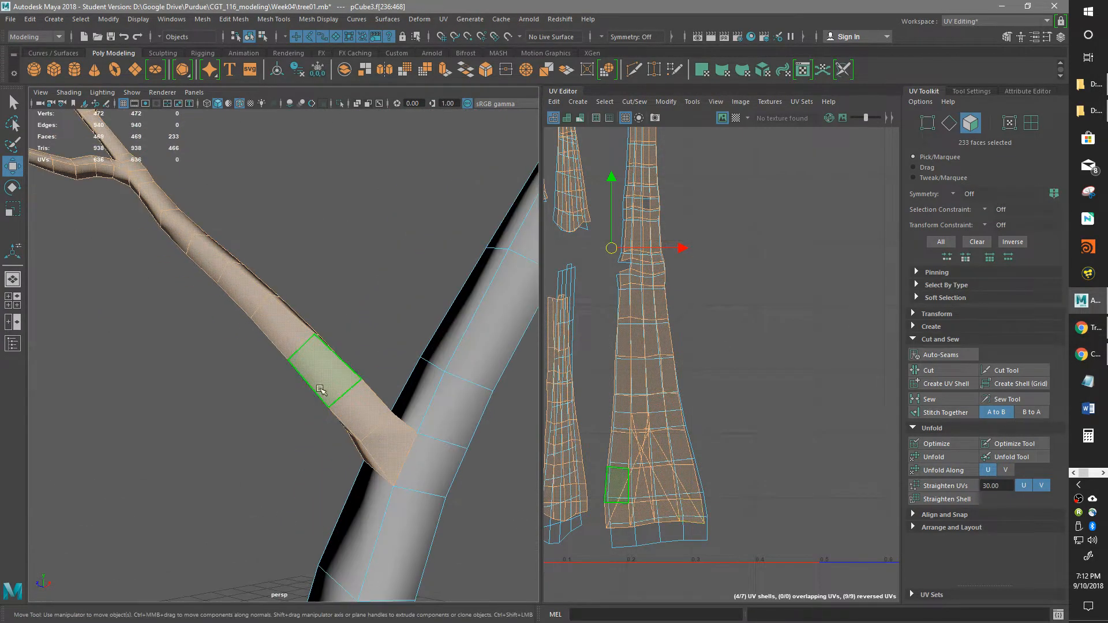
pyautogui.moveTo(415, 283); pyautogui.dragTo(414, 248, button='right')
pyautogui.click(415, 450)
pyautogui.keyDown('shift'); pyautogui.click(385, 470); pyautogui.keyUp('shift')
pyautogui.keyDown('alt'); pyautogui.moveTo(386, 471); pyautogui.dragTo(195, 492); pyautogui.keyUp('alt')
pyautogui.keyDown('shift'); pyautogui.click(250, 403); pyautogui.keyUp('shift')
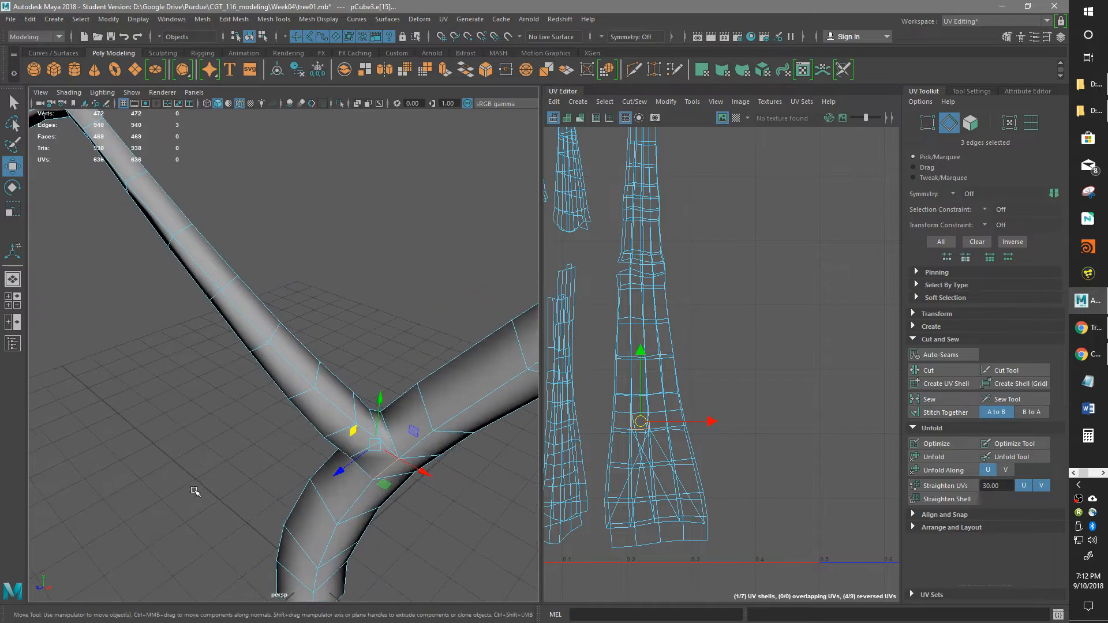
pyautogui.keyDown('shift'); pyautogui.click(390, 432); pyautogui.keyUp('shift')
pyautogui.keyDown('alt'); pyautogui.moveTo(390, 432); pyautogui.dragTo(441, 470); pyautogui.keyUp('alt')
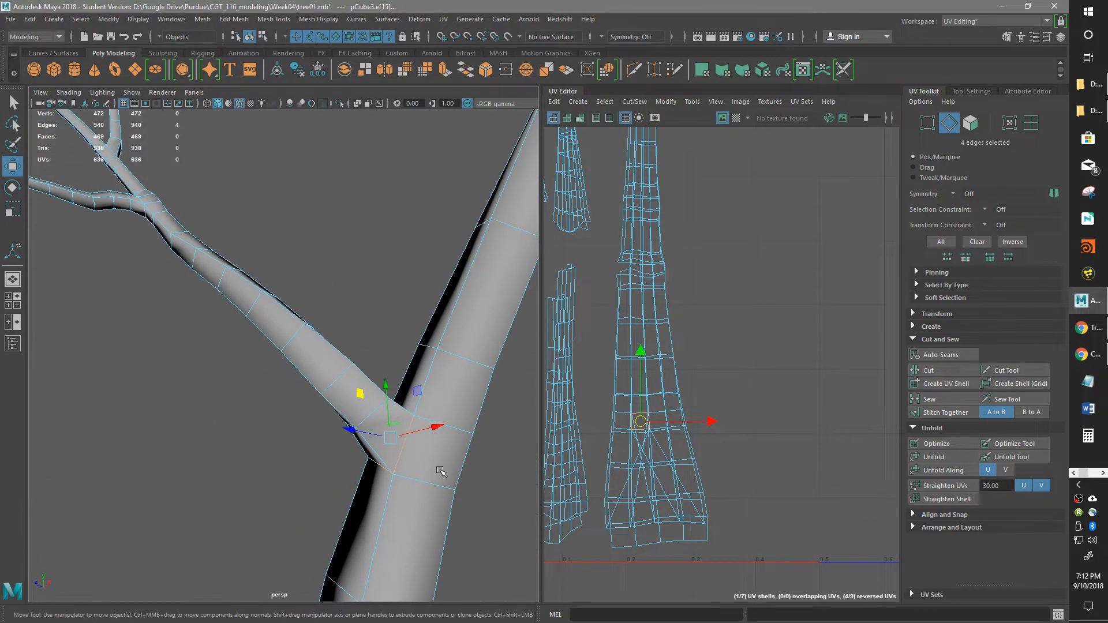
pyautogui.click(944, 372)
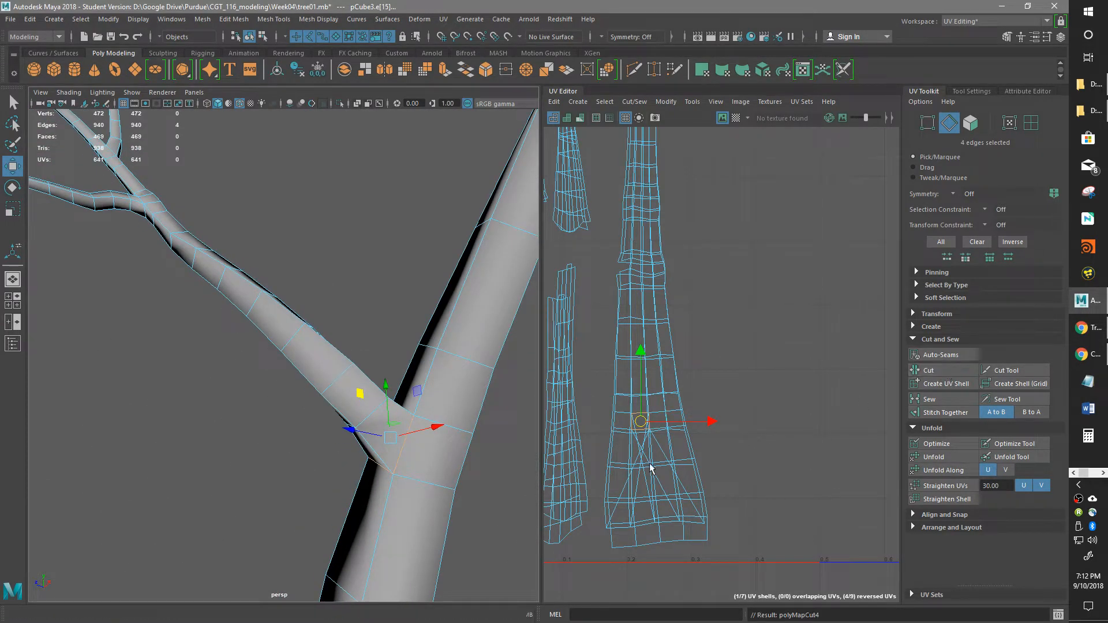
# - Select the main branch's whole UV shell from one of its faces and move it off the overlapping trunk shell into empty UV space
pyautogui.moveTo(302, 338); pyautogui.dragTo(301, 304, button='right')
pyautogui.click(312, 353)
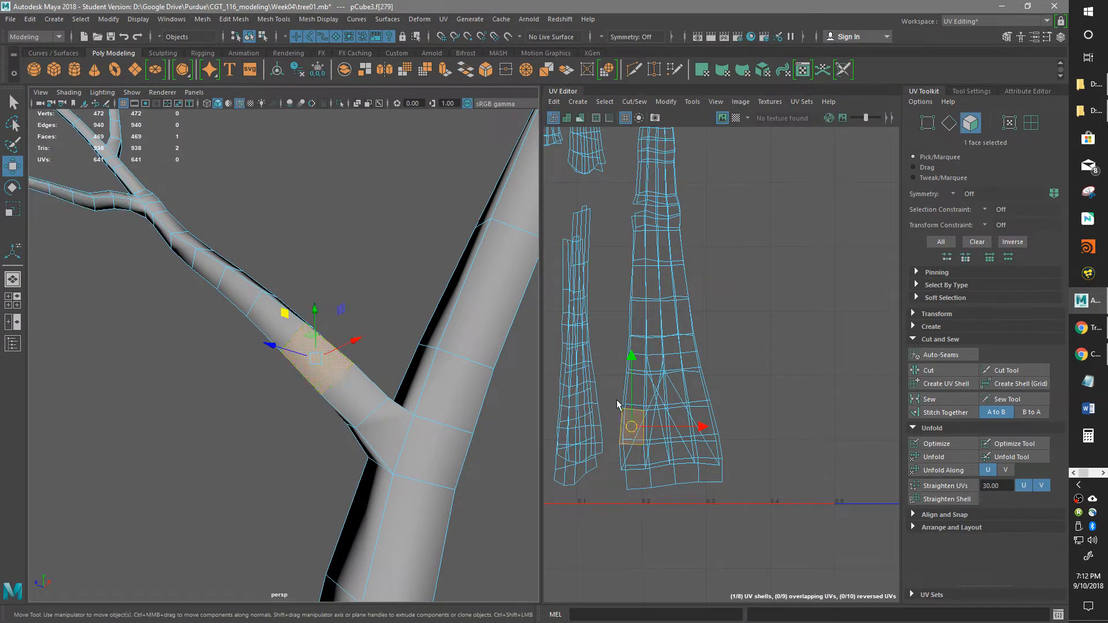
pyautogui.scroll(6, 602, 410)
pyautogui.keyDown('alt'); pyautogui.moveTo(742, 445); pyautogui.dragTo(768, 493, button='middle'); pyautogui.keyUp('alt')
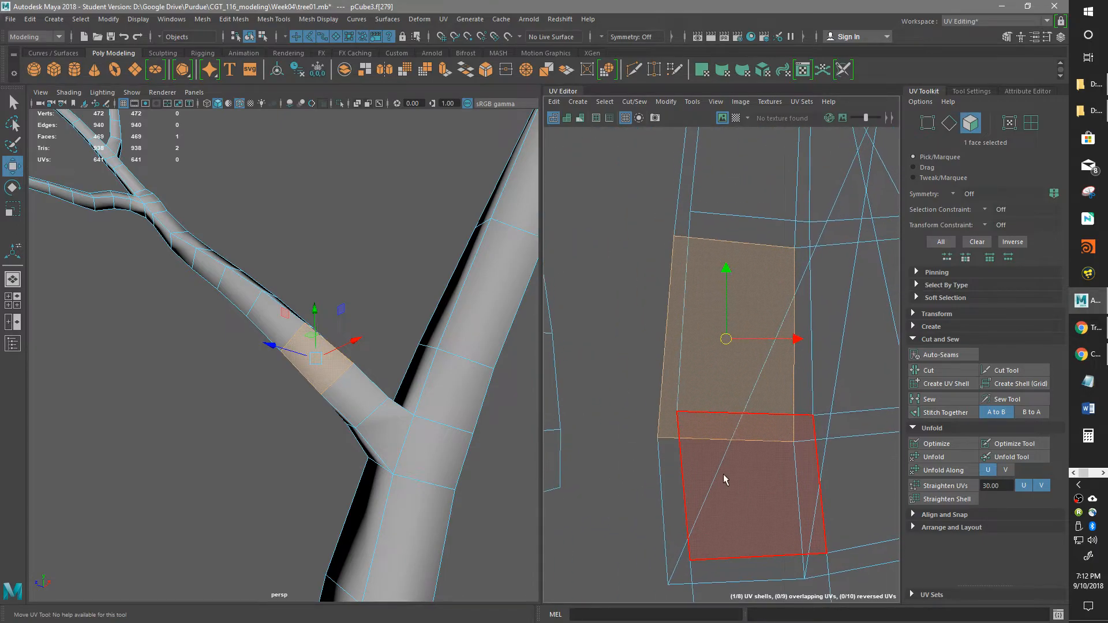
pyautogui.rightClick(669, 430)
pyautogui.click(670, 431)
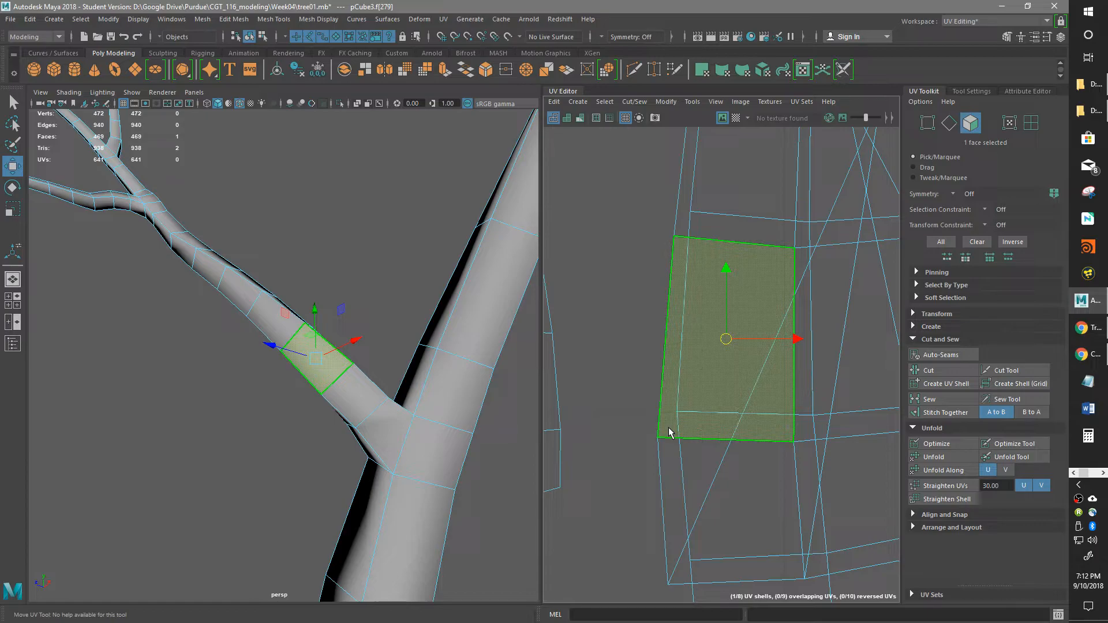
pyautogui.keyDown('ctrl'); pyautogui.rightClick(670, 431); pyautogui.keyUp('ctrl')
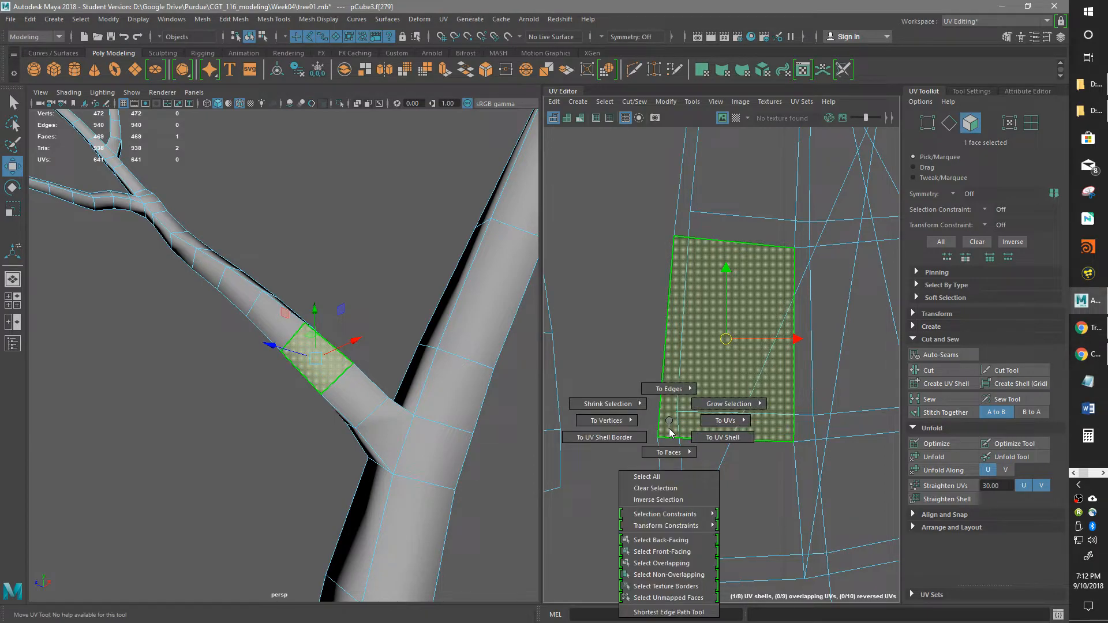
pyautogui.click(705, 437)
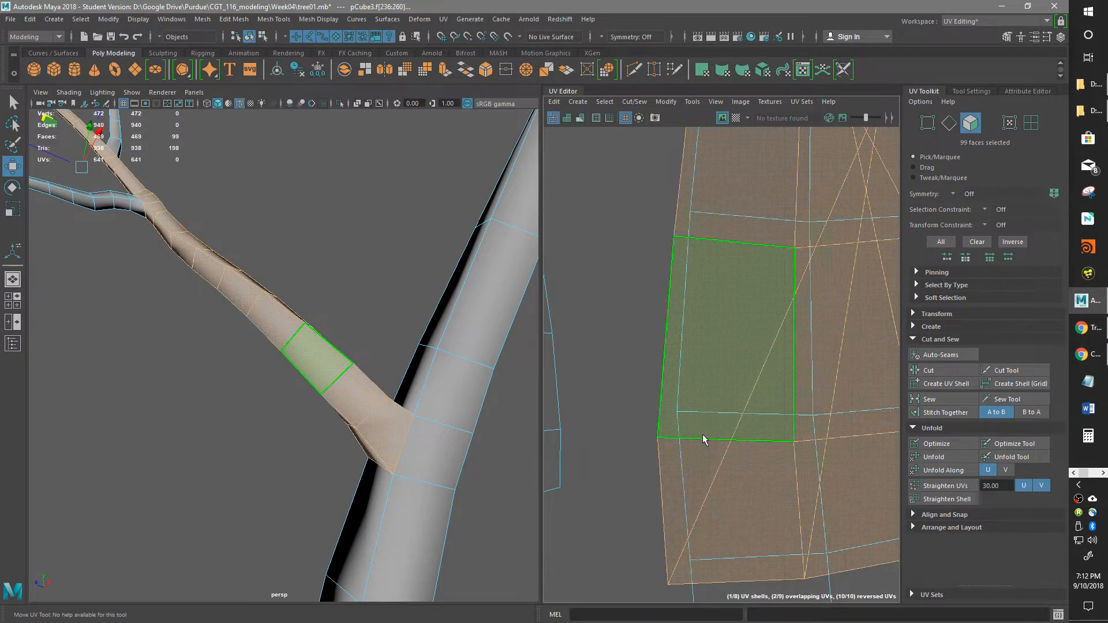
pyautogui.scroll(-6, 704, 437)
pyautogui.moveTo(726, 341); pyautogui.dragTo(770, 328)
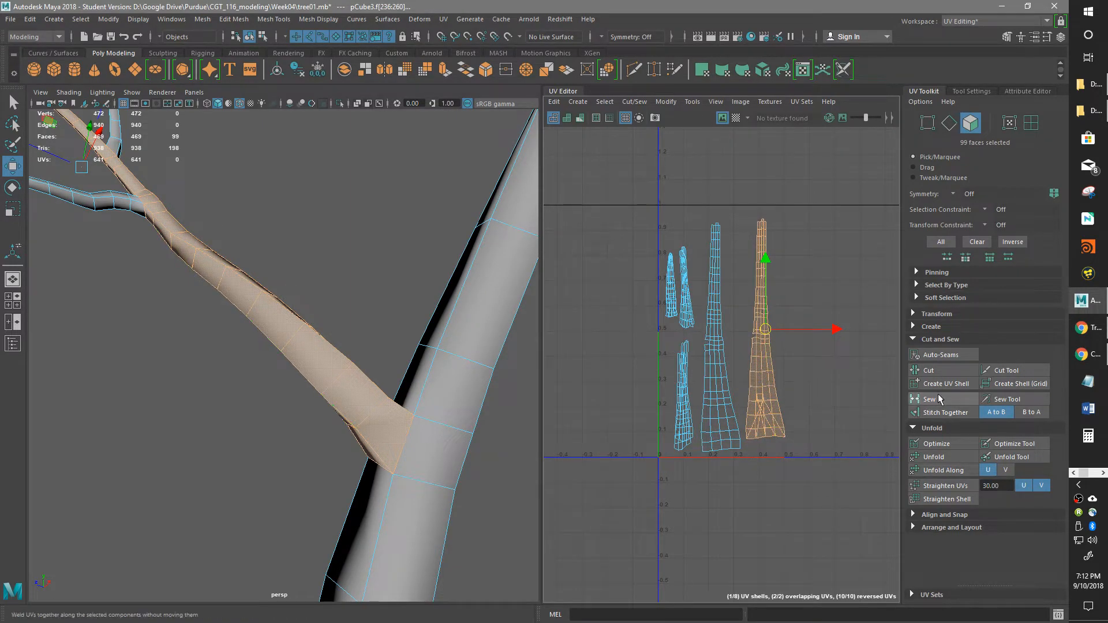
# - Unfold the branch's UV shell and scale it down, using the checker map to match the trunk's square size
pyautogui.click(943, 457)
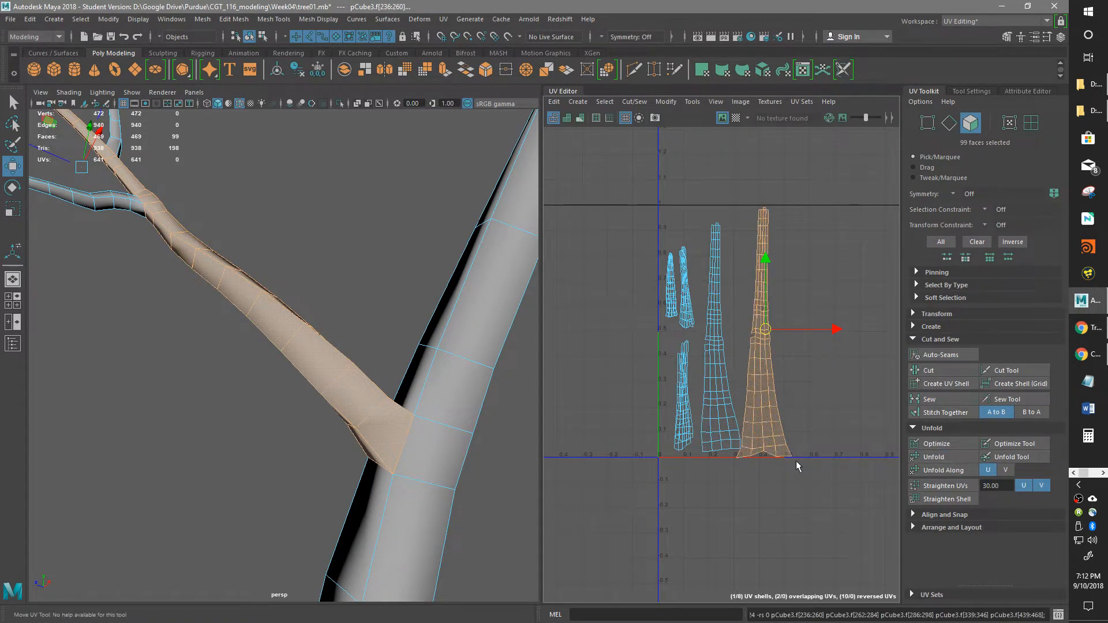
pyautogui.scroll(2, 788, 430)
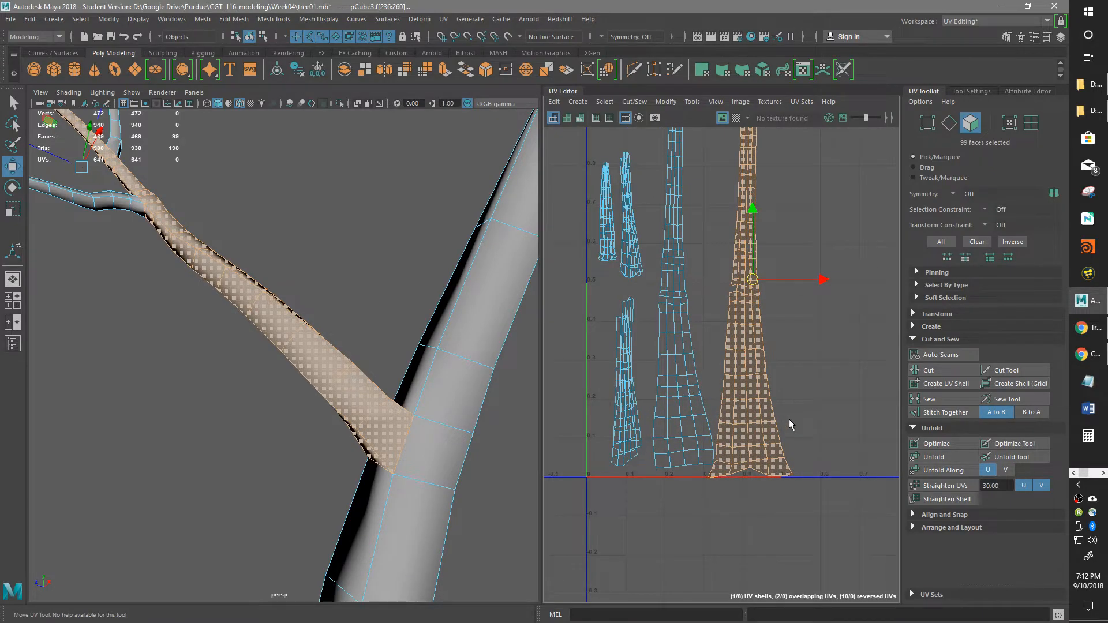
pyautogui.press('r')
pyautogui.moveTo(747, 279); pyautogui.dragTo(726, 304)
pyautogui.click(736, 118)
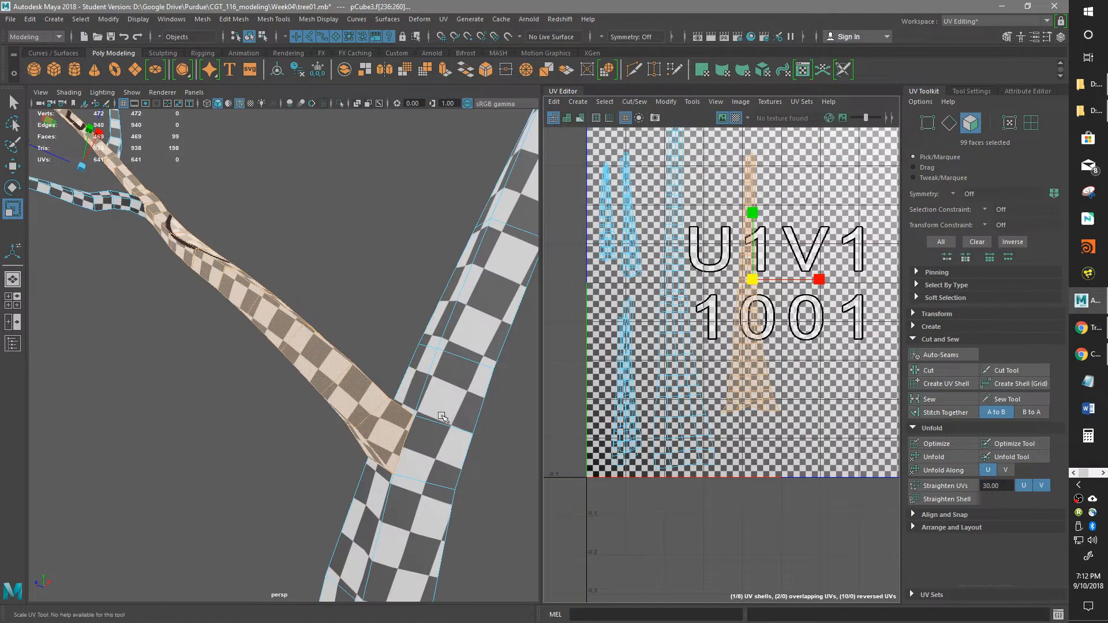
pyautogui.moveTo(758, 283); pyautogui.dragTo(734, 314)
pyautogui.keyDown('alt'); pyautogui.moveTo(146, 428); pyautogui.dragTo(462, 420); pyautogui.keyUp('alt')
# - Move the branch's UV shell down beside the wide base of the trunk shell and hide the checker map
pyautogui.keyDown('alt'); pyautogui.moveTo(790, 312); pyautogui.dragTo(788, 395, button='middle'); pyautogui.keyUp('alt')
pyautogui.press('w')
pyautogui.moveTo(755, 357); pyautogui.dragTo(740, 464)
pyautogui.keyDown('alt'); pyautogui.moveTo(377, 389); pyautogui.dragTo(306, 414); pyautogui.keyUp('alt')
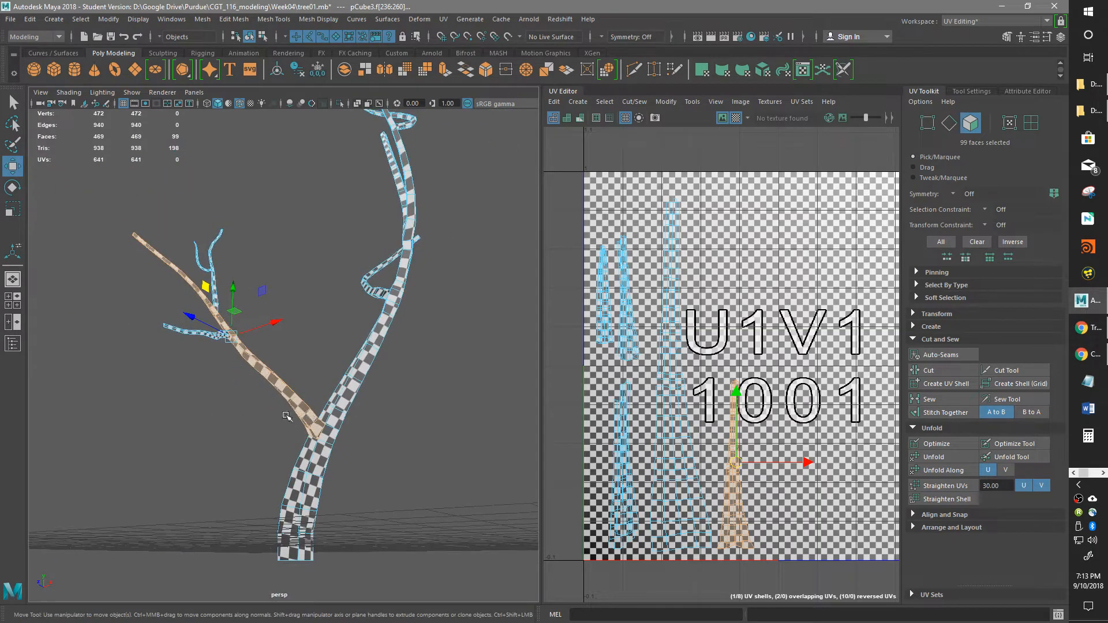
pyautogui.click(737, 118)
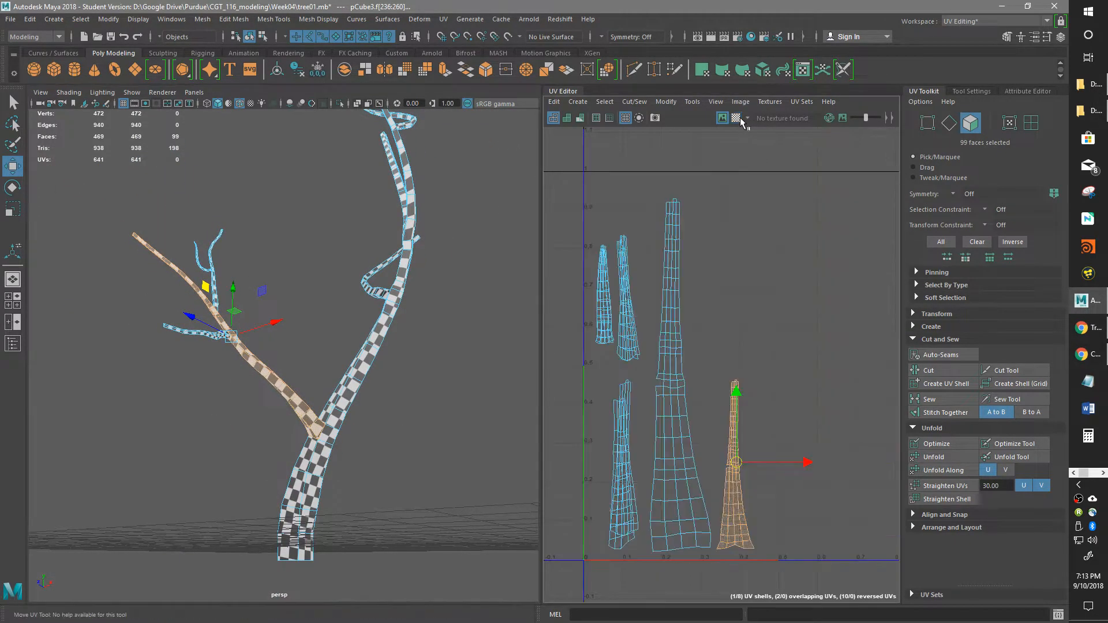
# - Separate one of the lower overlapping side-branch UV shells toward the zero U line and rotate it upside down
pyautogui.keyDown('alt'); pyautogui.moveTo(335, 359); pyautogui.dragTo(378, 396); pyautogui.keyUp('alt')
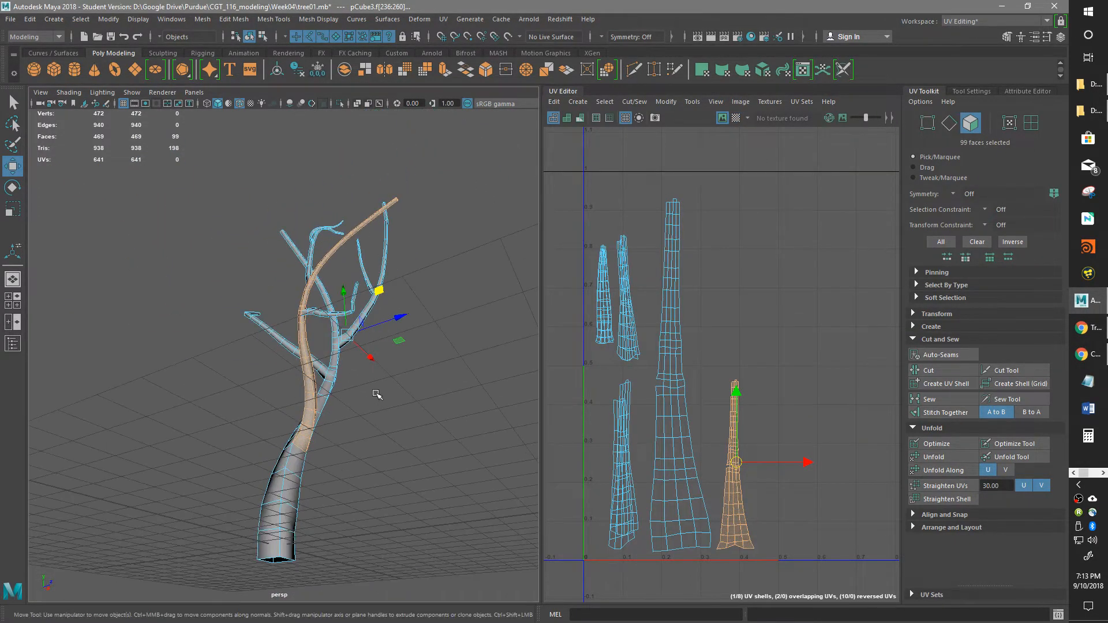
pyautogui.scroll(2, 620, 412)
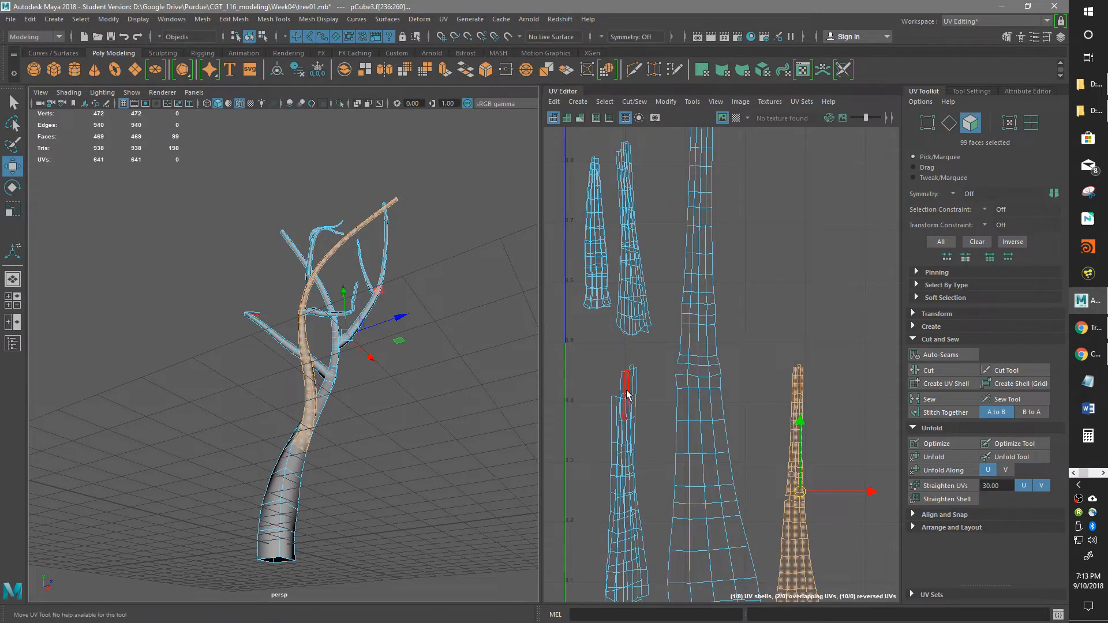
pyautogui.click(628, 395)
pyautogui.keyDown('alt'); pyautogui.moveTo(640, 510); pyautogui.dragTo(623, 340, button='middle'); pyautogui.keyUp('alt')
pyautogui.moveTo(603, 326)
pyautogui.mouseDown()
pyautogui.moveTo(570, 324)
pyautogui.moveTo(577, 339)
pyautogui.moveTo(607, 324)
pyautogui.mouseUp()
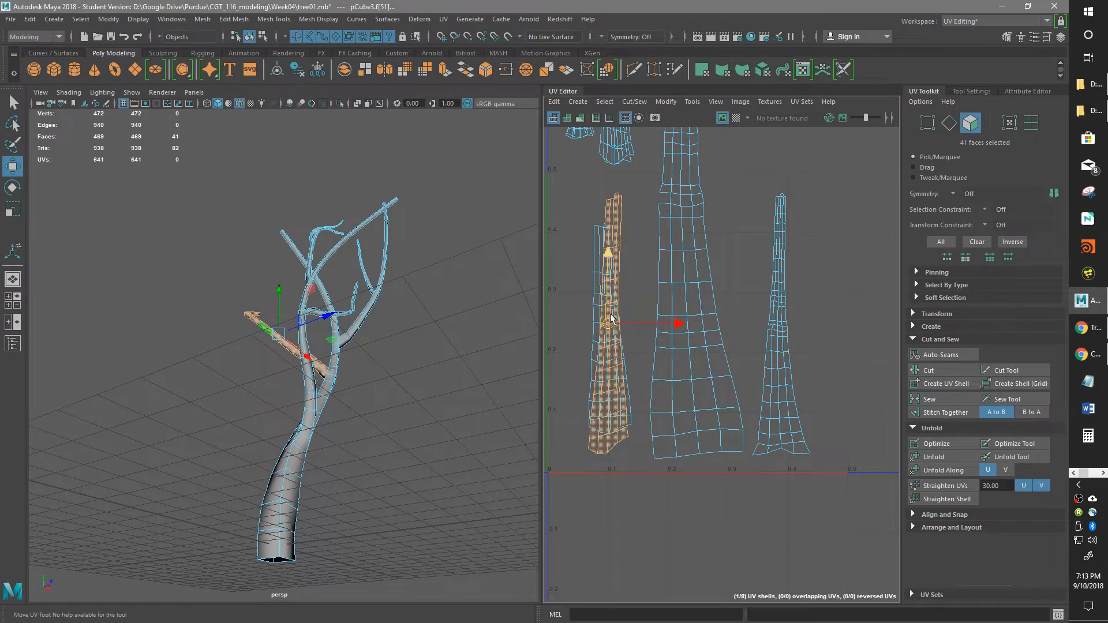
pyautogui.moveTo(613, 321); pyautogui.dragTo(569, 334)
pyautogui.press('e')
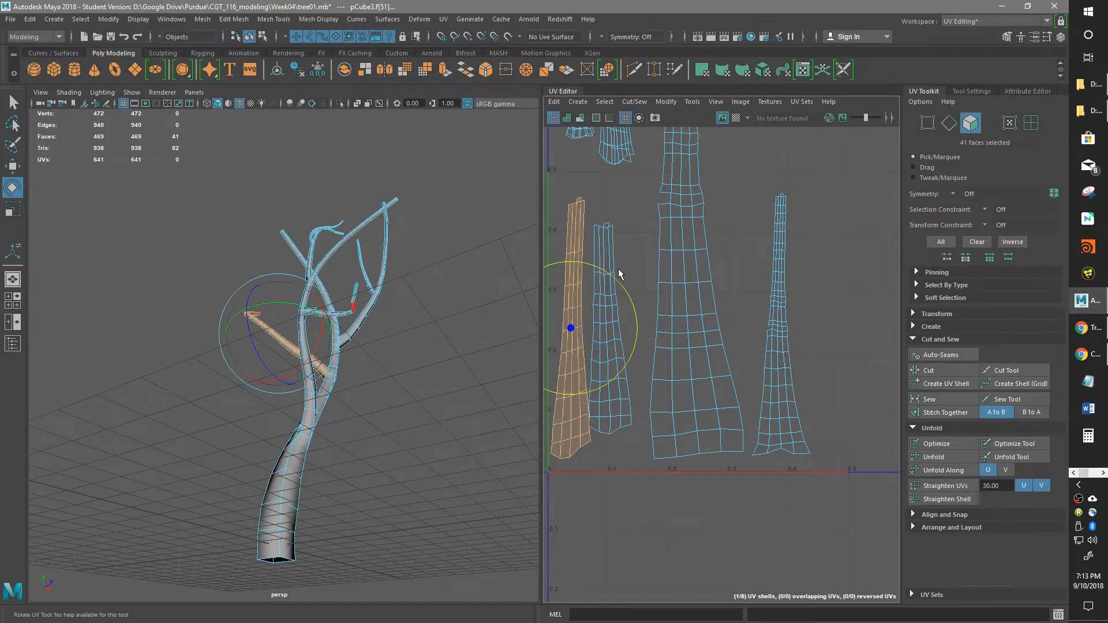
pyautogui.moveTo(619, 280); pyautogui.dragTo(516, 379)
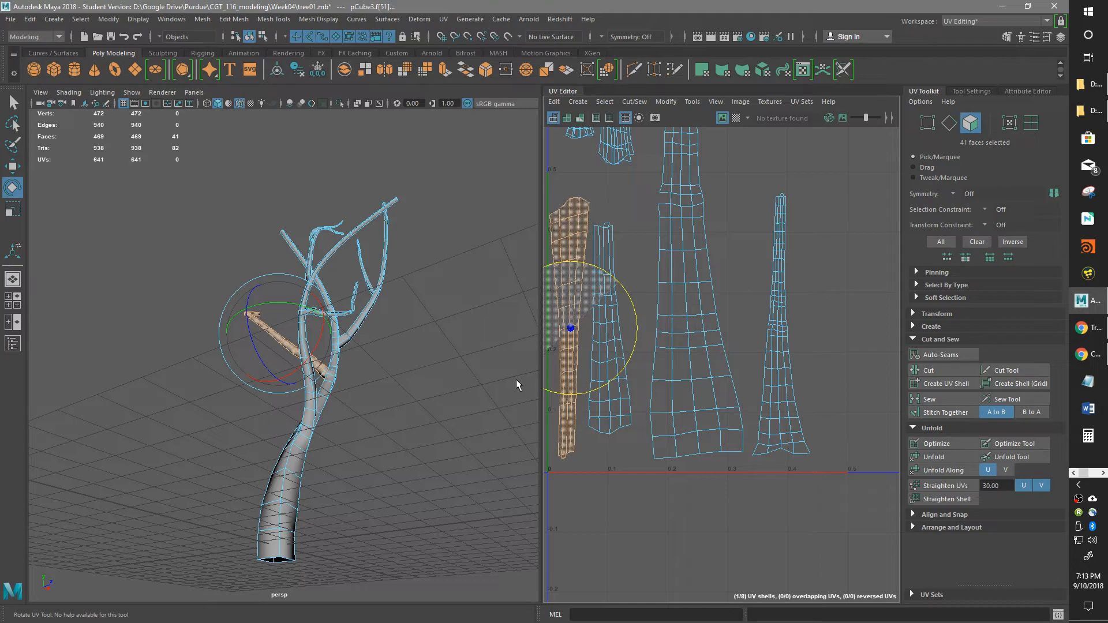
# - Rotate one of the upper stacked side-branch UV shells upside down and move it beside its twin, next to the trunk shell
pyautogui.keyDown('alt'); pyautogui.moveTo(719, 145); pyautogui.dragTo(681, 311, button='middle'); pyautogui.keyUp('alt')
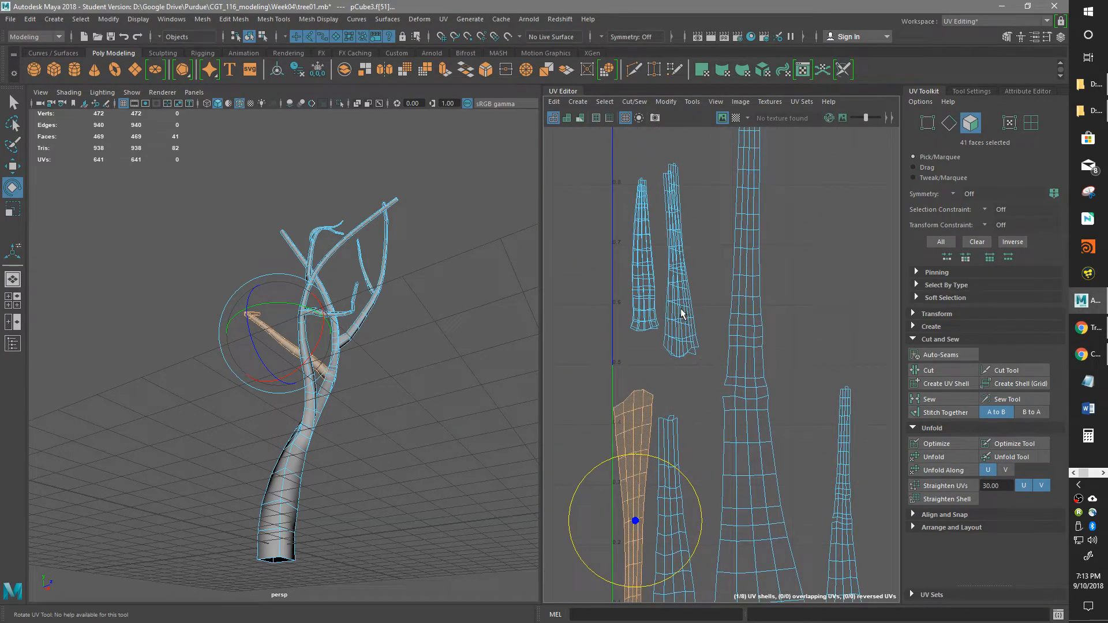
pyautogui.doubleClick(693, 343)
pyautogui.moveTo(722, 317); pyautogui.dragTo(623, 196)
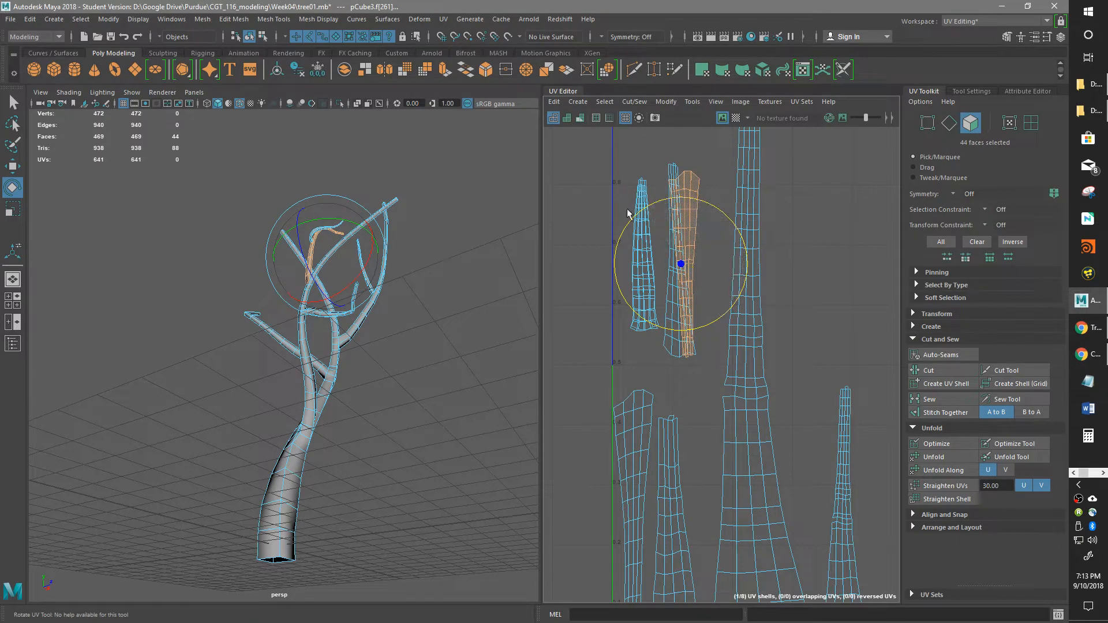
pyautogui.press('w')
pyautogui.moveTo(730, 265); pyautogui.dragTo(748, 263)
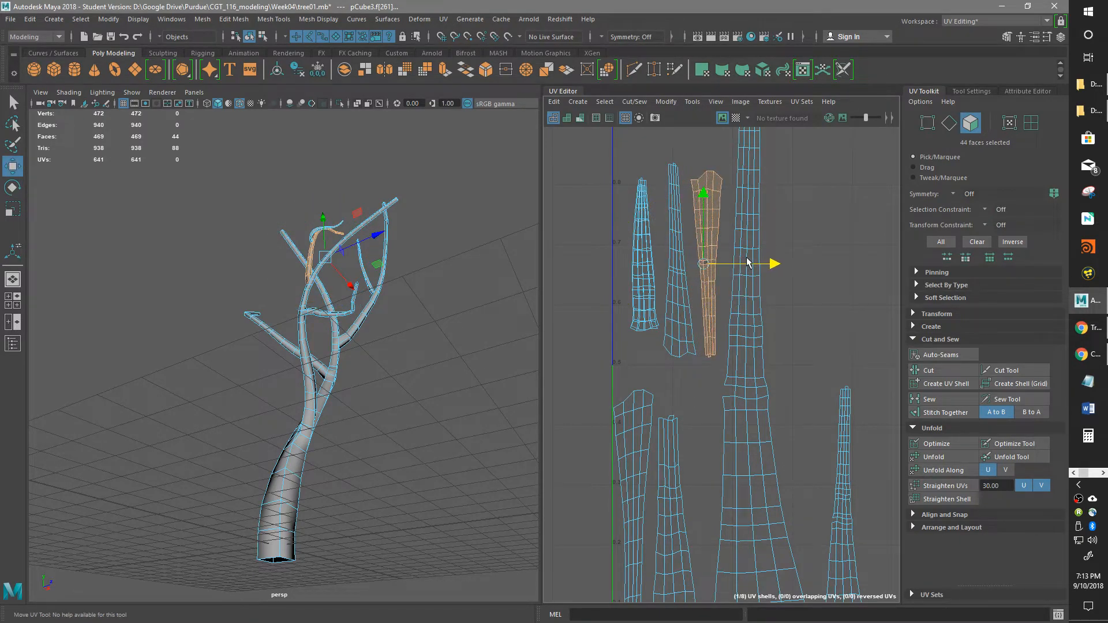
# - Rotate one of the two stacked short side-branch UV shells upside down and separate it from its twin
pyautogui.click(657, 325)
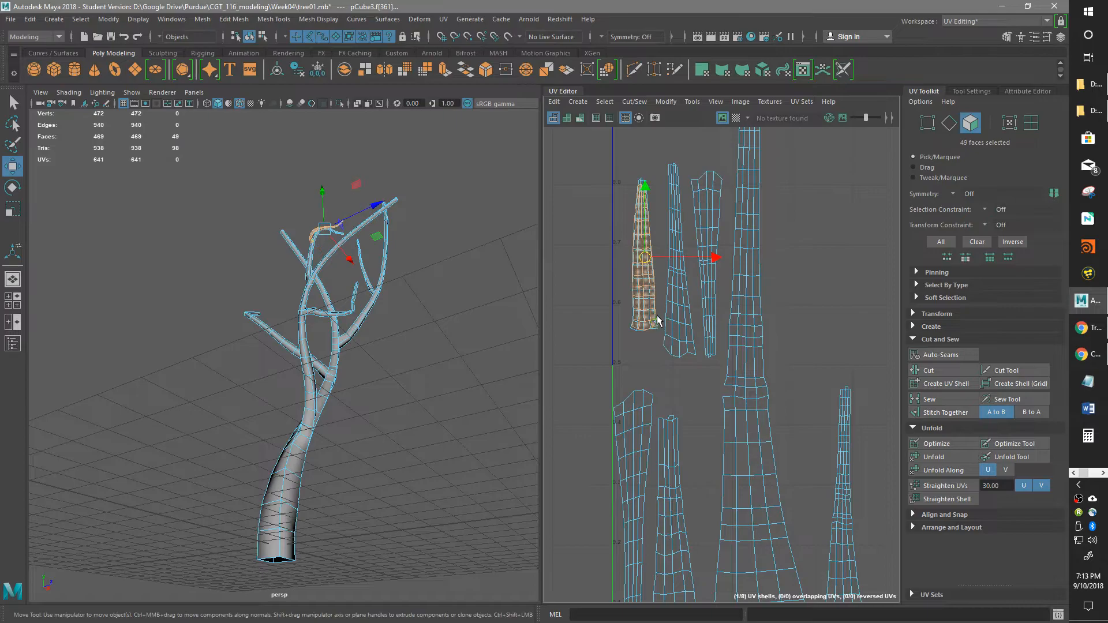
pyautogui.press('e')
pyautogui.moveTo(686, 318); pyautogui.dragTo(590, 182)
pyautogui.press('w')
pyautogui.moveTo(645, 259)
pyautogui.mouseDown()
pyautogui.moveTo(645, 229)
pyautogui.moveTo(630, 264)
pyautogui.mouseUp()
pyautogui.click(650, 323)
# - Move the tall trunk UV shell away from the side-branch shells to open a gap between them
pyautogui.keyDown('alt'); pyautogui.moveTo(697, 366); pyautogui.dragTo(641, 263, button='middle'); pyautogui.keyUp('alt')
pyautogui.scroll(-3, 687, 324)
pyautogui.click(689, 324)
pyautogui.doubleClick(705, 306)
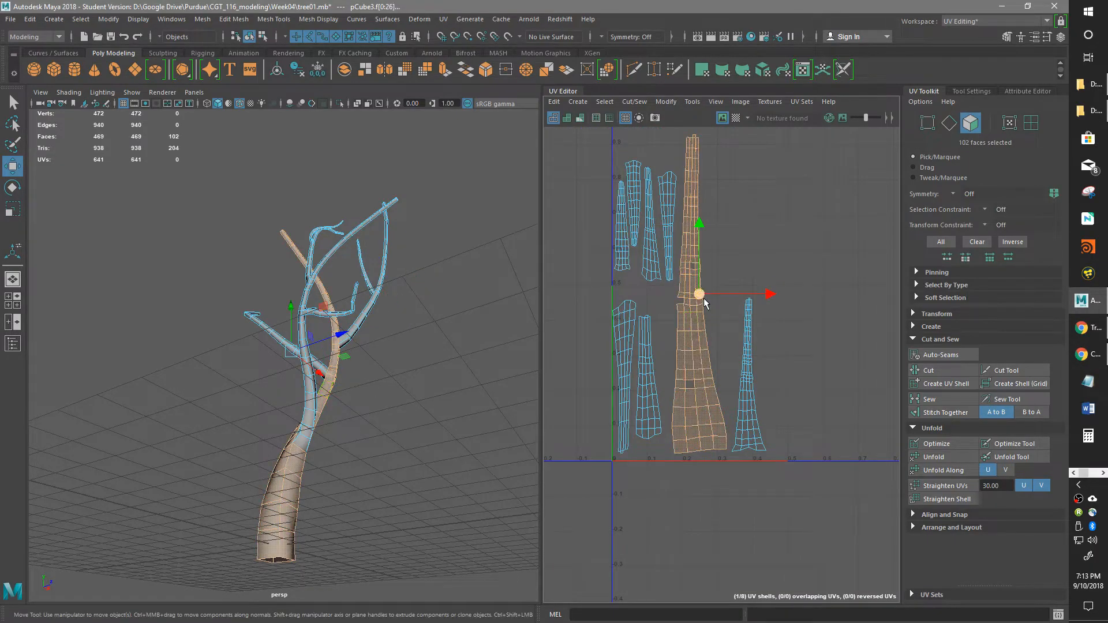
pyautogui.moveTo(727, 299); pyautogui.dragTo(769, 350)
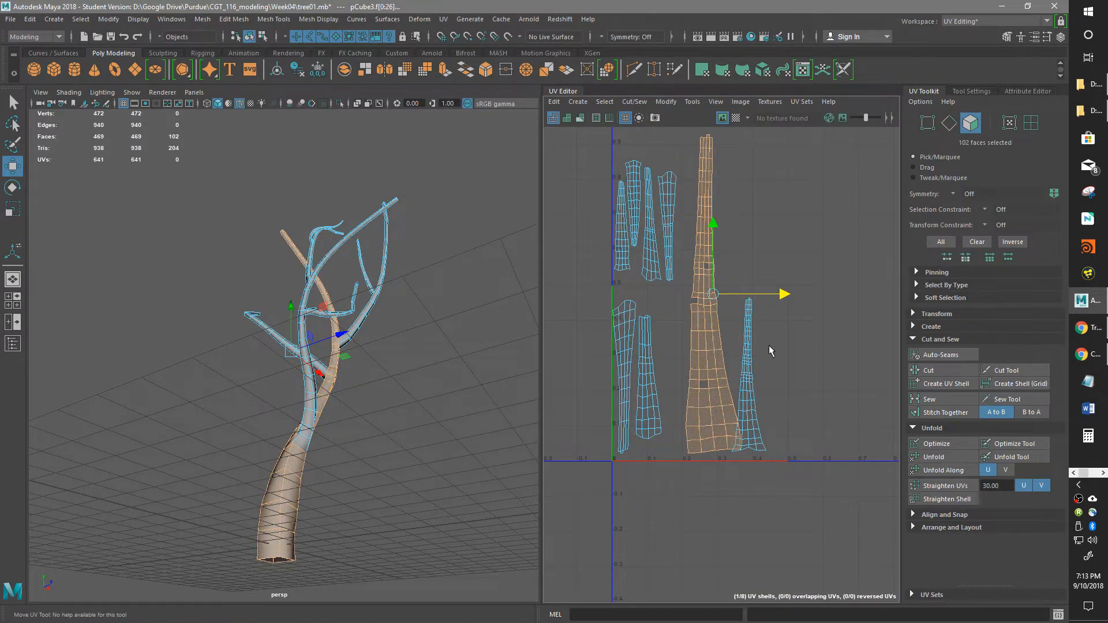
# - Rotate the large branch's UV shell upside down and move it into the gap between the side-branch shells and the trunk shell
pyautogui.click(750, 370)
pyautogui.doubleClick(751, 370)
pyautogui.press('e')
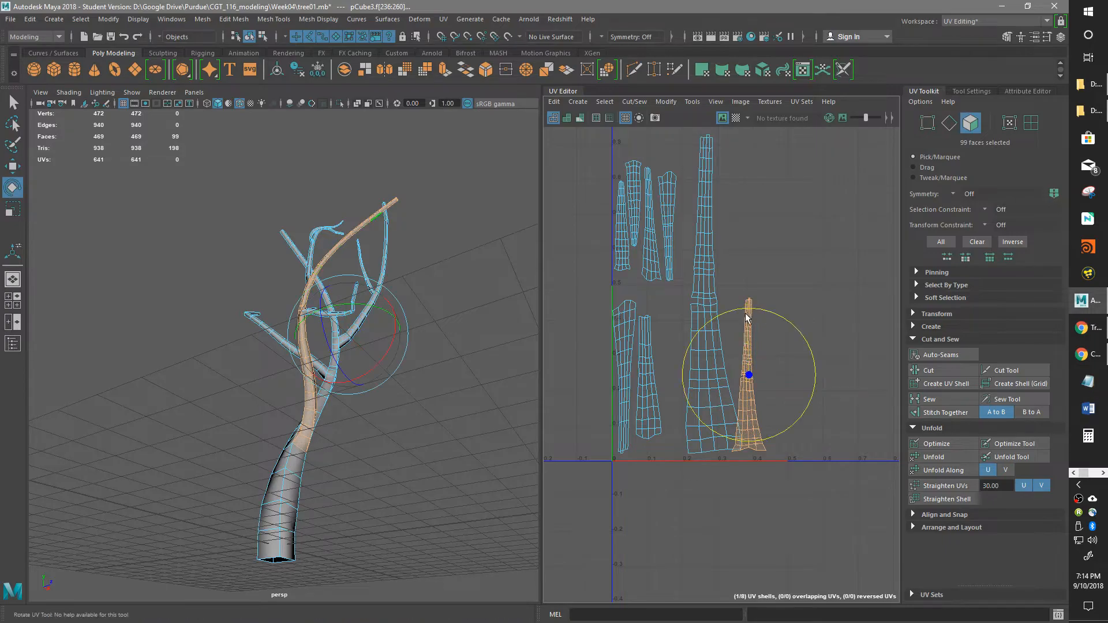
pyautogui.moveTo(742, 315); pyautogui.dragTo(777, 469)
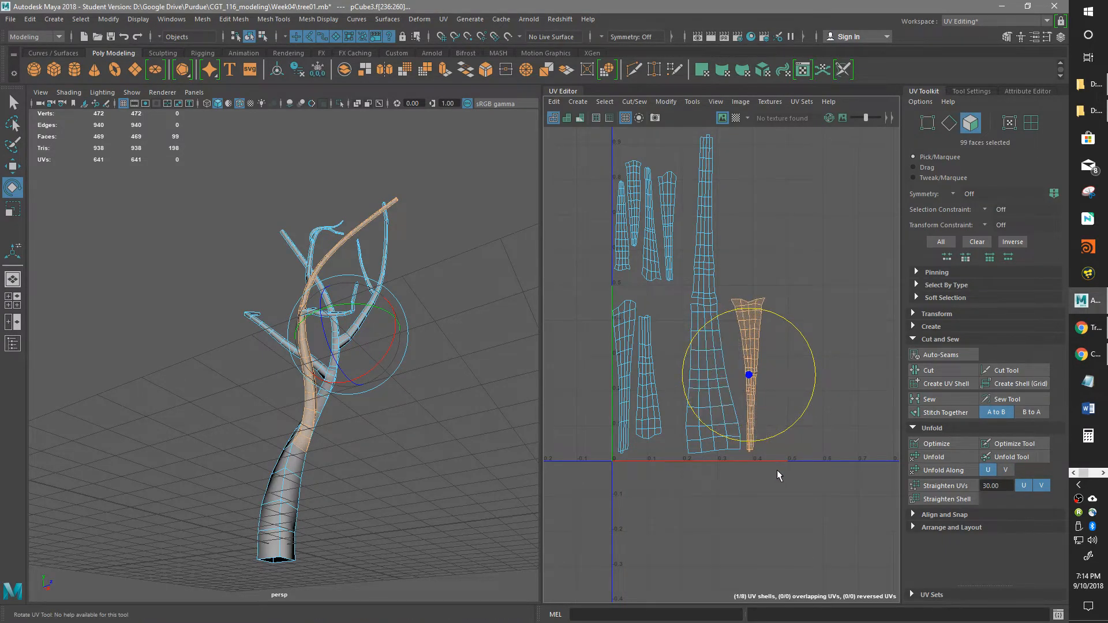
pyautogui.press('w')
pyautogui.moveTo(792, 378); pyautogui.dragTo(715, 383)
# - Clear the selection and save the tree scene
pyautogui.keyDown('alt'); pyautogui.moveTo(662, 287); pyautogui.dragTo(668, 323, button='middle'); pyautogui.keyUp('alt')
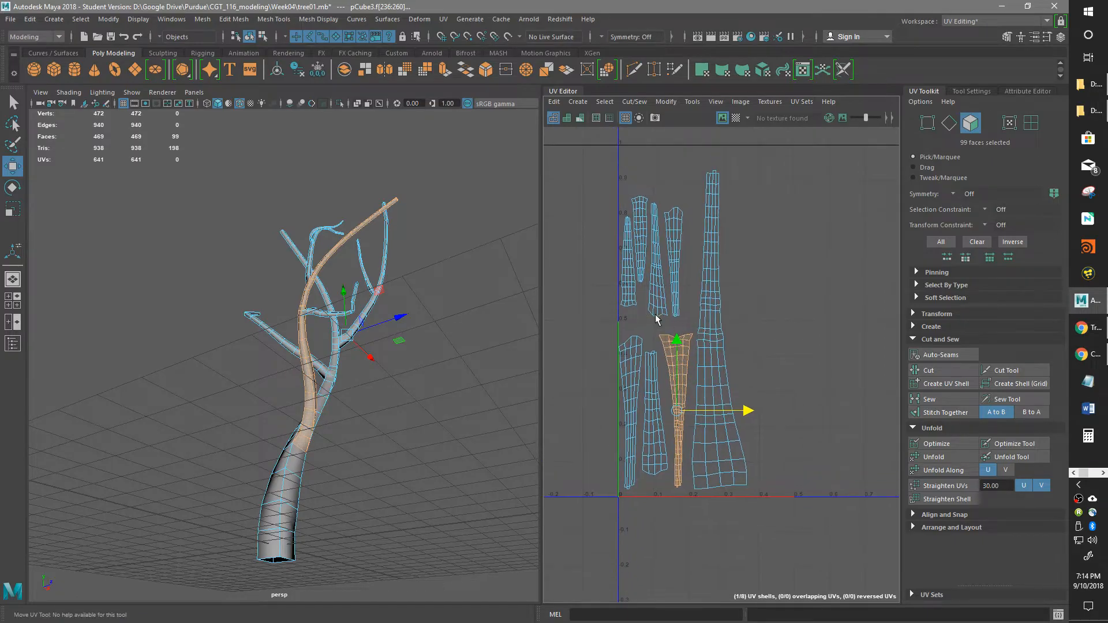
pyautogui.keyDown('alt'); pyautogui.moveTo(448, 388); pyautogui.dragTo(444, 457); pyautogui.keyUp('alt')
pyautogui.moveTo(660, 287); pyautogui.dragTo(661, 321, button='right')
pyautogui.keyDown('alt'); pyautogui.moveTo(365, 379); pyautogui.dragTo(412, 400); pyautogui.keyUp('alt')
pyautogui.click(439, 421)
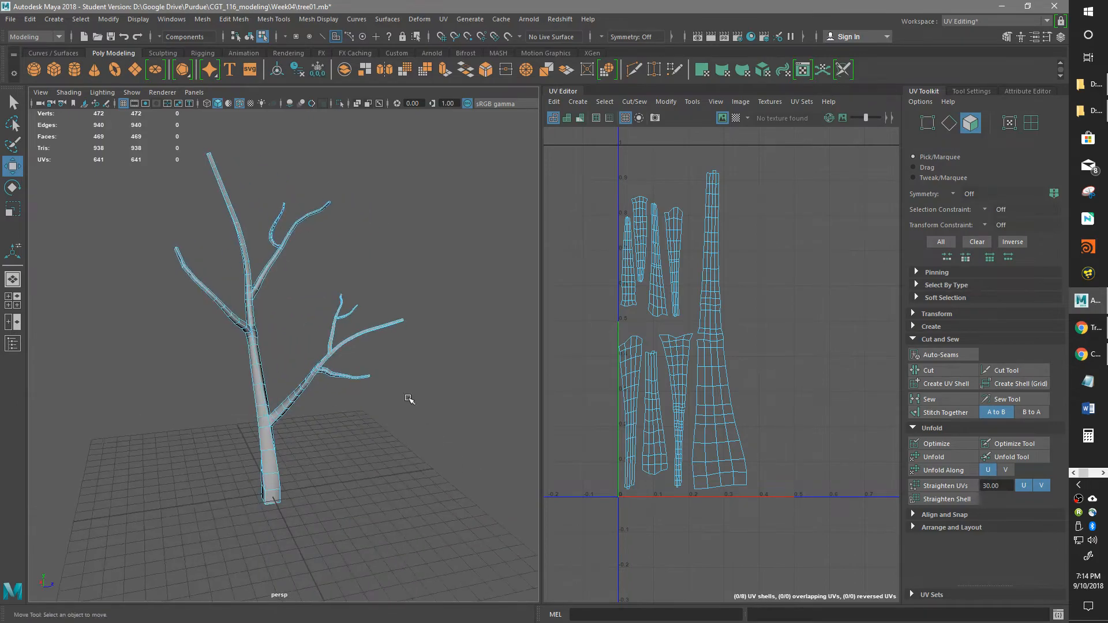
pyautogui.scroll(5, 320, 354)
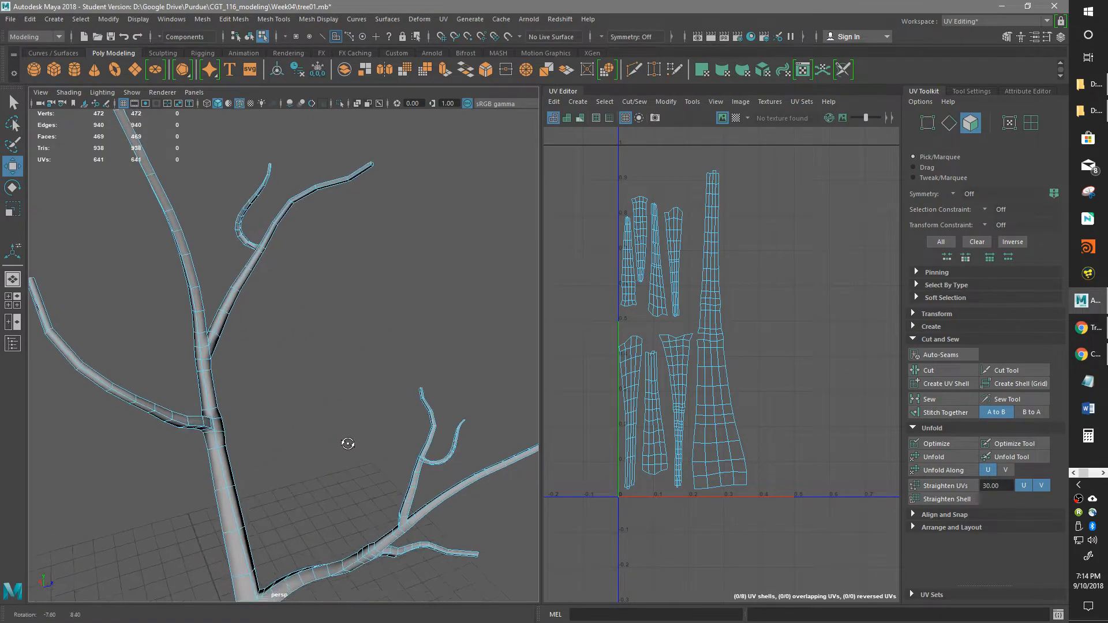
pyautogui.keyDown('alt'); pyautogui.moveTo(277, 289); pyautogui.dragTo(295, 290); pyautogui.keyUp('alt')
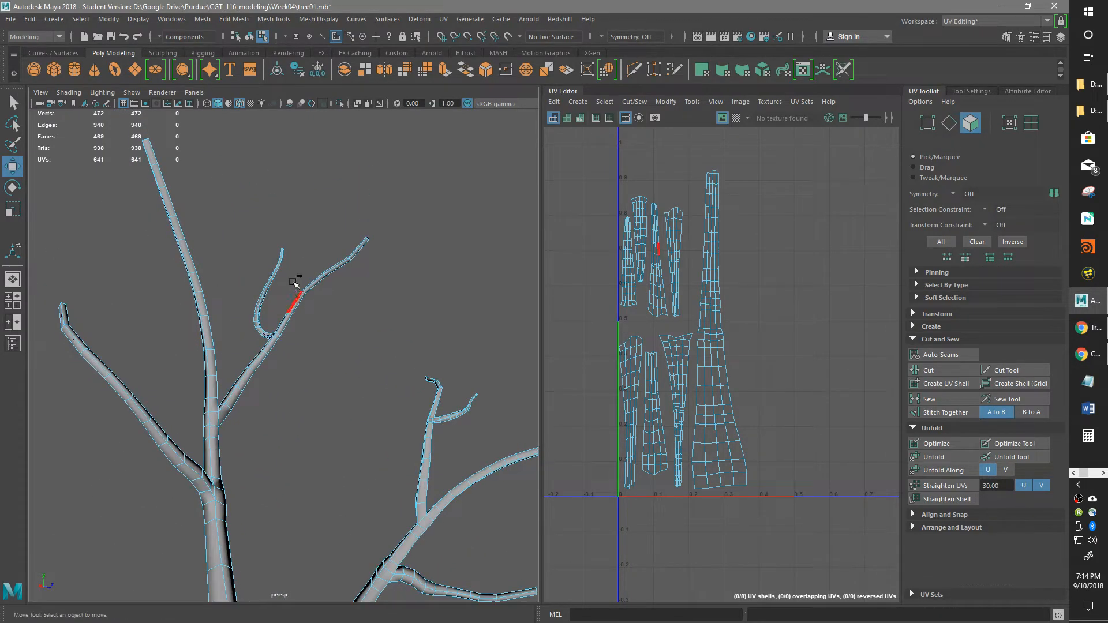
pyautogui.hotkey('ctrl', 's')
pyautogui.click(507, 324)
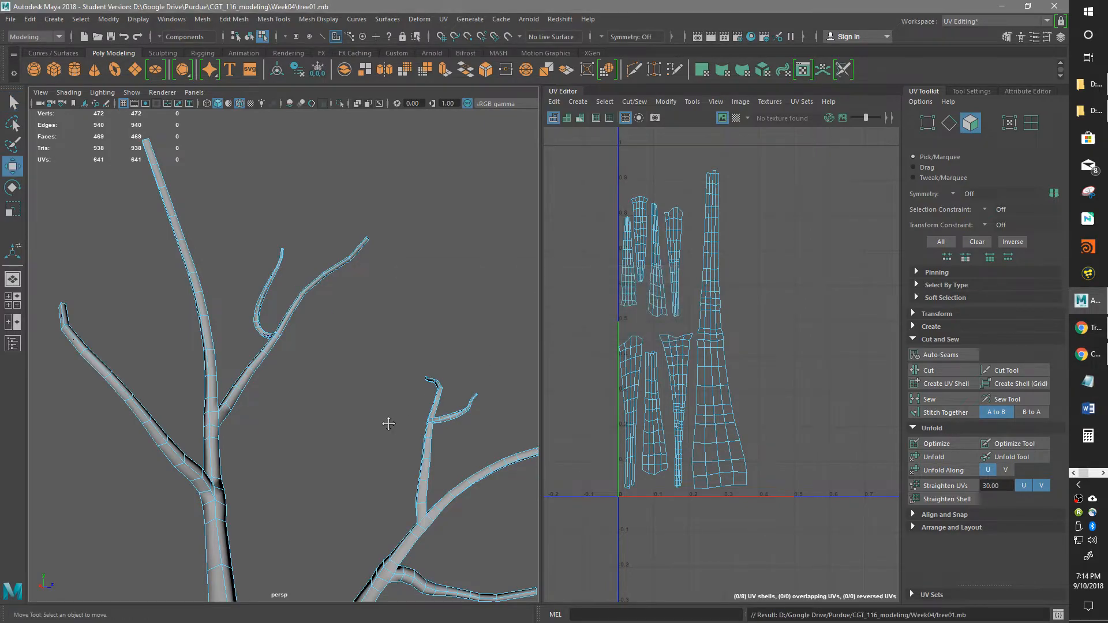
# - Examine the tree's branches and lower trunk fork from several sides
pyautogui.scroll(-5, 414, 217)
pyautogui.keyDown('alt'); pyautogui.moveTo(410, 287); pyautogui.dragTo(222, 317); pyautogui.keyUp('alt')
pyautogui.scroll(5, 271, 315)
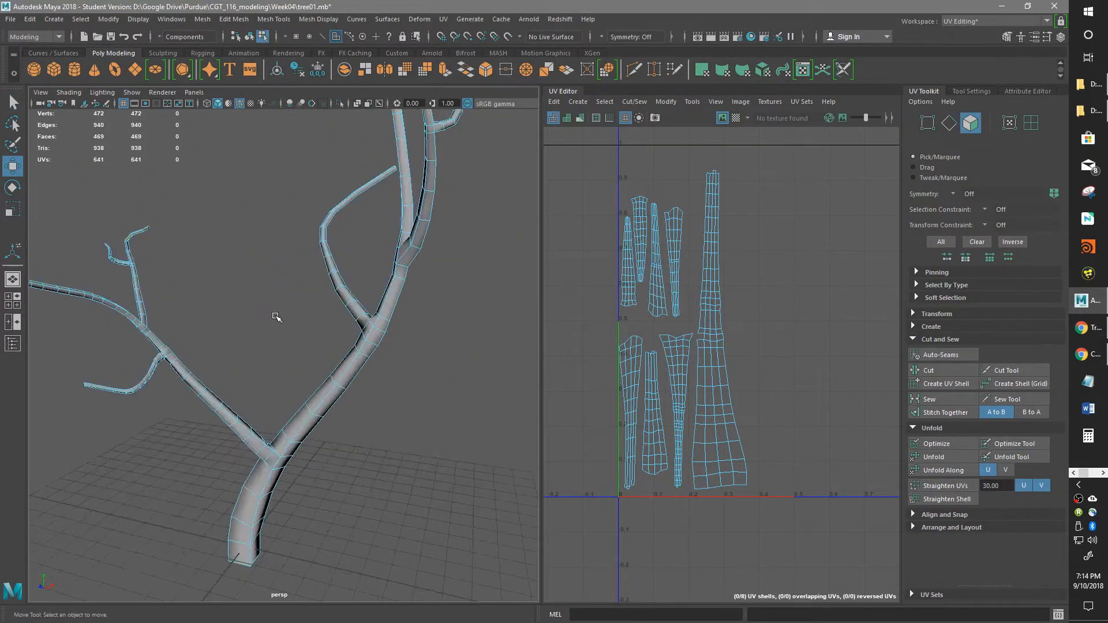
pyautogui.keyDown('alt'); pyautogui.moveTo(287, 390); pyautogui.dragTo(281, 335); pyautogui.keyUp('alt')
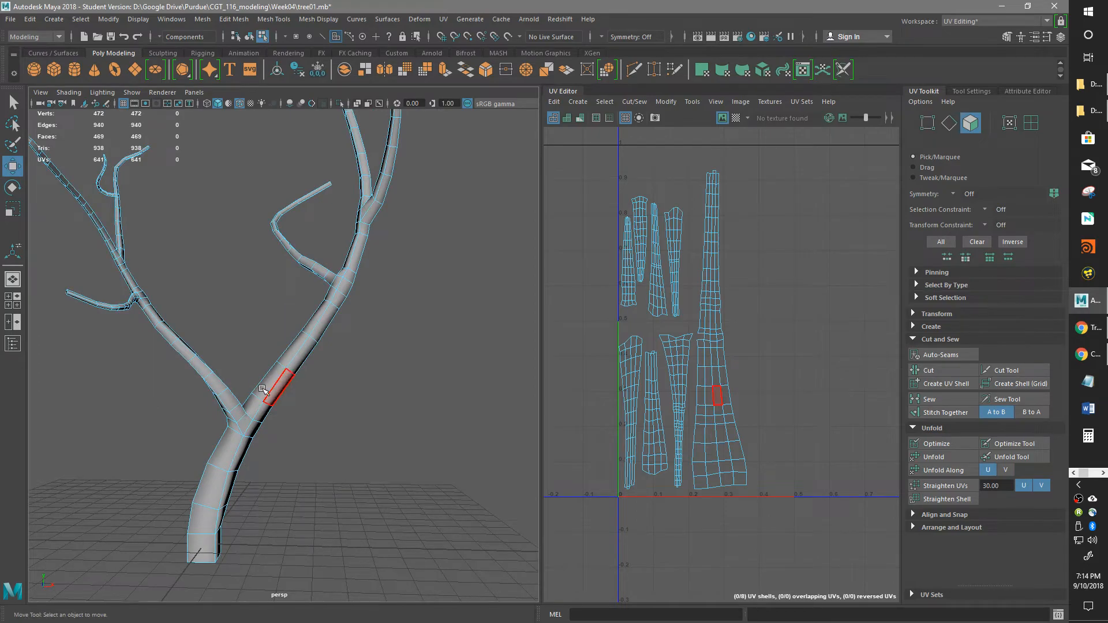
pyautogui.scroll(-5, 272, 373)
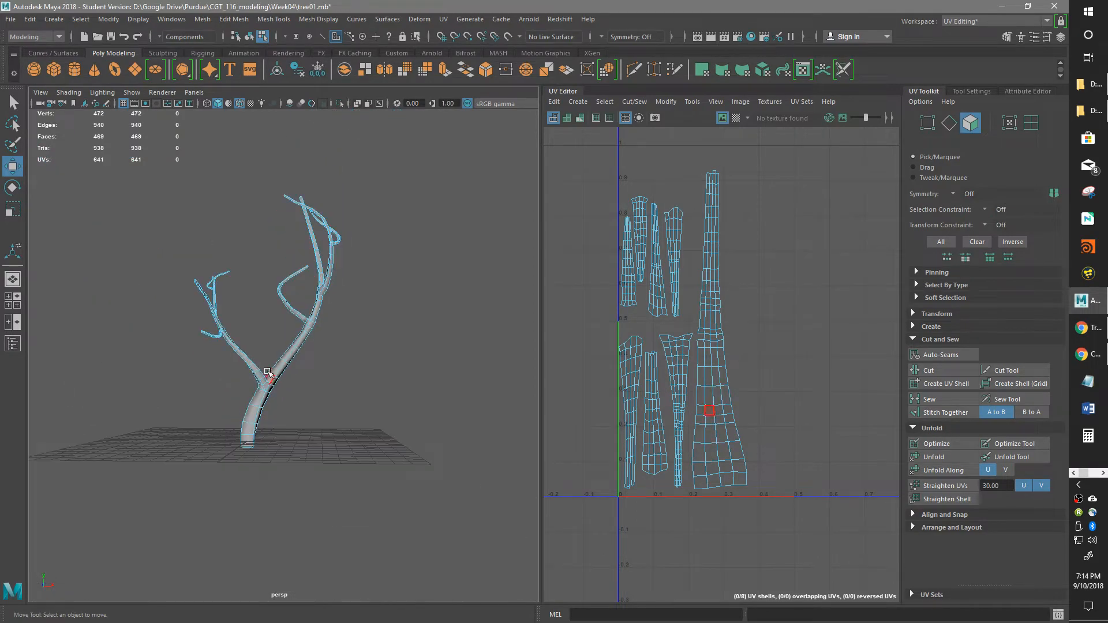
pyautogui.scroll(5, 268, 372)
pyautogui.keyDown('alt'); pyautogui.moveTo(296, 282); pyautogui.dragTo(419, 398); pyautogui.keyUp('alt')
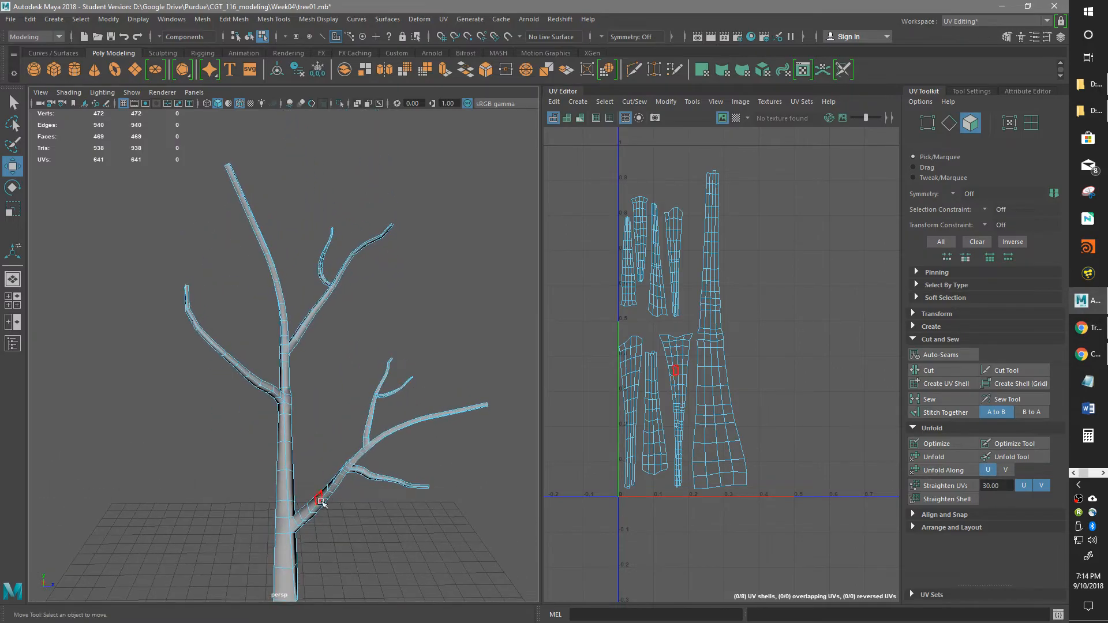
pyautogui.click(312, 522)
pyautogui.keyDown('alt'); pyautogui.moveTo(311, 522); pyautogui.dragTo(312, 429); pyautogui.keyUp('alt')
pyautogui.click(311, 429)
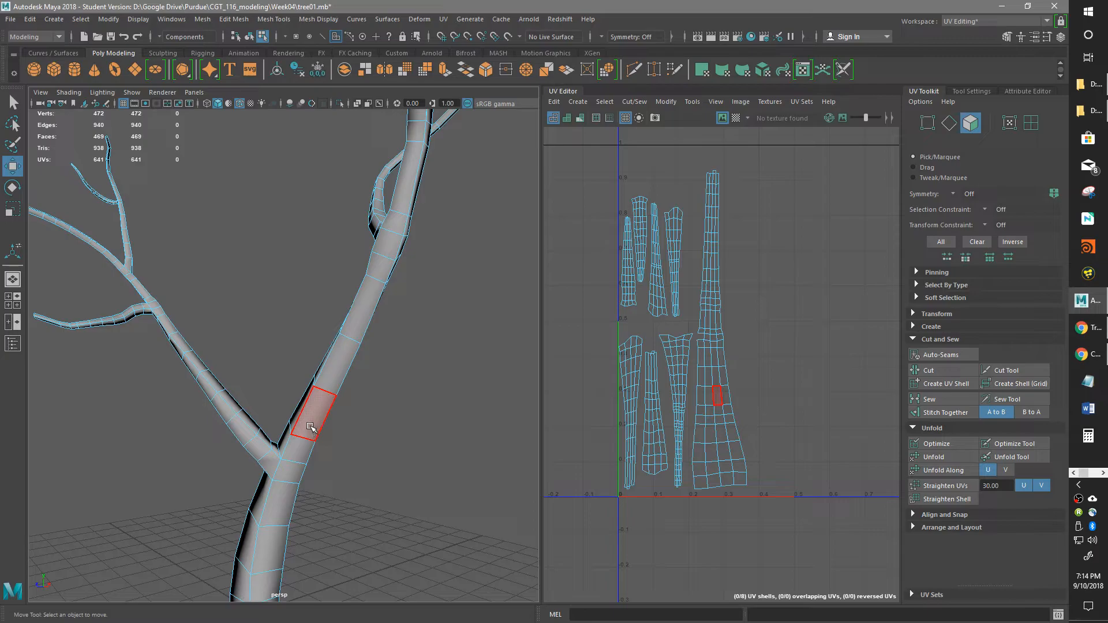
# - Show the tree in smooth mesh preview, return to object mode and hide the wireframe on the shaded surface
pyautogui.press('3')
pyautogui.moveTo(310, 281); pyautogui.dragTo(369, 262, button='right')
pyautogui.click(457, 357)
pyautogui.click(240, 105)
pyautogui.scroll(-5, 413, 425)
pyautogui.moveTo(425, 426)
pyautogui.keyDown('alt'); pyautogui.mouseDown()
pyautogui.moveTo(488, 414)
pyautogui.moveTo(496, 448)
pyautogui.moveTo(279, 438)
pyautogui.moveTo(401, 423)
pyautogui.moveTo(323, 462)
pyautogui.moveTo(247, 403)
pyautogui.moveTo(148, 428)
pyautogui.moveTo(131, 391)
pyautogui.moveTo(197, 380)
pyautogui.moveTo(297, 426)
pyautogui.moveTo(411, 378)
pyautogui.moveTo(335, 437)
pyautogui.moveTo(420, 423)
pyautogui.moveTo(208, 451)
pyautogui.moveTo(410, 426)
pyautogui.moveTo(440, 445)
pyautogui.moveTo(388, 388)
pyautogui.moveTo(399, 414)
pyautogui.moveTo(379, 375)
pyautogui.moveTo(317, 364)
pyautogui.moveTo(320, 410)
pyautogui.moveTo(302, 344)
pyautogui.moveTo(323, 362)
pyautogui.moveTo(323, 382)
pyautogui.mouseUp(); pyautogui.keyUp('alt')
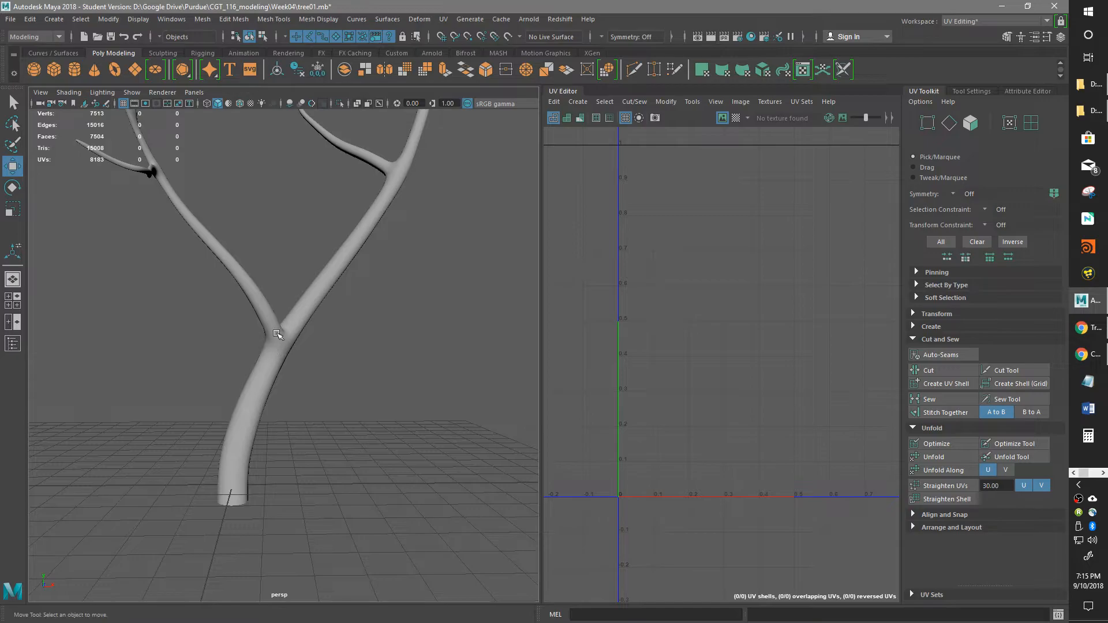
pyautogui.keyDown('alt'); pyautogui.moveTo(259, 418); pyautogui.dragTo(181, 465); pyautogui.keyUp('alt')
pyautogui.keyDown('alt'); pyautogui.moveTo(277, 402); pyautogui.dragTo(303, 421); pyautogui.keyUp('alt')
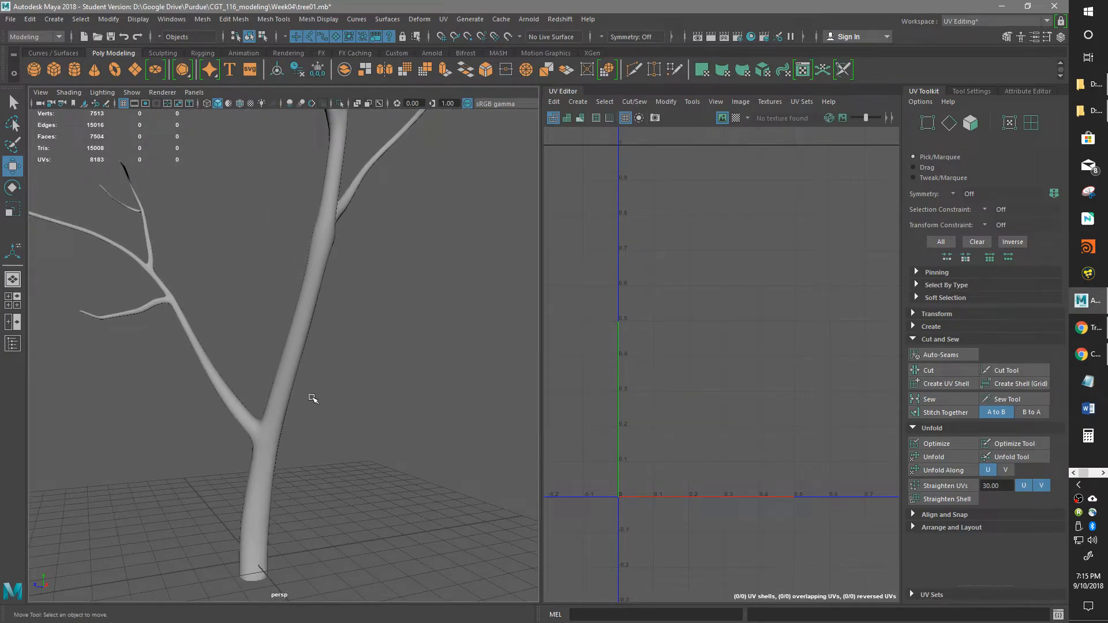
# - Select the smoothed tree and examine its branches together with its UV shell layout
pyautogui.click(273, 410)
pyautogui.scroll(3, 648, 357)
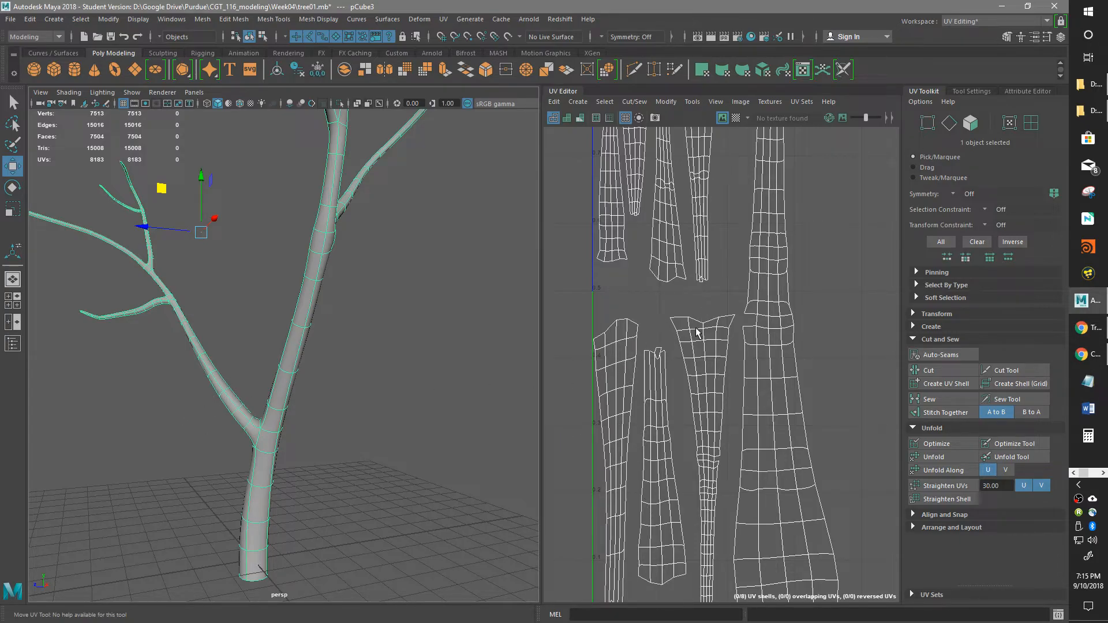
pyautogui.scroll(-5, 698, 326)
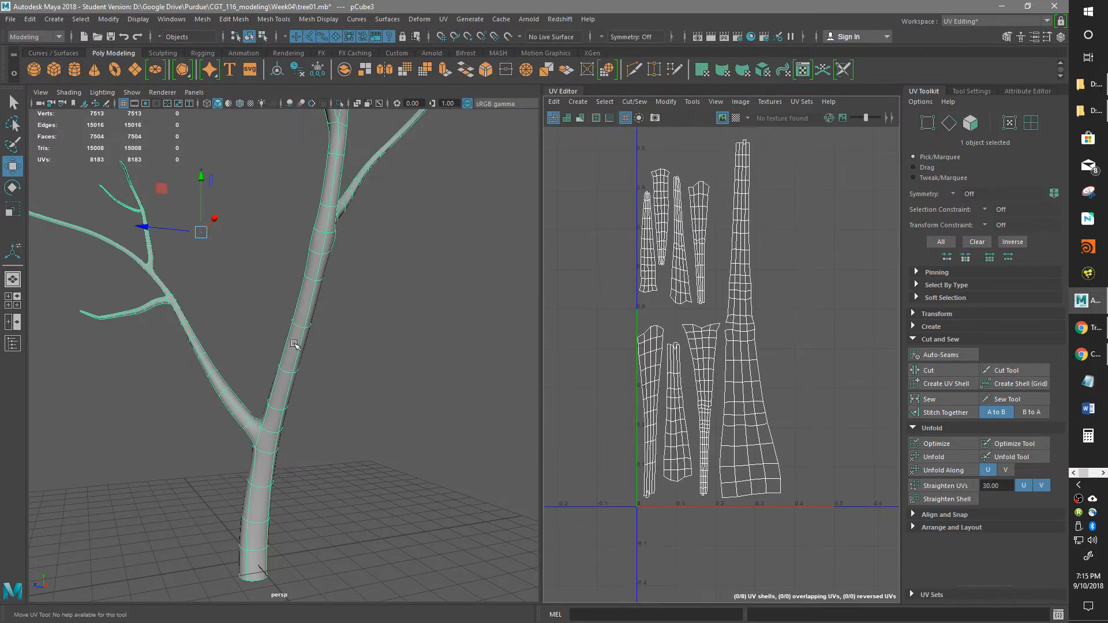
pyautogui.keyDown('alt'); pyautogui.moveTo(343, 322); pyautogui.dragTo(420, 347); pyautogui.keyUp('alt')
pyautogui.keyDown('alt'); pyautogui.moveTo(419, 346); pyautogui.dragTo(358, 363, button='right'); pyautogui.keyUp('alt')
pyautogui.keyDown('alt'); pyautogui.moveTo(358, 364); pyautogui.dragTo(257, 370); pyautogui.keyUp('alt')
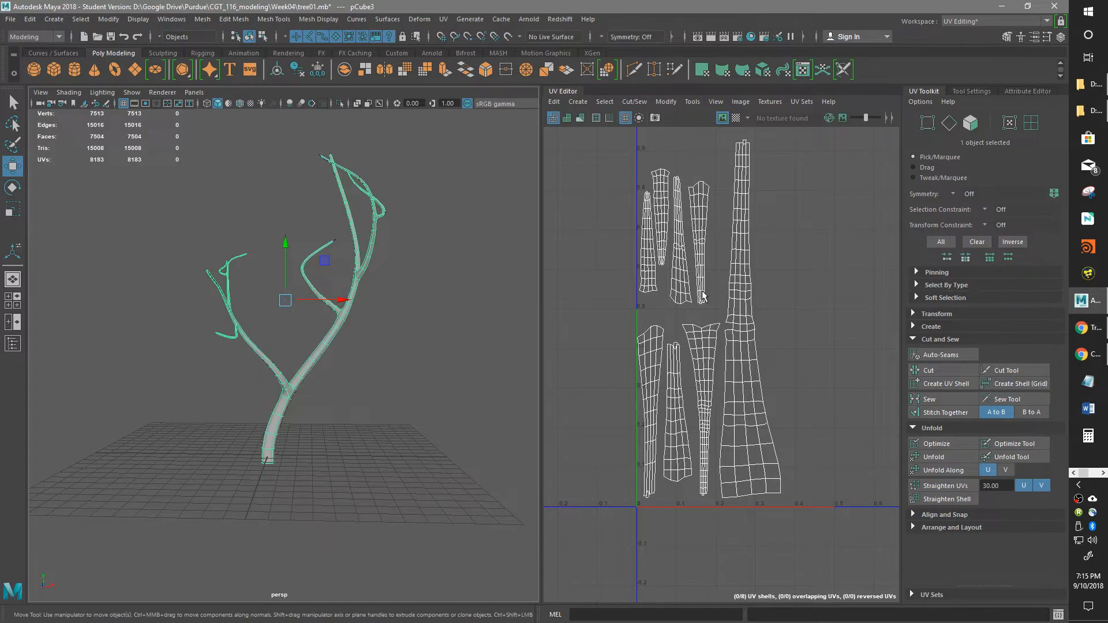
pyautogui.keyDown('alt'); pyautogui.moveTo(340, 290); pyautogui.dragTo(495, 290); pyautogui.keyUp('alt')
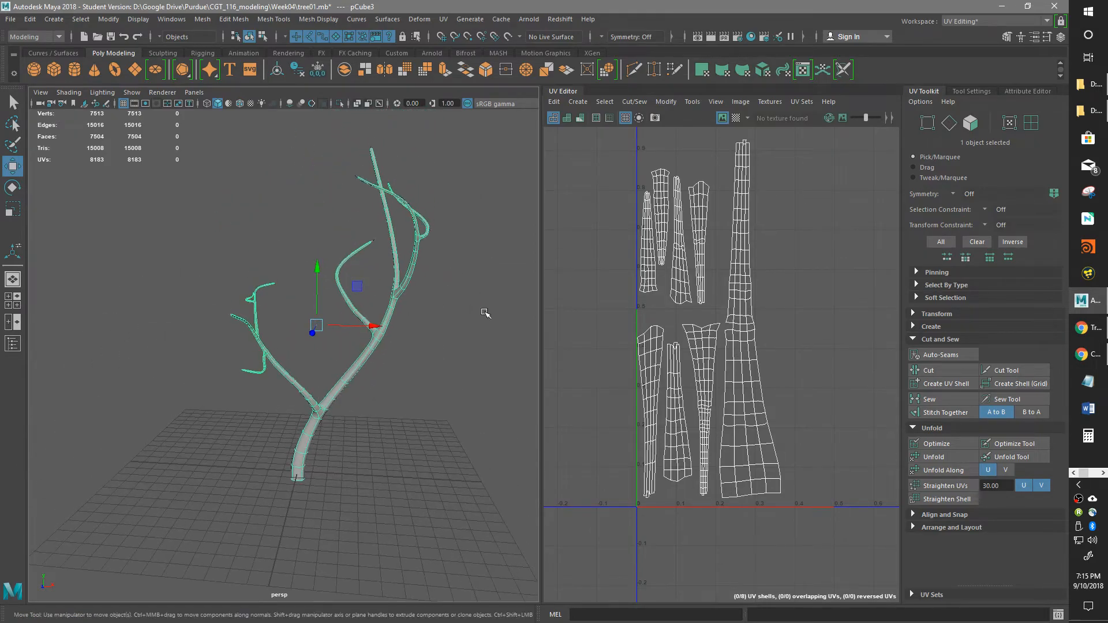
pyautogui.moveTo(419, 314)
pyautogui.keyDown('alt'); pyautogui.mouseDown()
pyautogui.moveTo(473, 327)
pyautogui.moveTo(448, 304)
pyautogui.moveTo(416, 309)
pyautogui.mouseUp(); pyautogui.keyUp('alt')
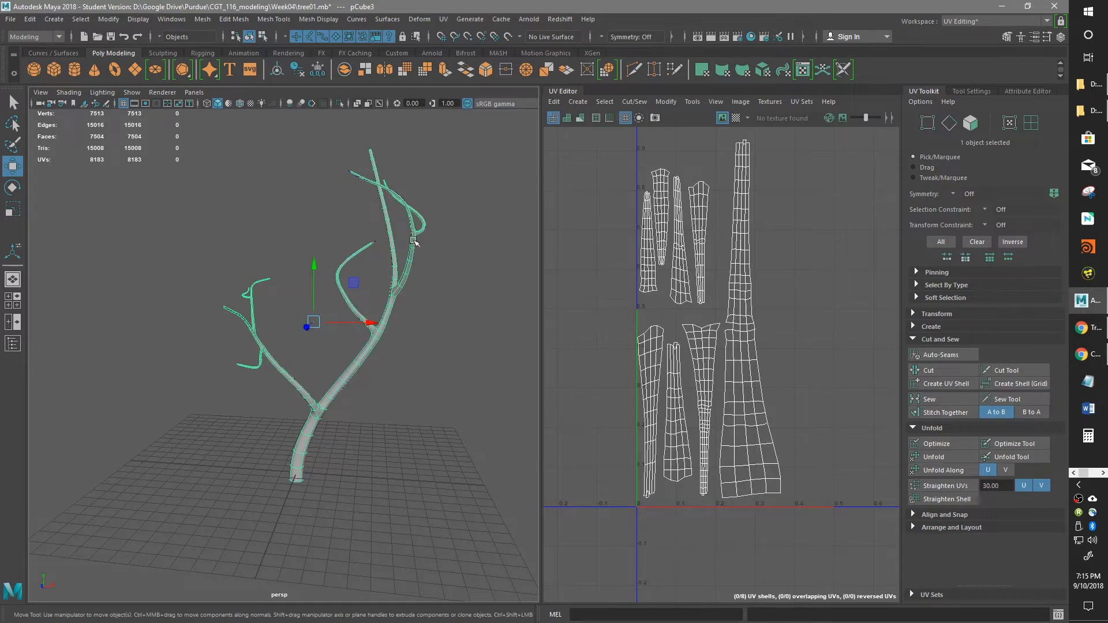
# - Examine the smoothed trunk's base and first fork up close, and the whole tree from different angles
pyautogui.keyDown('alt'); pyautogui.moveTo(334, 459); pyautogui.dragTo(322, 361); pyautogui.keyUp('alt')
pyautogui.scroll(5, 290, 384)
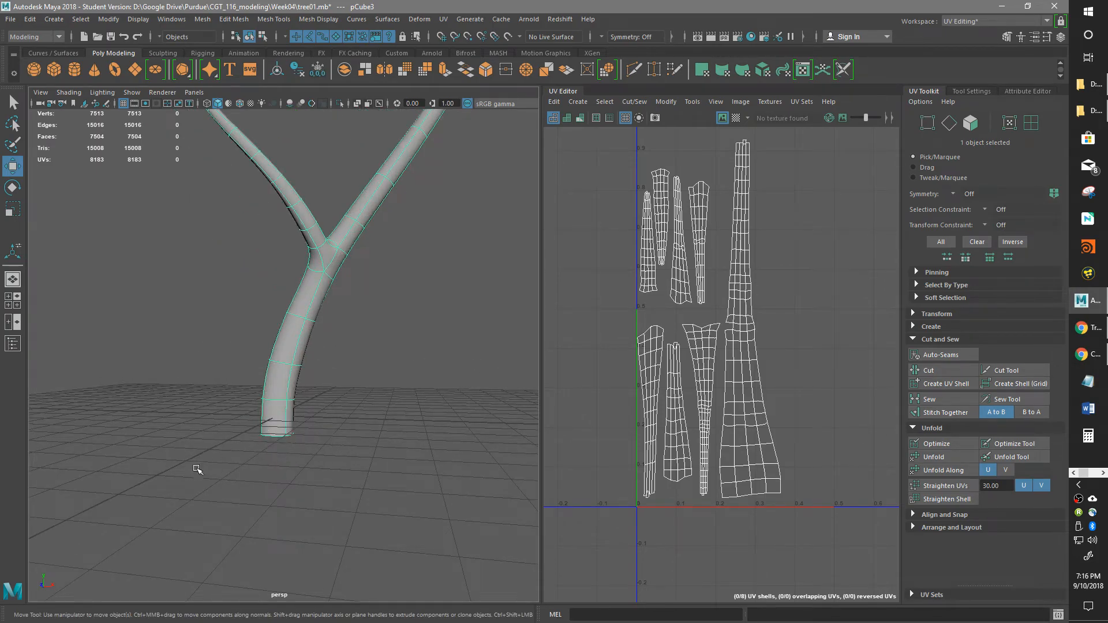
pyautogui.keyDown('alt'); pyautogui.moveTo(247, 401); pyautogui.dragTo(279, 409); pyautogui.keyUp('alt')
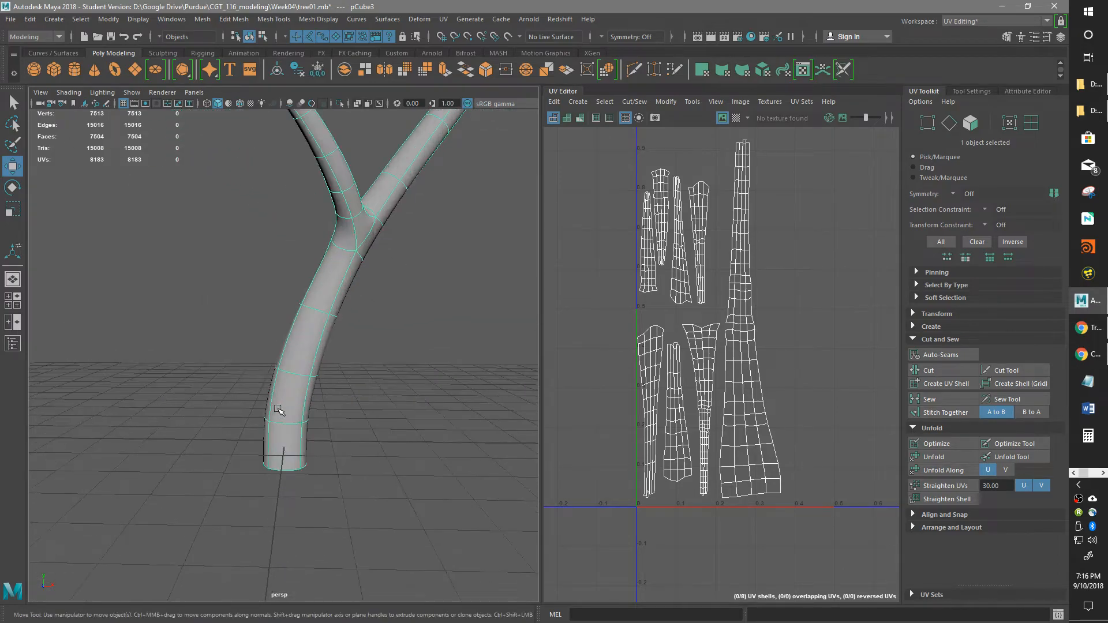
pyautogui.scroll(4, 279, 410)
pyautogui.scroll(-2, 297, 449)
pyautogui.keyDown('alt'); pyautogui.moveTo(297, 448); pyautogui.dragTo(289, 440, button='middle'); pyautogui.keyUp('alt')
pyautogui.scroll(-2, 259, 403)
pyautogui.keyDown('alt'); pyautogui.moveTo(260, 403); pyautogui.dragTo(242, 352); pyautogui.keyUp('alt')
pyautogui.scroll(-2, 433, 337)
pyautogui.scroll(3, 306, 299)
pyautogui.keyDown('alt'); pyautogui.moveTo(307, 299); pyautogui.dragTo(342, 351); pyautogui.keyUp('alt')
pyautogui.scroll(-2, 294, 287)
pyautogui.scroll(3, 346, 355)
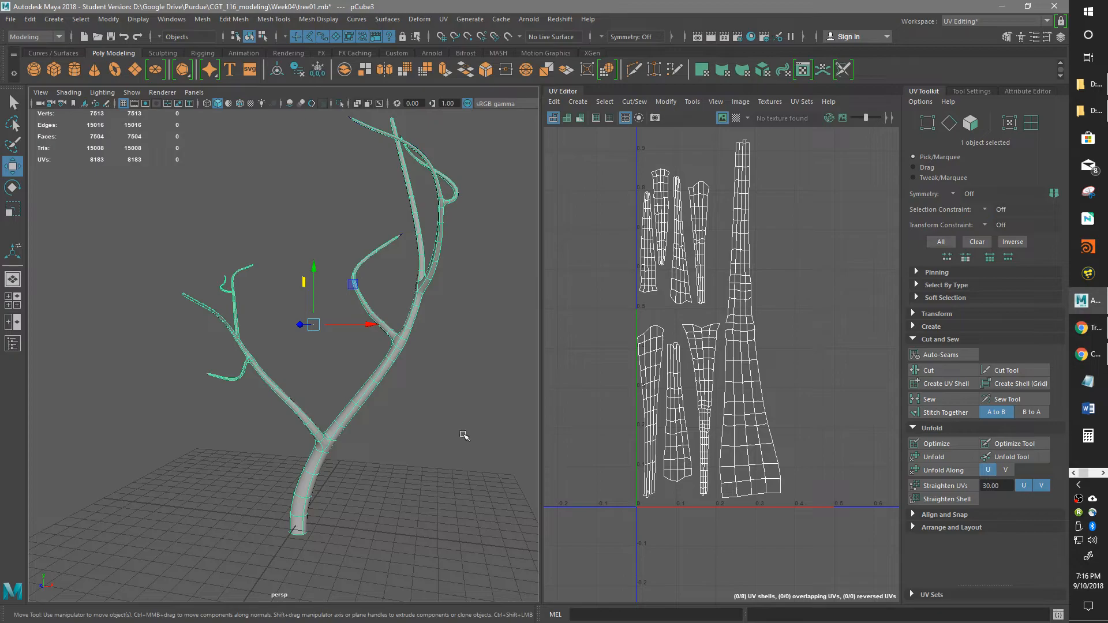
pyautogui.keyDown('alt'); pyautogui.moveTo(403, 383); pyautogui.dragTo(377, 380); pyautogui.keyUp('alt')
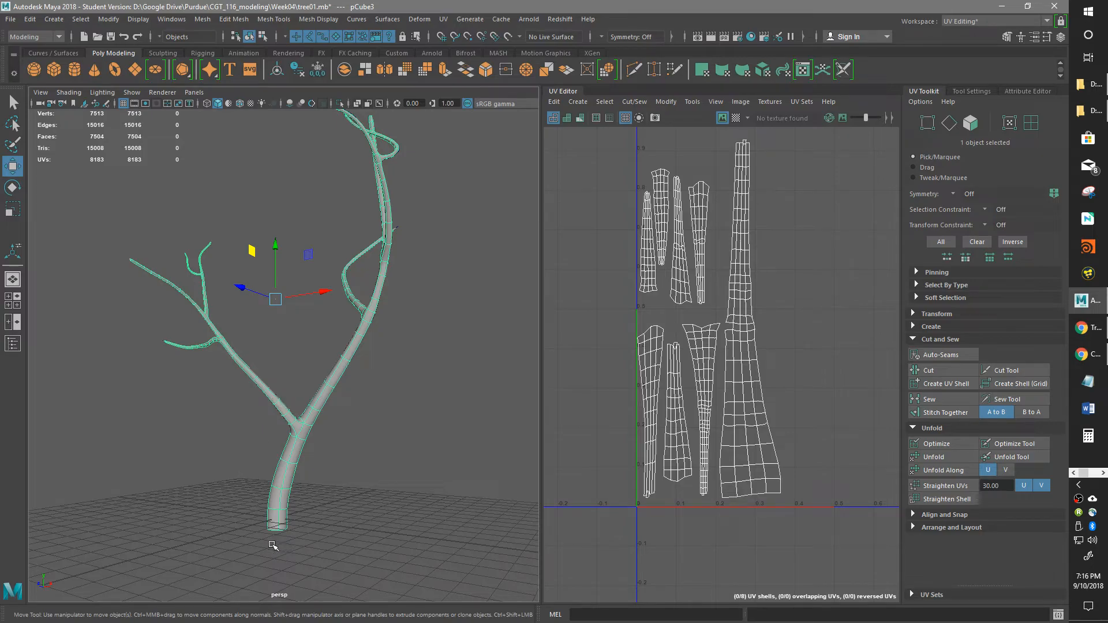
pyautogui.keyDown('alt'); pyautogui.moveTo(283, 550); pyautogui.dragTo(205, 522); pyautogui.keyUp('alt')
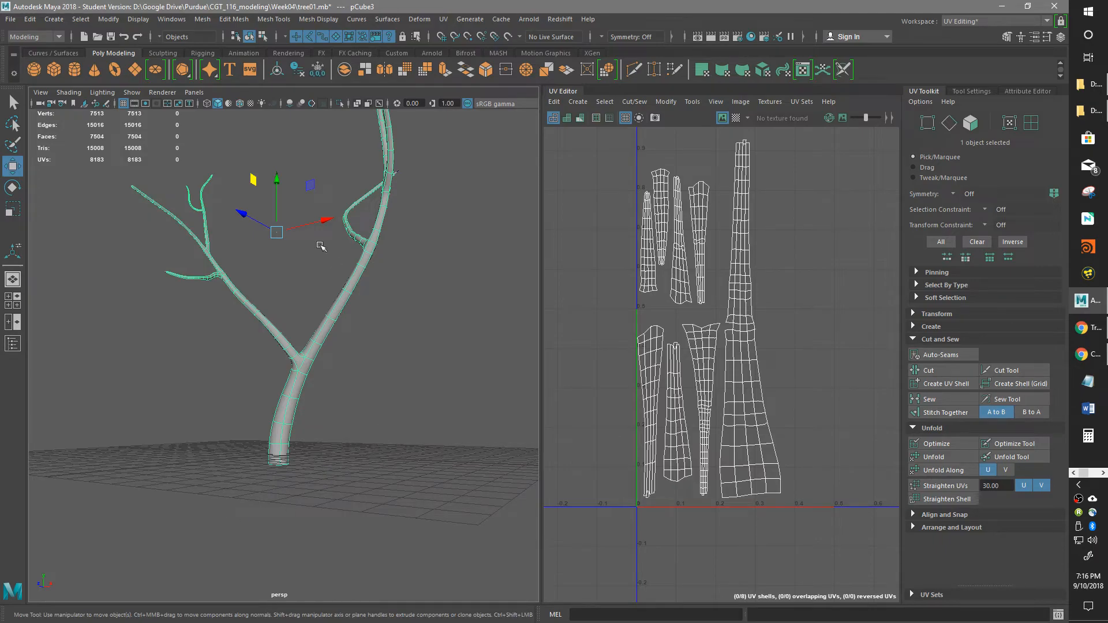
# - Create a polygon plane beside the trunk's base and apply Circularize to turn it into a round disc
pyautogui.click(137, 75)
pyautogui.keyDown('alt'); pyautogui.moveTo(335, 391); pyautogui.dragTo(374, 521); pyautogui.keyUp('alt')
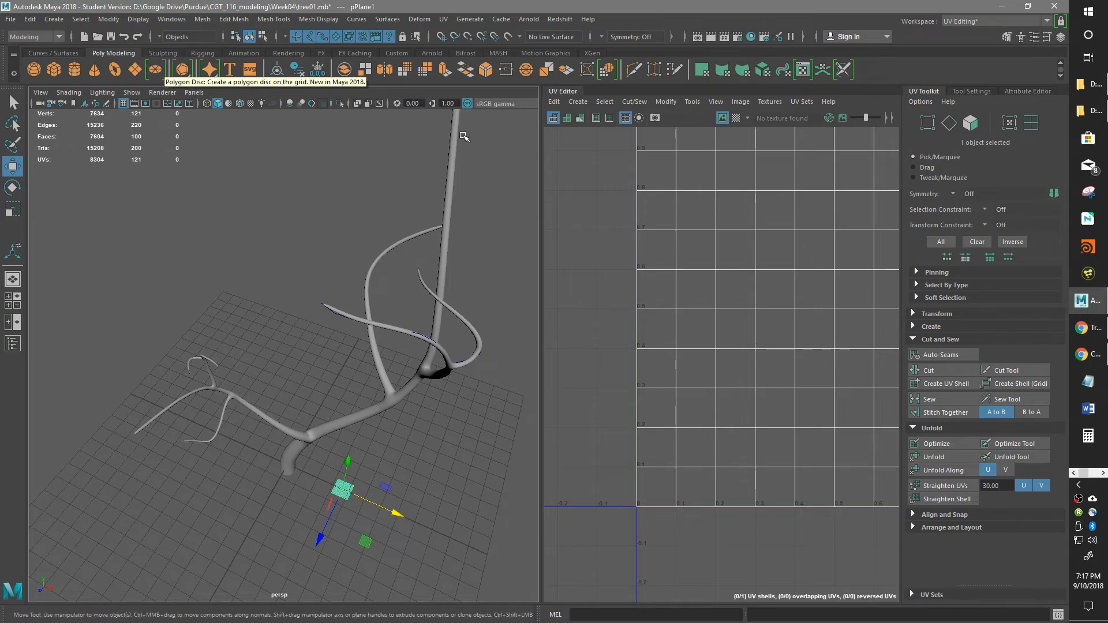
pyautogui.click(610, 71)
pyautogui.scroll(10, 317, 441)
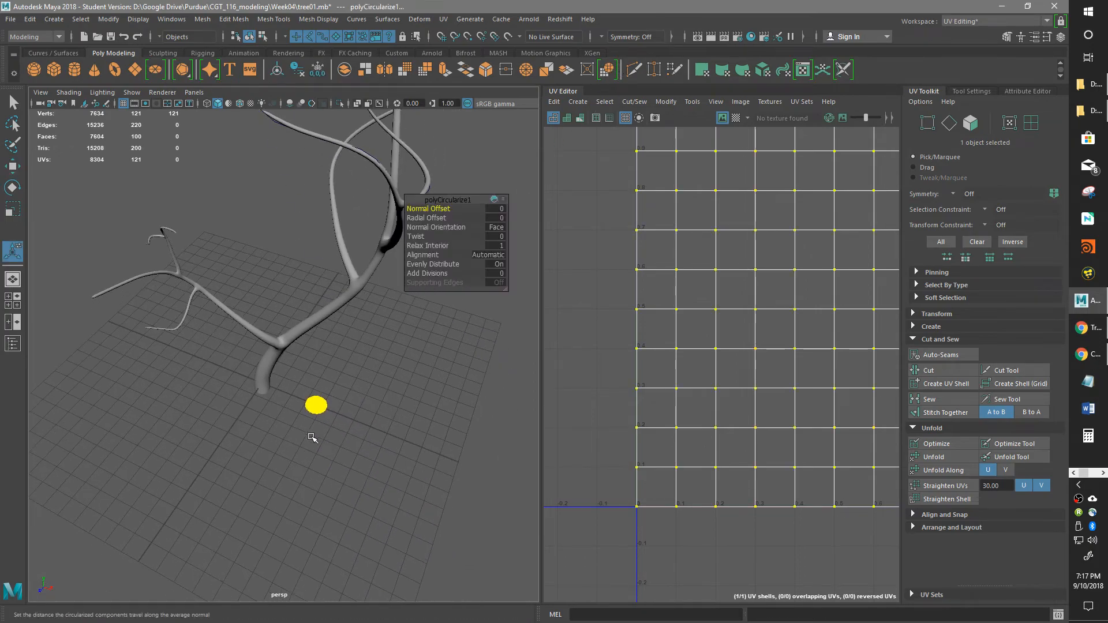
pyautogui.scroll(6, 283, 391)
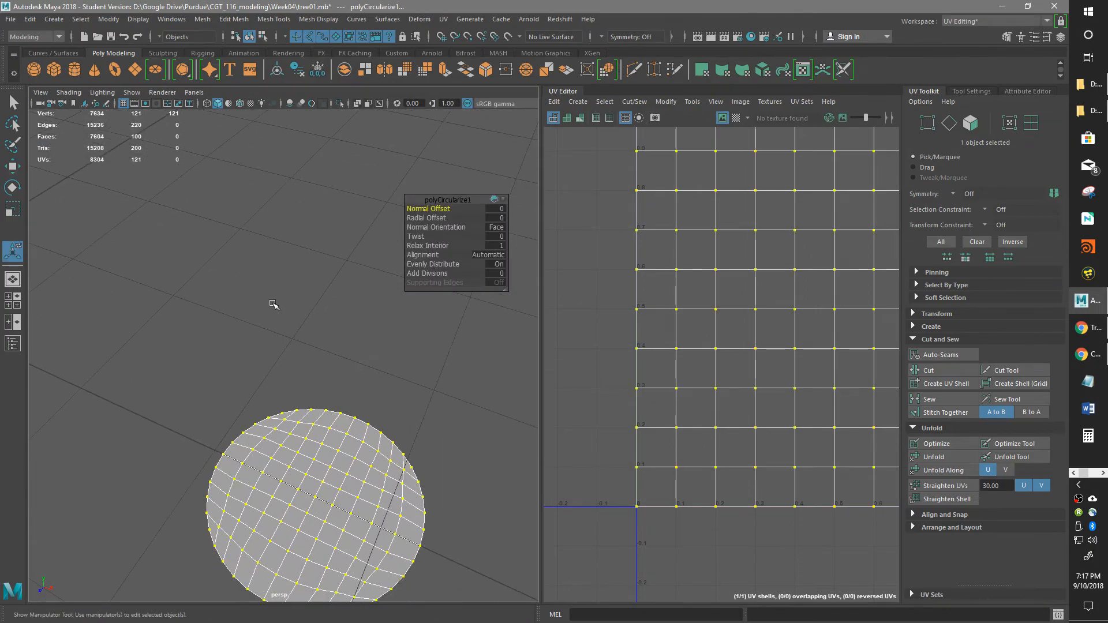
pyautogui.keyDown('alt'); pyautogui.moveTo(320, 353); pyautogui.dragTo(338, 439); pyautogui.keyUp('alt')
pyautogui.scroll(-5, 338, 424)
pyautogui.scroll(8, 341, 419)
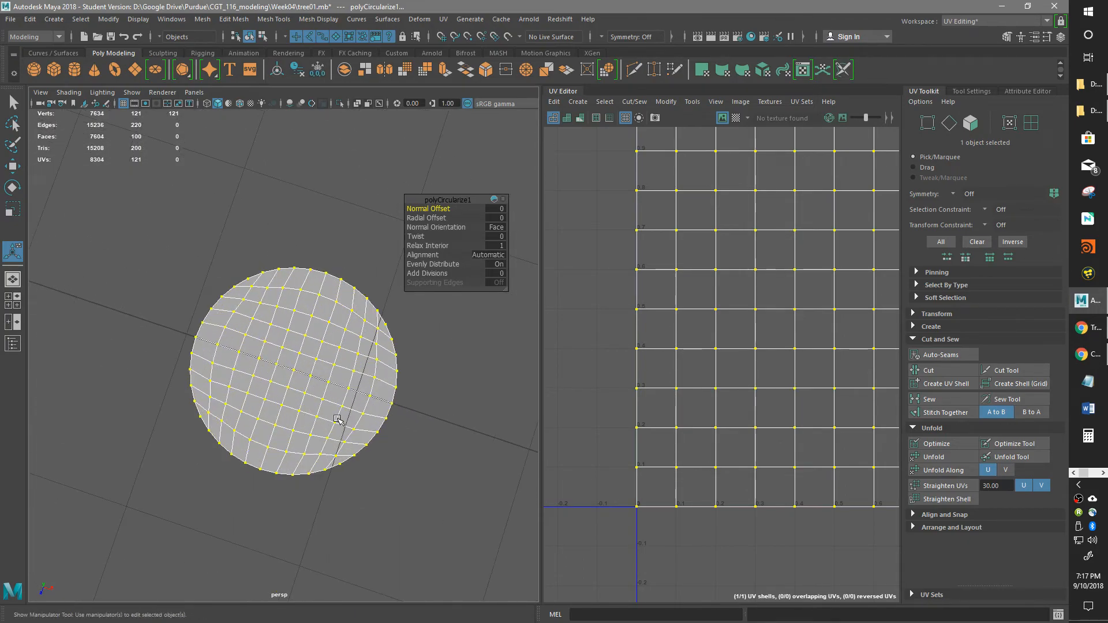
pyautogui.scroll(-12, 338, 420)
pyautogui.keyDown('alt'); pyautogui.moveTo(339, 420); pyautogui.dragTo(352, 388); pyautogui.keyUp('alt')
pyautogui.scroll(6, 335, 391)
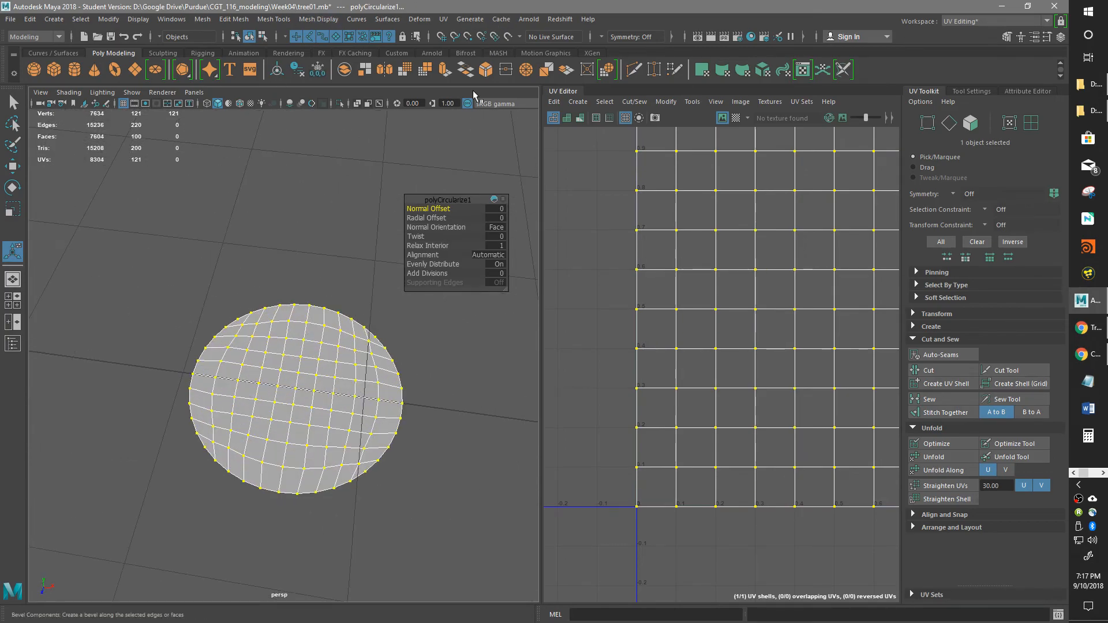
# - Move the Circularize settings clear of the disc and return the disc to object mode with the Move tool active
pyautogui.moveTo(450, 200); pyautogui.dragTo(417, 177)
pyautogui.moveTo(254, 427)
pyautogui.keyDown('alt'); pyautogui.mouseDown()
pyautogui.moveTo(247, 465)
pyautogui.moveTo(269, 437)
pyautogui.mouseUp(); pyautogui.keyUp('alt')
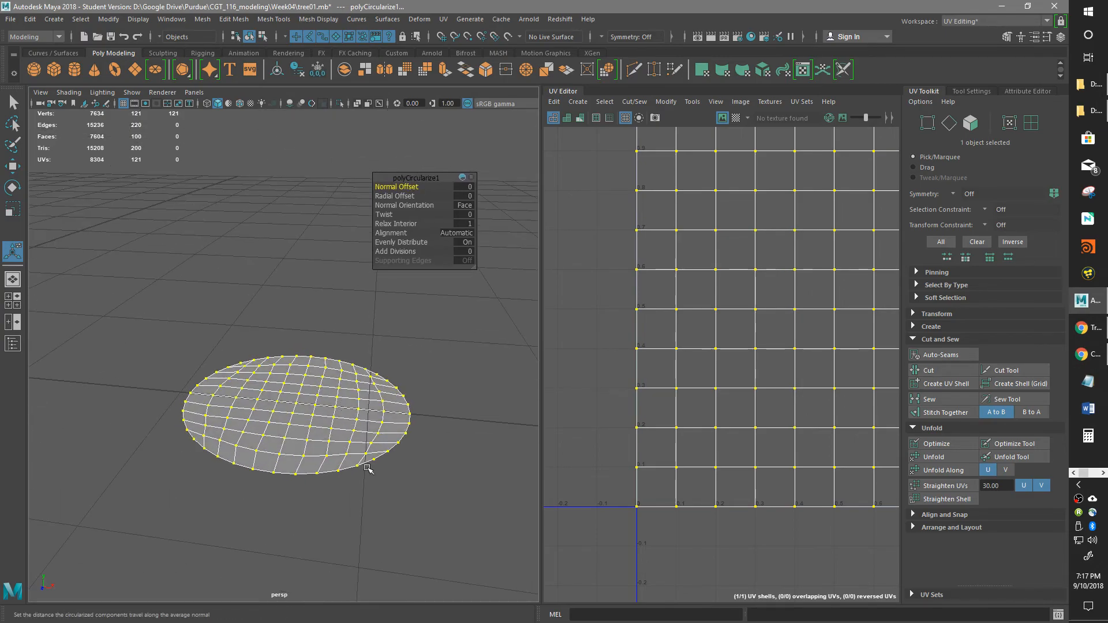
pyautogui.keyDown('alt'); pyautogui.moveTo(363, 457); pyautogui.dragTo(370, 444); pyautogui.keyUp('alt')
pyautogui.moveTo(432, 182); pyautogui.dragTo(414, 170)
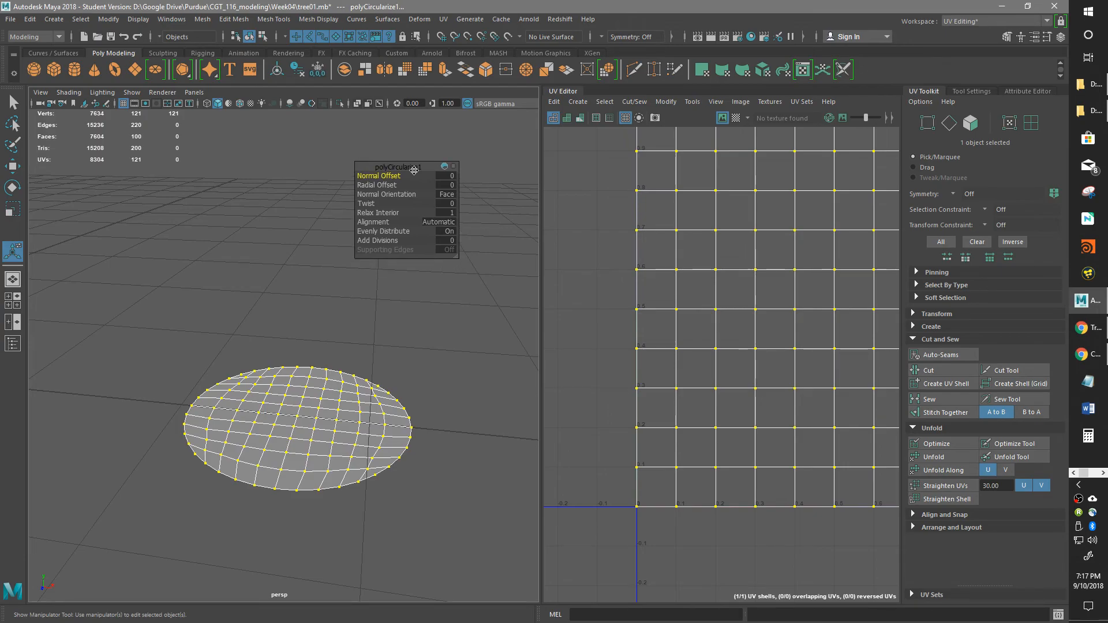
pyautogui.press('w')
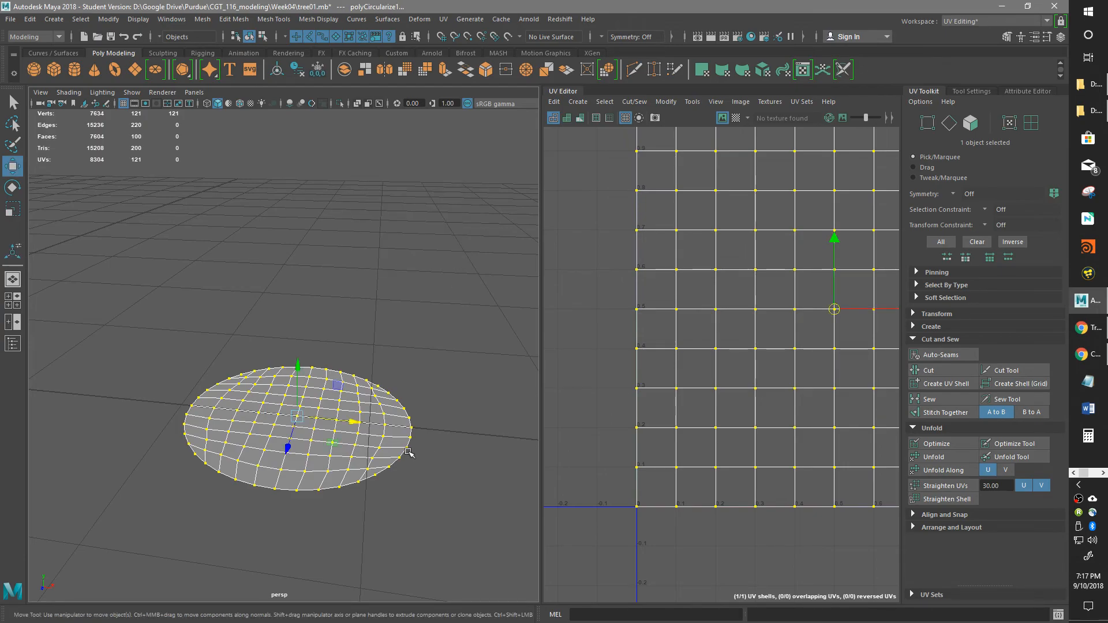
pyautogui.moveTo(372, 279); pyautogui.dragTo(423, 263, button='right')
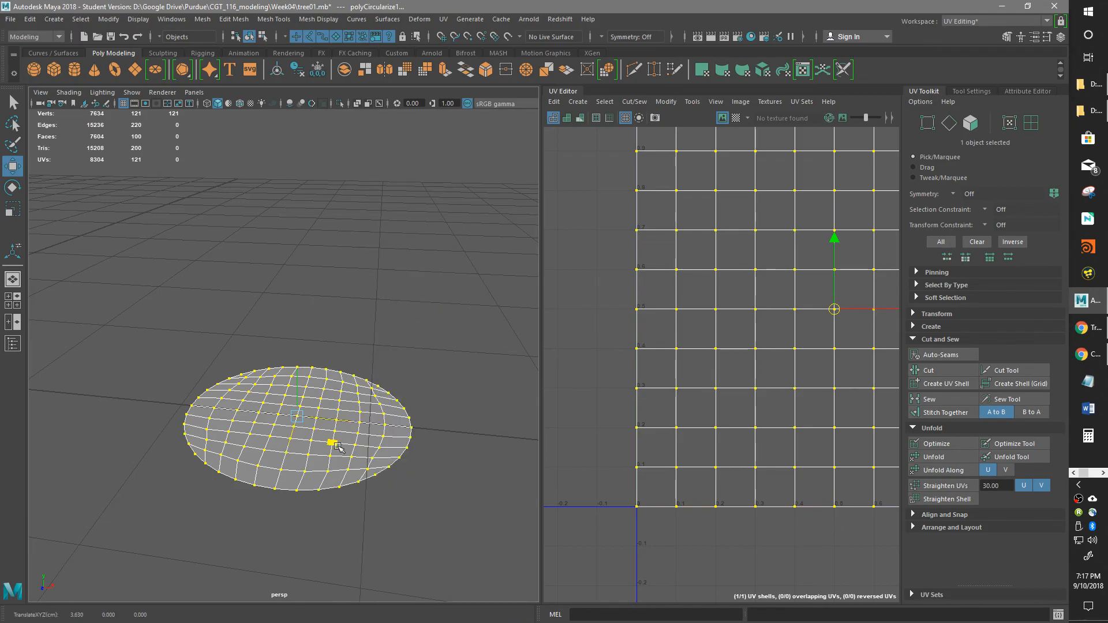
pyautogui.press('F8')
pyautogui.keyDown('alt'); pyautogui.moveTo(378, 483); pyautogui.dragTo(453, 522); pyautogui.keyUp('alt')
pyautogui.keyDown('alt'); pyautogui.moveTo(452, 522); pyautogui.dragTo(388, 535, button='right'); pyautogui.keyUp('alt')
pyautogui.keyDown('alt'); pyautogui.moveTo(388, 534); pyautogui.dragTo(383, 559); pyautogui.keyUp('alt')
pyautogui.keyDown('alt'); pyautogui.moveTo(383, 559); pyautogui.dragTo(247, 524, button='right'); pyautogui.keyUp('alt')
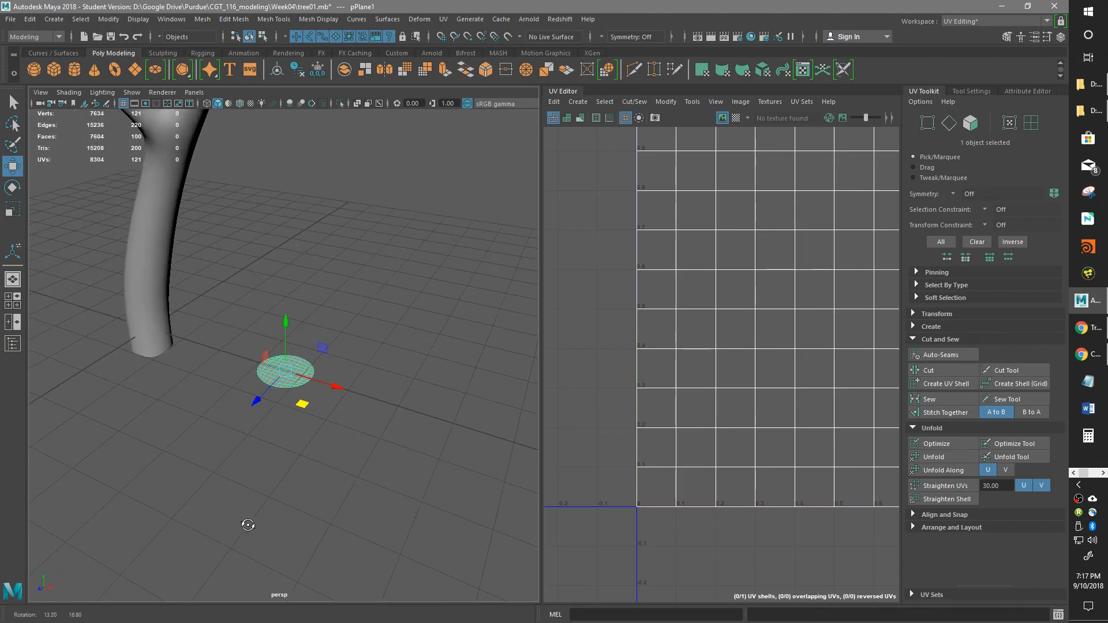